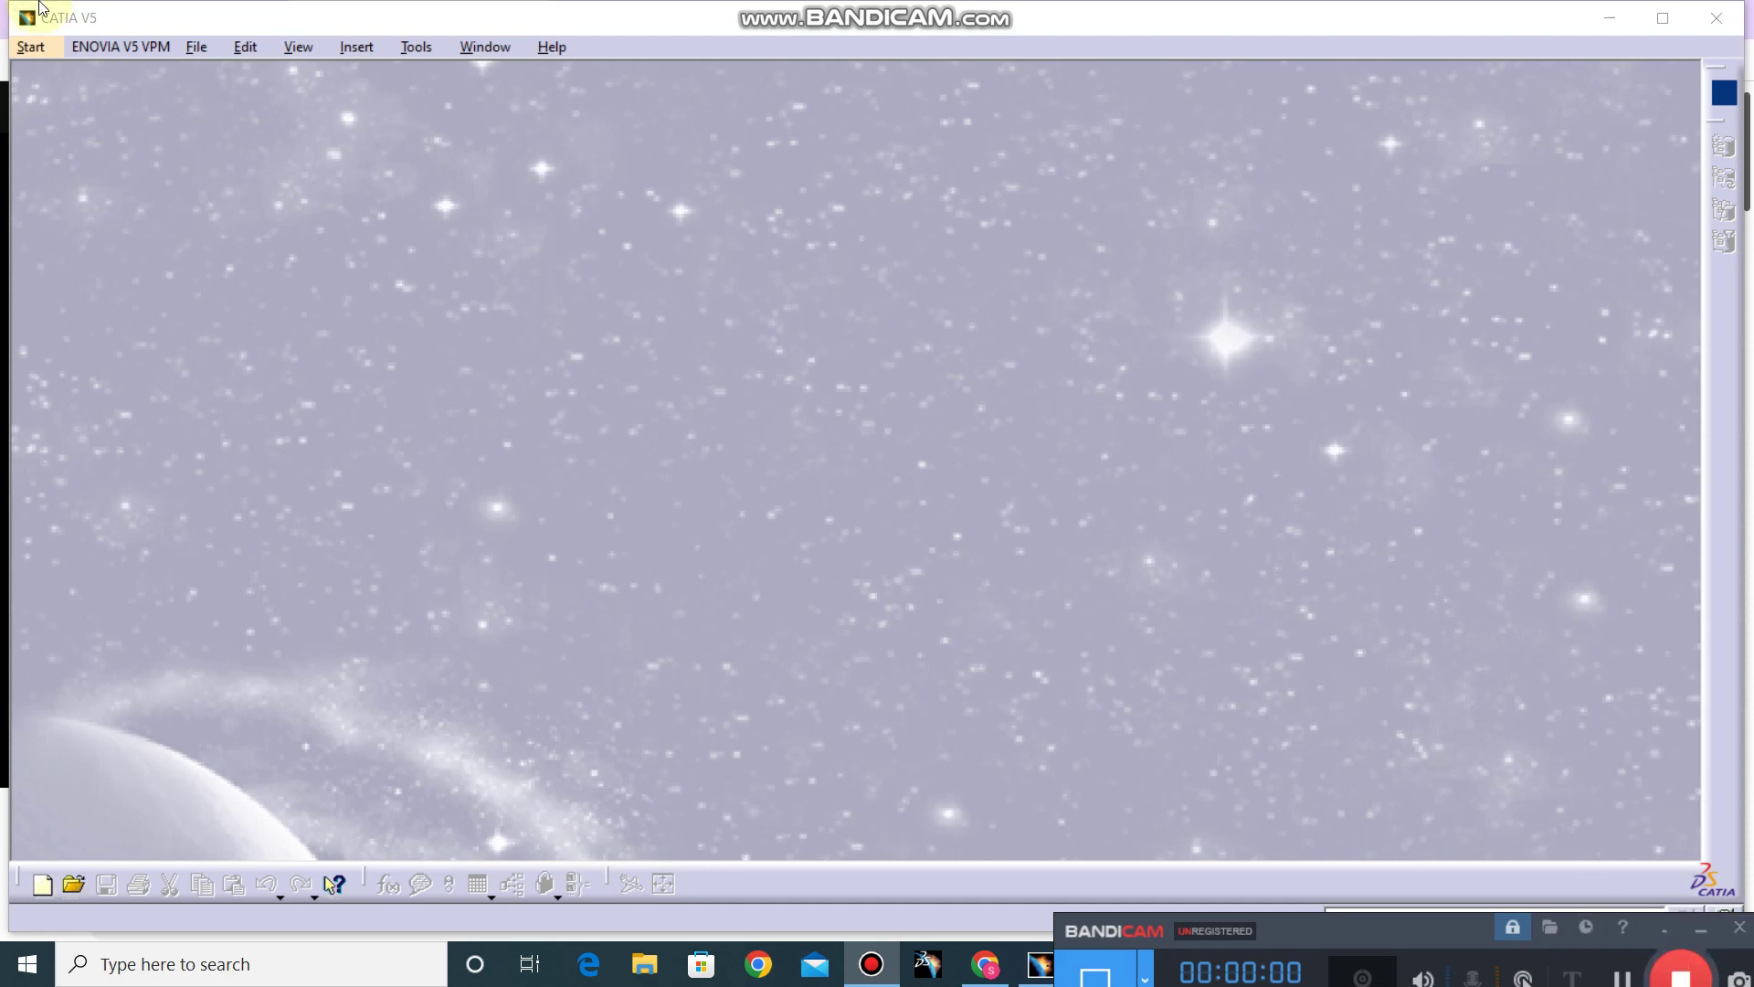
# Step: Create a new Generative Shape Design part named 'Fabric rope'
pyautogui.click(29, 53)
pyautogui.moveTo(83, 128)
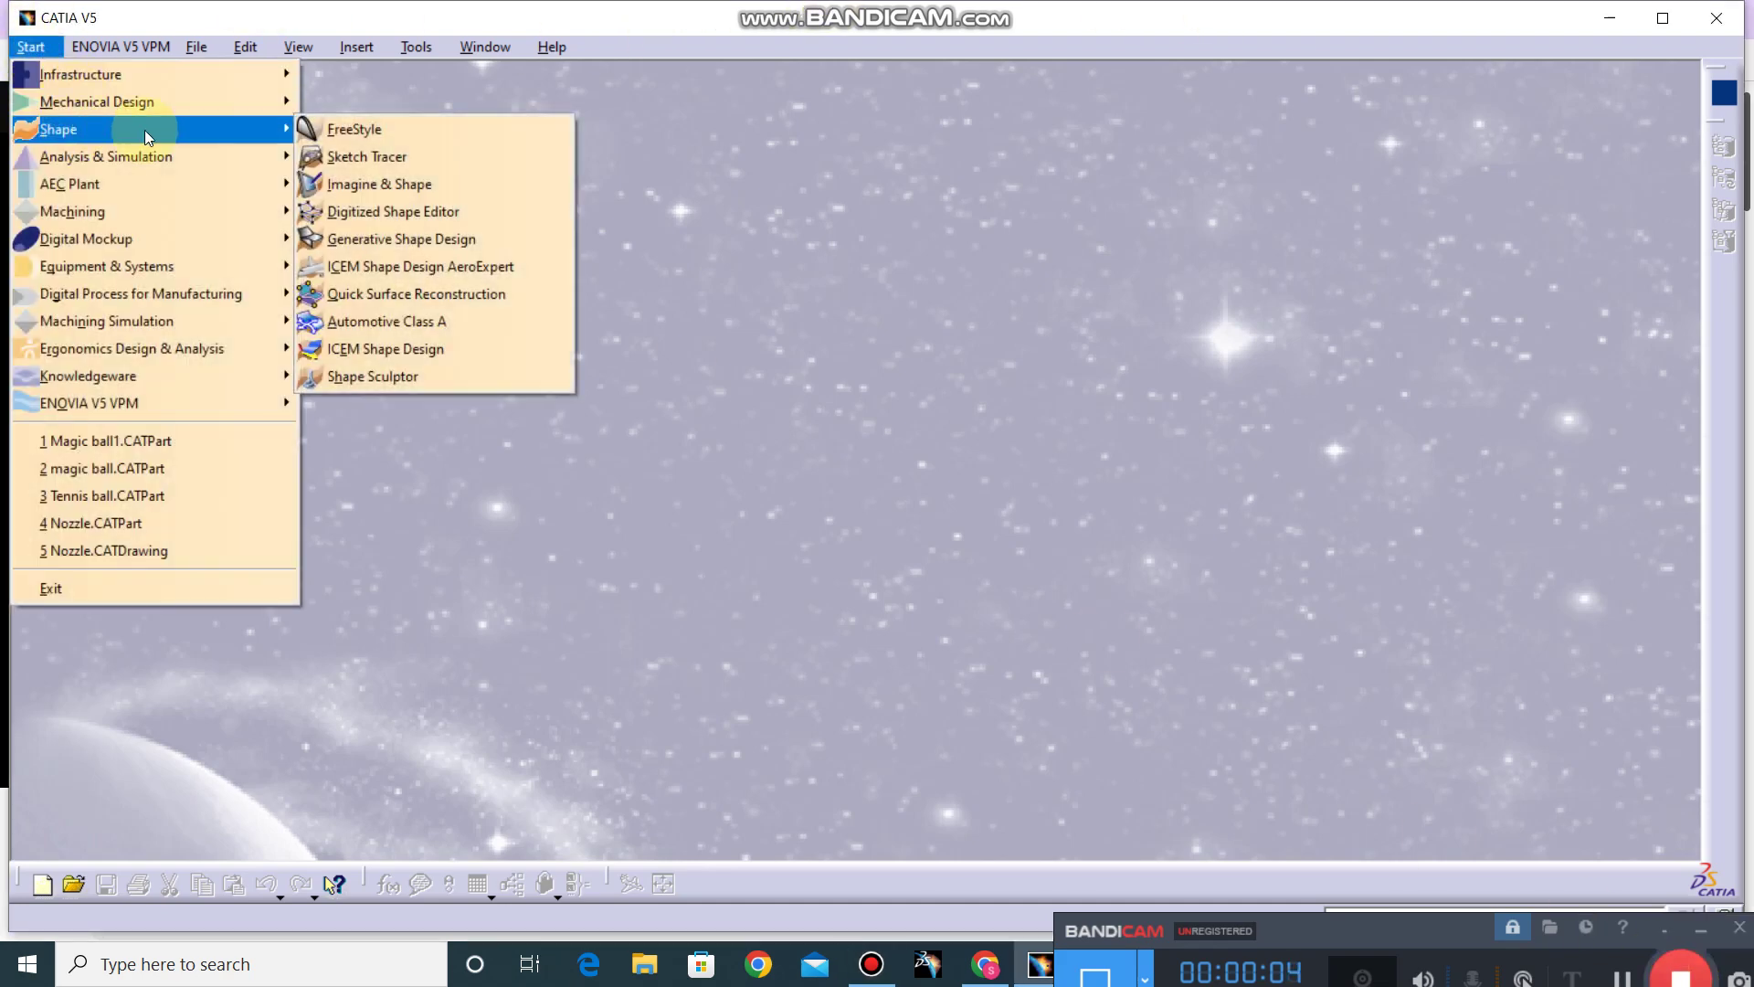
pyautogui.click(382, 233)
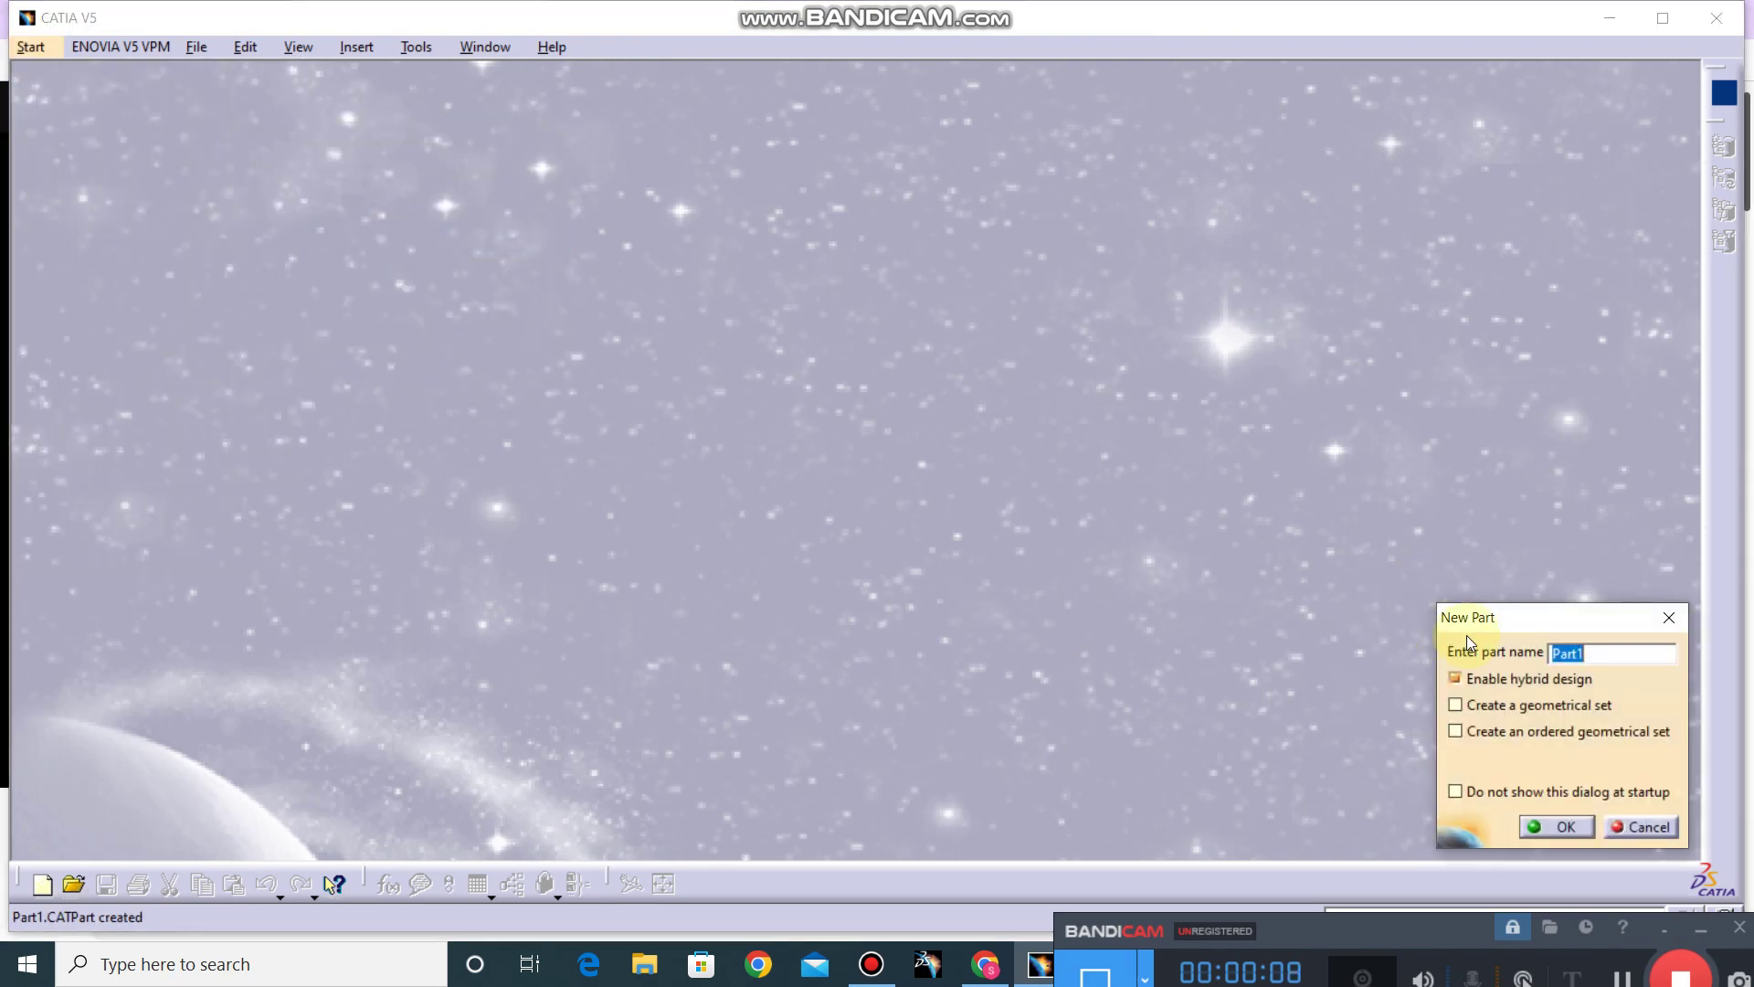
pyautogui.write('Fabric rope')
pyautogui.press('Return')
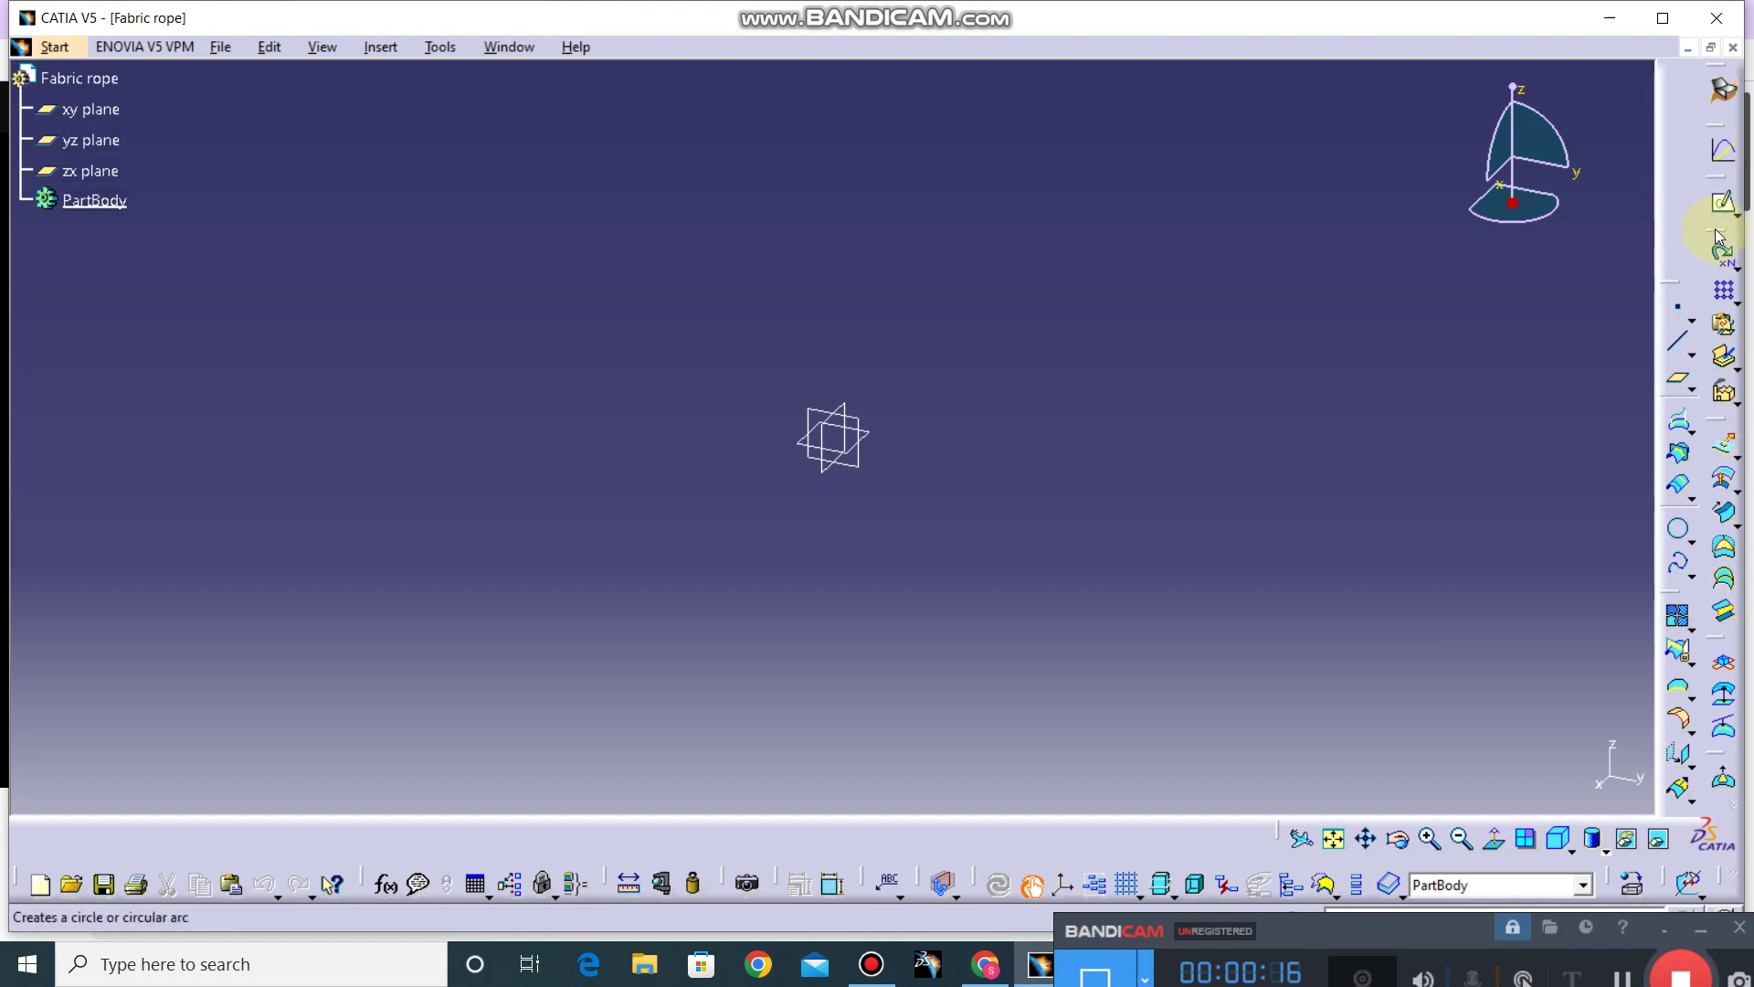
# Step: Start a sketch on the xy plane and begin a spline through three wavy points left of origin
pyautogui.click(1724, 203)
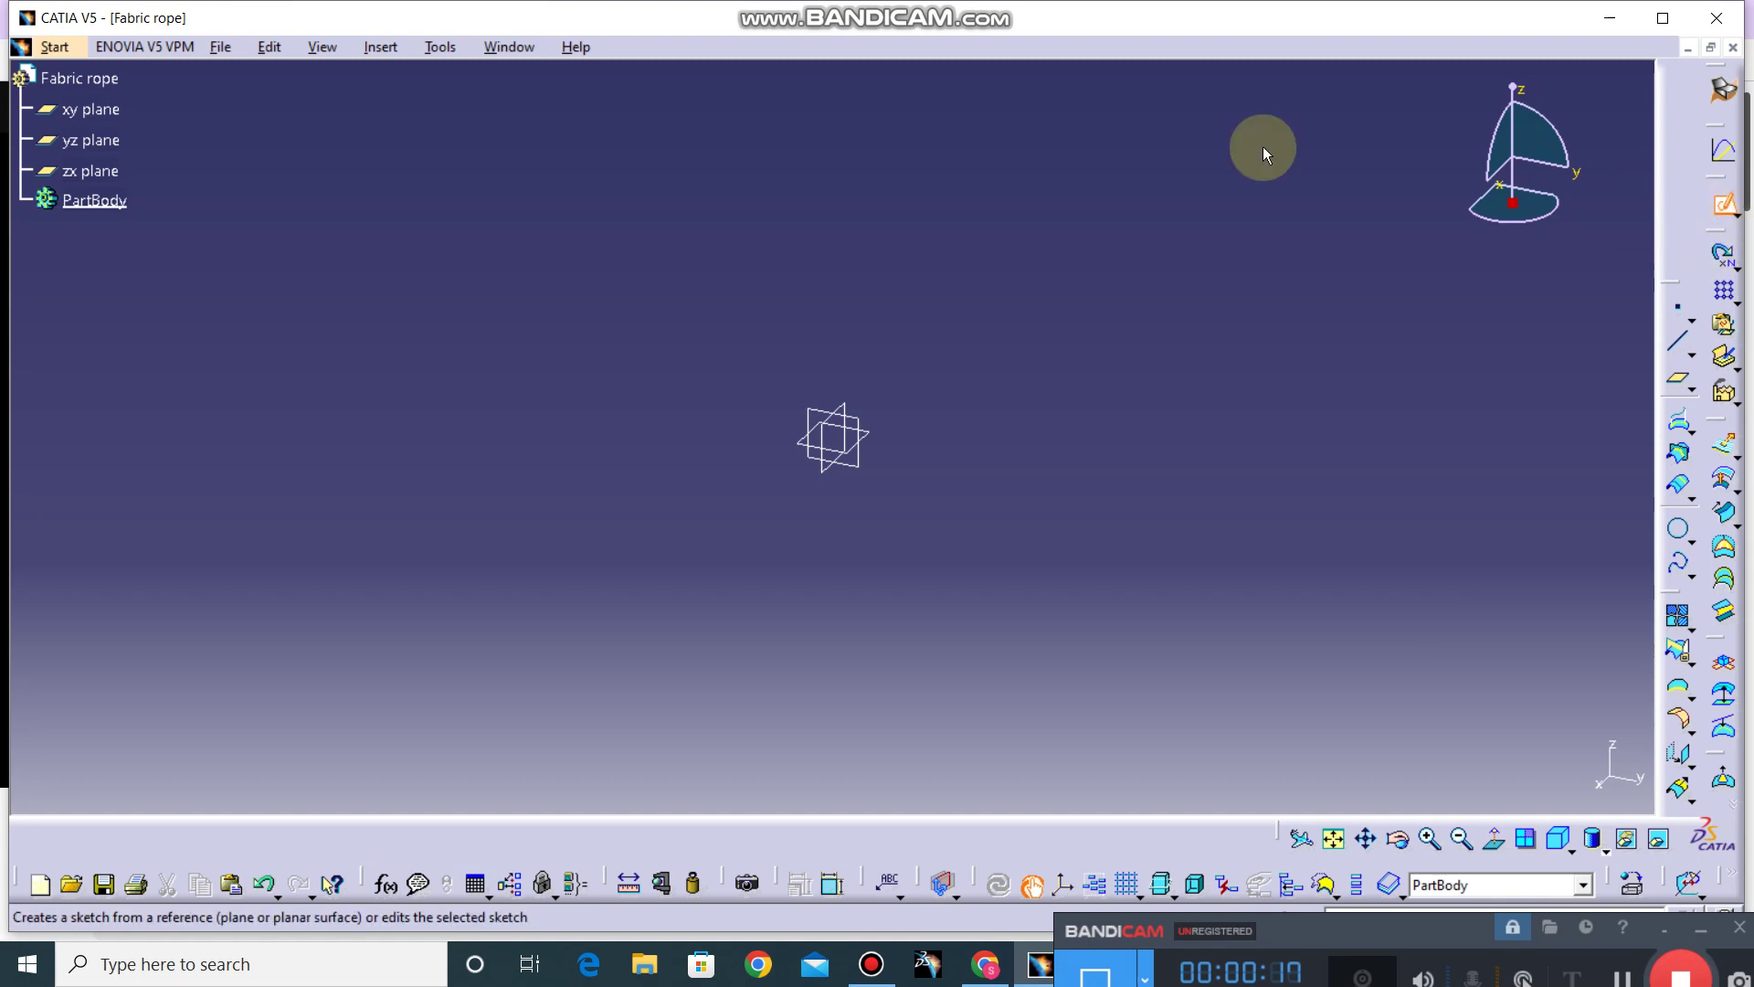
pyautogui.click(89, 109)
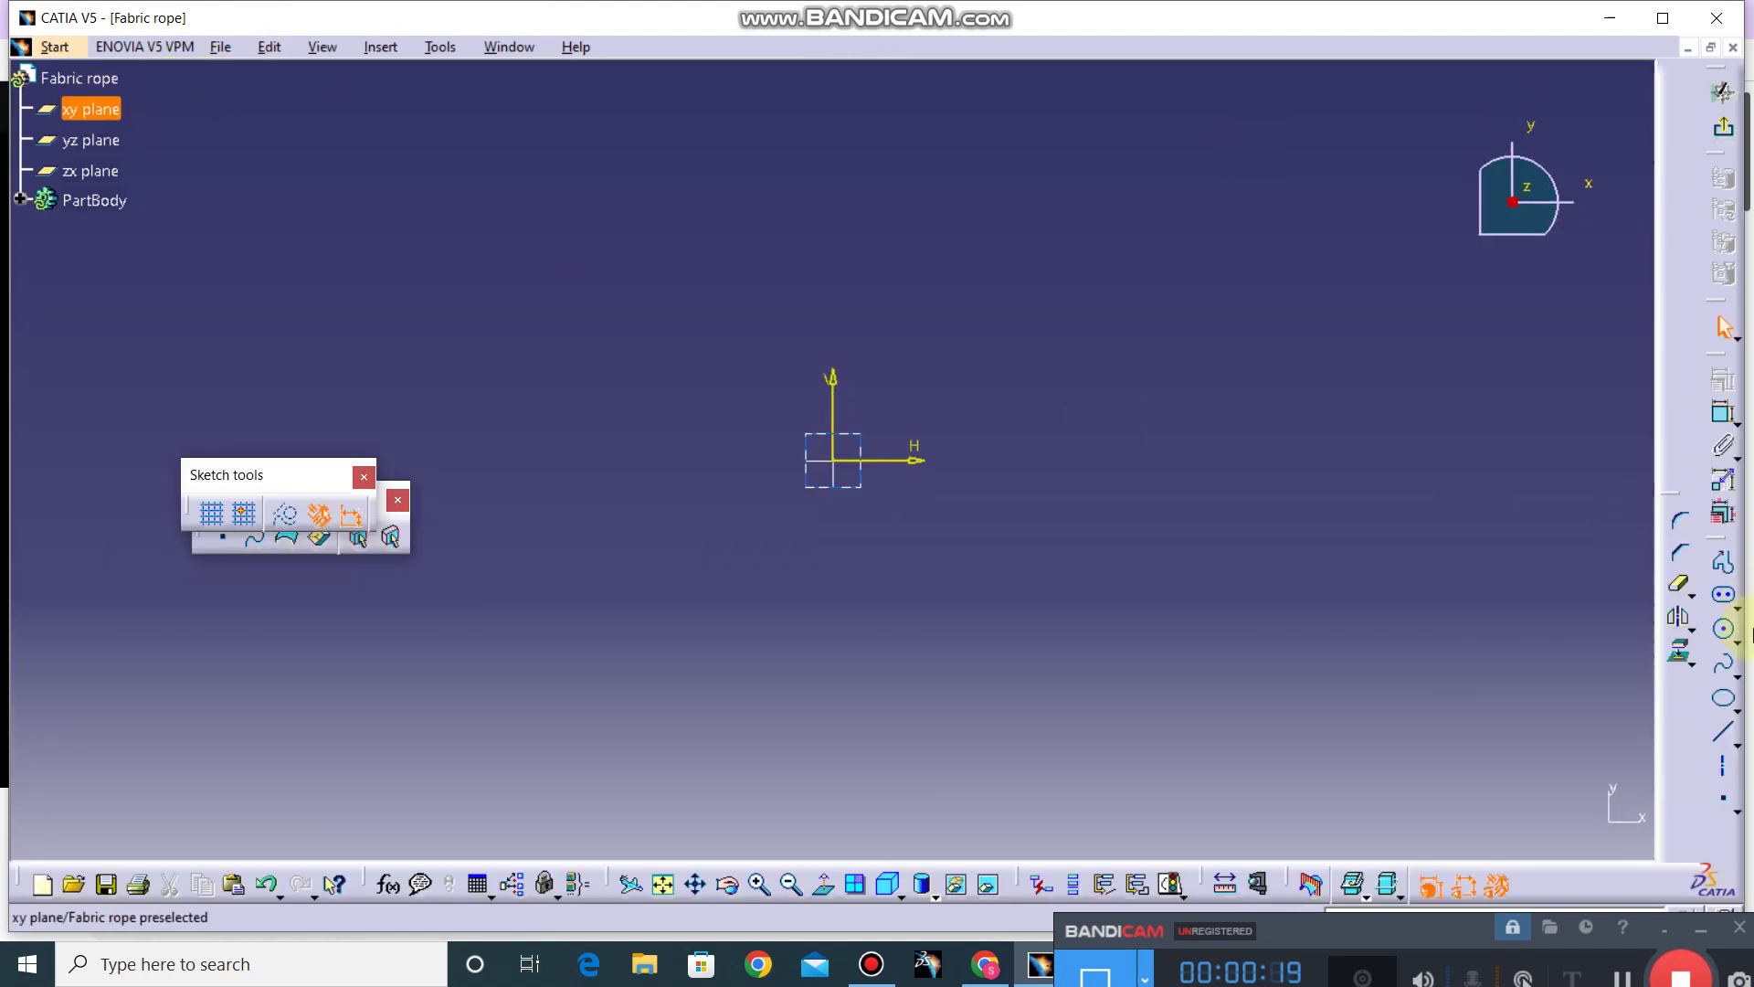
pyautogui.click(1726, 671)
pyautogui.moveTo(510, 474); pyautogui.dragTo(451, 682)
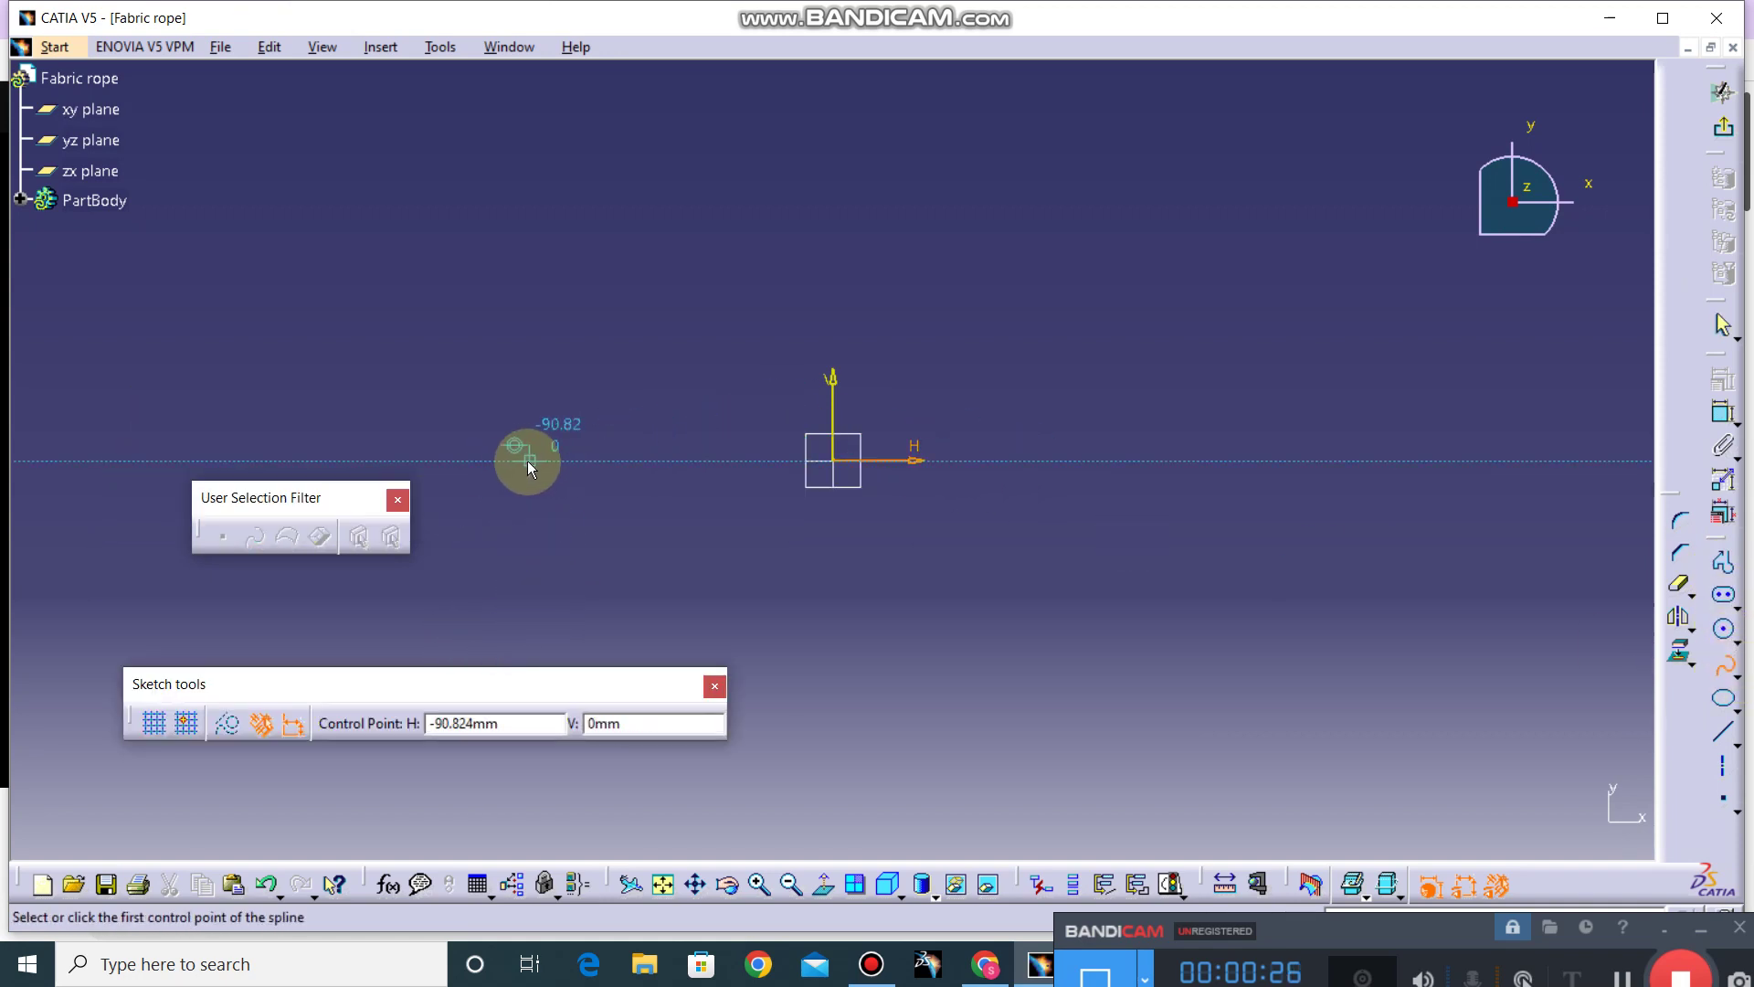
pyautogui.click(514, 459)
pyautogui.click(655, 419)
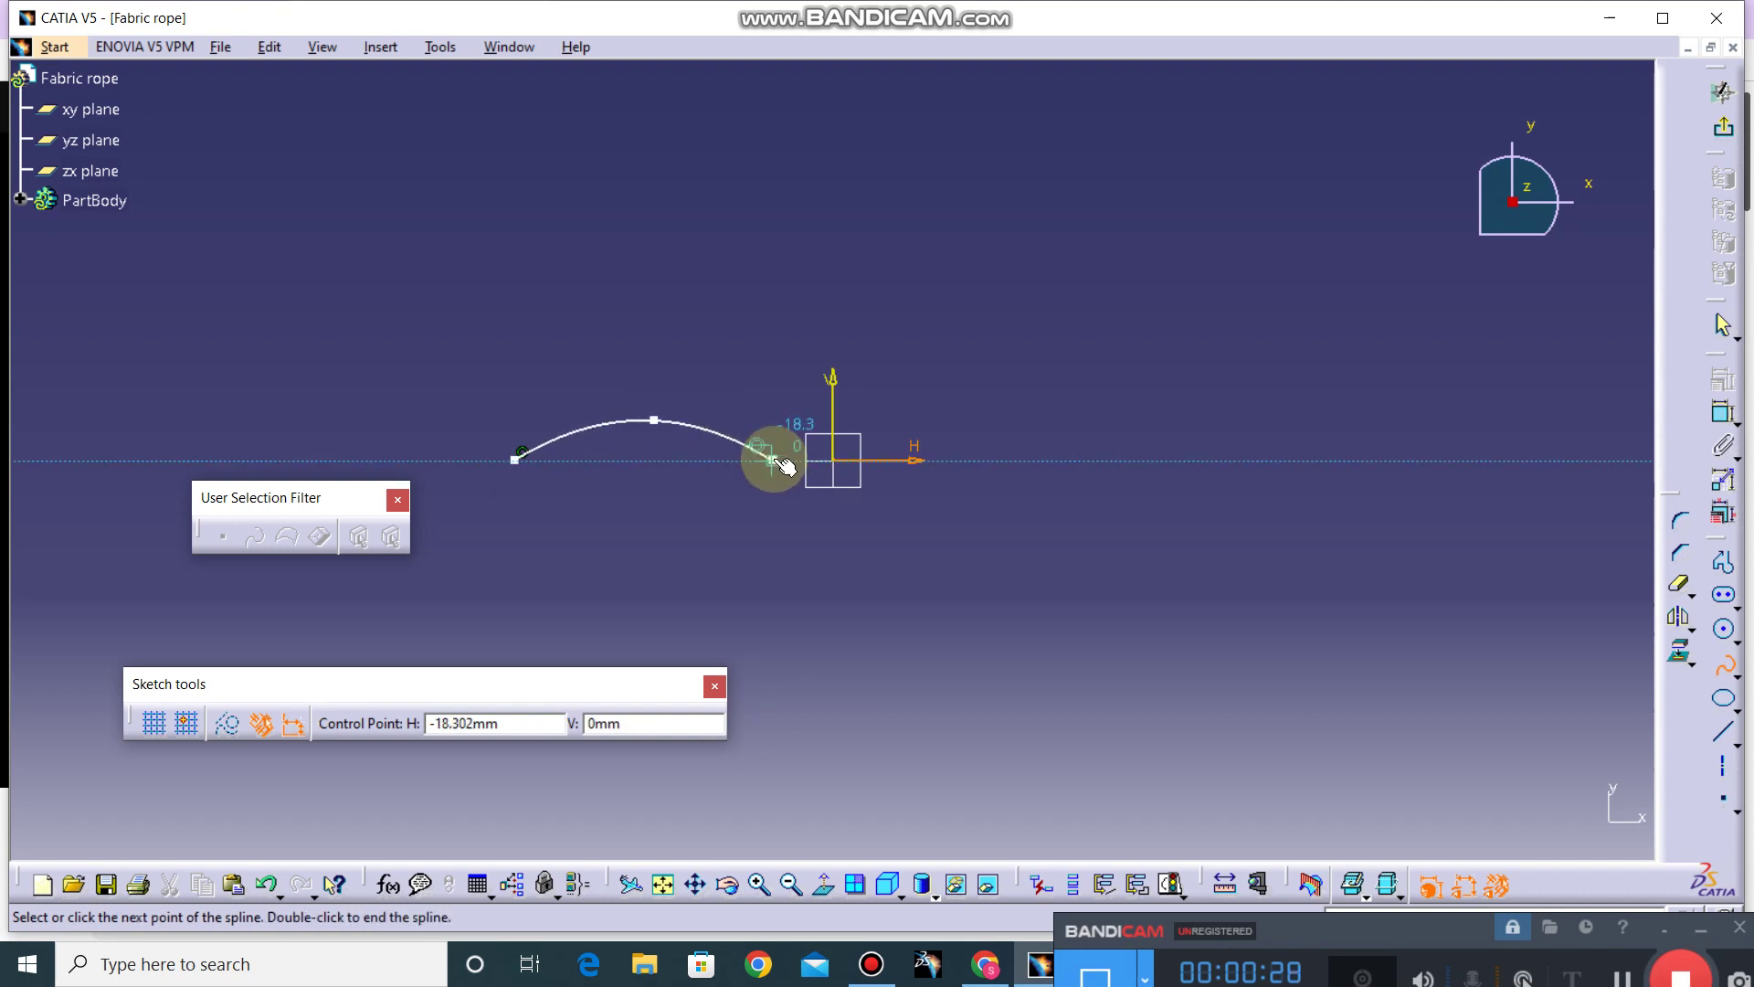
pyautogui.click(773, 459)
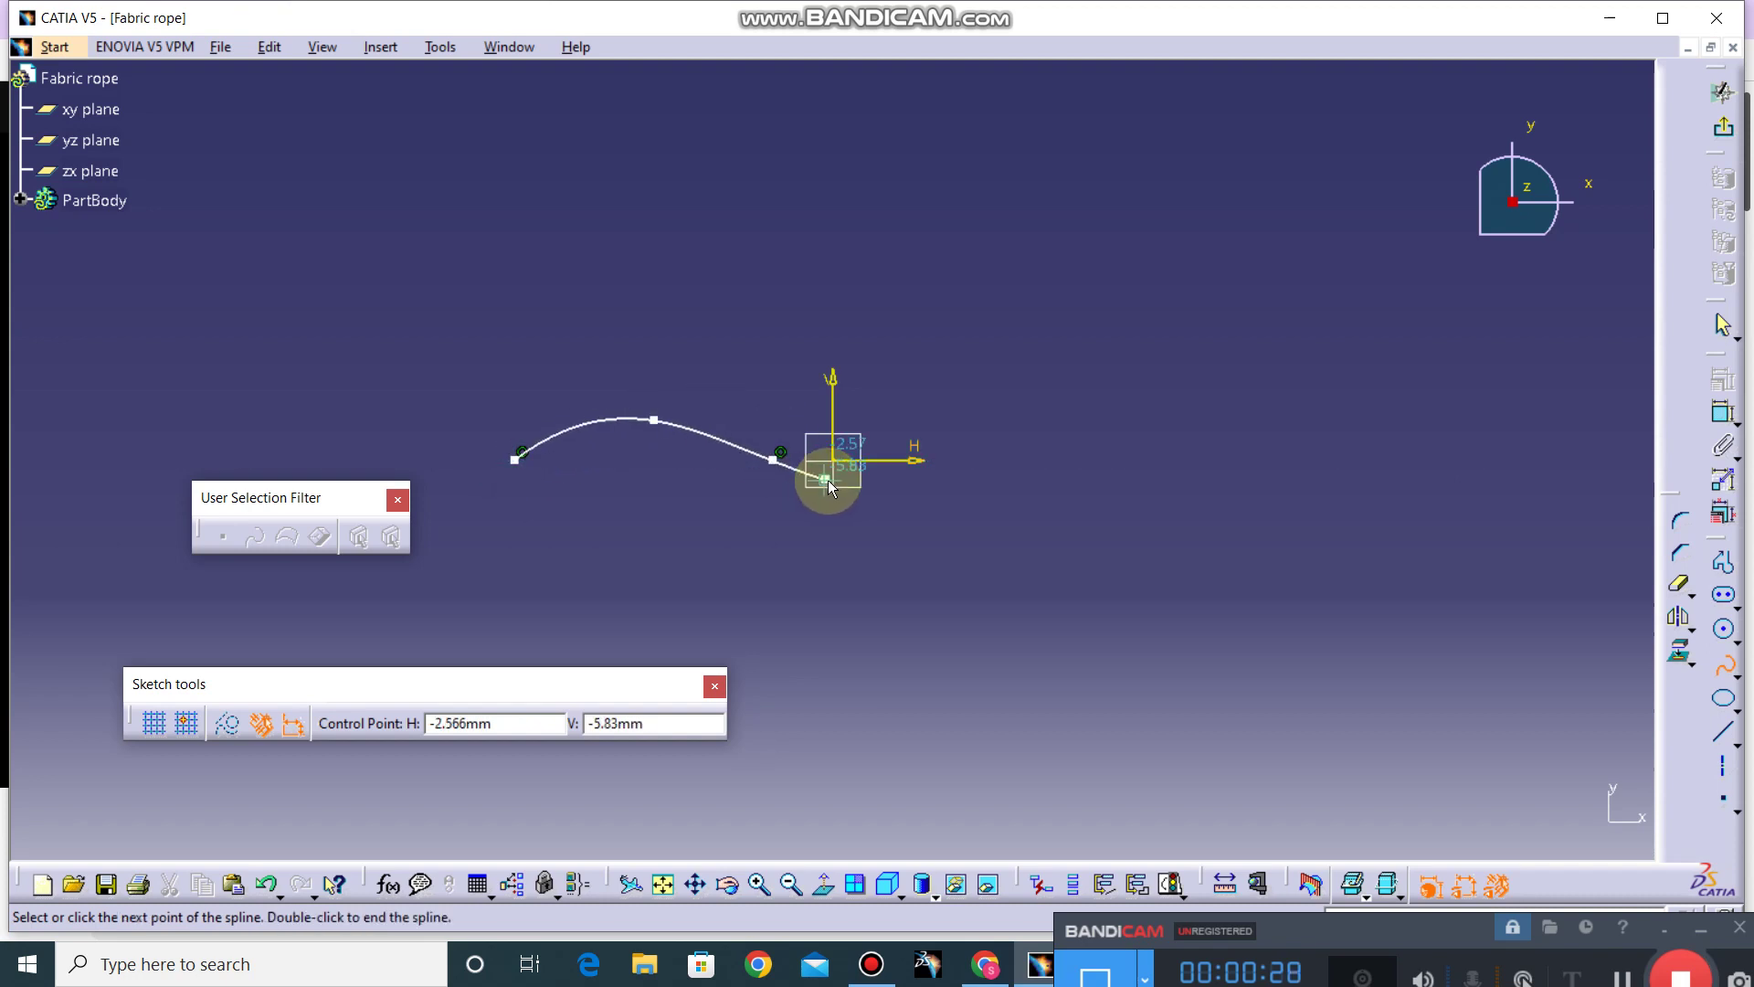
# Step: Extend the spline over a second arch into a closing loop, then exit the sketch
pyautogui.click(1025, 464)
pyautogui.click(1325, 428)
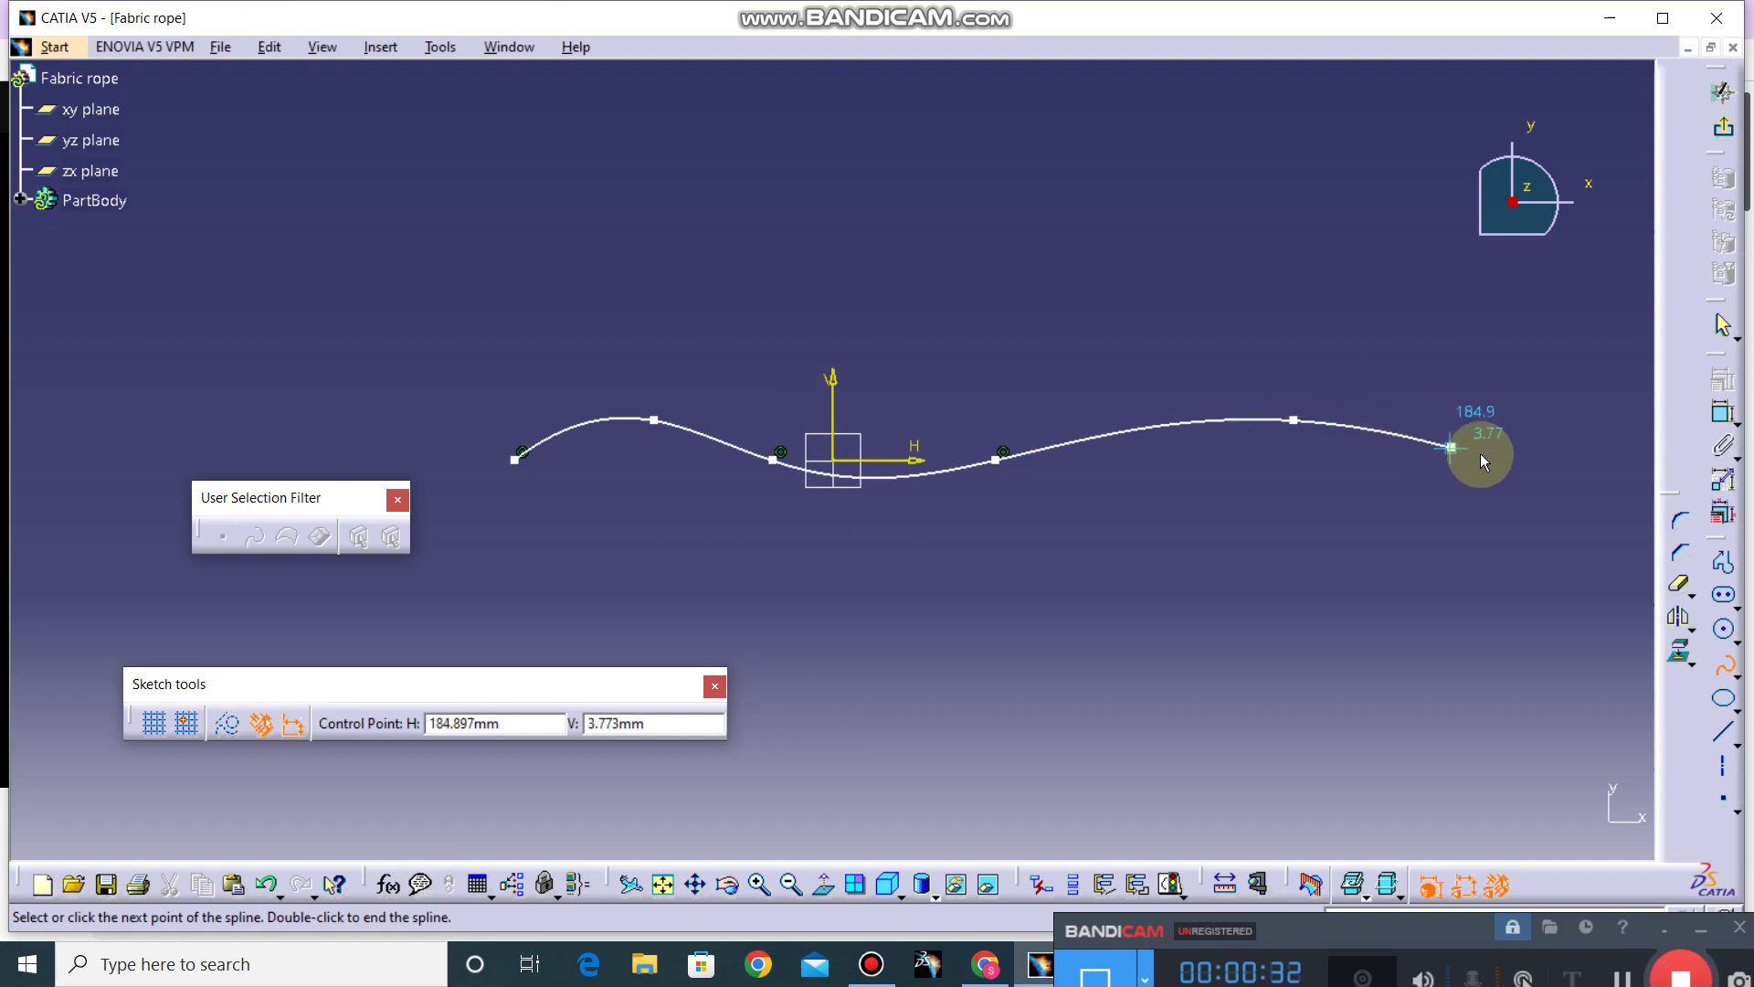
pyautogui.click(1570, 489)
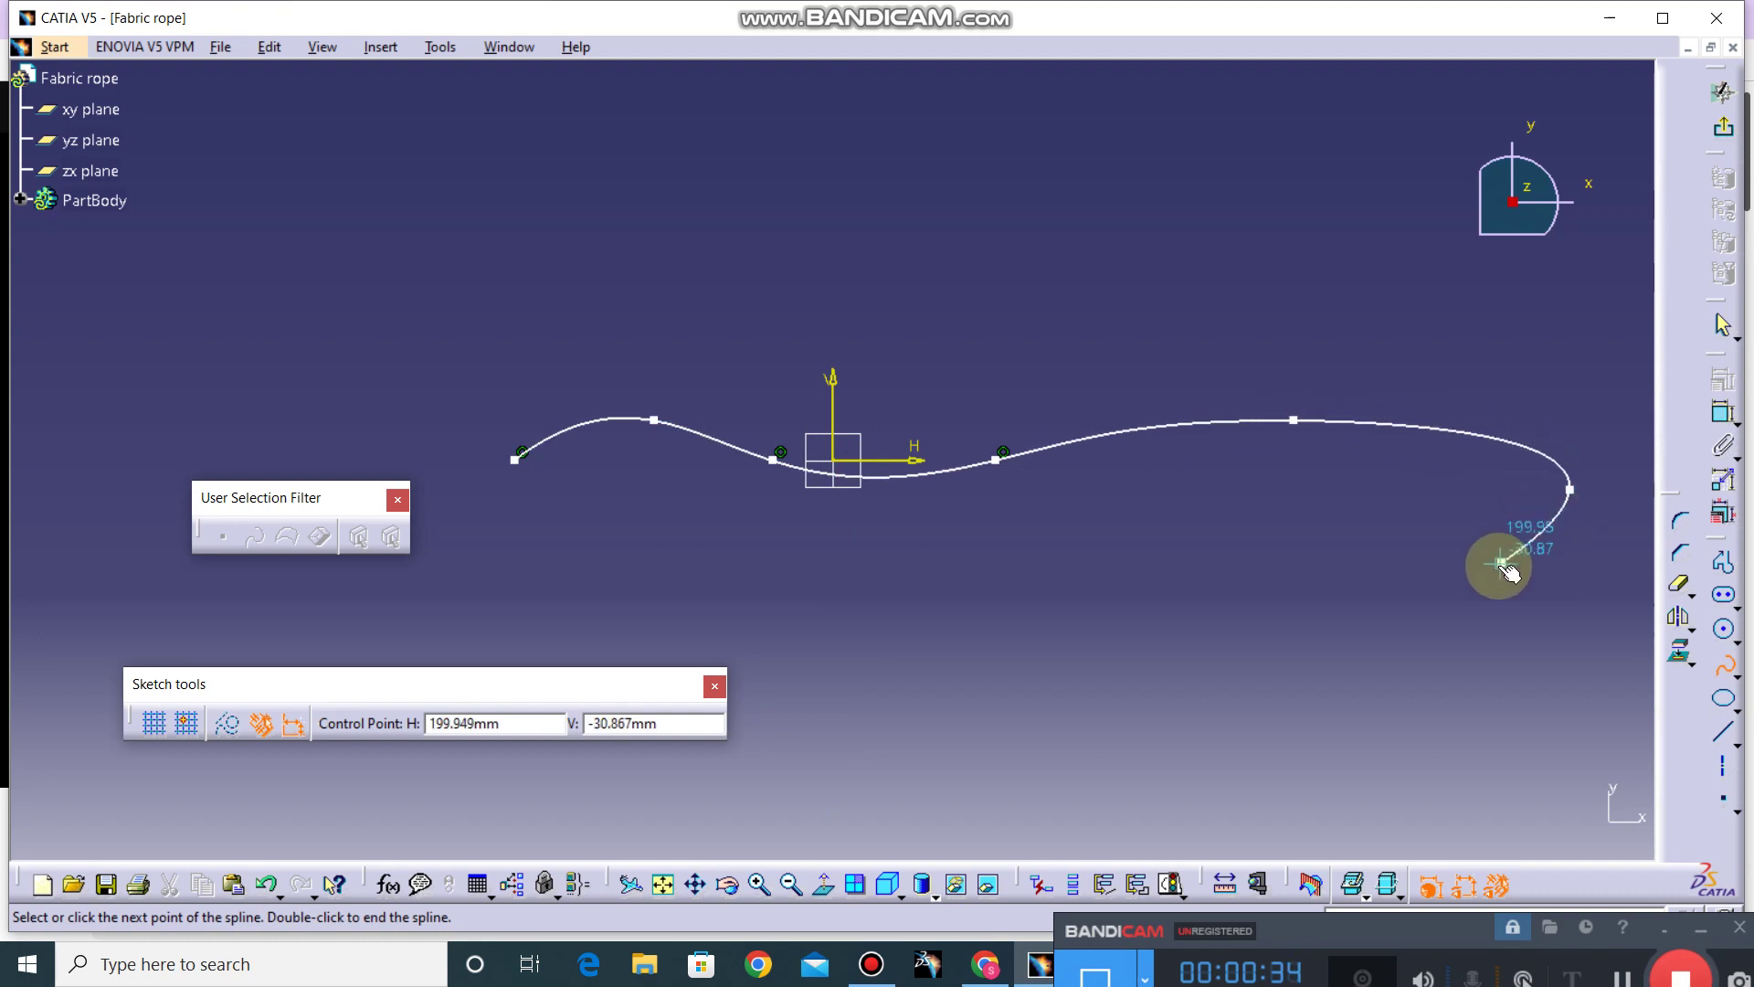
pyautogui.click(1410, 624)
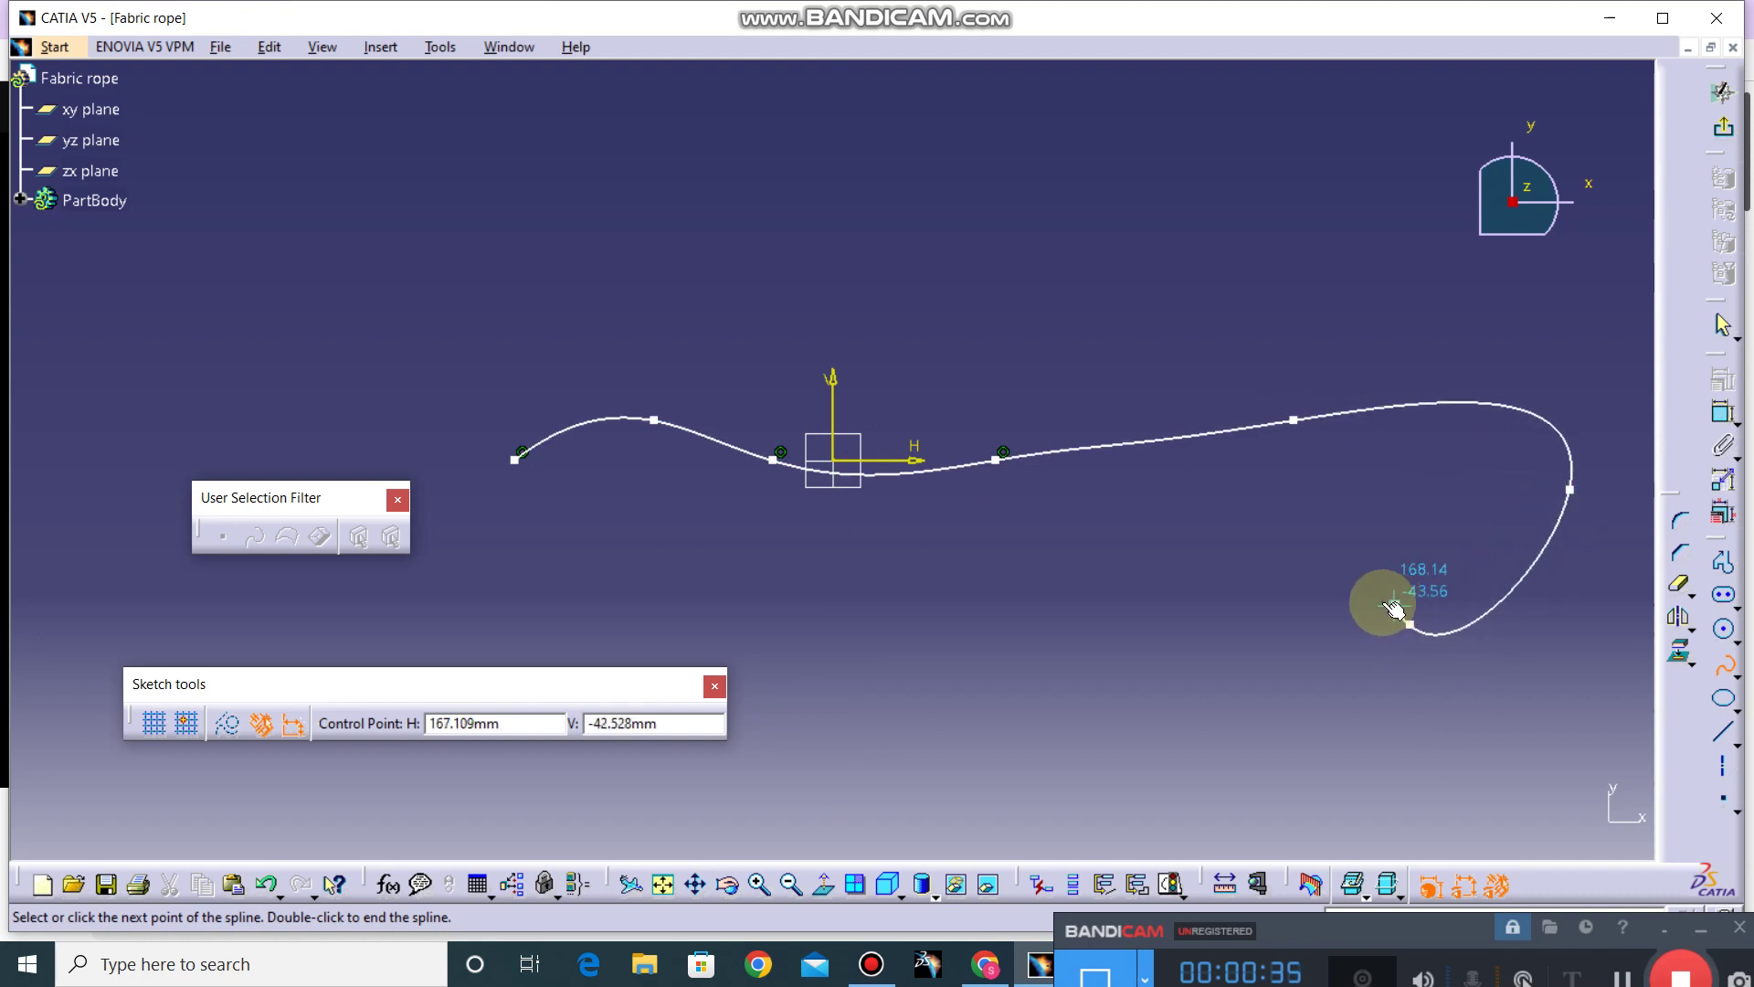
pyautogui.click(1383, 602)
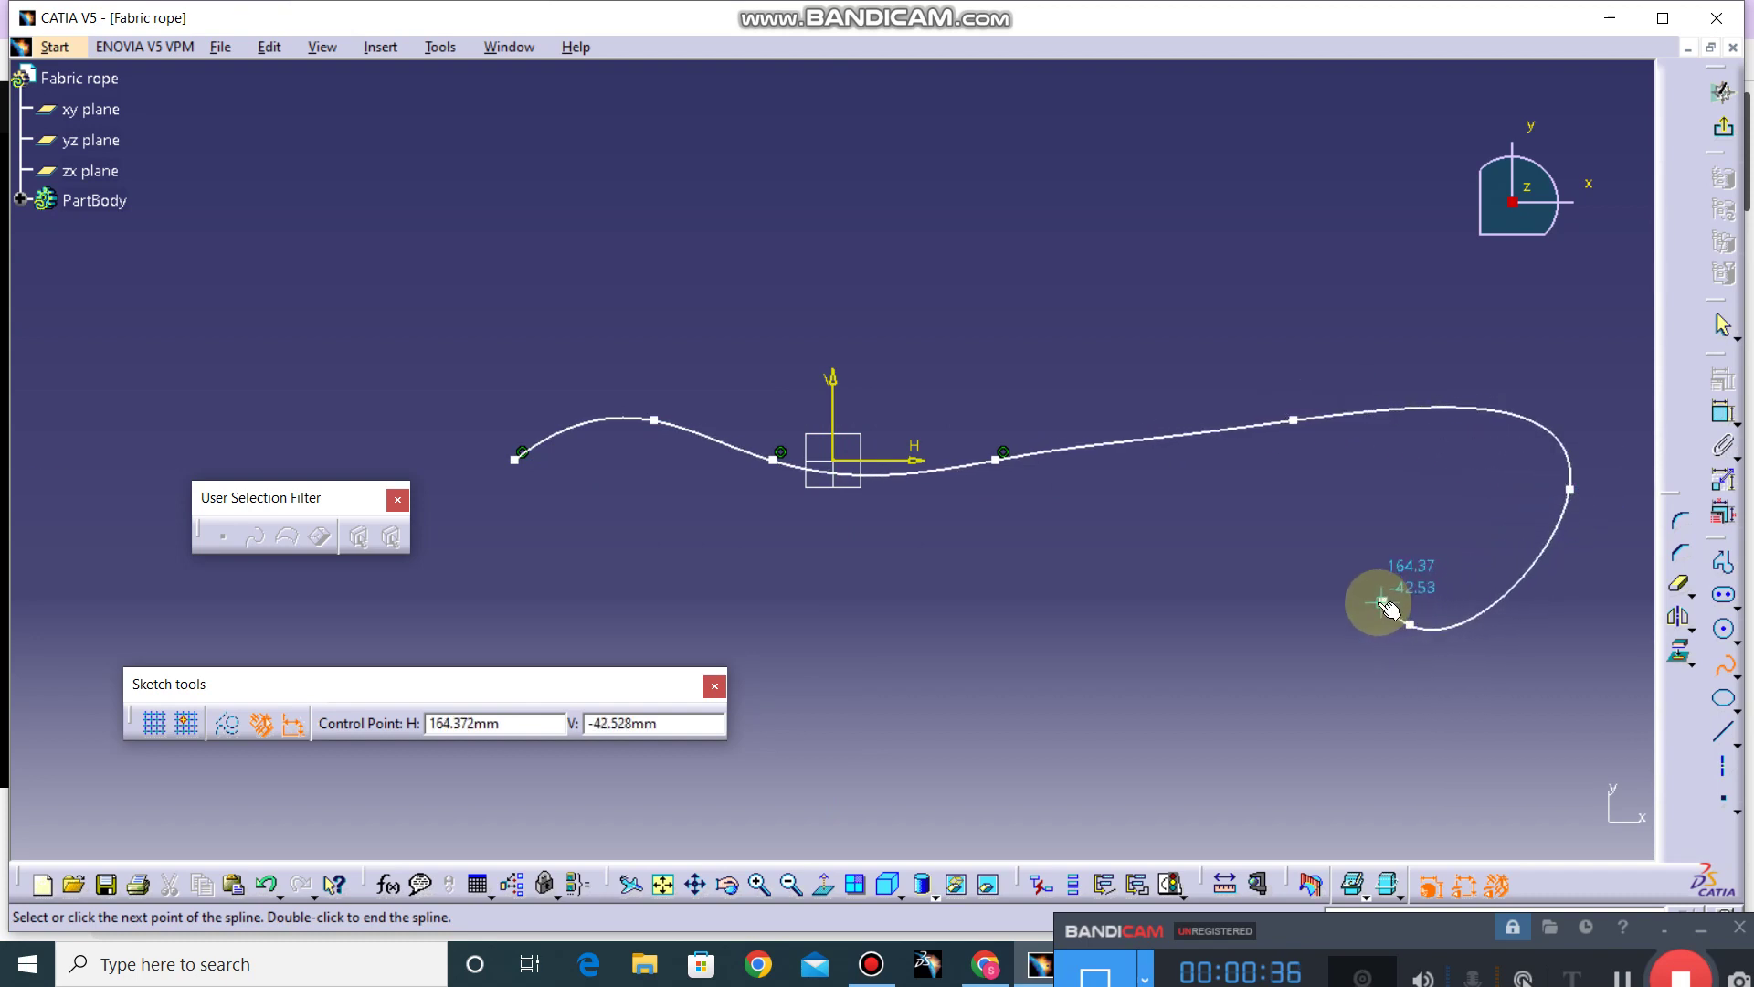
pyautogui.click(1727, 130)
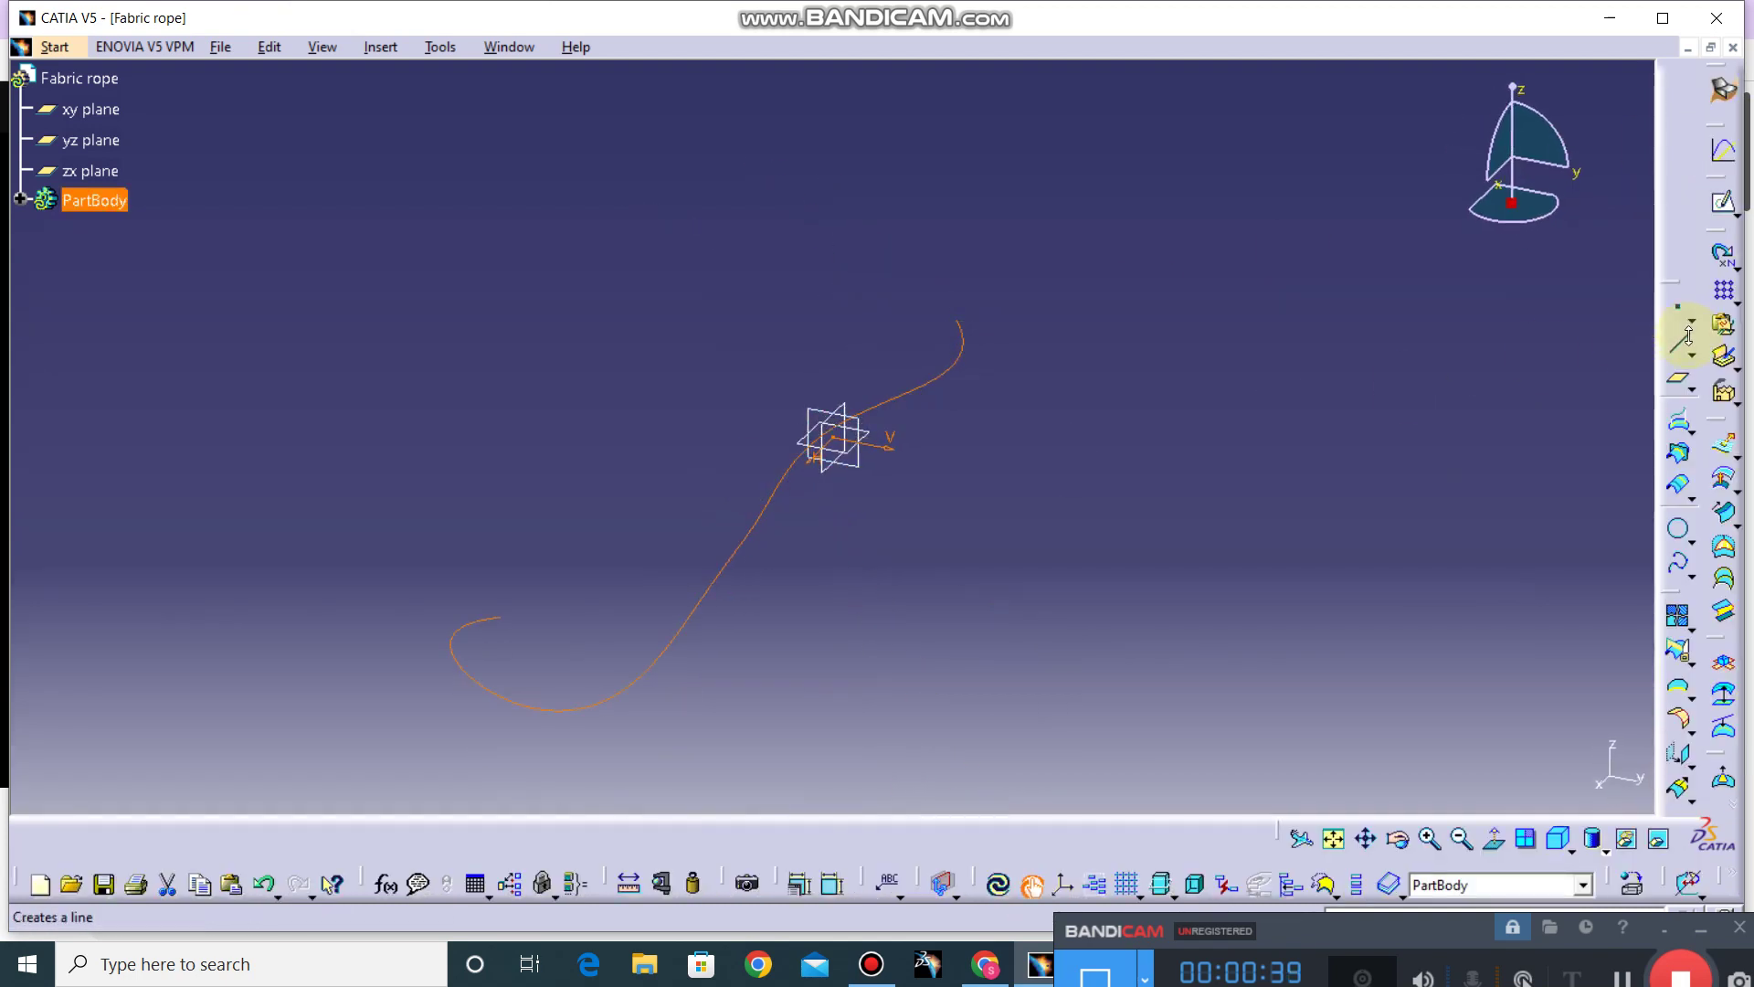
# Step: Create Plane.1 normal to the spline at its upper end vertex
pyautogui.click(1446, 508)
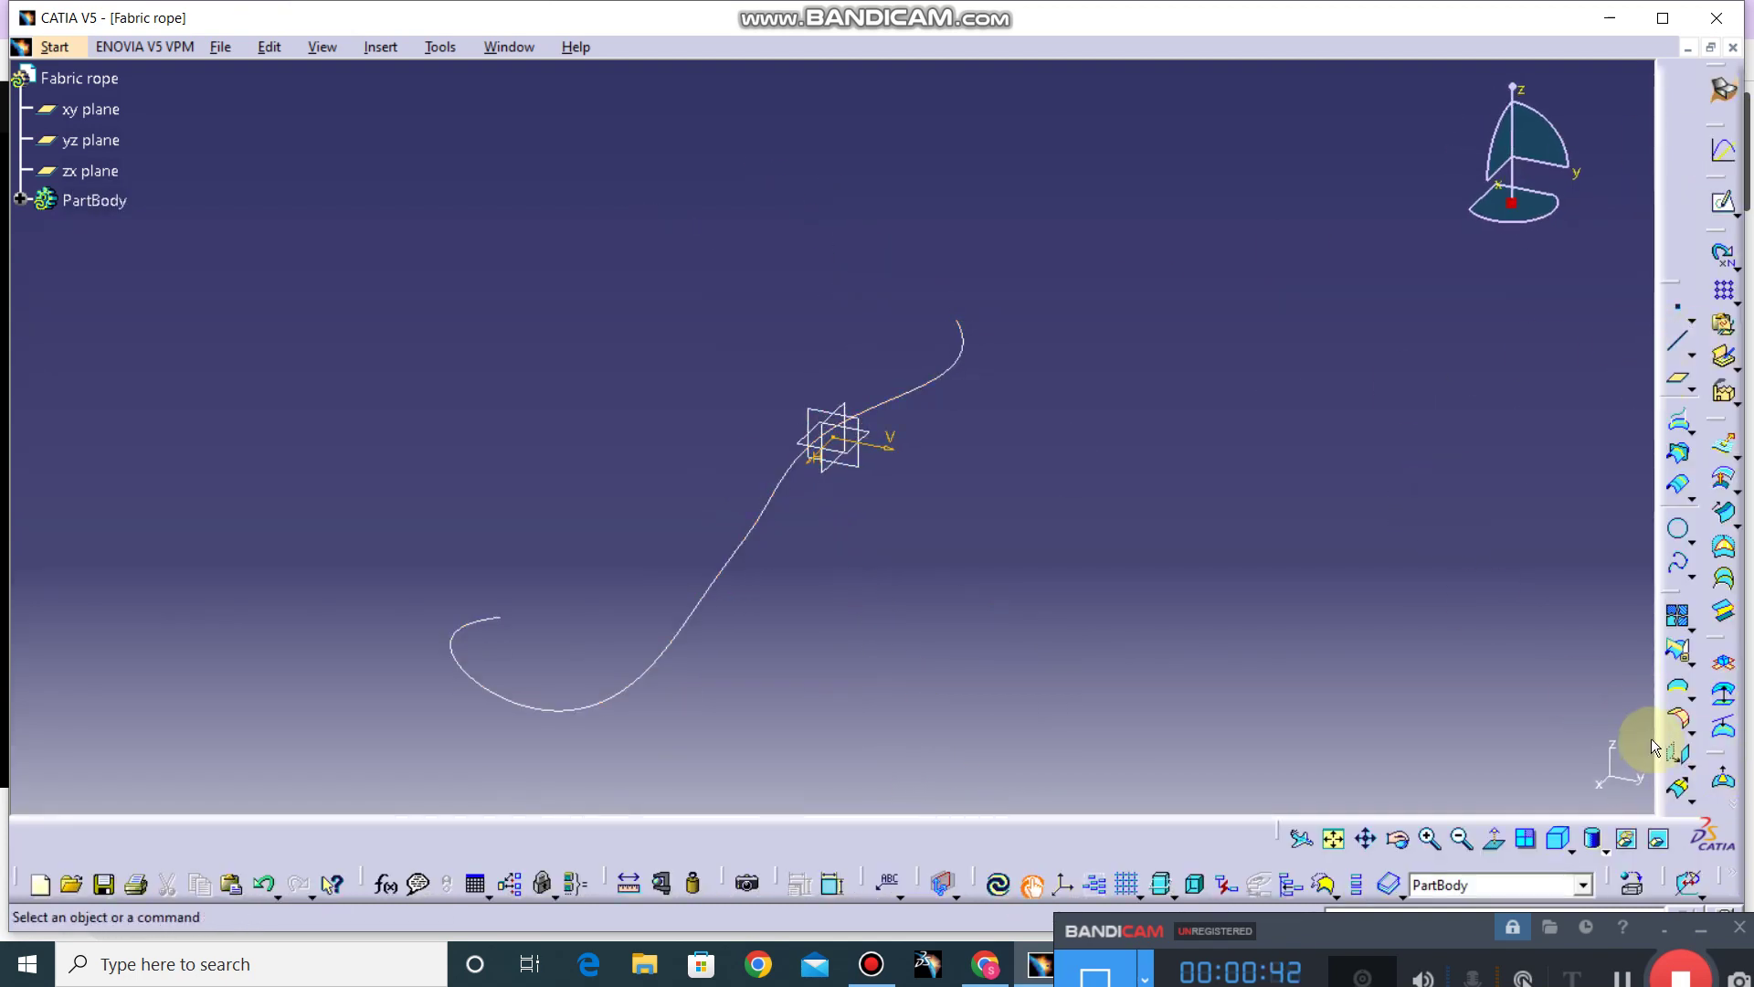
pyautogui.click(1677, 380)
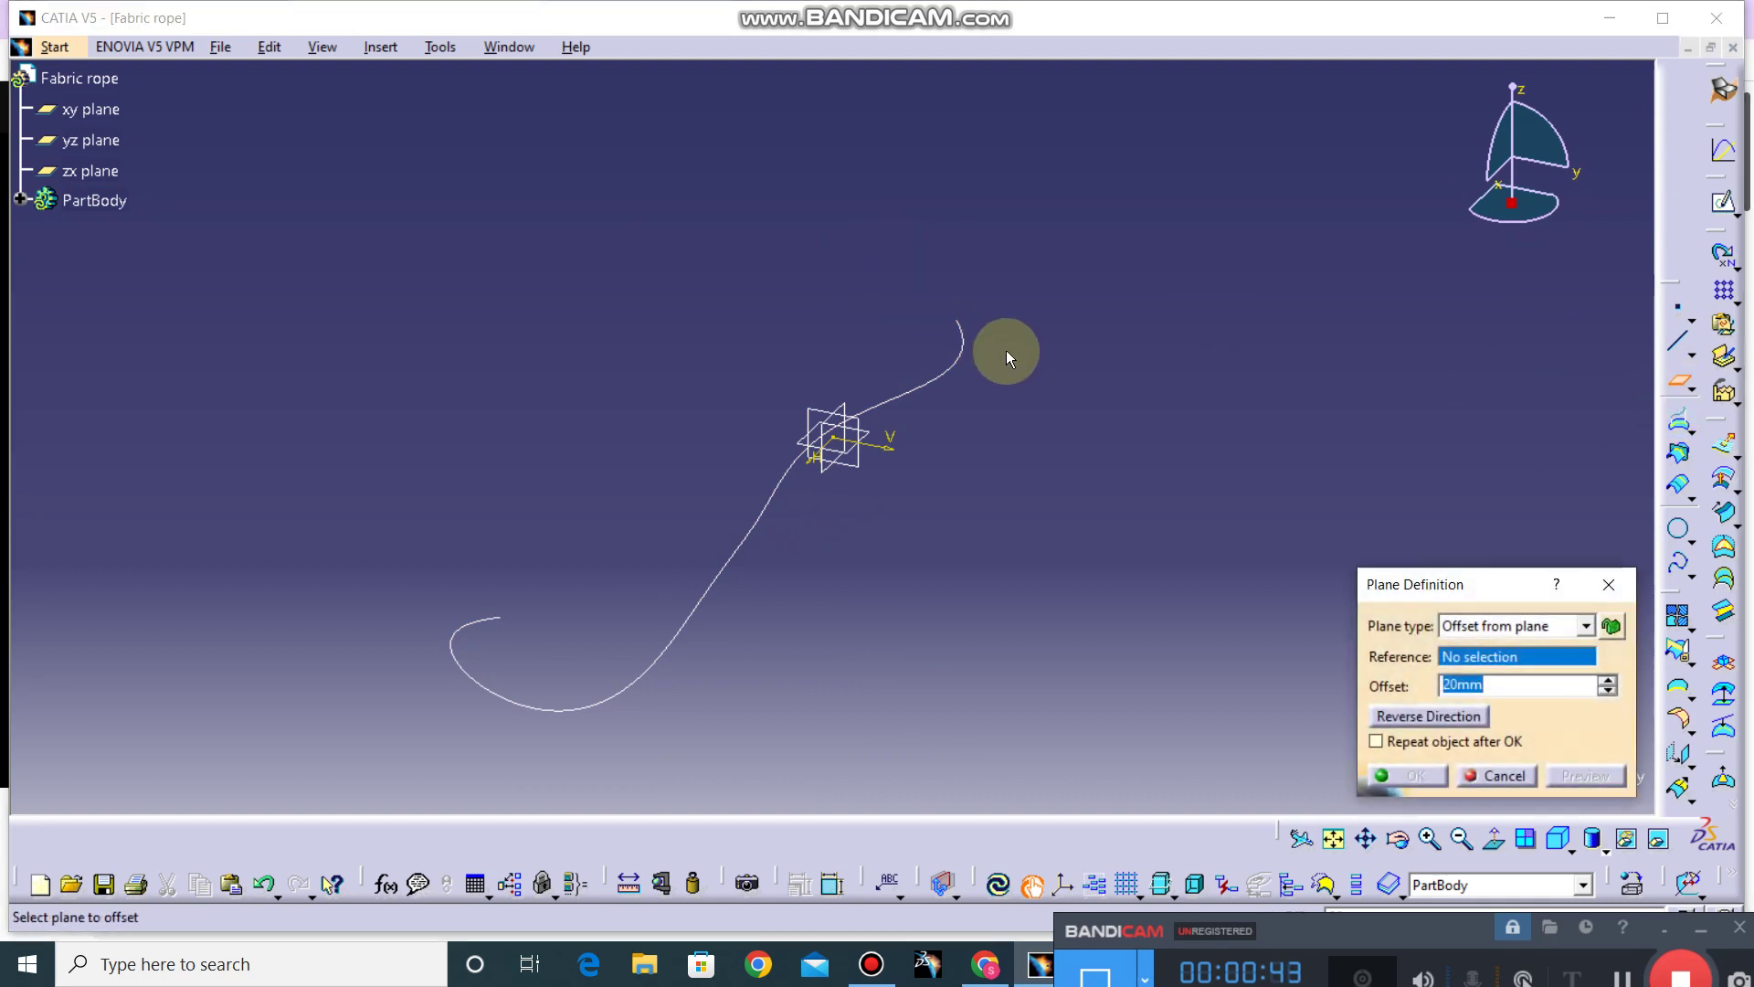
pyautogui.click(1585, 627)
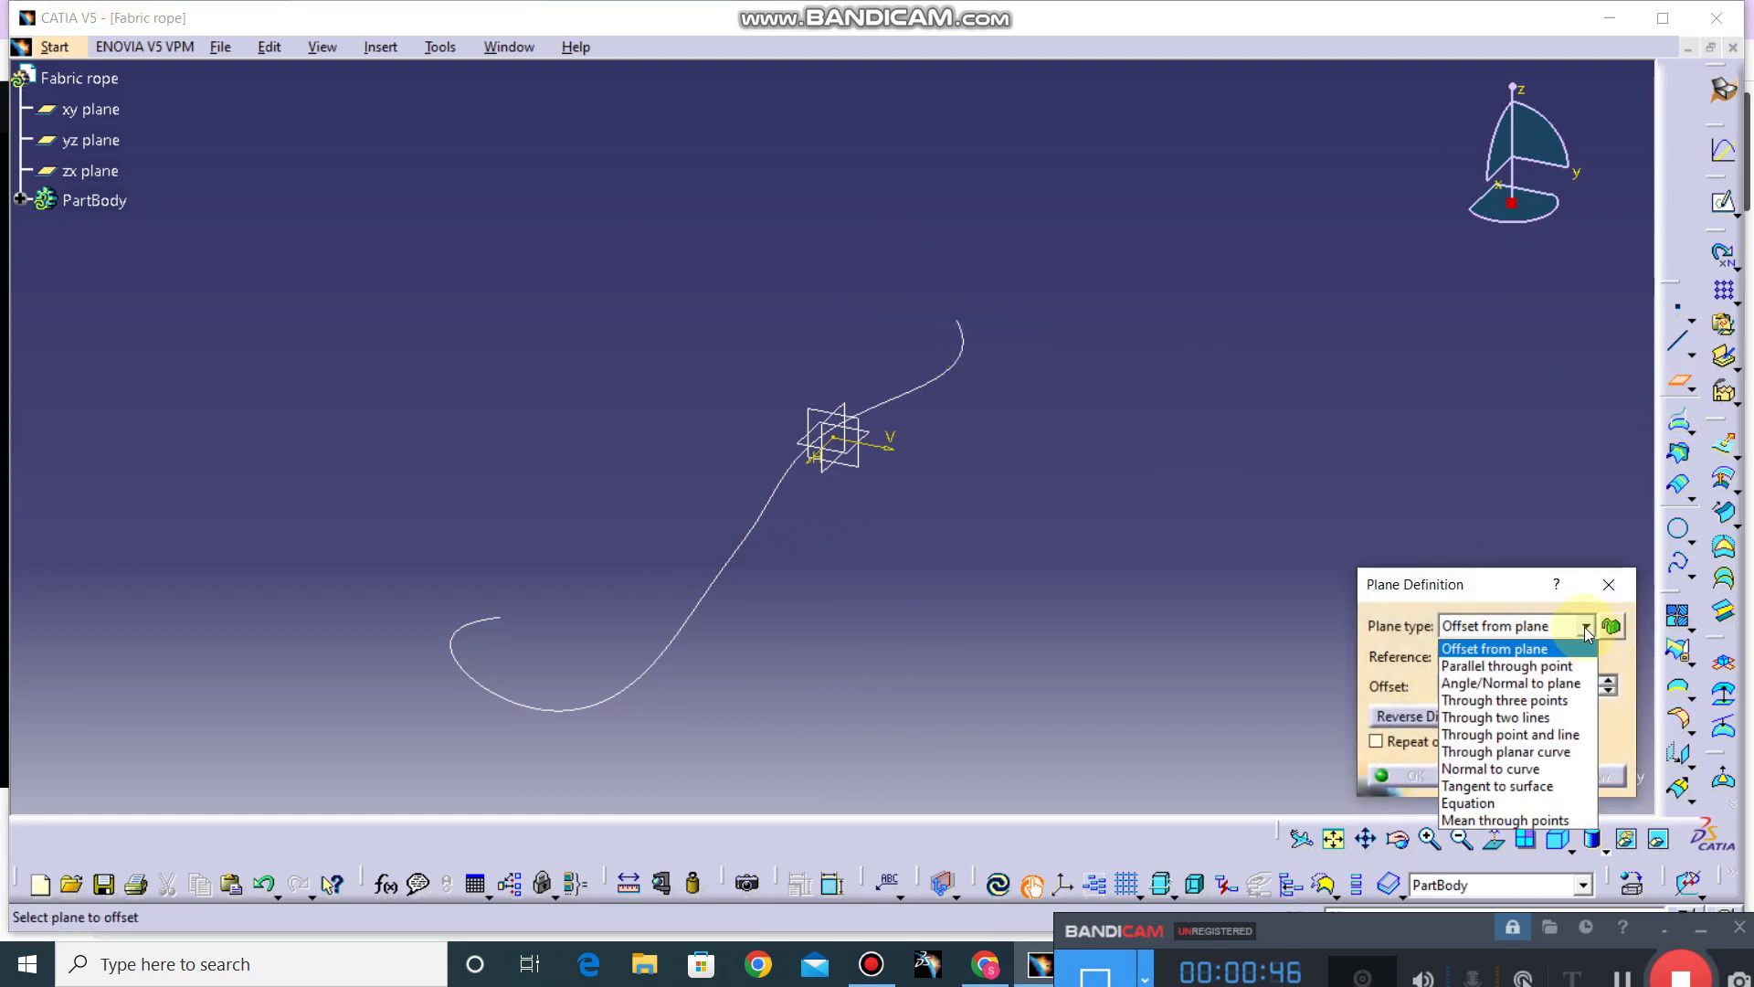
pyautogui.click(1541, 772)
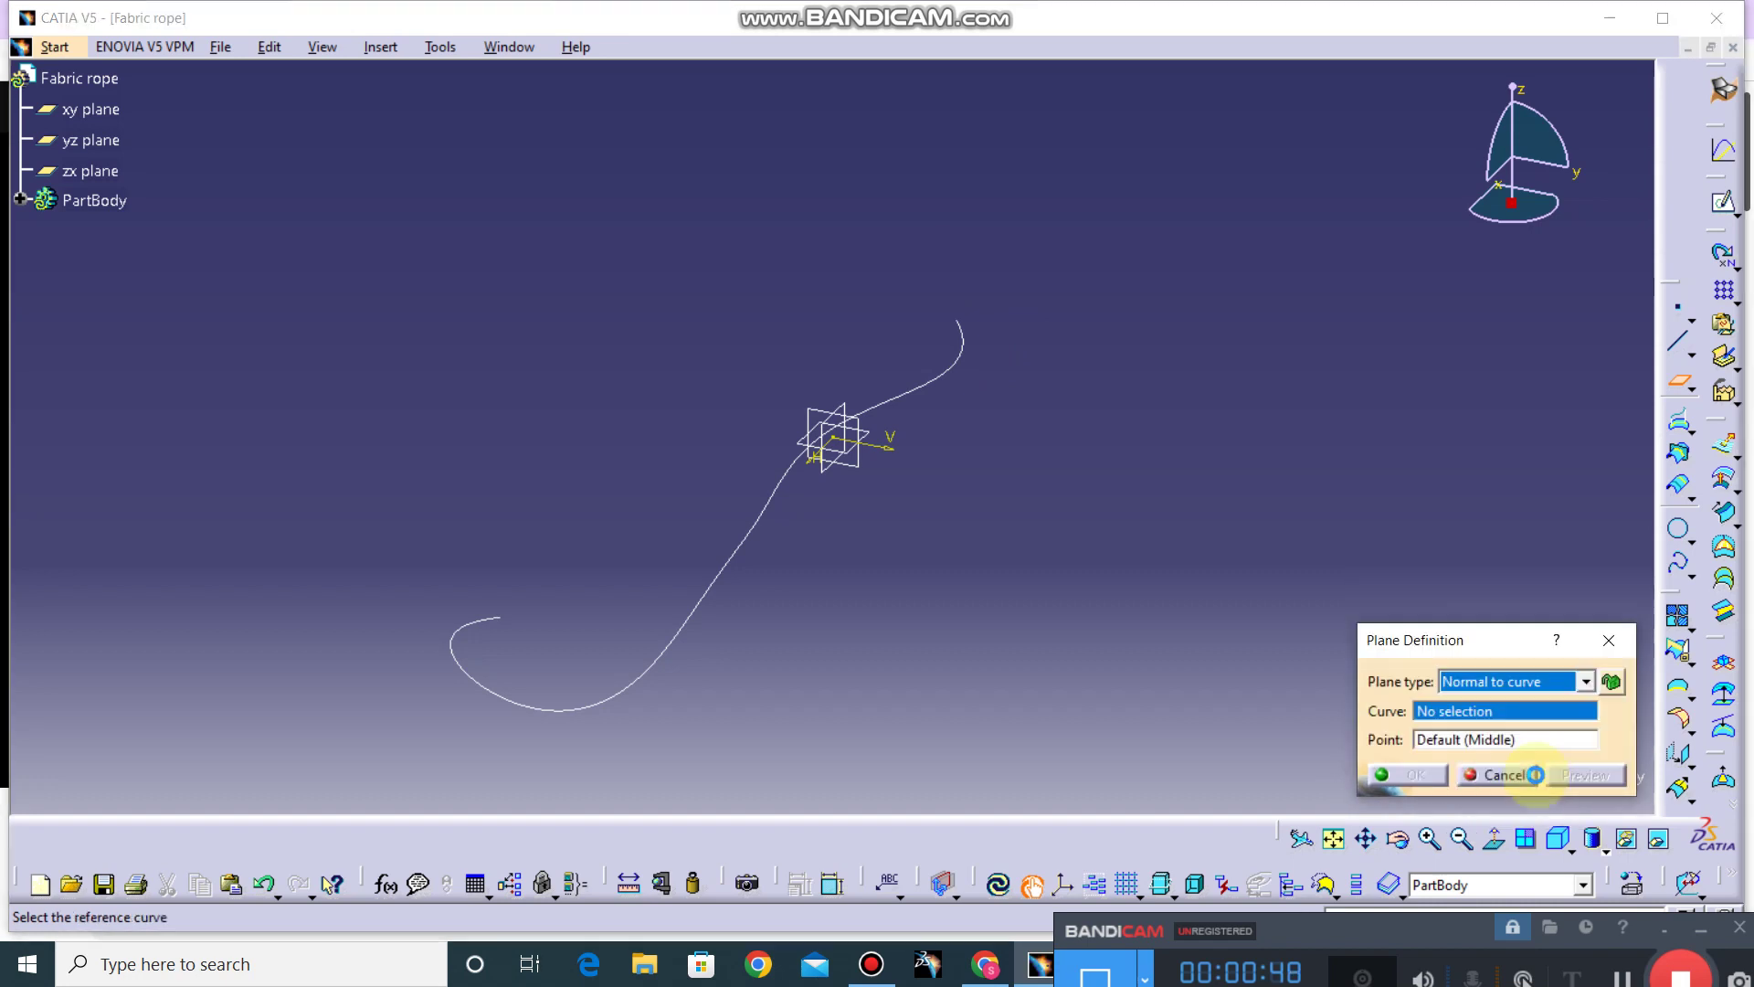
pyautogui.click(961, 352)
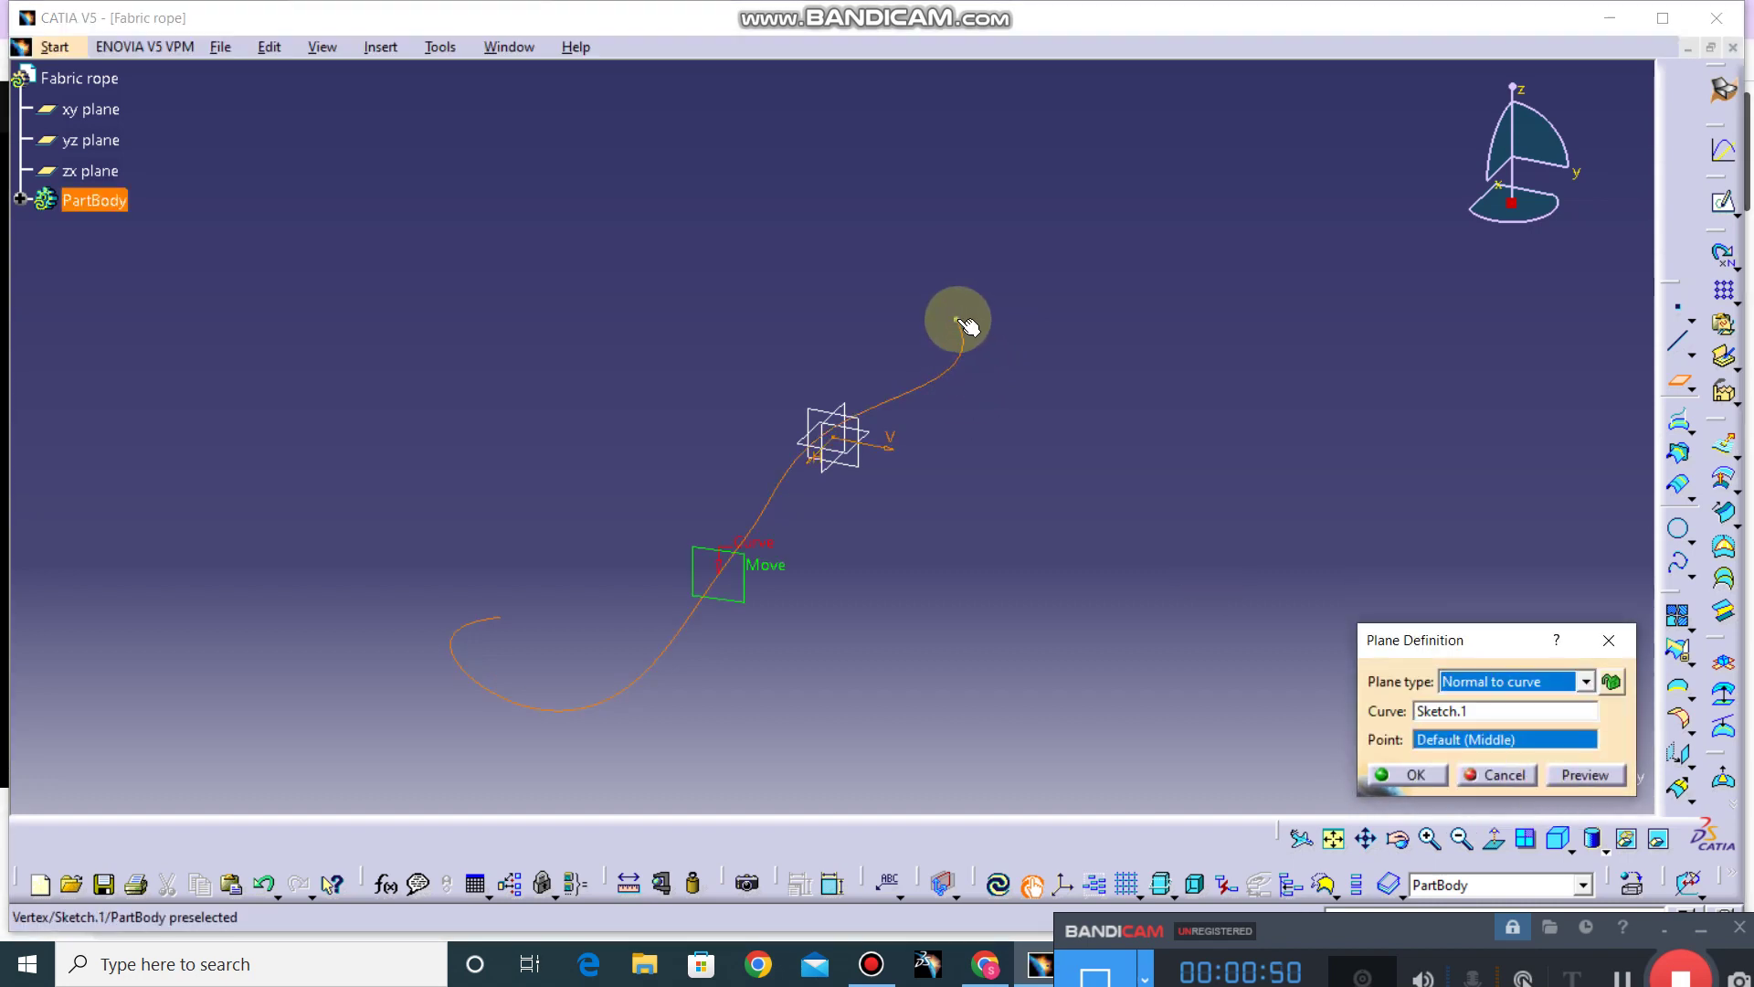
pyautogui.click(957, 320)
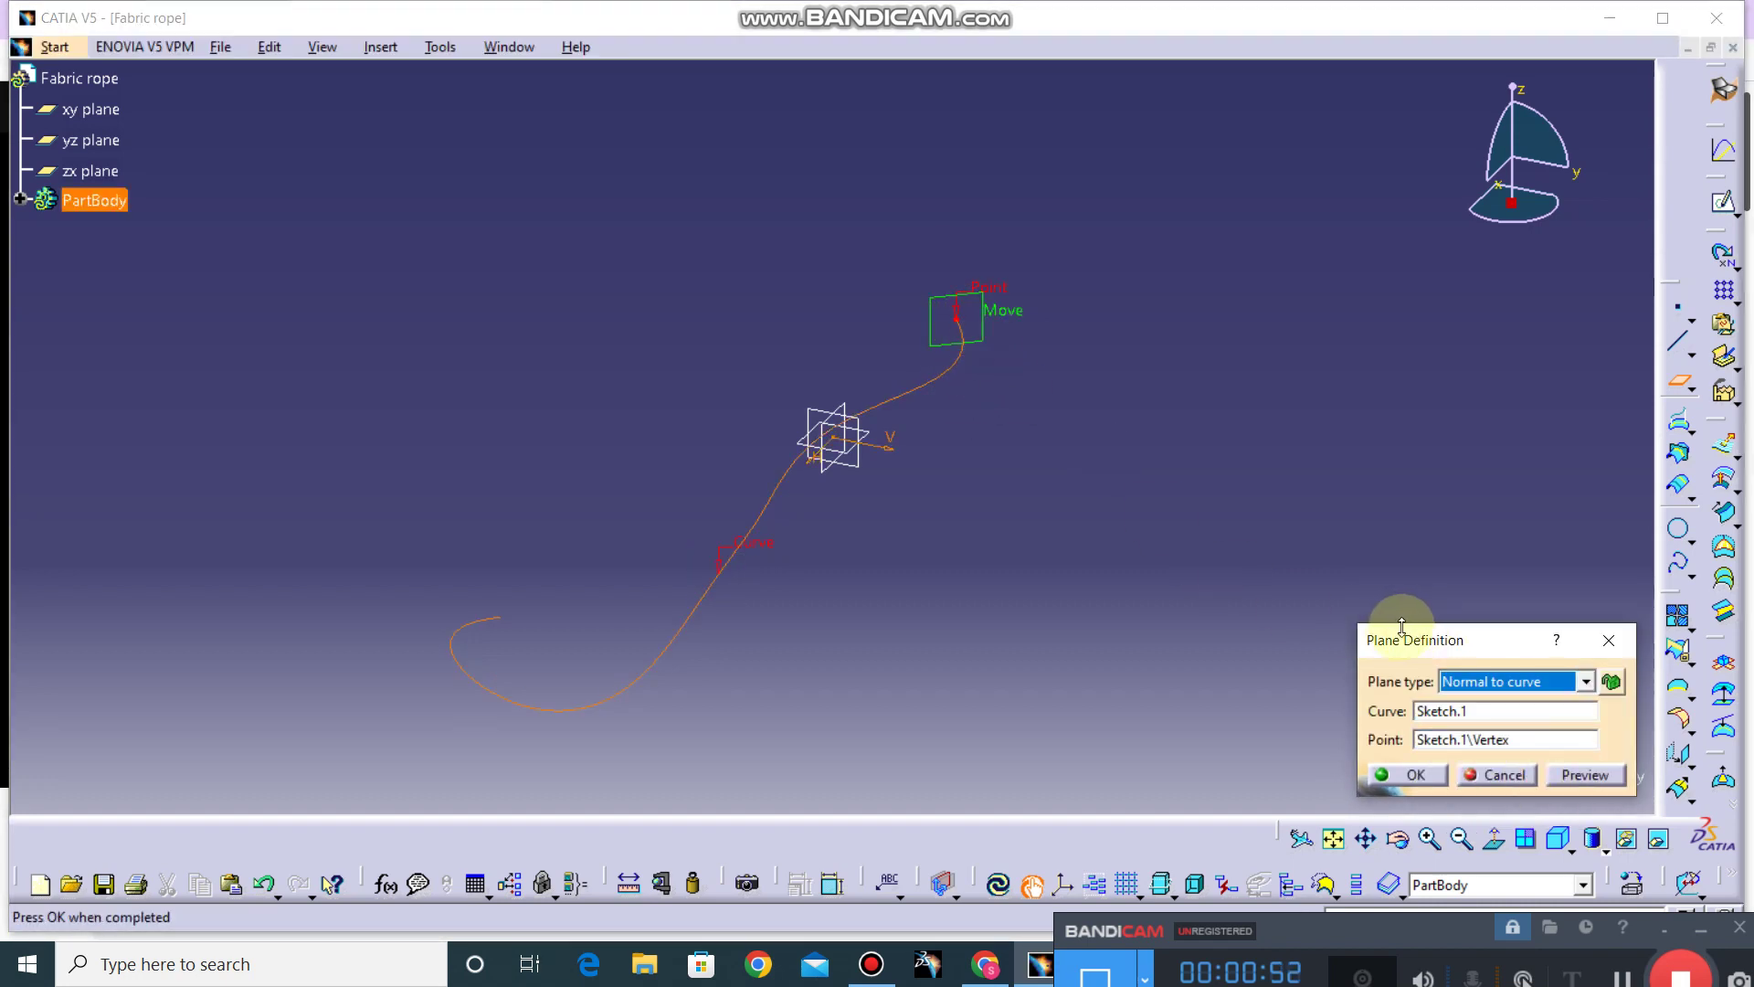
pyautogui.click(1427, 775)
pyautogui.moveTo(889, 325); pyautogui.dragTo(1336, 346, button='middle')
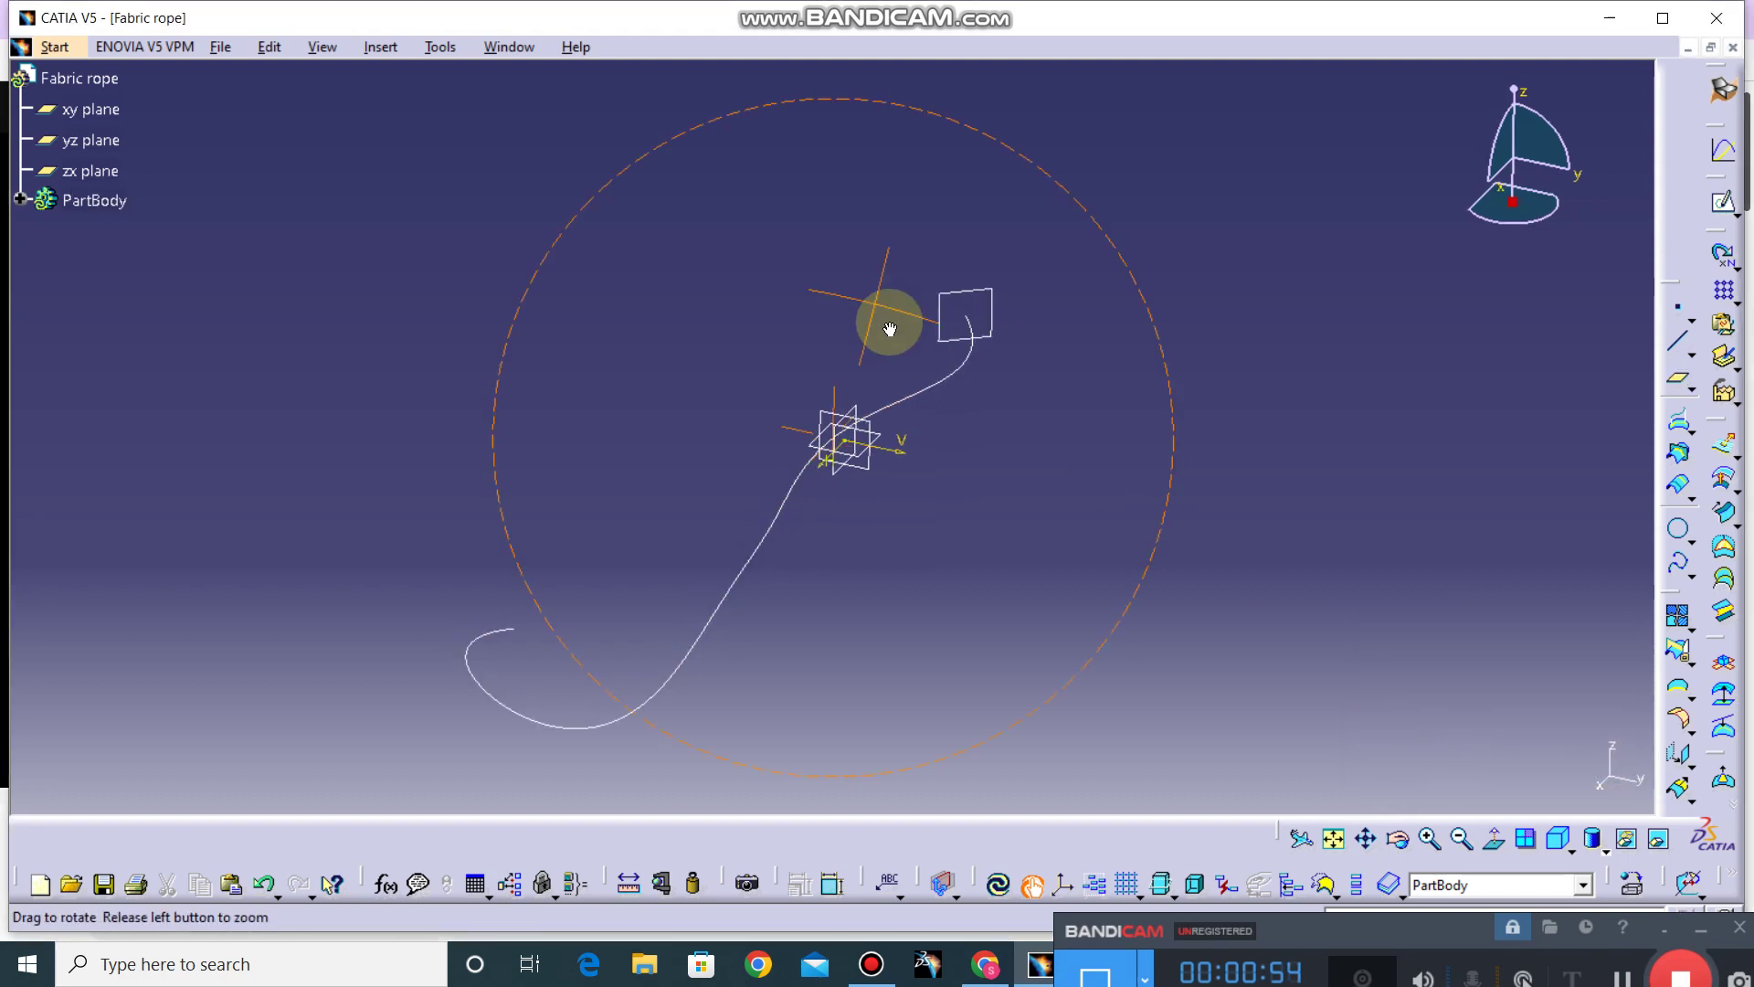
pyautogui.click(618, 228)
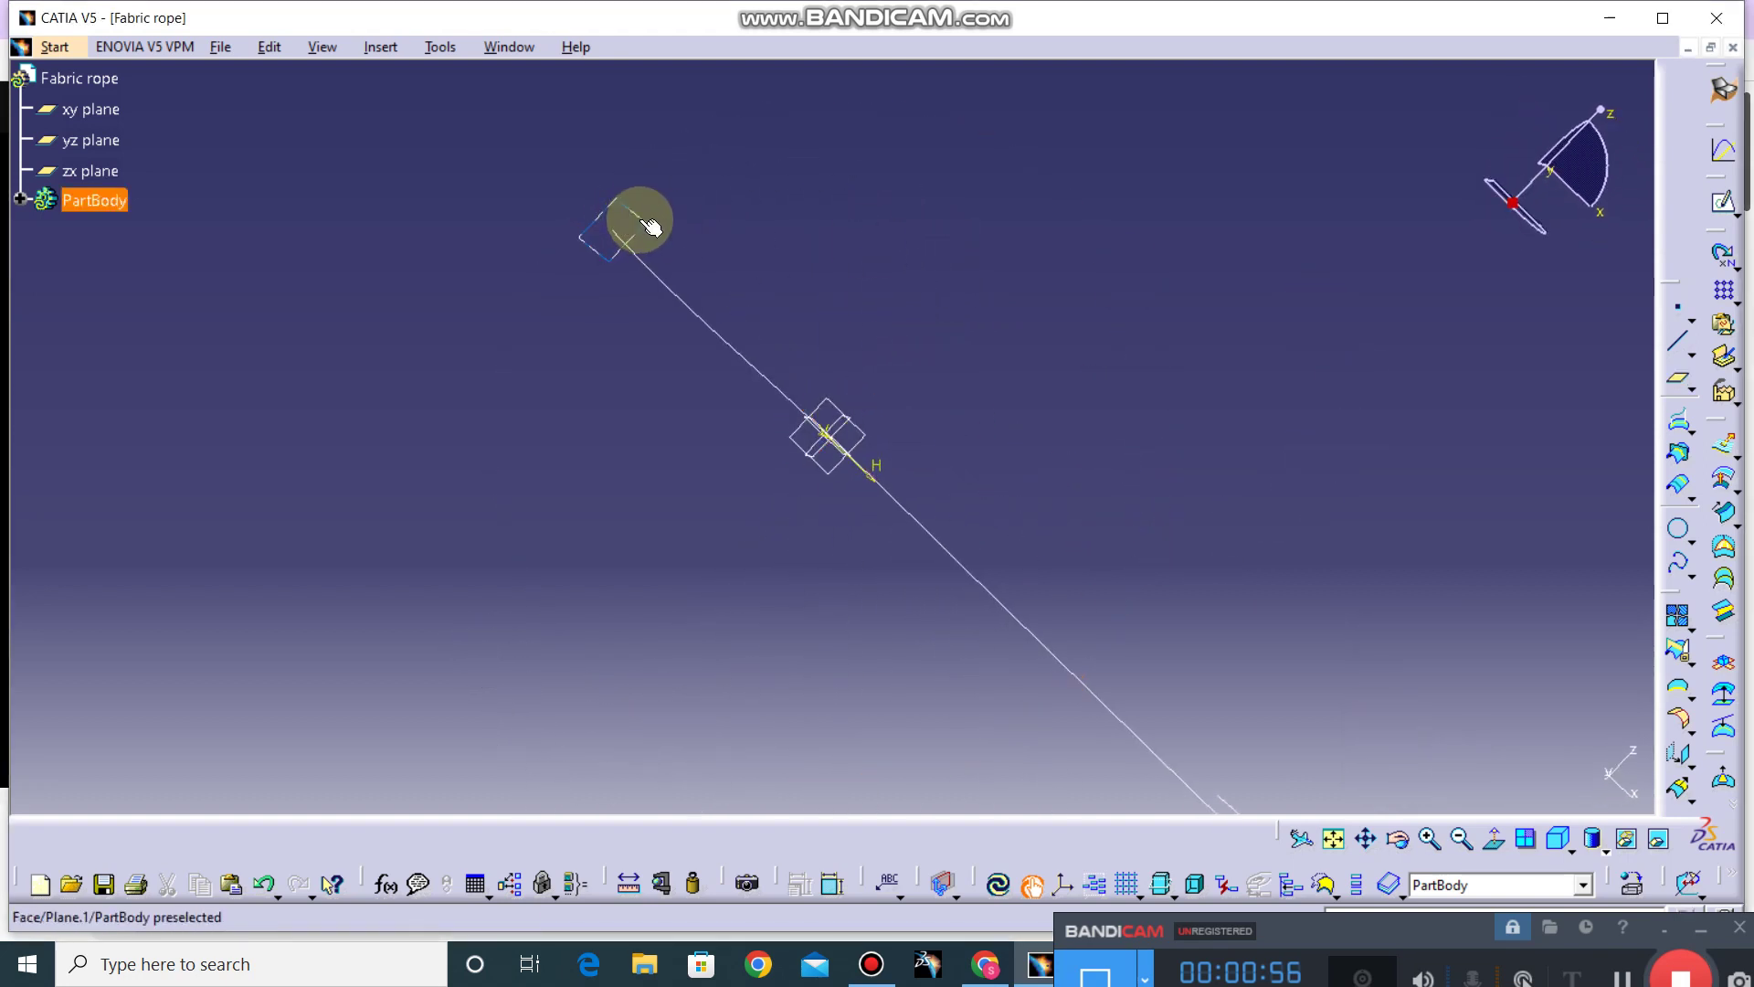
# Step: Start a sketch on Plane.1 and draw a circle on it
pyautogui.click(1723, 203)
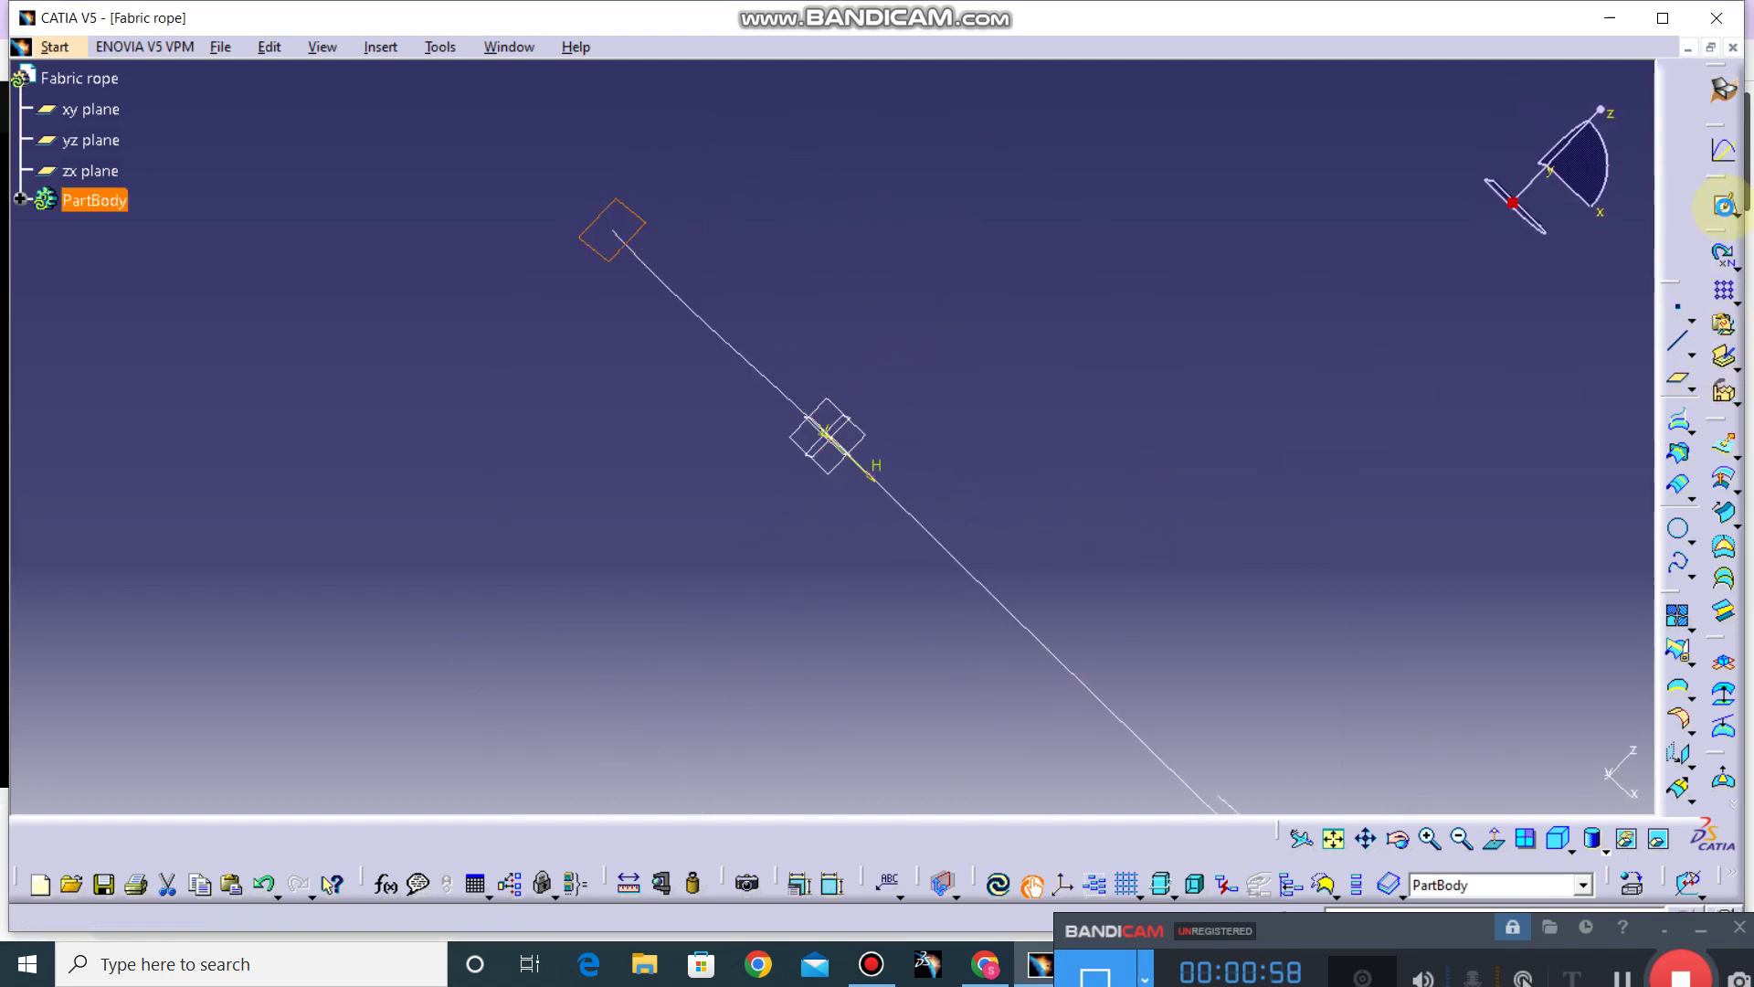
pyautogui.moveTo(725, 432); pyautogui.dragTo(1333, 548, button='middle')
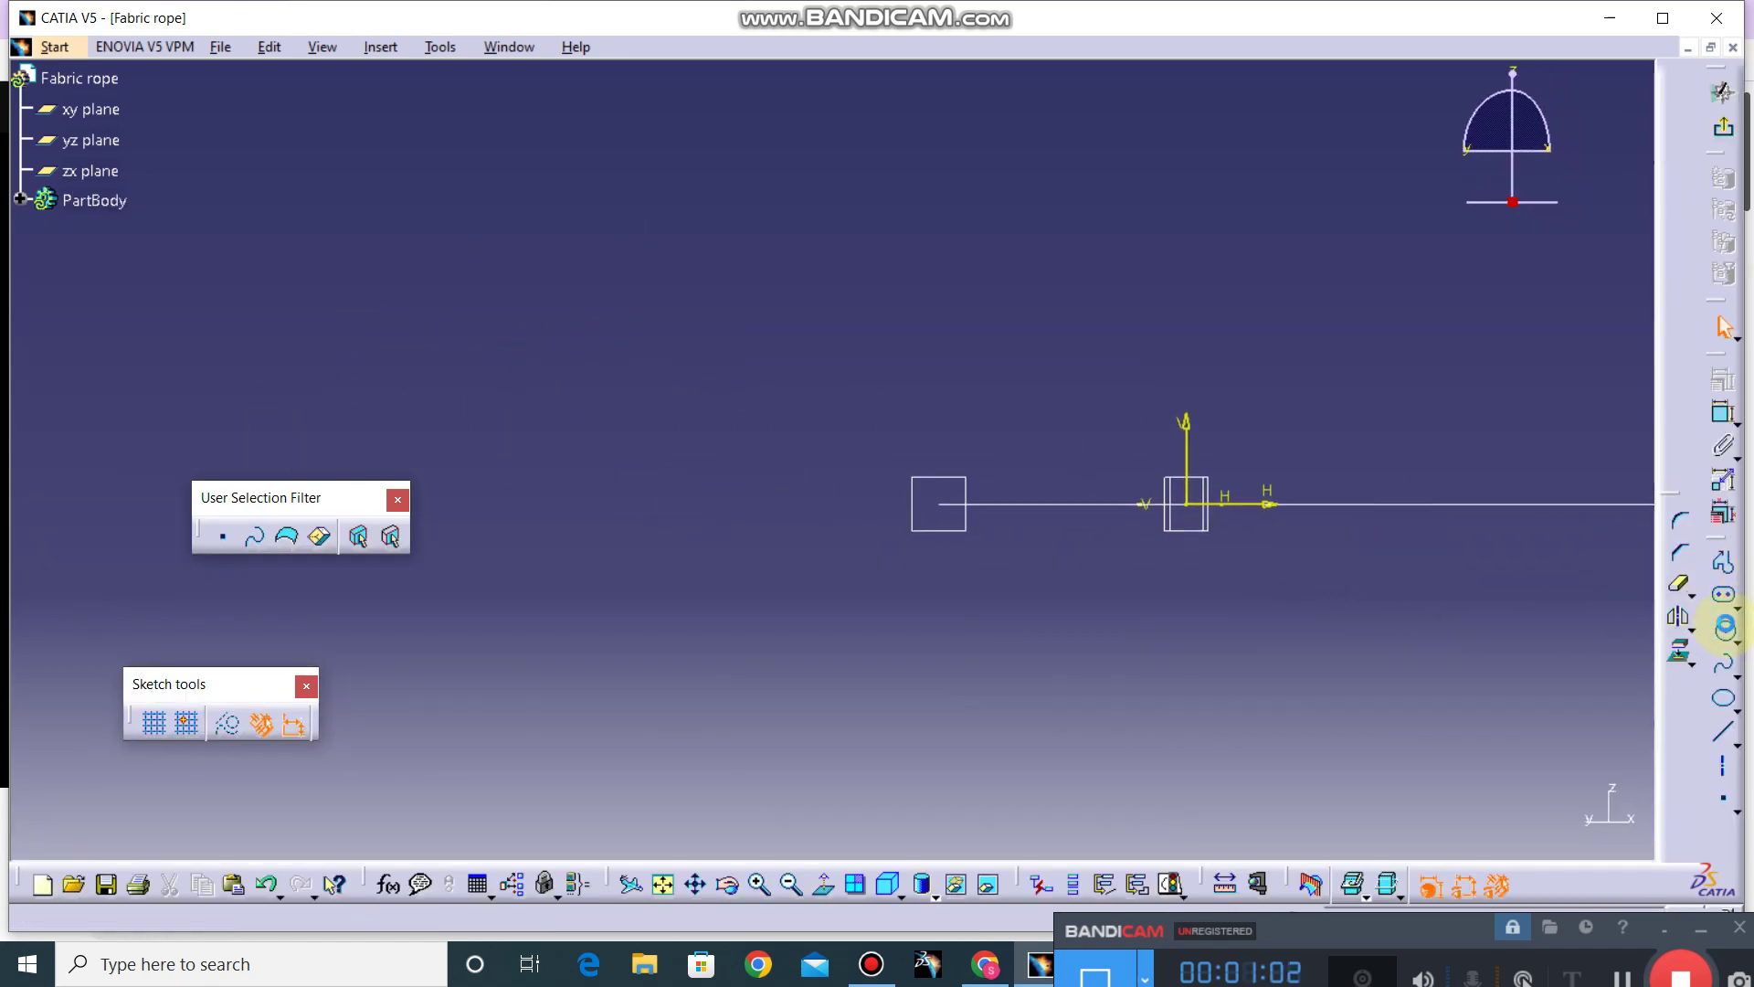
pyautogui.click(1725, 632)
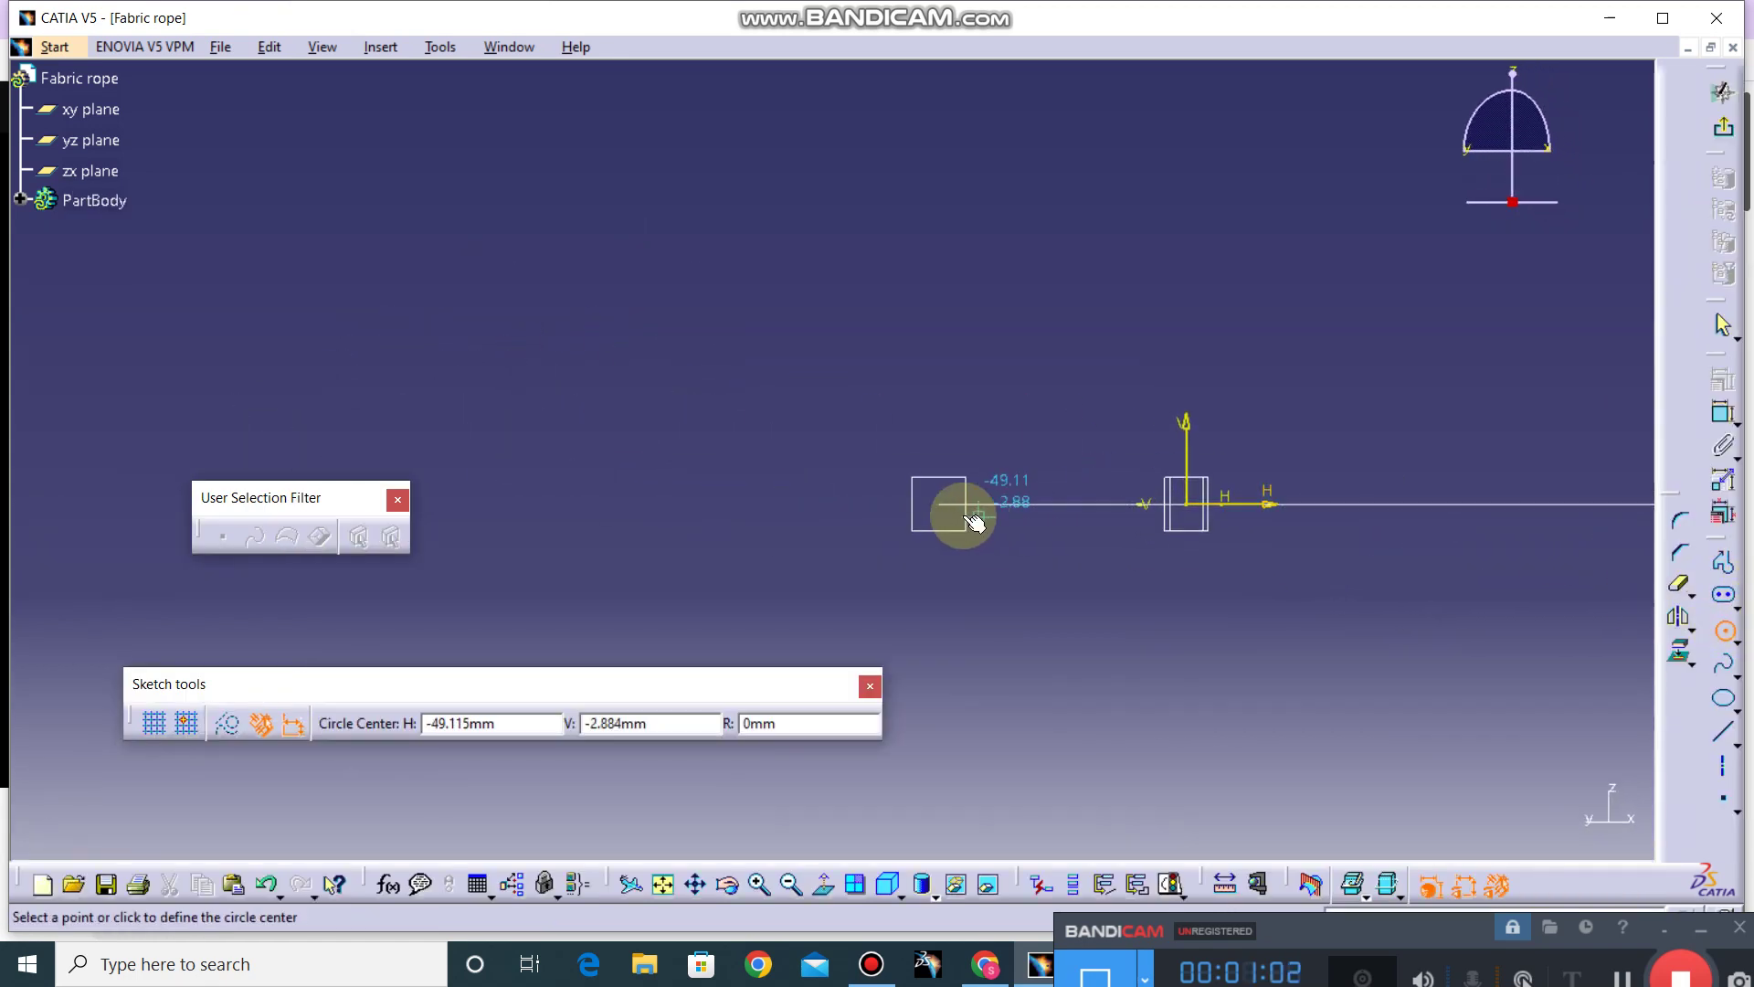
pyautogui.click(928, 501)
pyautogui.click(939, 490)
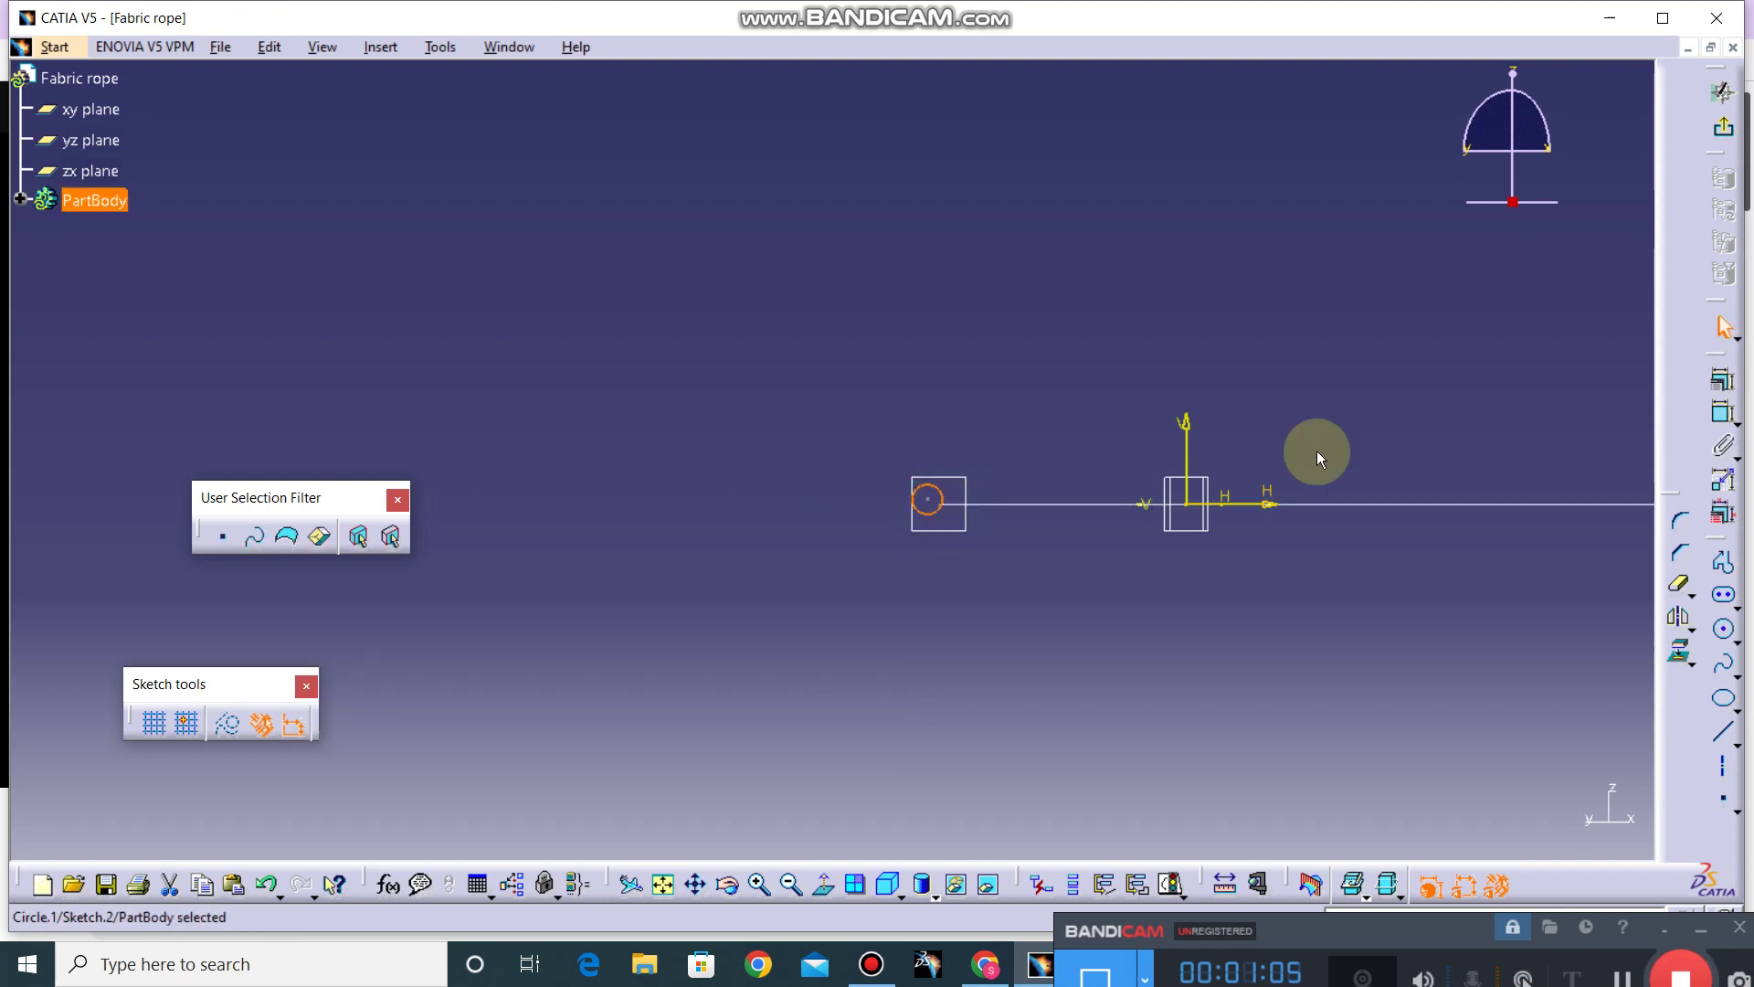
# Step: Dimension the circle to a 10 mm diameter
pyautogui.click(1721, 414)
pyautogui.click(909, 417)
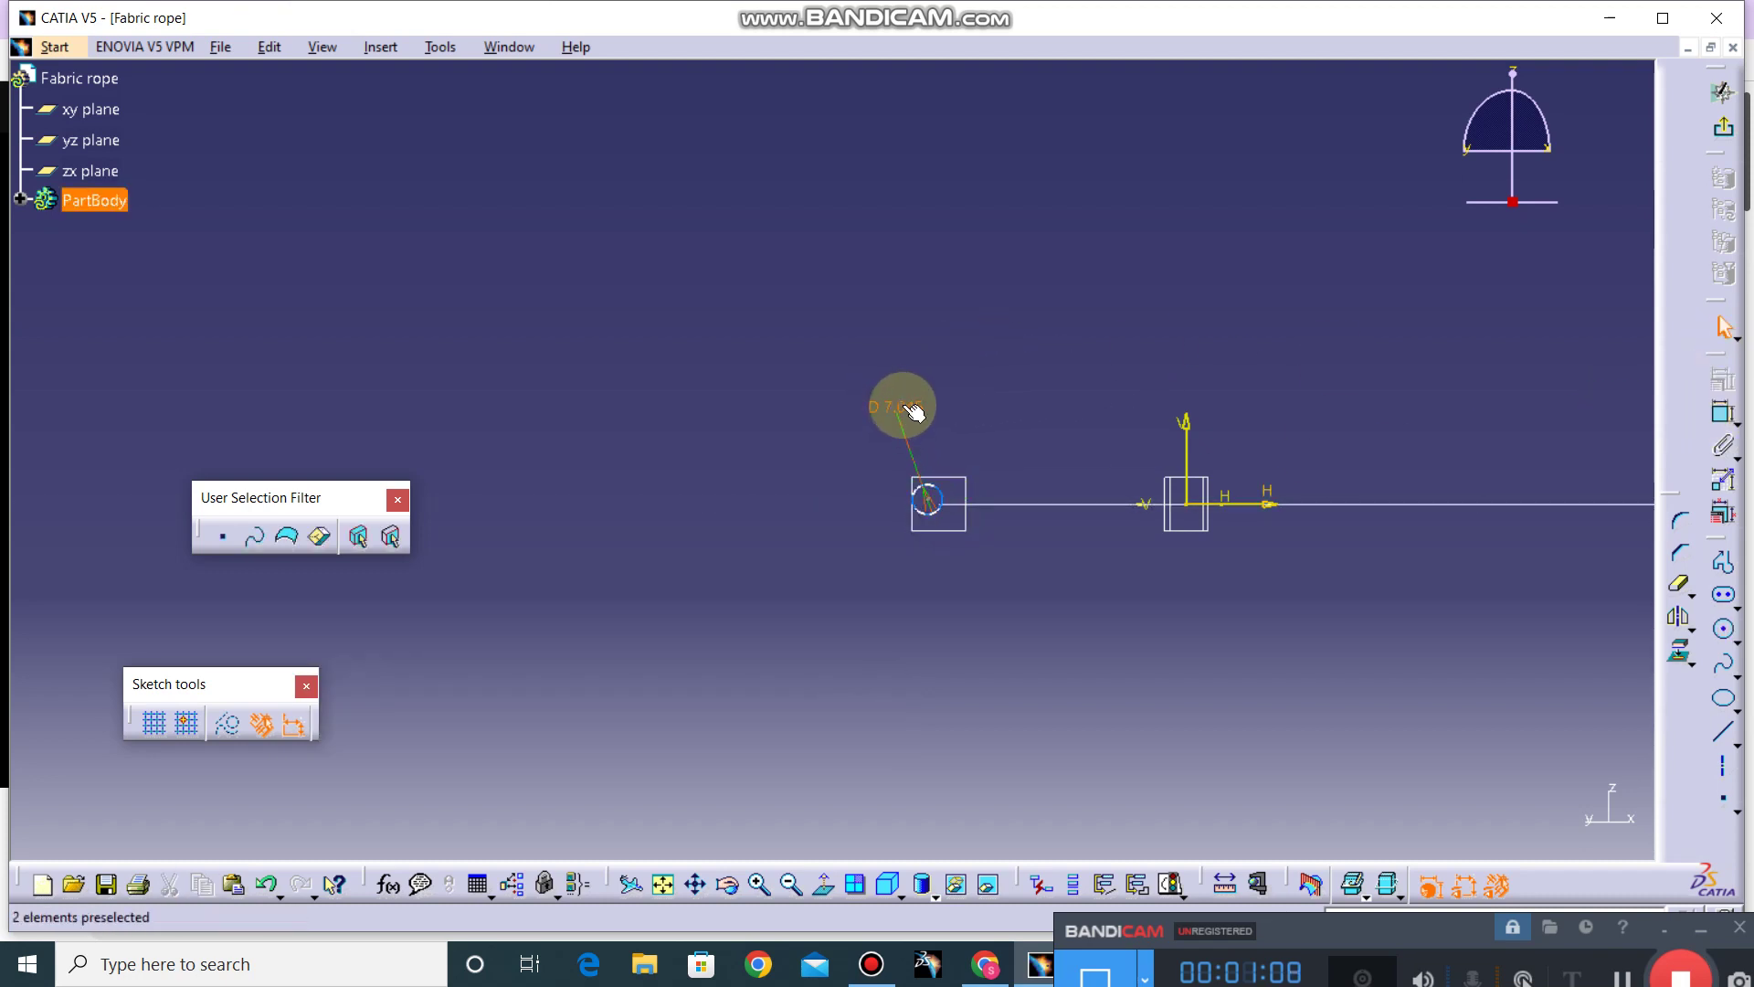
pyautogui.doubleClick(907, 409)
pyautogui.write('10')
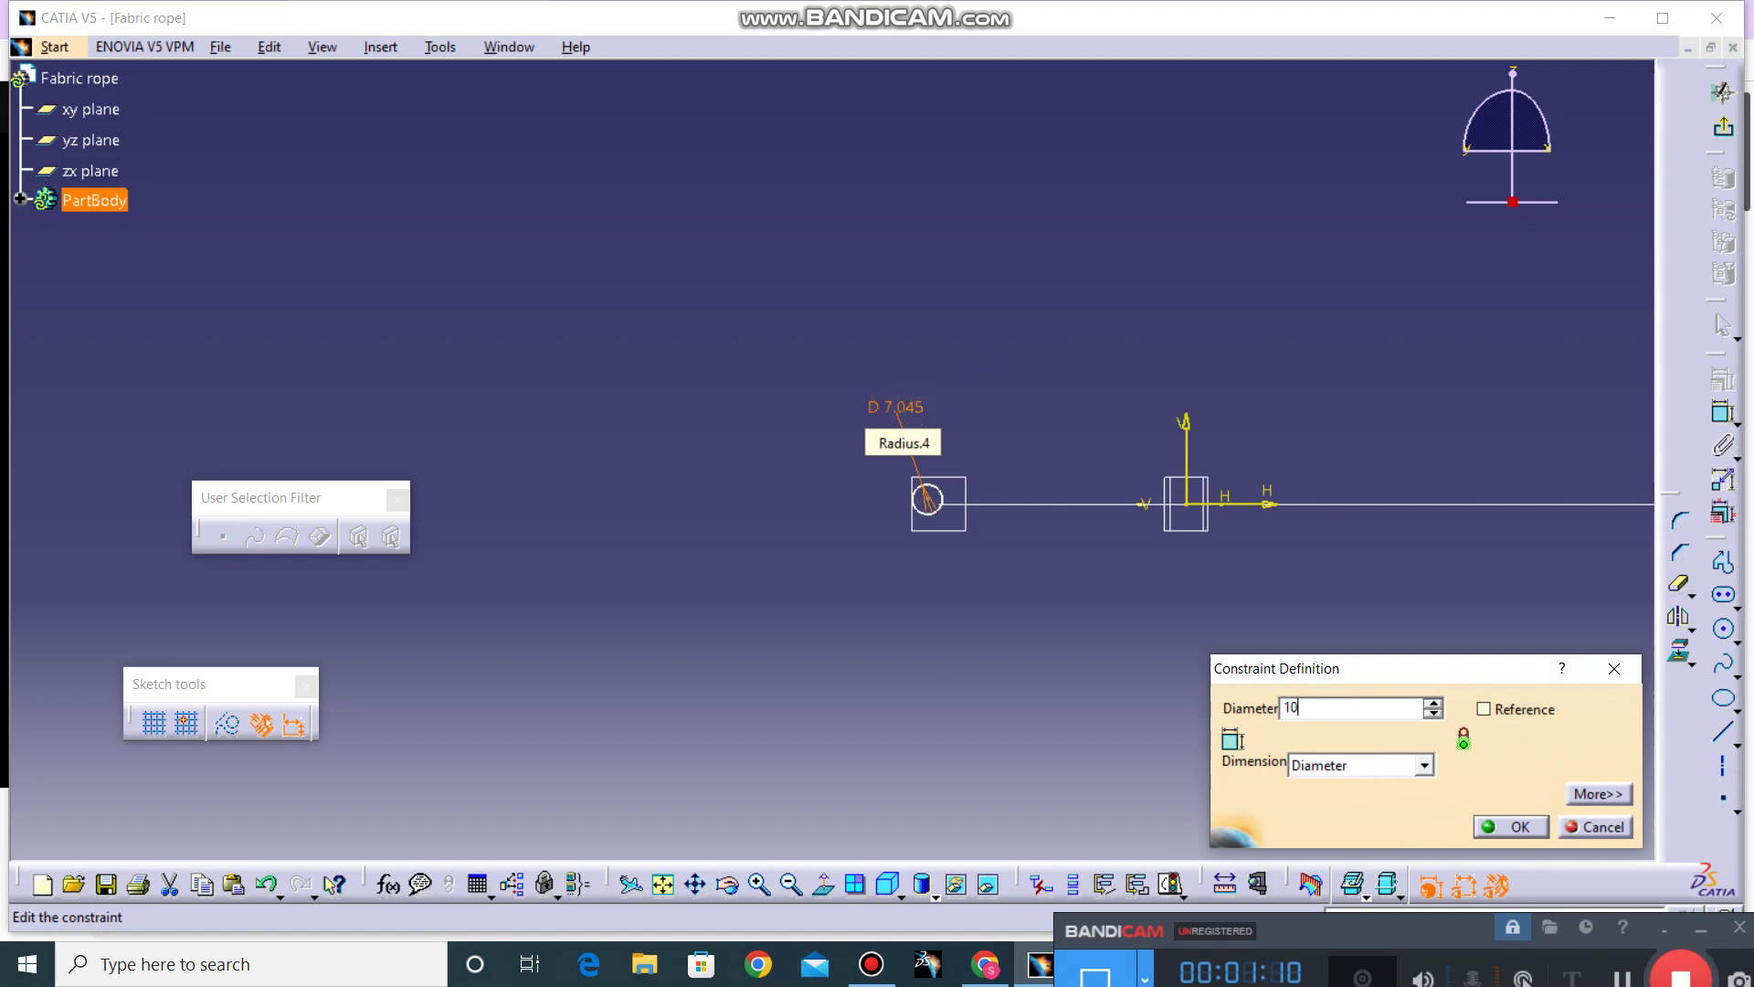
pyautogui.press('Return')
pyautogui.moveTo(936, 462)
pyautogui.mouseDown(button='middle')
pyautogui.moveTo(1011, 531)
pyautogui.moveTo(1026, 286)
pyautogui.mouseUp(button='middle')
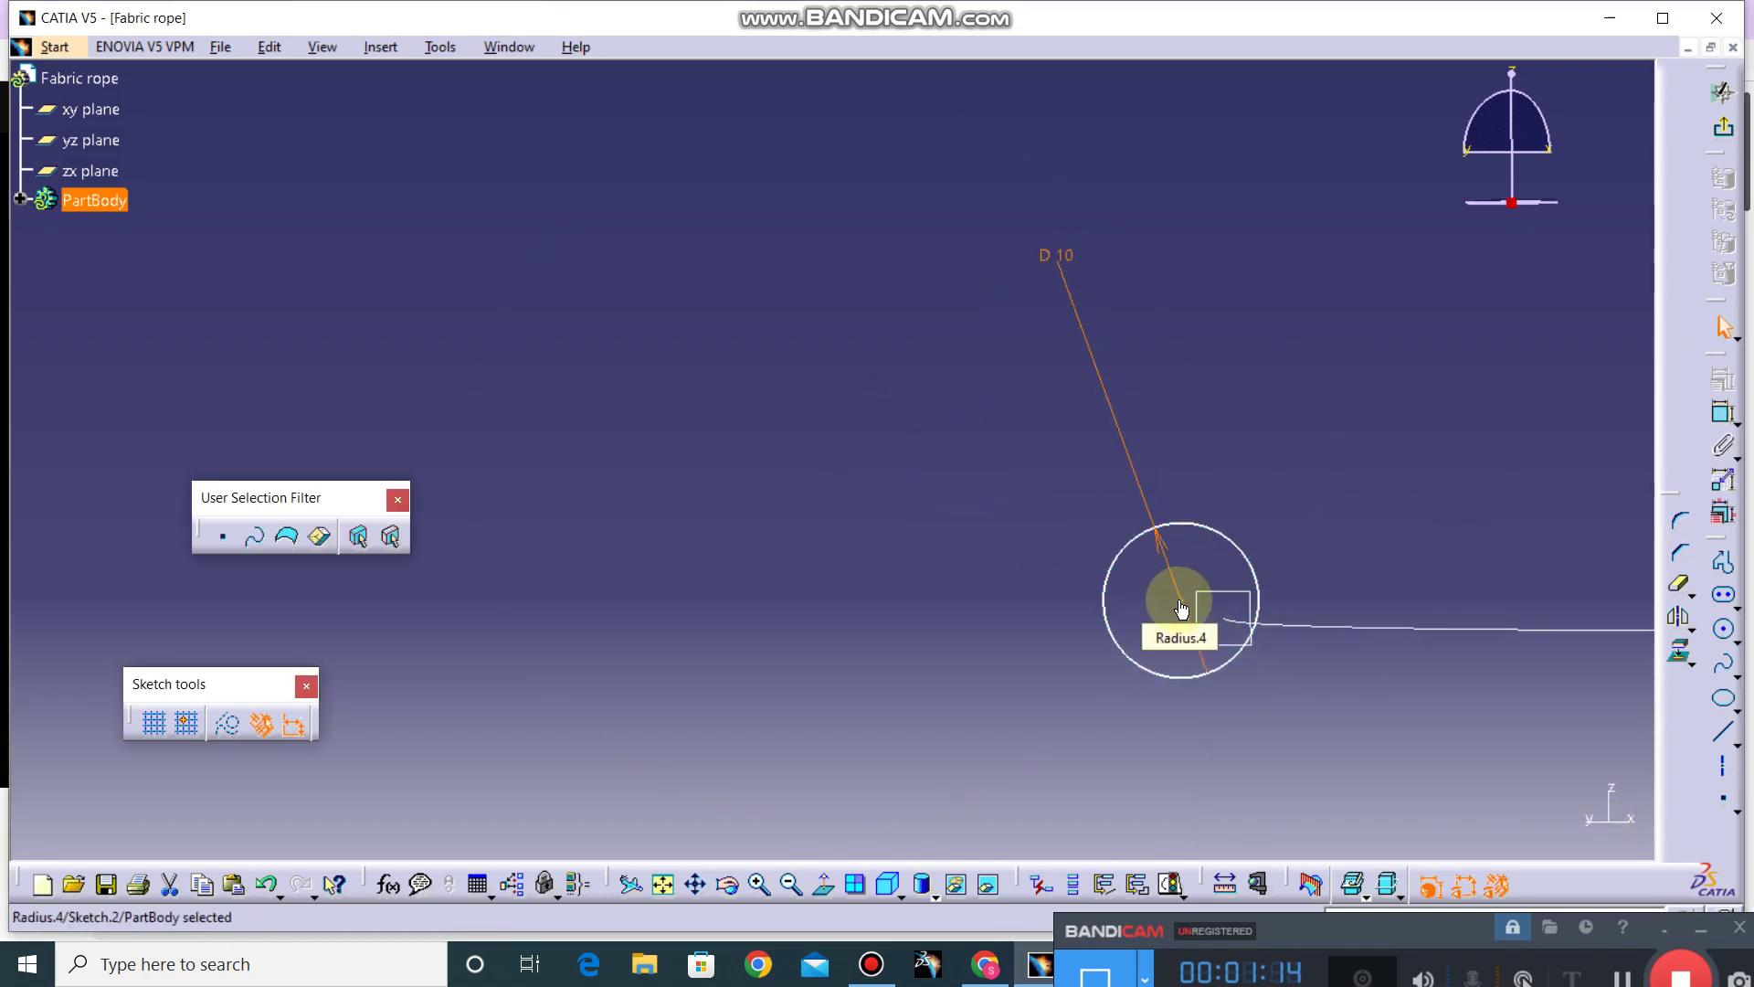
pyautogui.press('Escape')
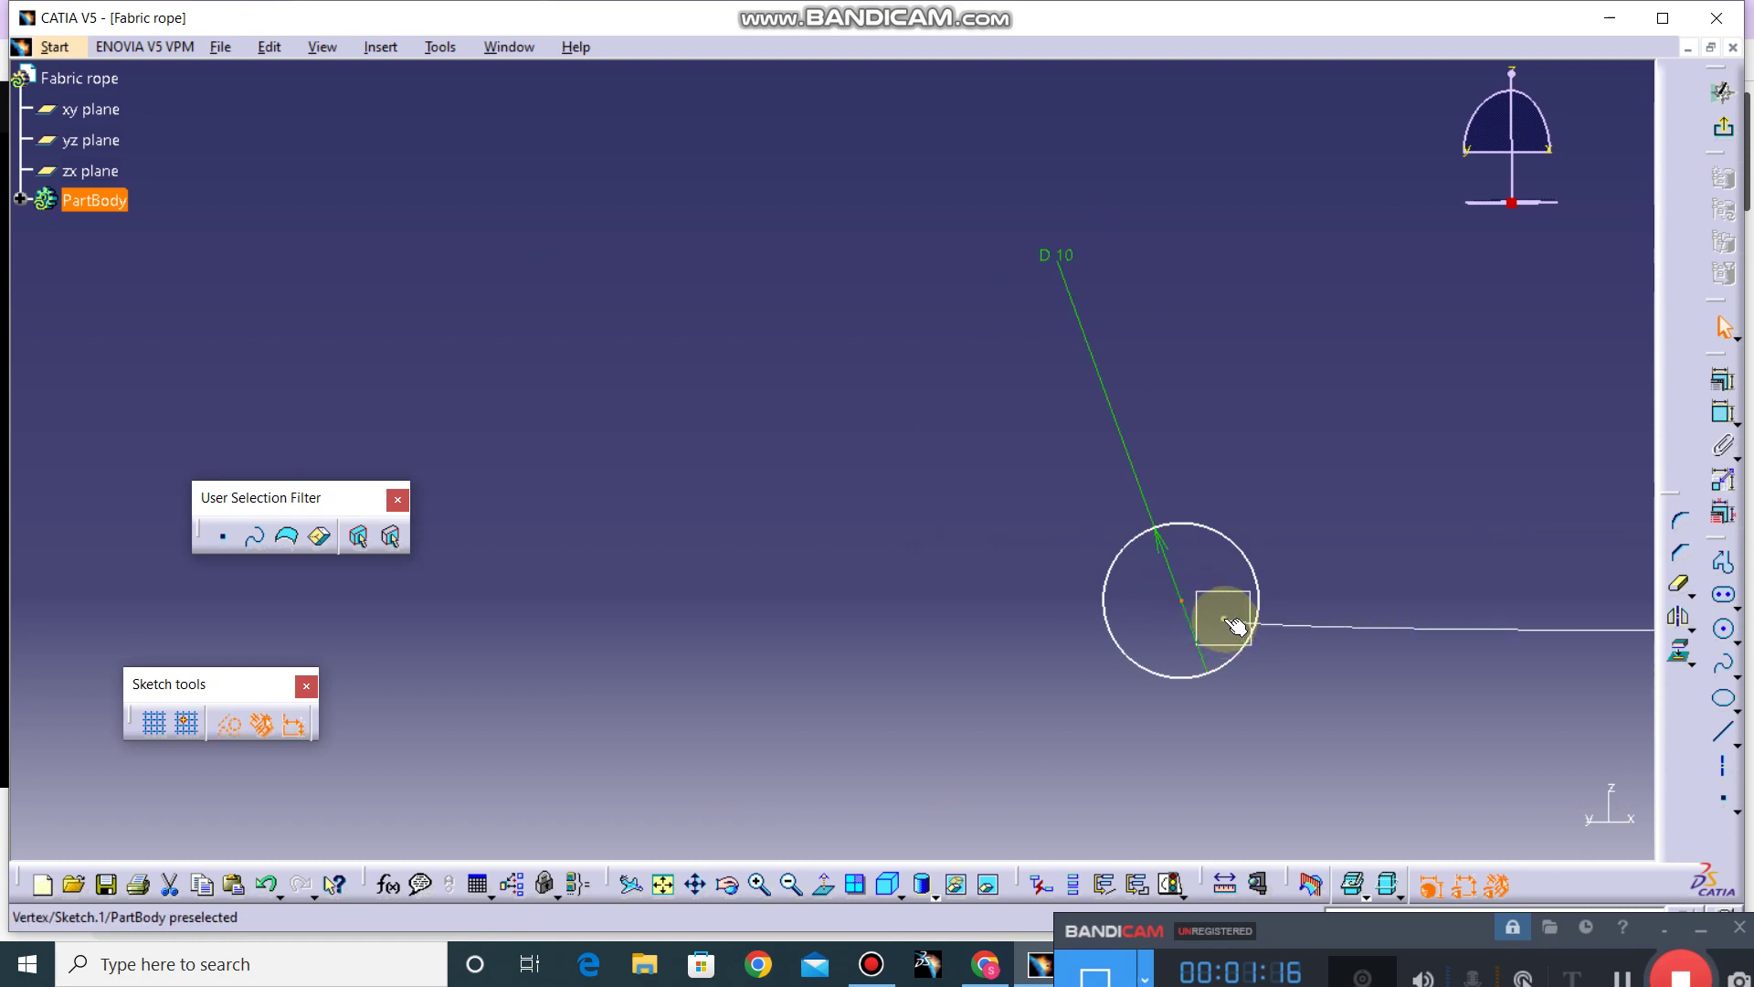
# Step: Make the circle centre coincident with the spline end vertex and exit to 3D
pyautogui.click(1225, 619)
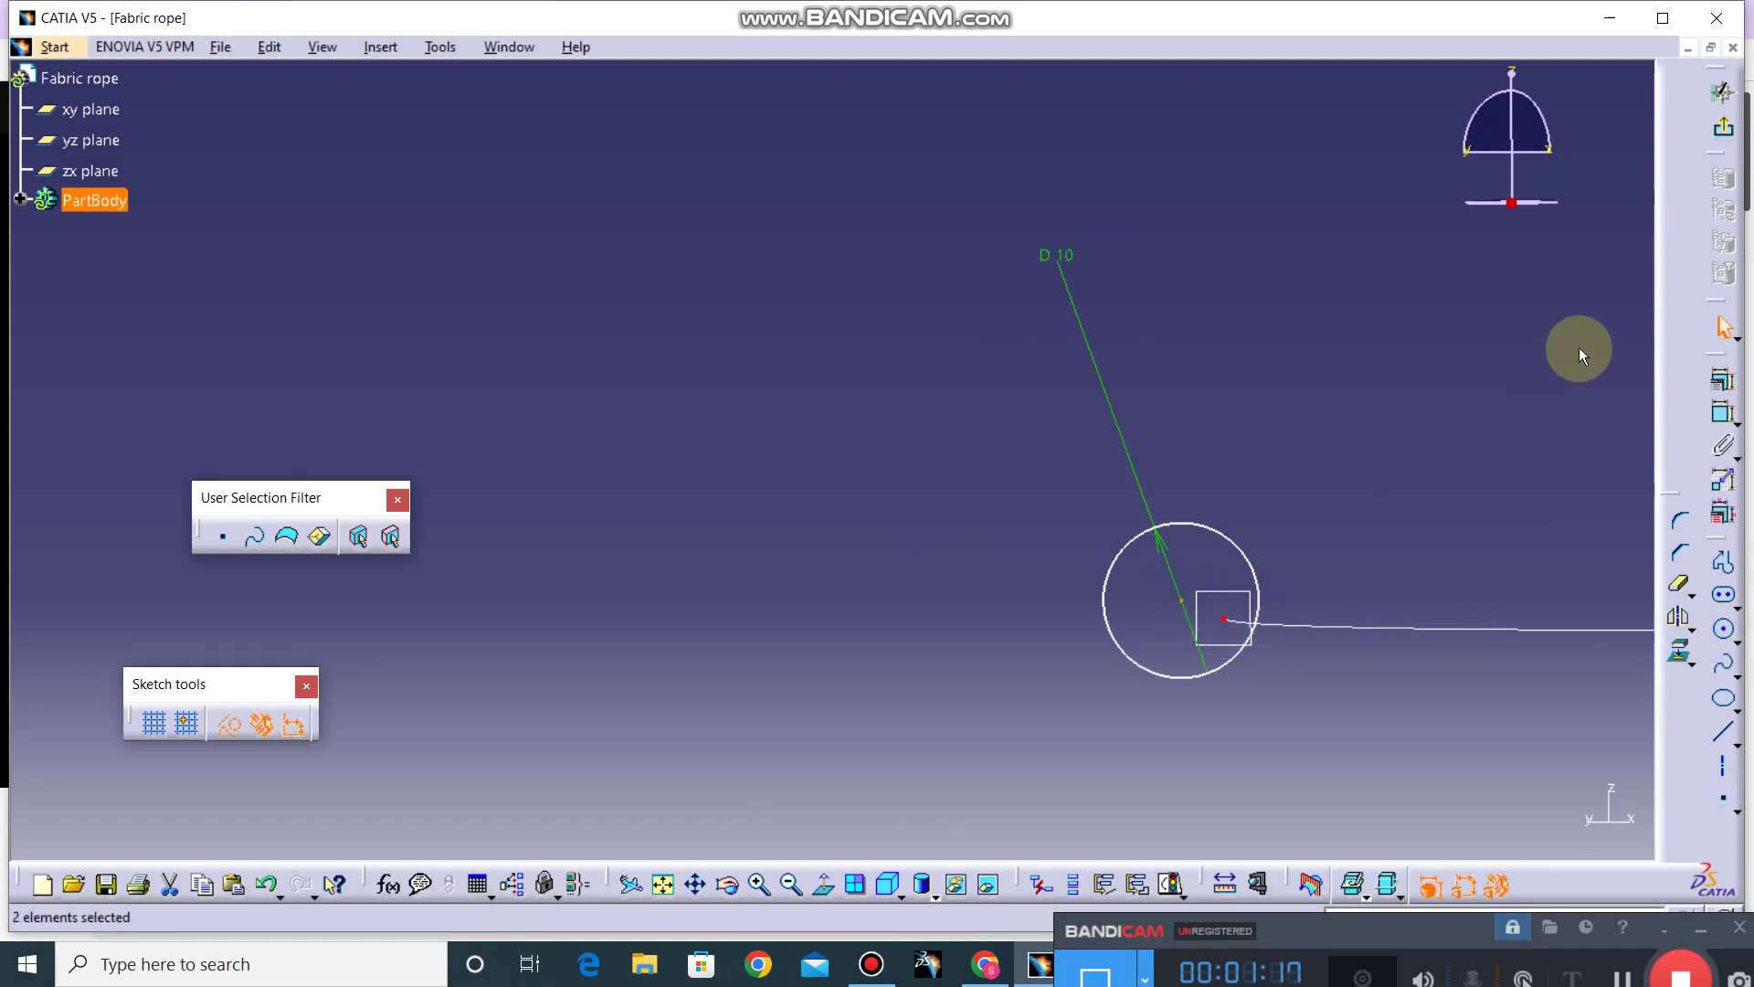
pyautogui.click(1724, 382)
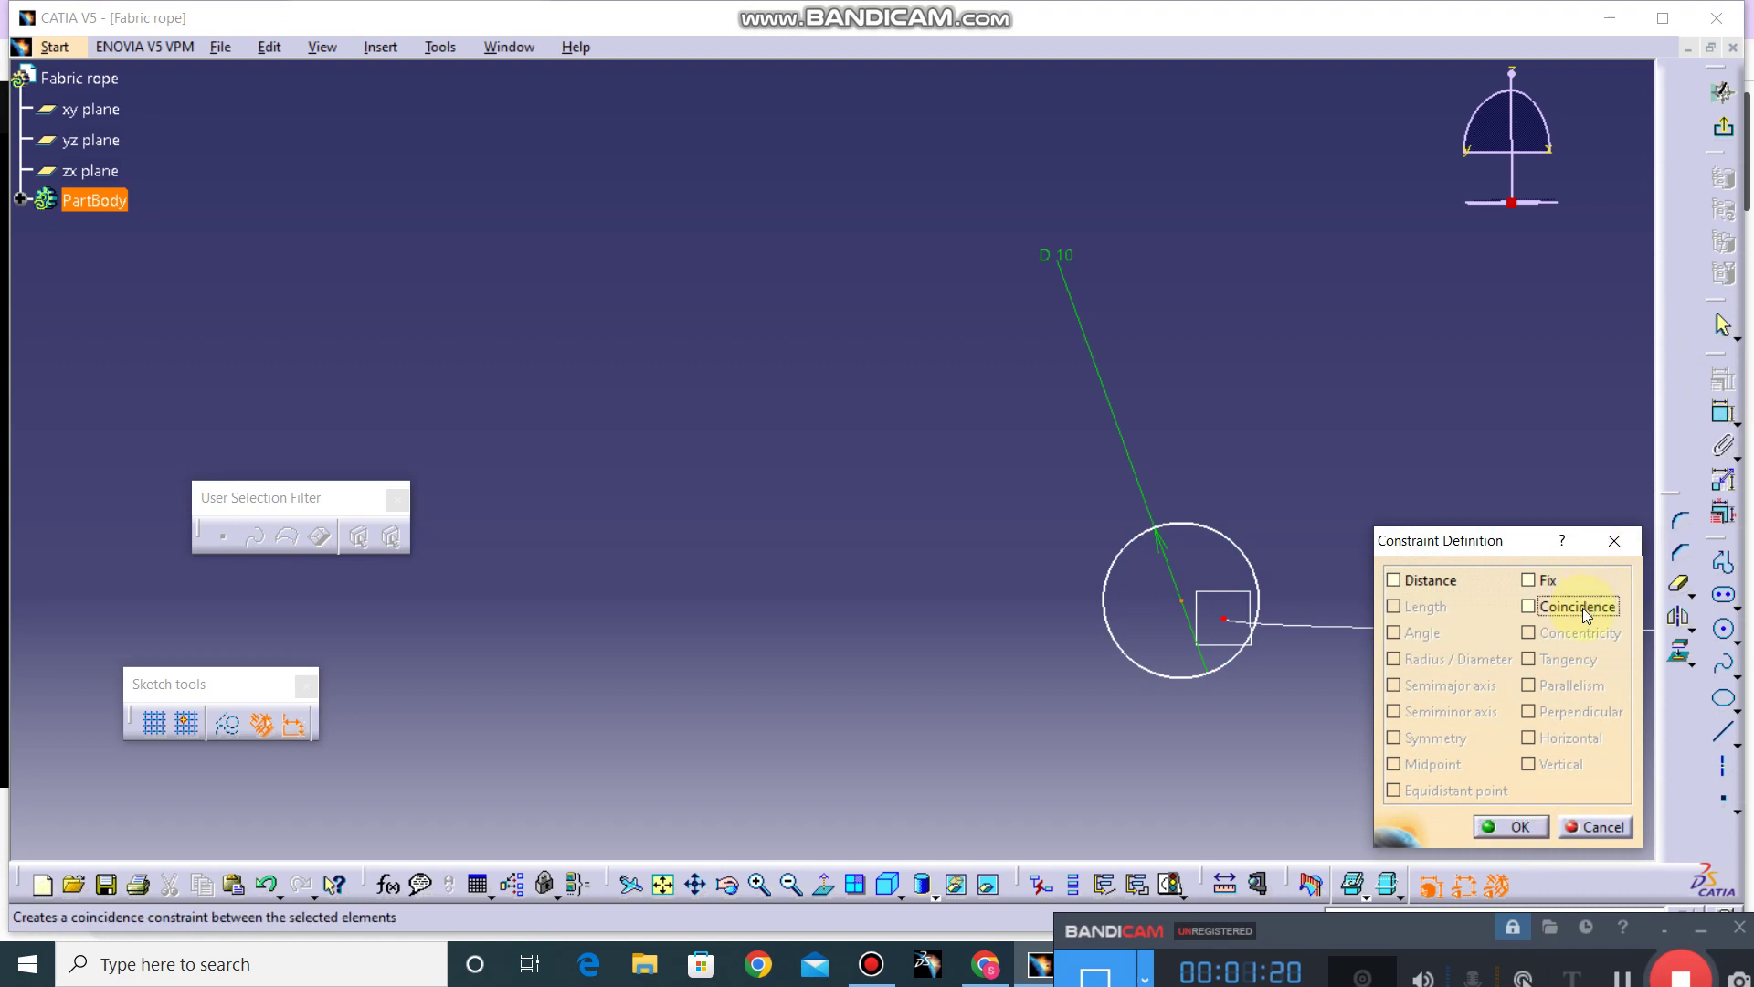
pyautogui.click(1587, 615)
pyautogui.click(1518, 825)
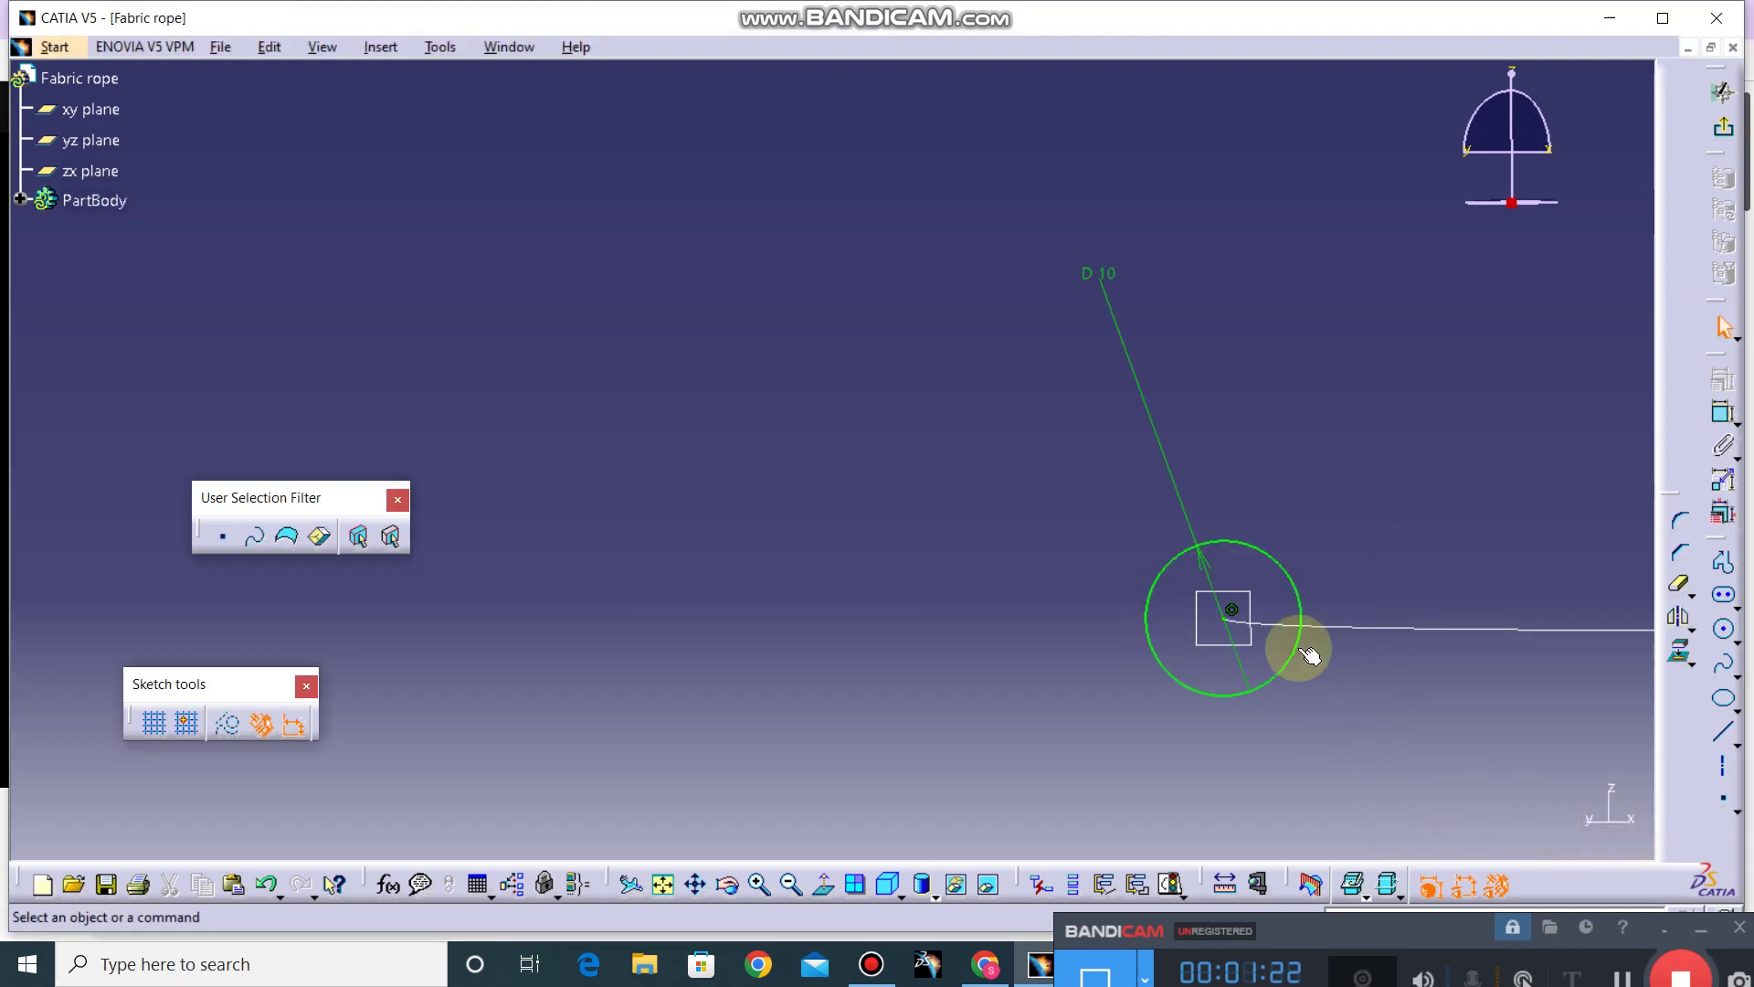
pyautogui.click(1724, 127)
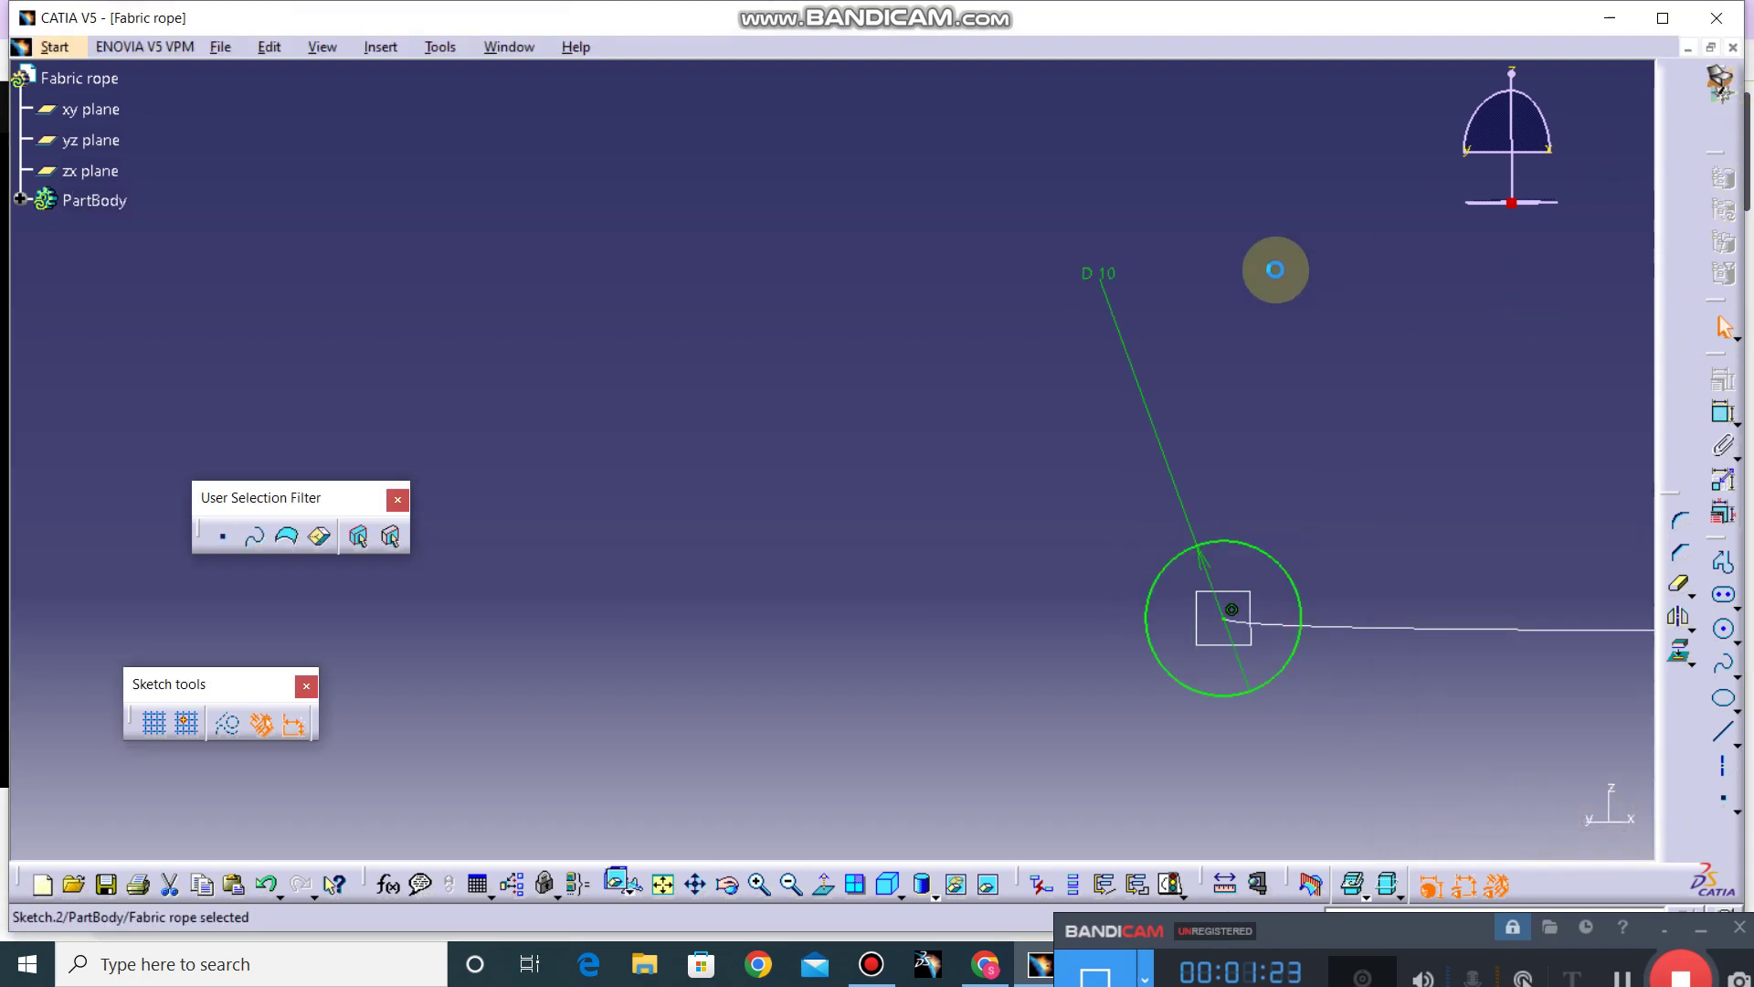
pyautogui.moveTo(1275, 270)
pyautogui.mouseDown(button='middle')
pyautogui.moveTo(1001, 366)
pyautogui.moveTo(1085, 709)
pyautogui.mouseUp(button='middle')
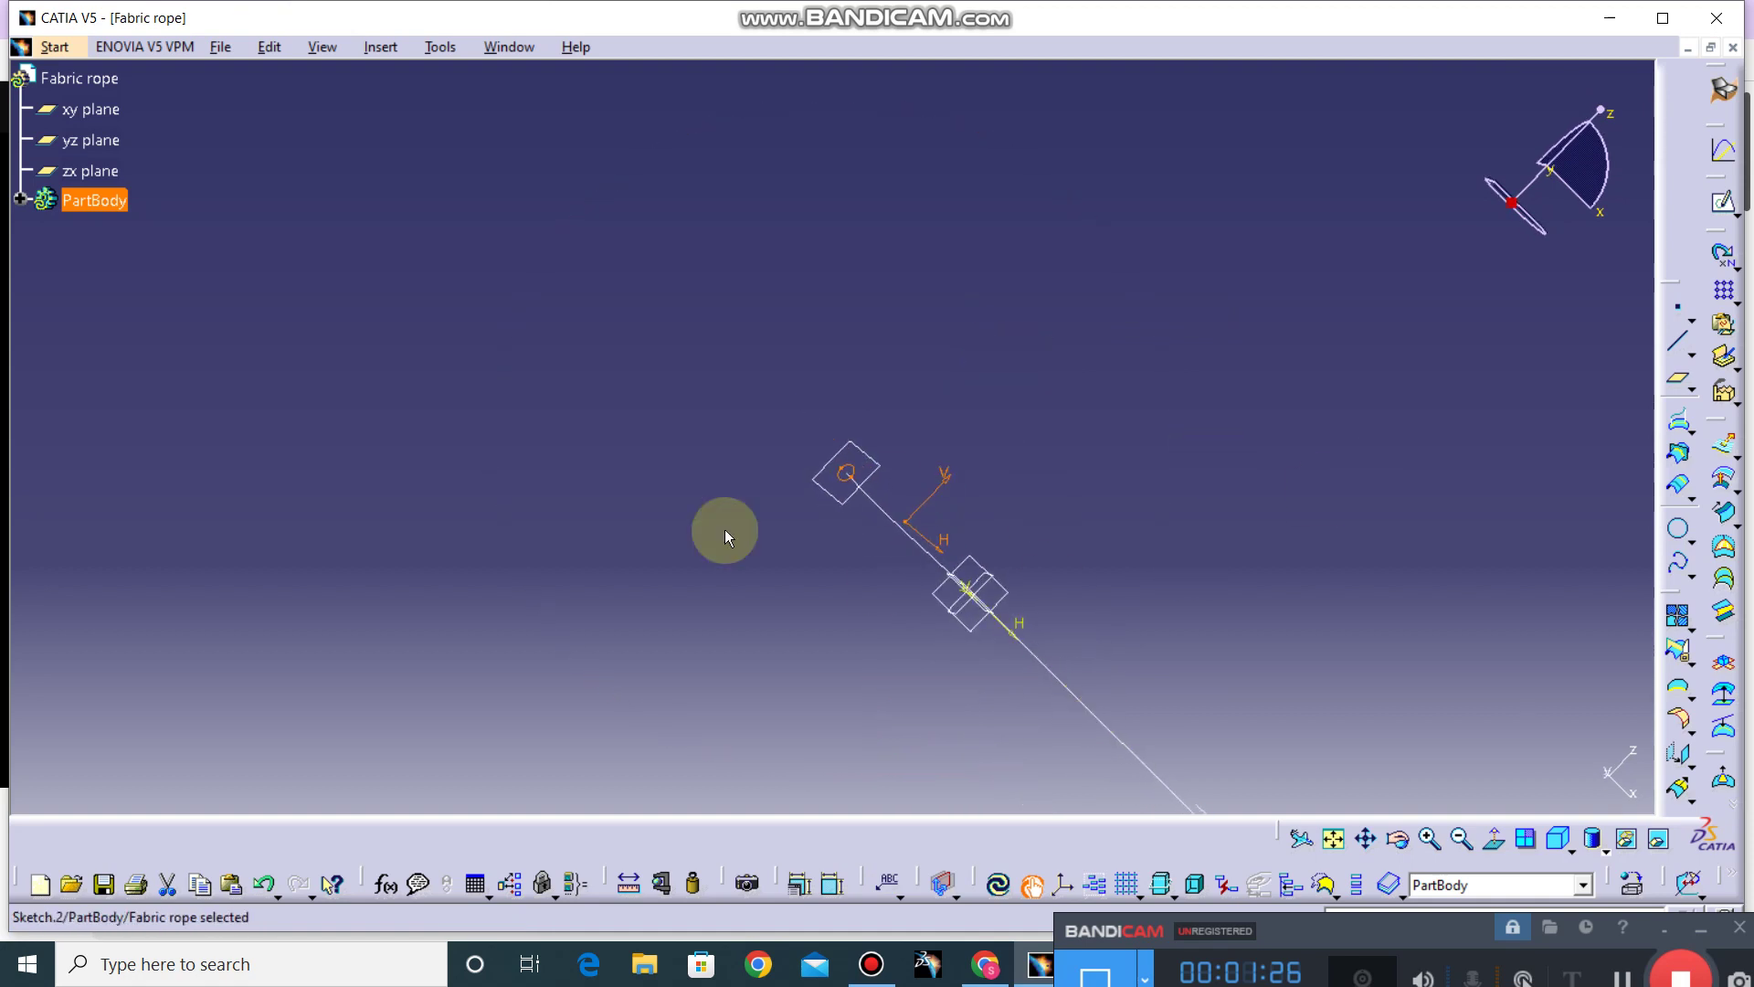
# Step: Extrude the spline into ribbon surface Extrude.1 and expand PartBody in the tree
pyautogui.moveTo(725, 529)
pyautogui.mouseDown(button='middle')
pyautogui.moveTo(959, 462)
pyautogui.moveTo(1043, 379)
pyautogui.mouseUp(button='middle')
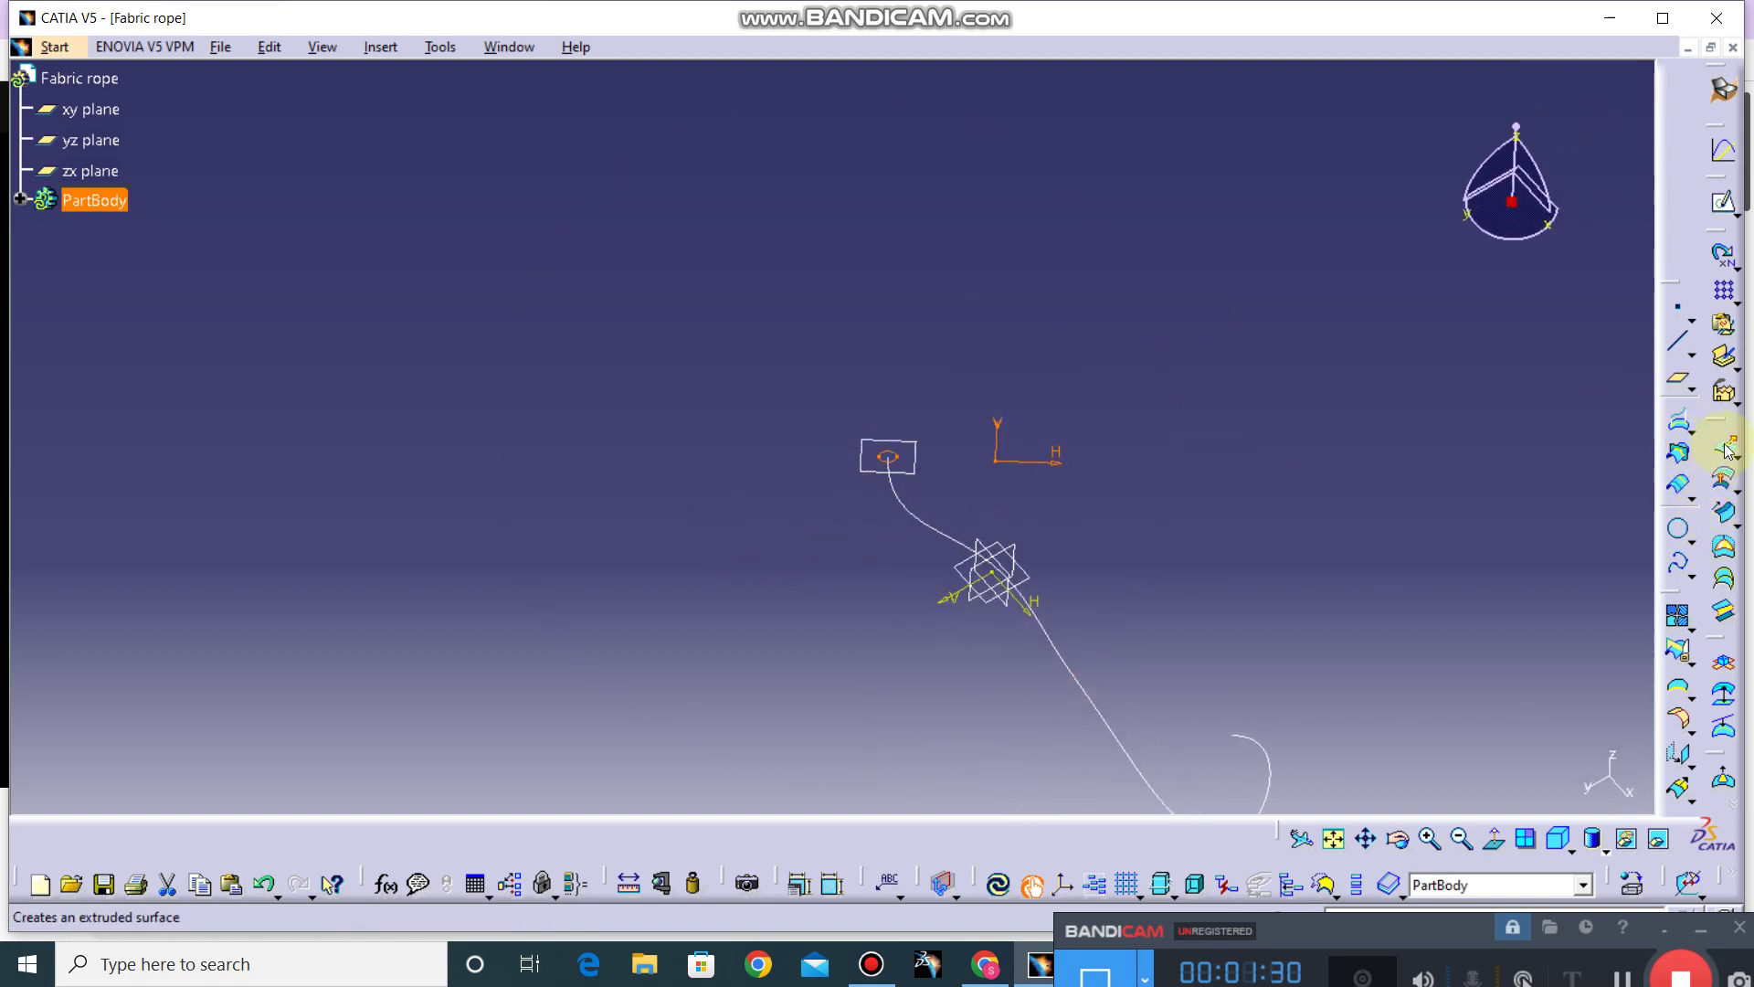
pyautogui.click(1147, 547)
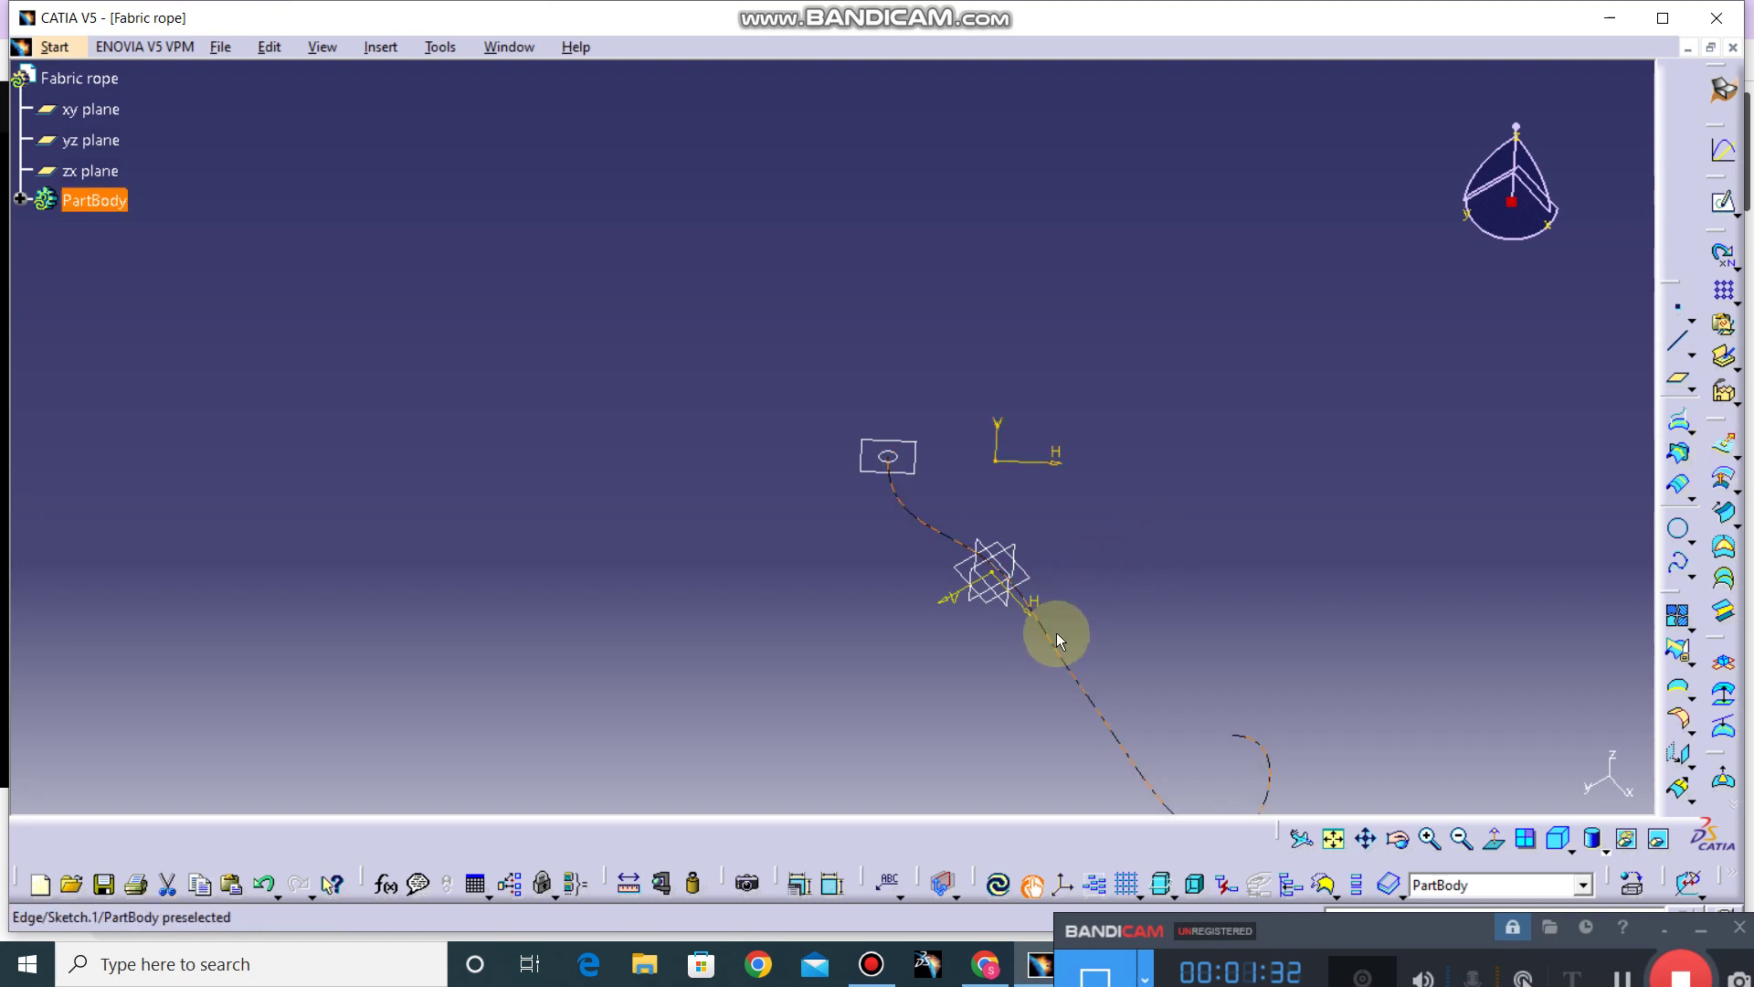
pyautogui.click(1730, 454)
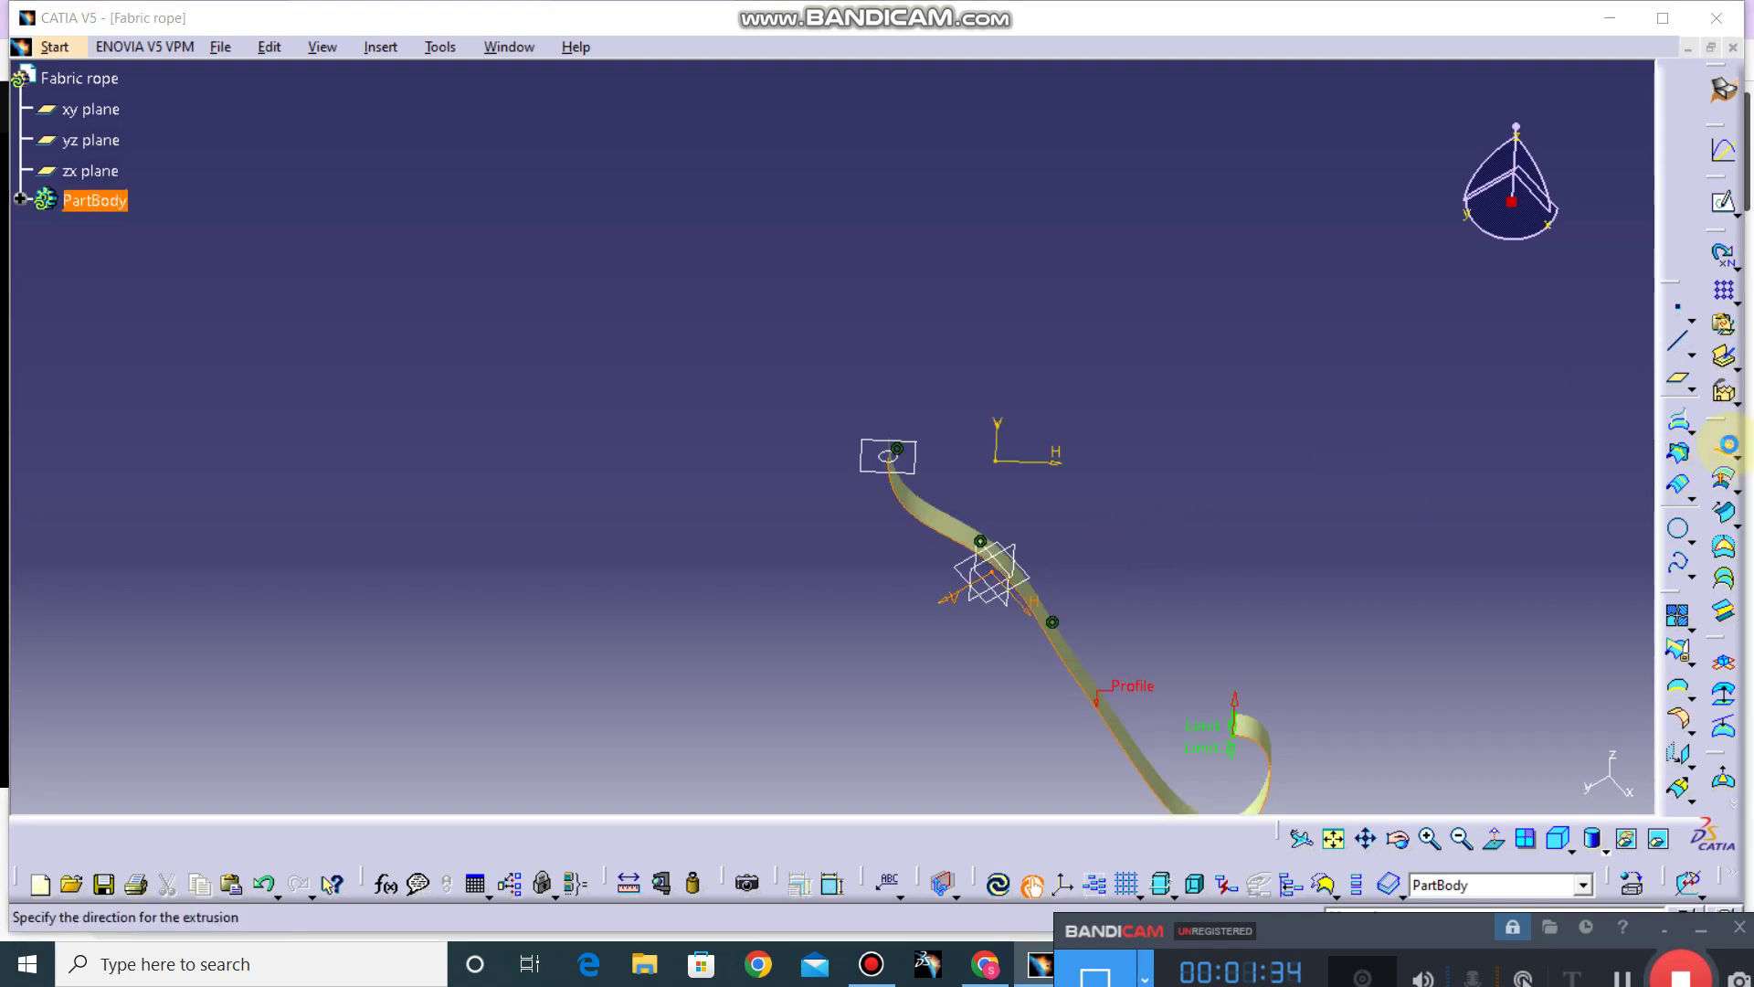
pyautogui.click(1419, 775)
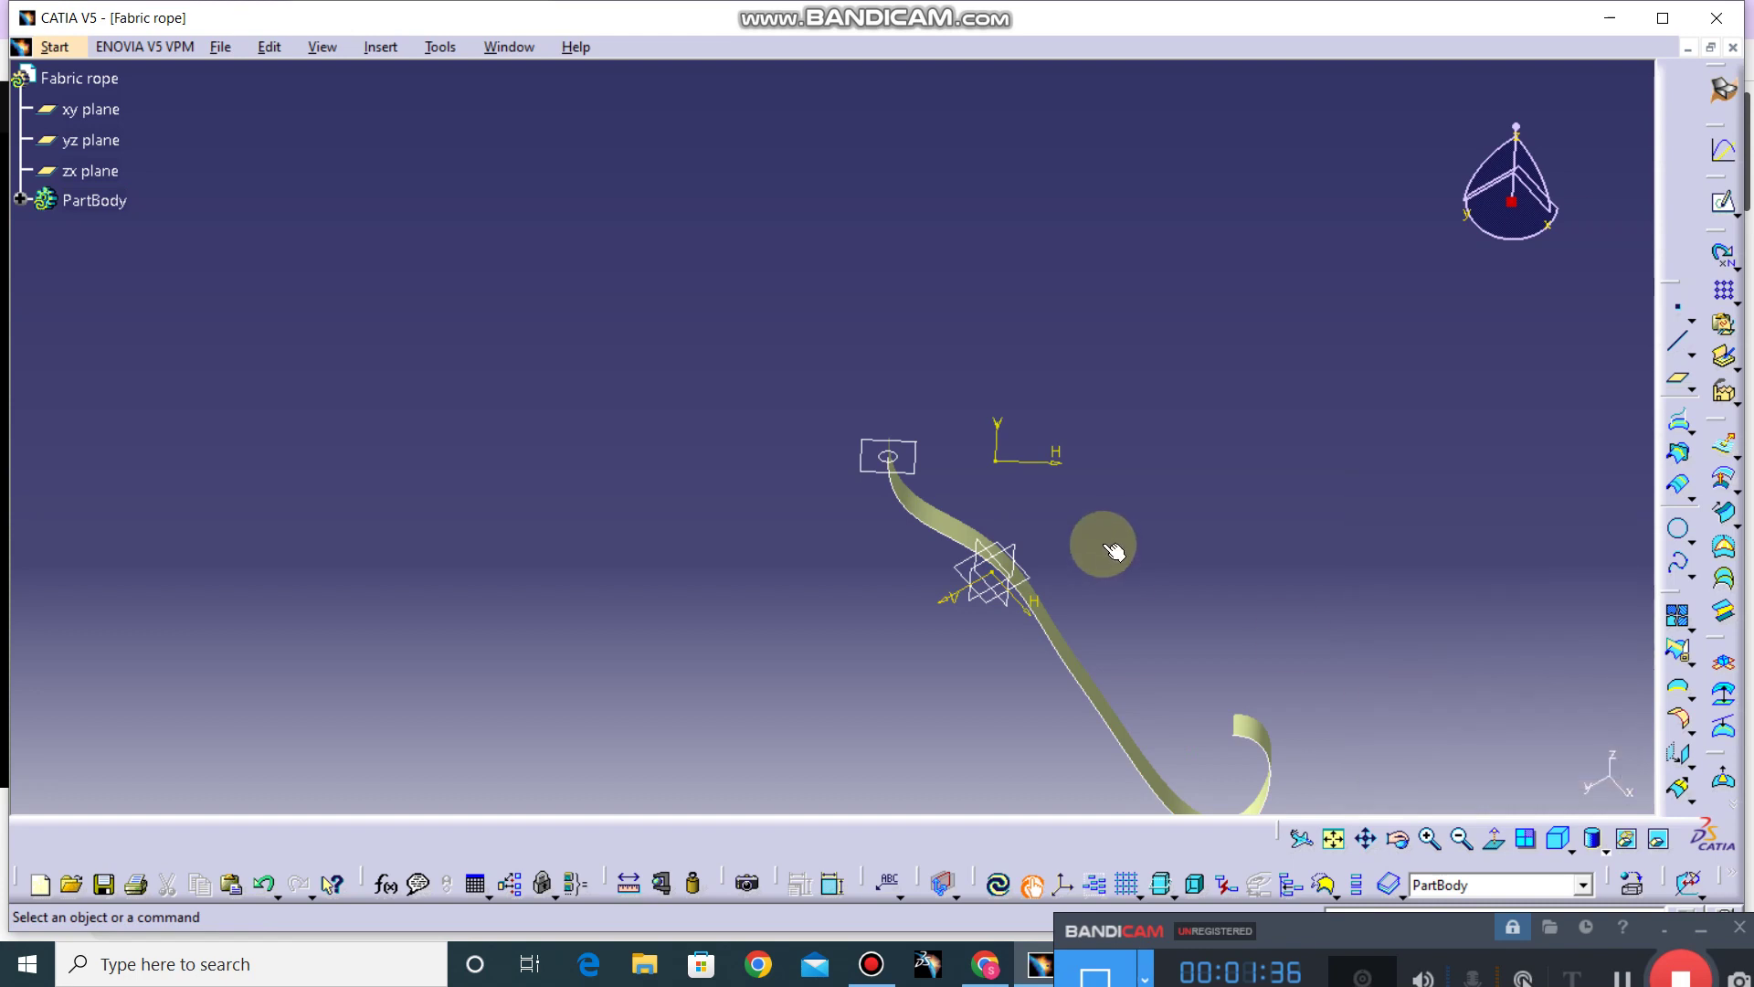
pyautogui.click(21, 201)
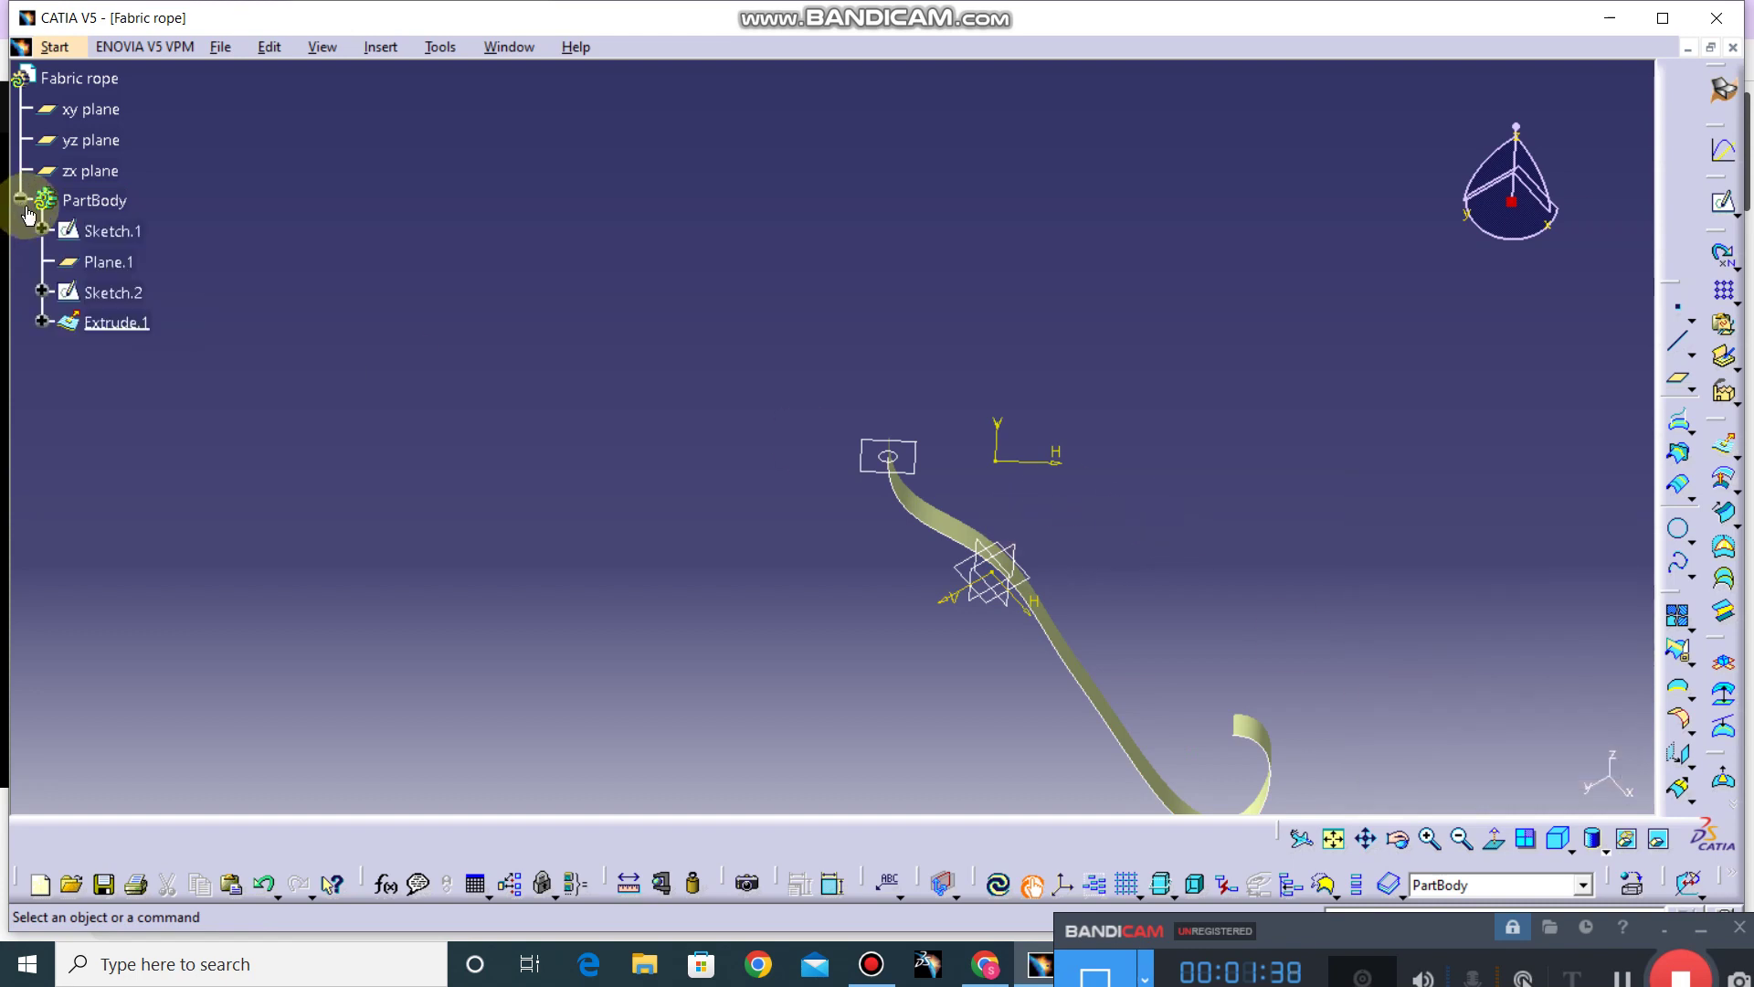
# Step: Define a sweep with profile Sketch.2, guide curve Sketch.1 and reference surface Extrude.1
pyautogui.click(1723, 522)
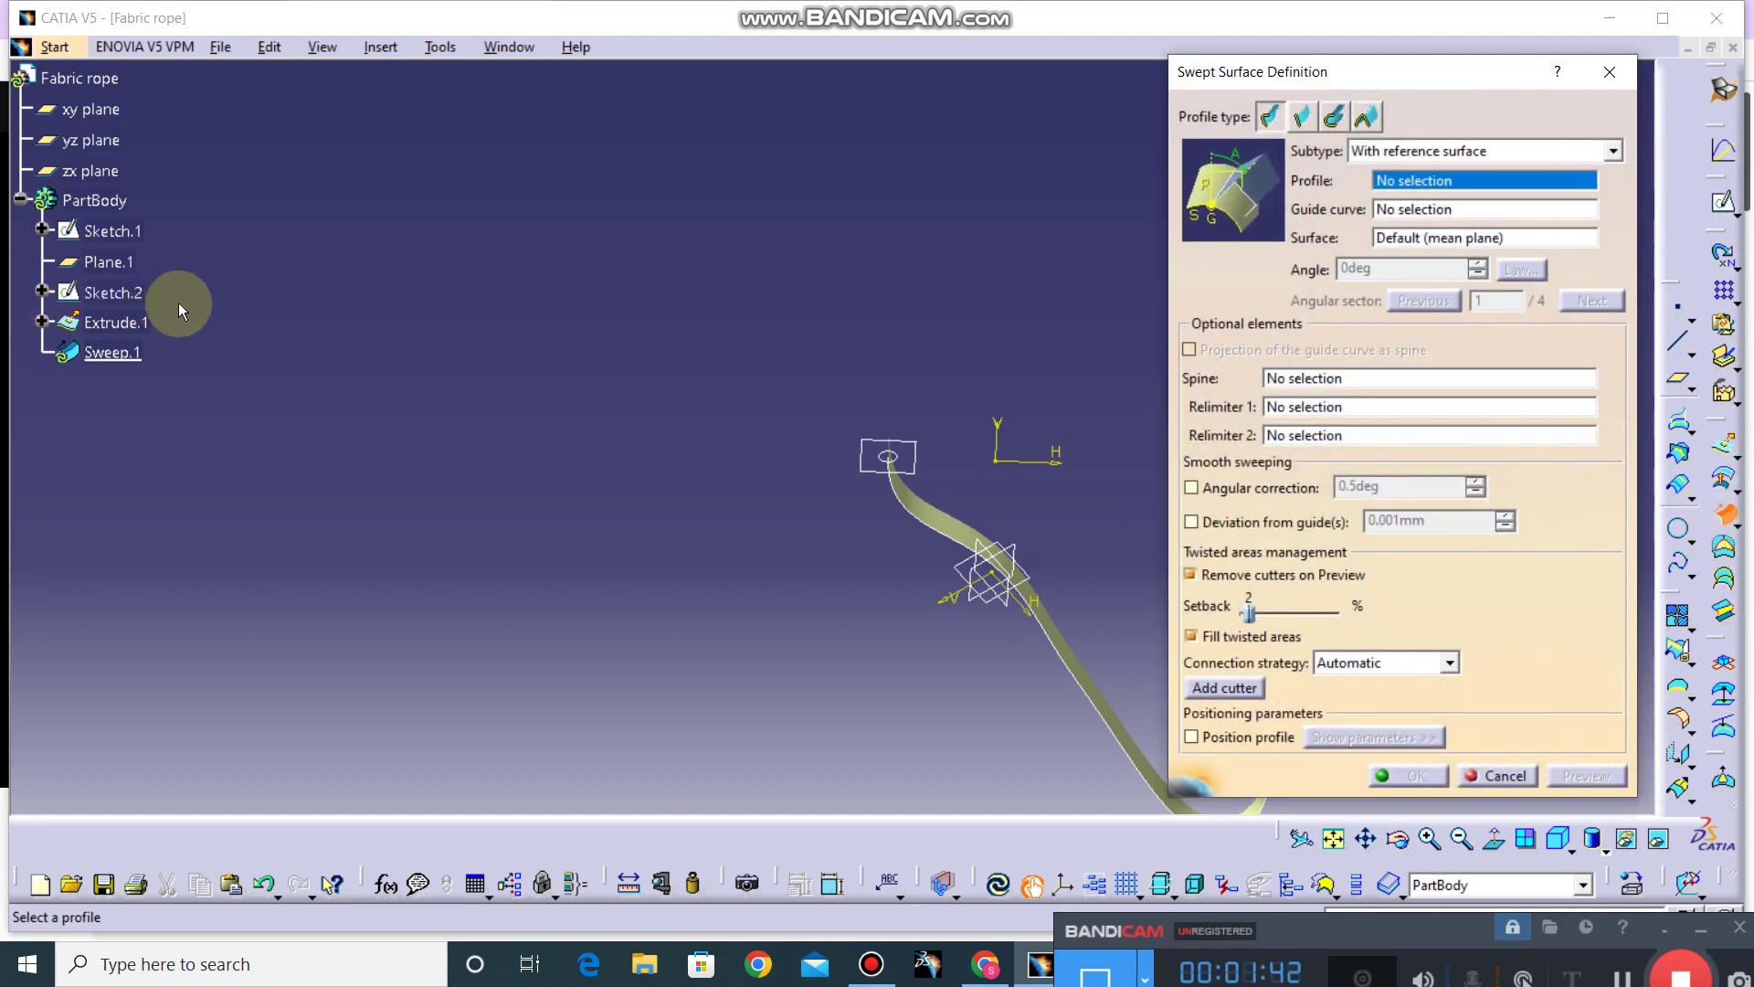
pyautogui.click(142, 294)
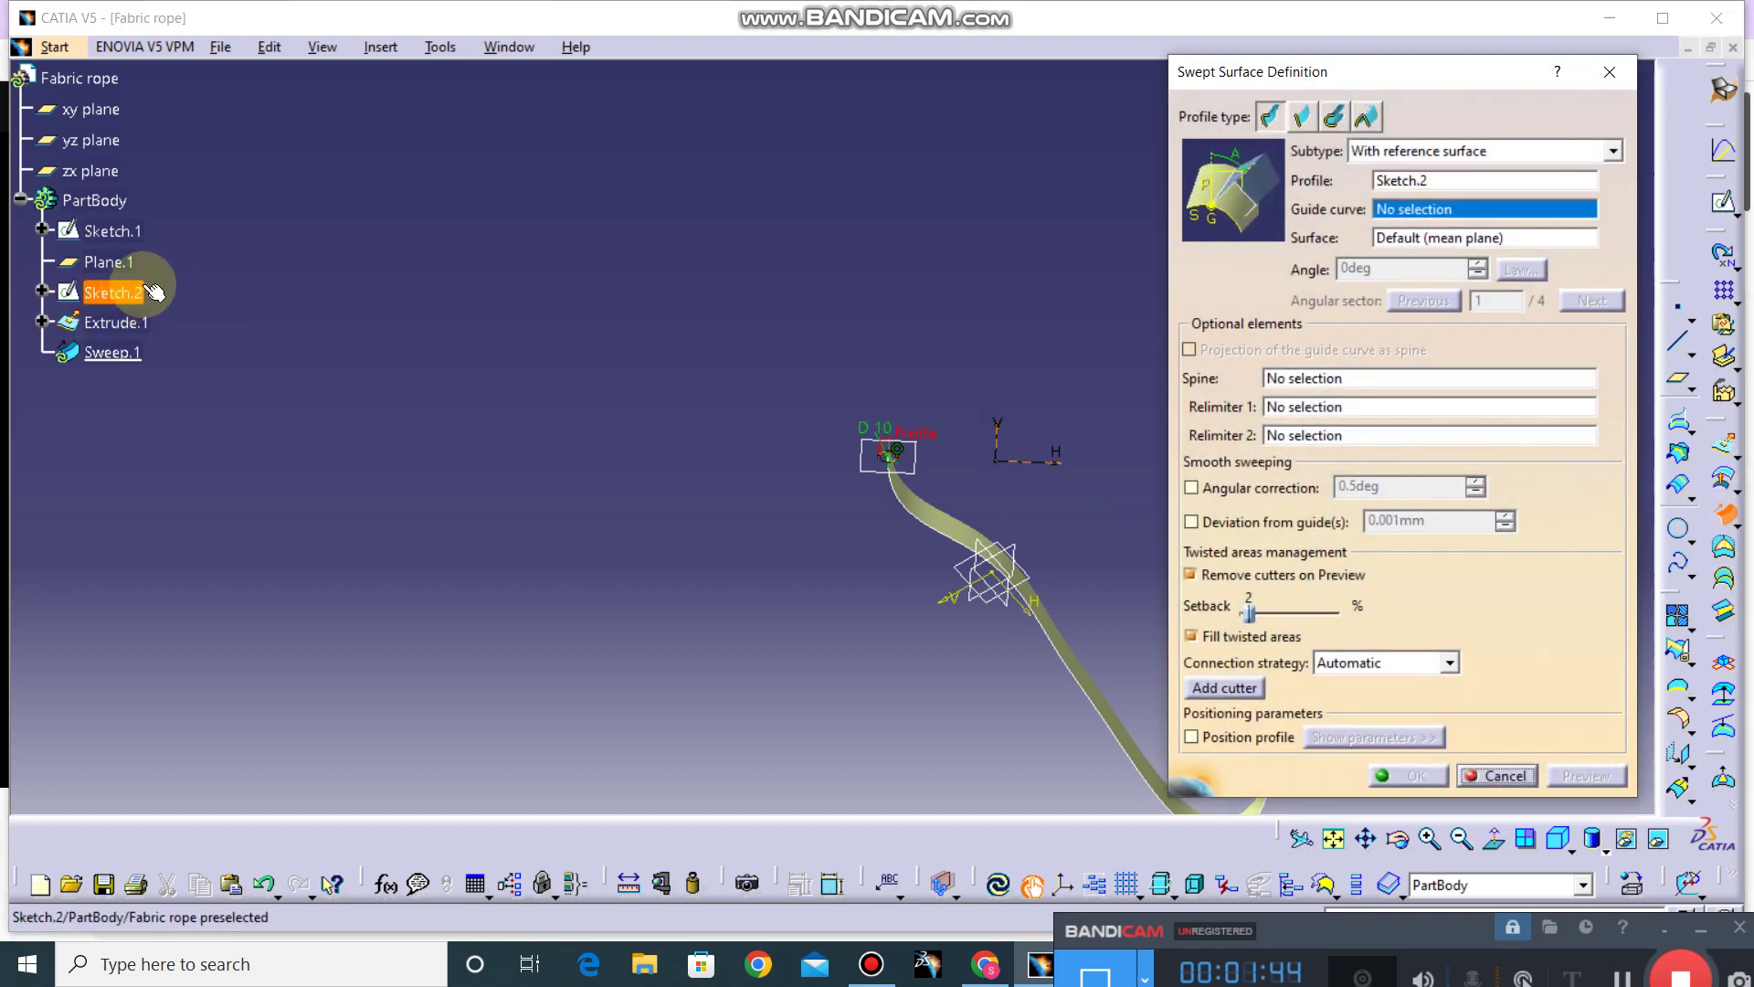
pyautogui.click(128, 231)
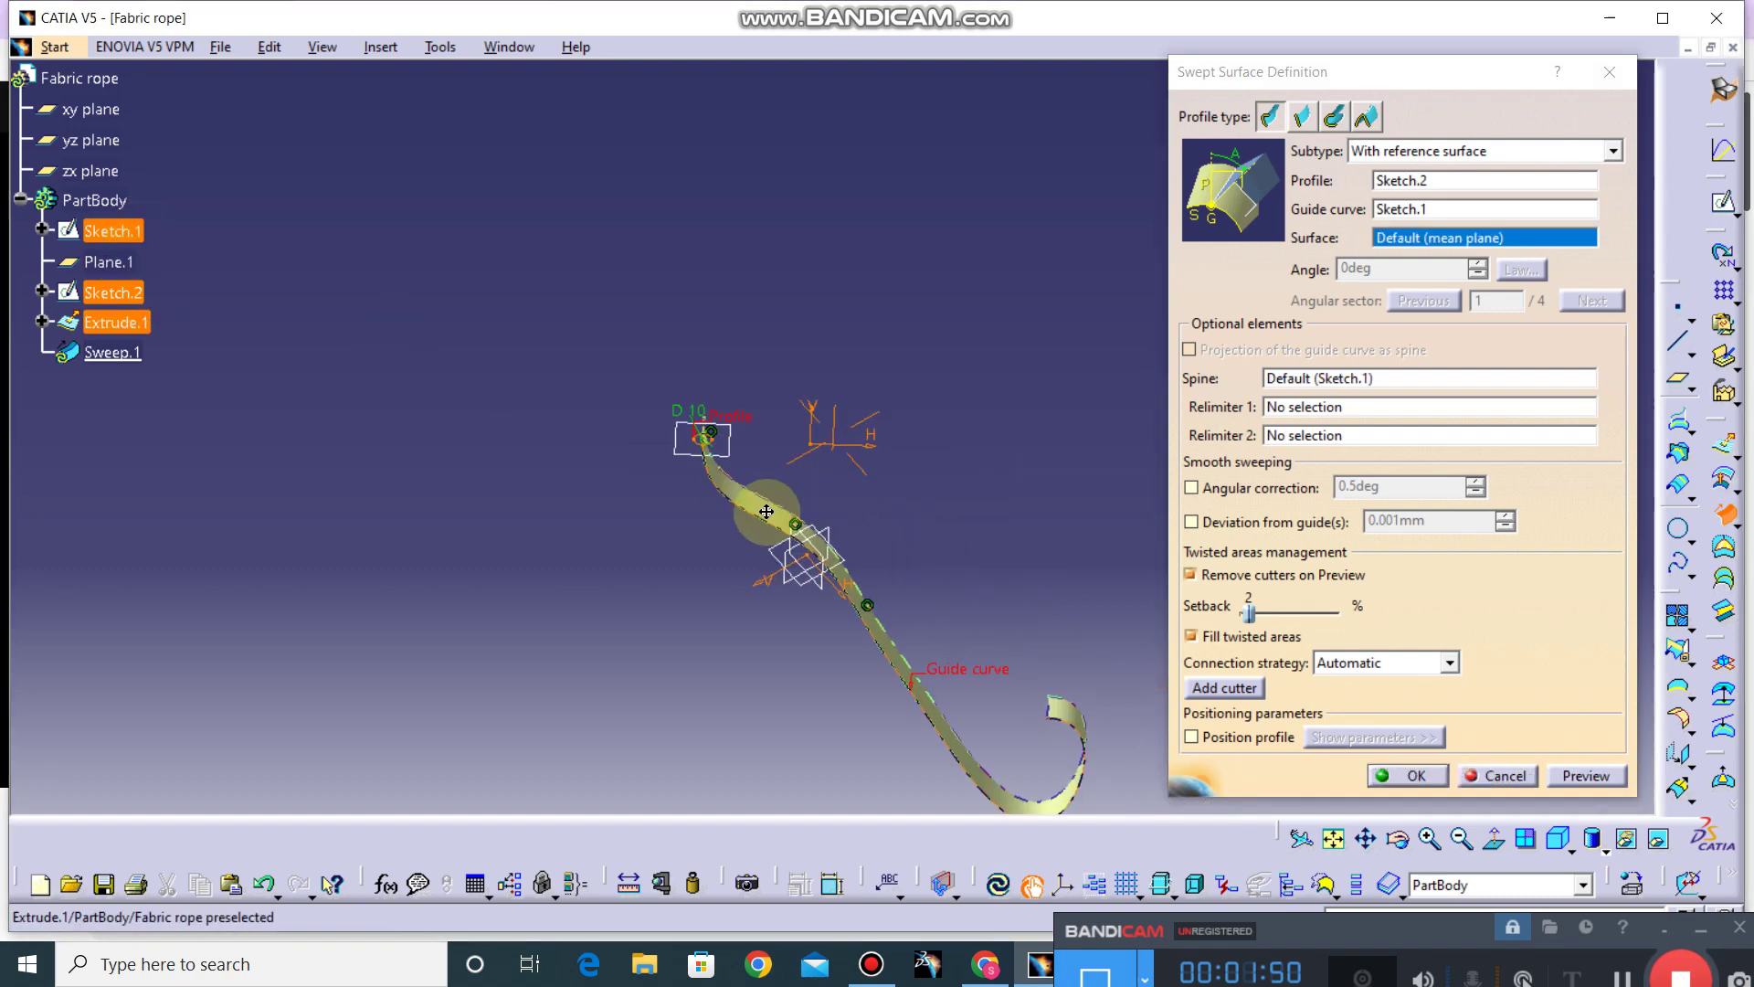
pyautogui.moveTo(959, 528); pyautogui.dragTo(804, 411, button='middle')
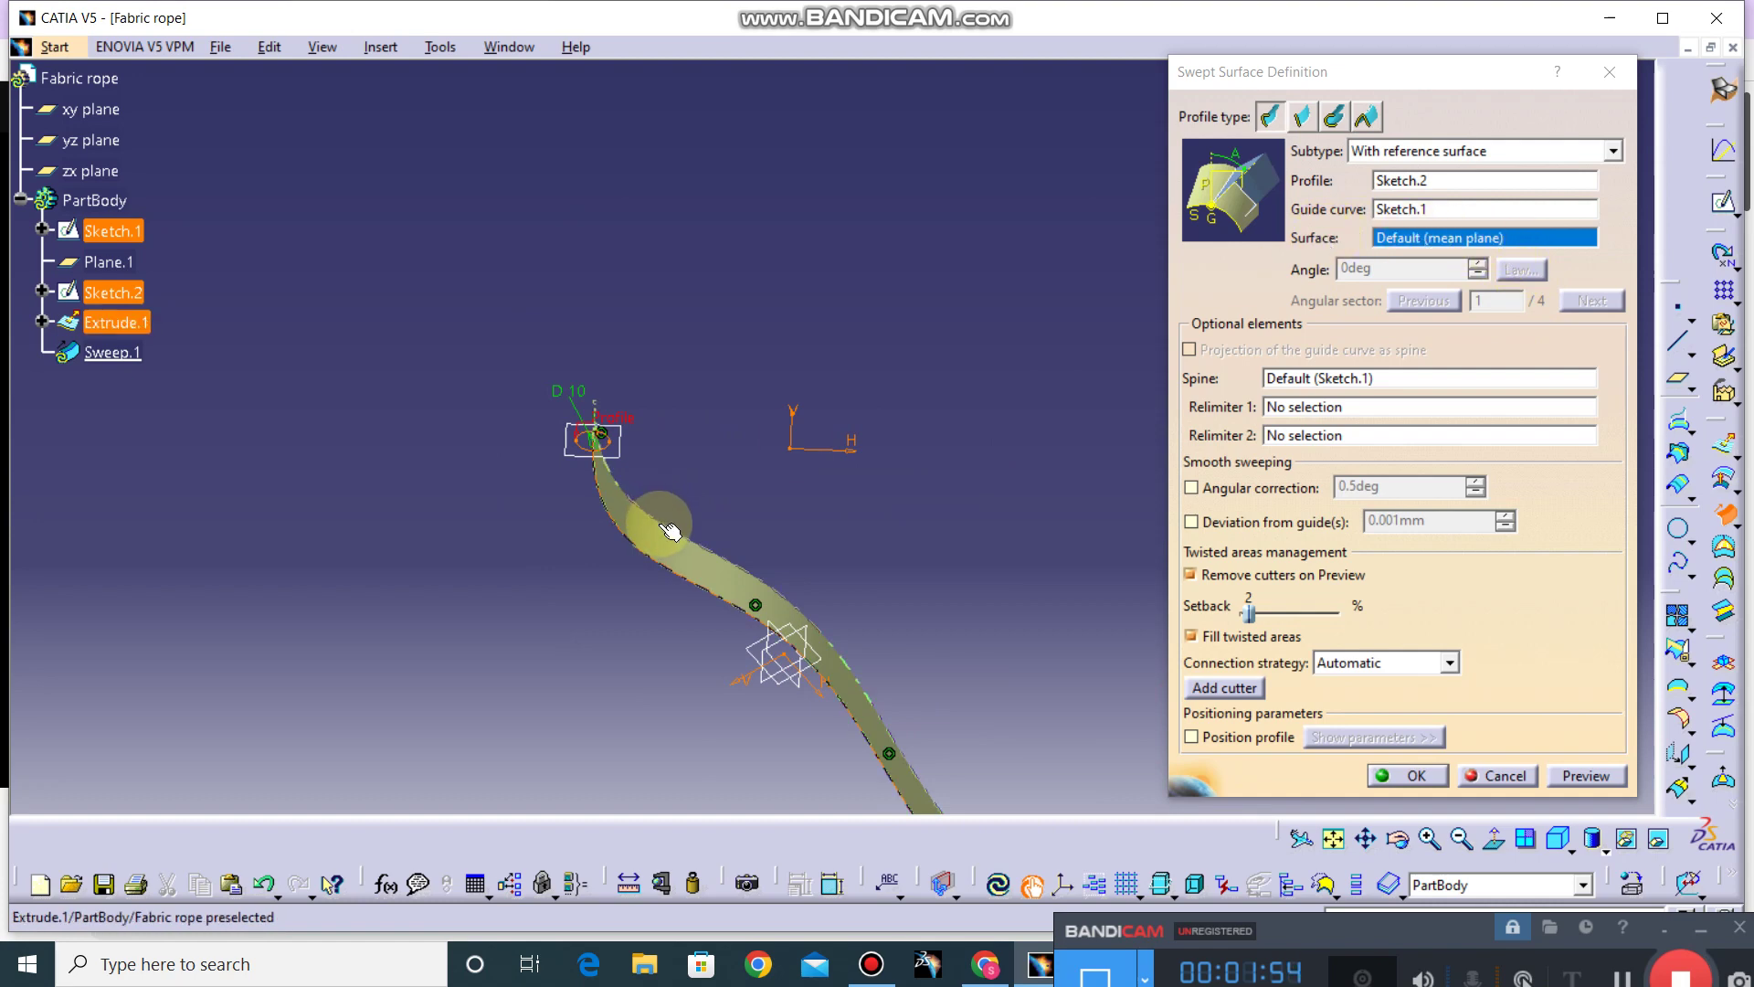
pyautogui.click(682, 556)
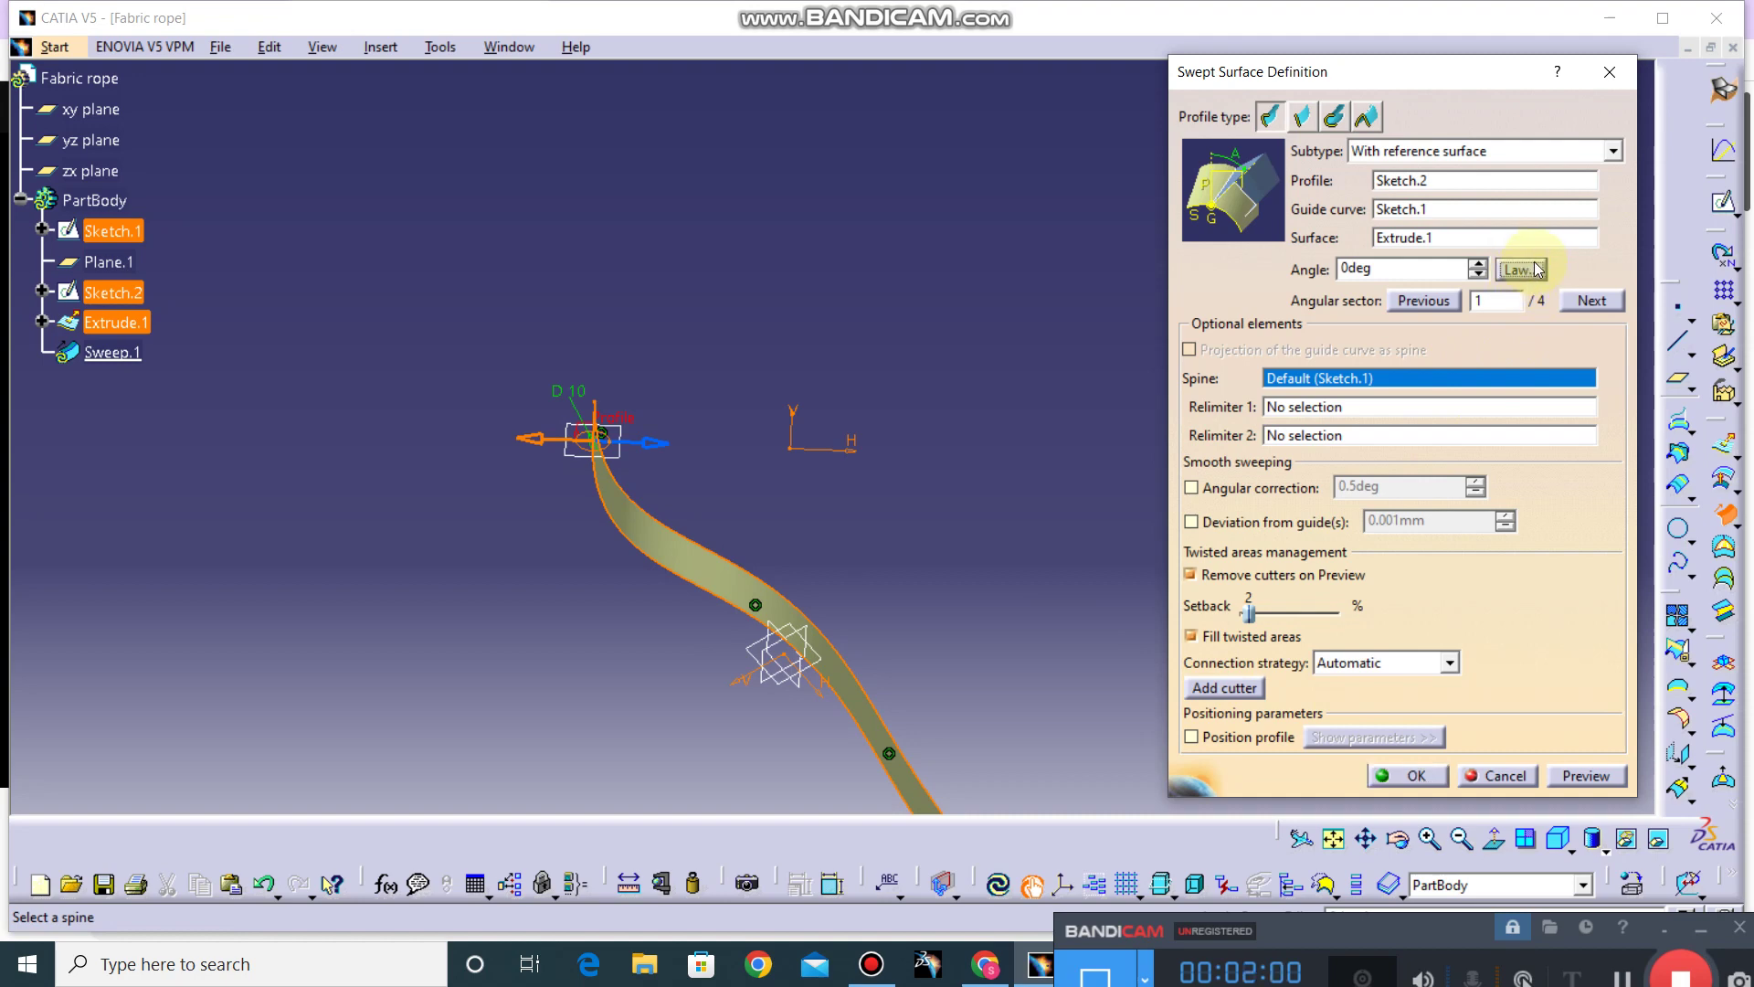
# Step: Apply a Linear twist law ending at 3600deg and close the Law Definition dialog
pyautogui.click(1521, 270)
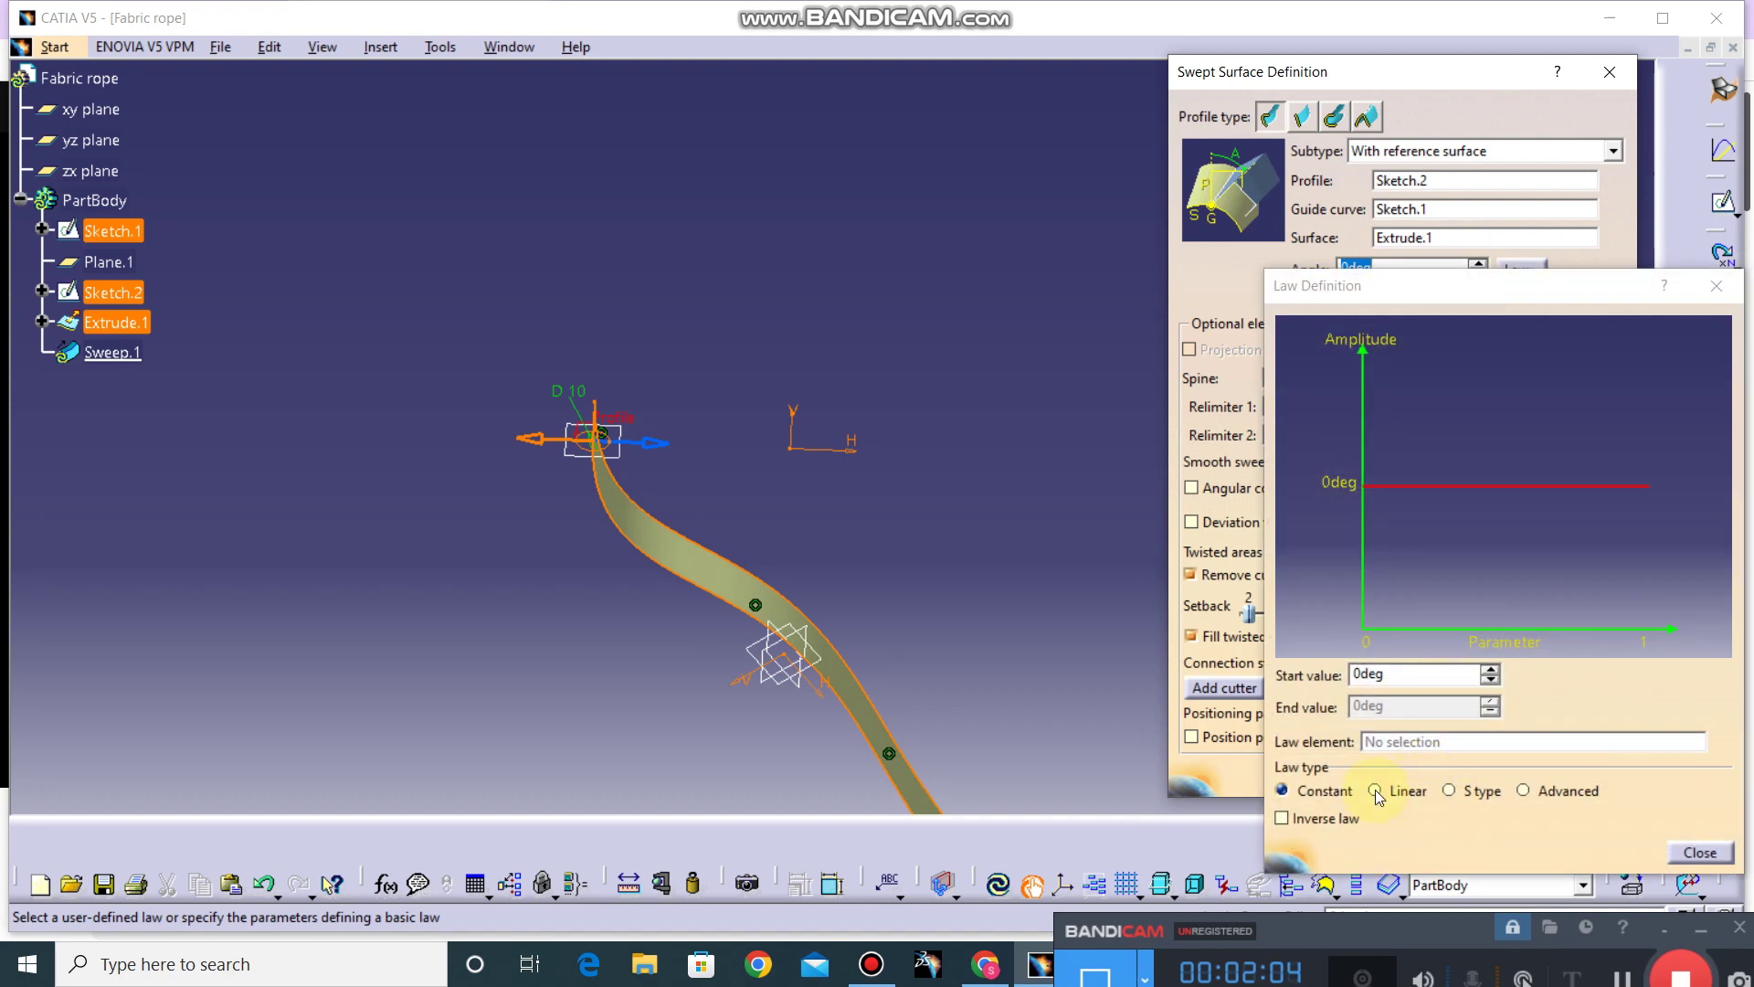
pyautogui.click(1374, 790)
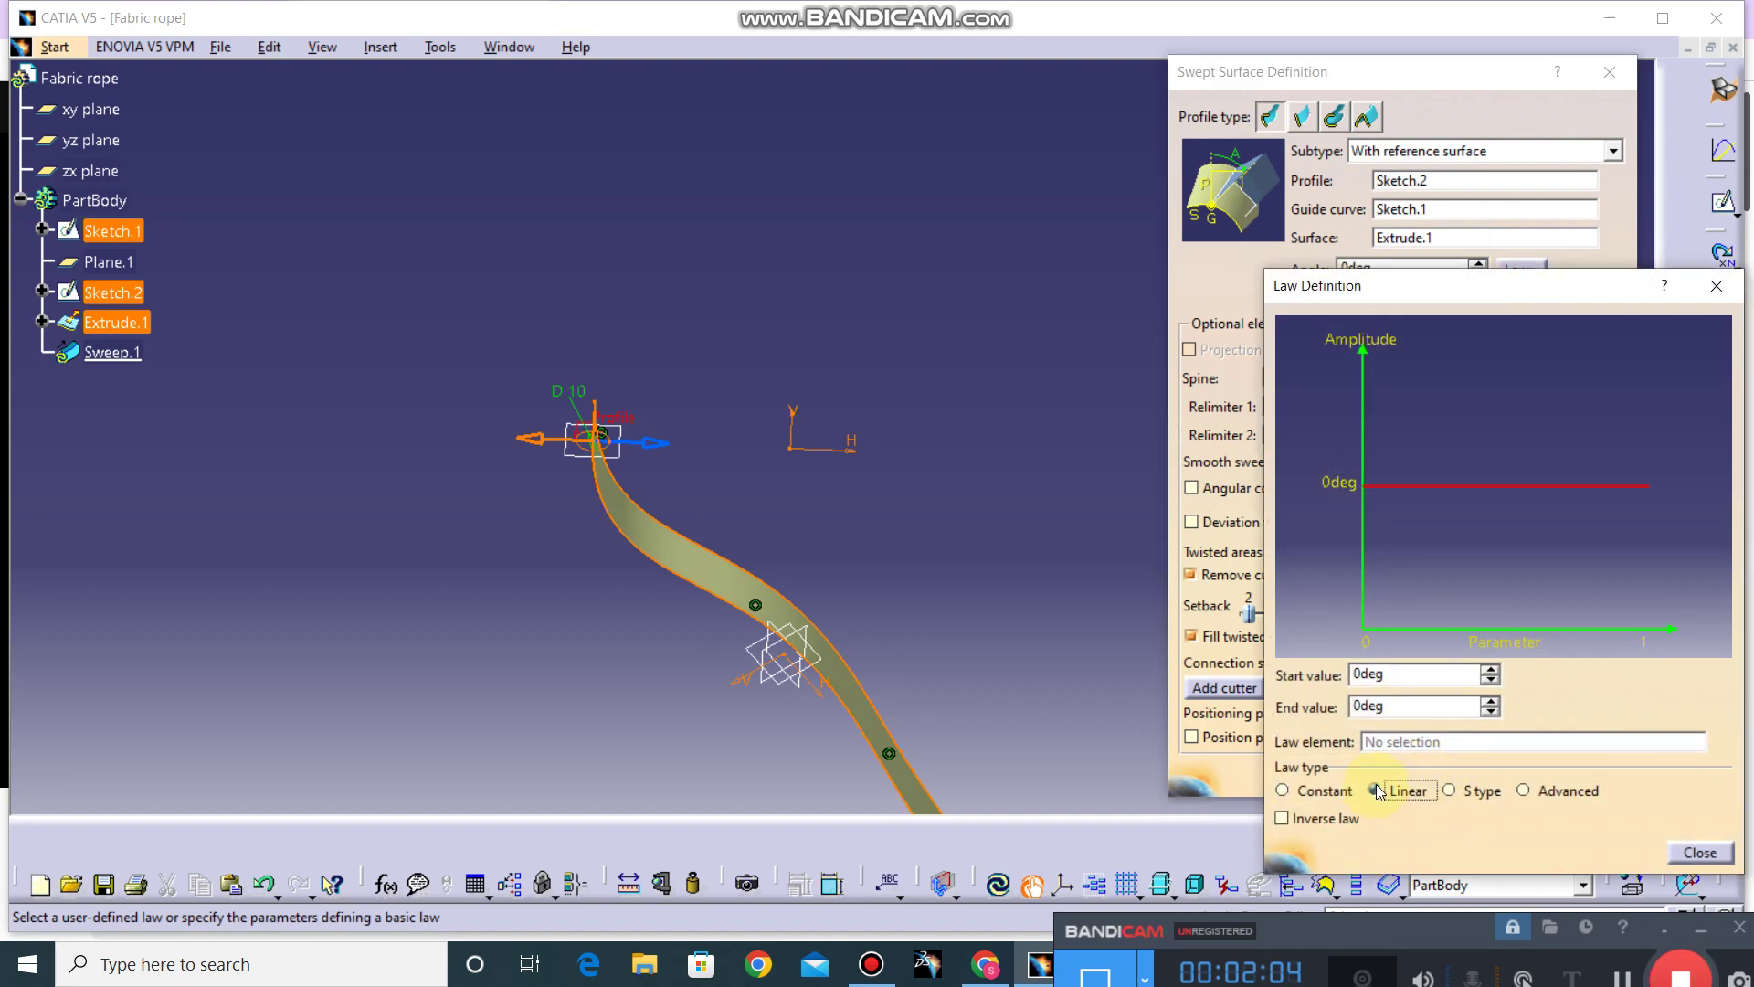
pyautogui.doubleClick(1357, 709)
pyautogui.write('3600')
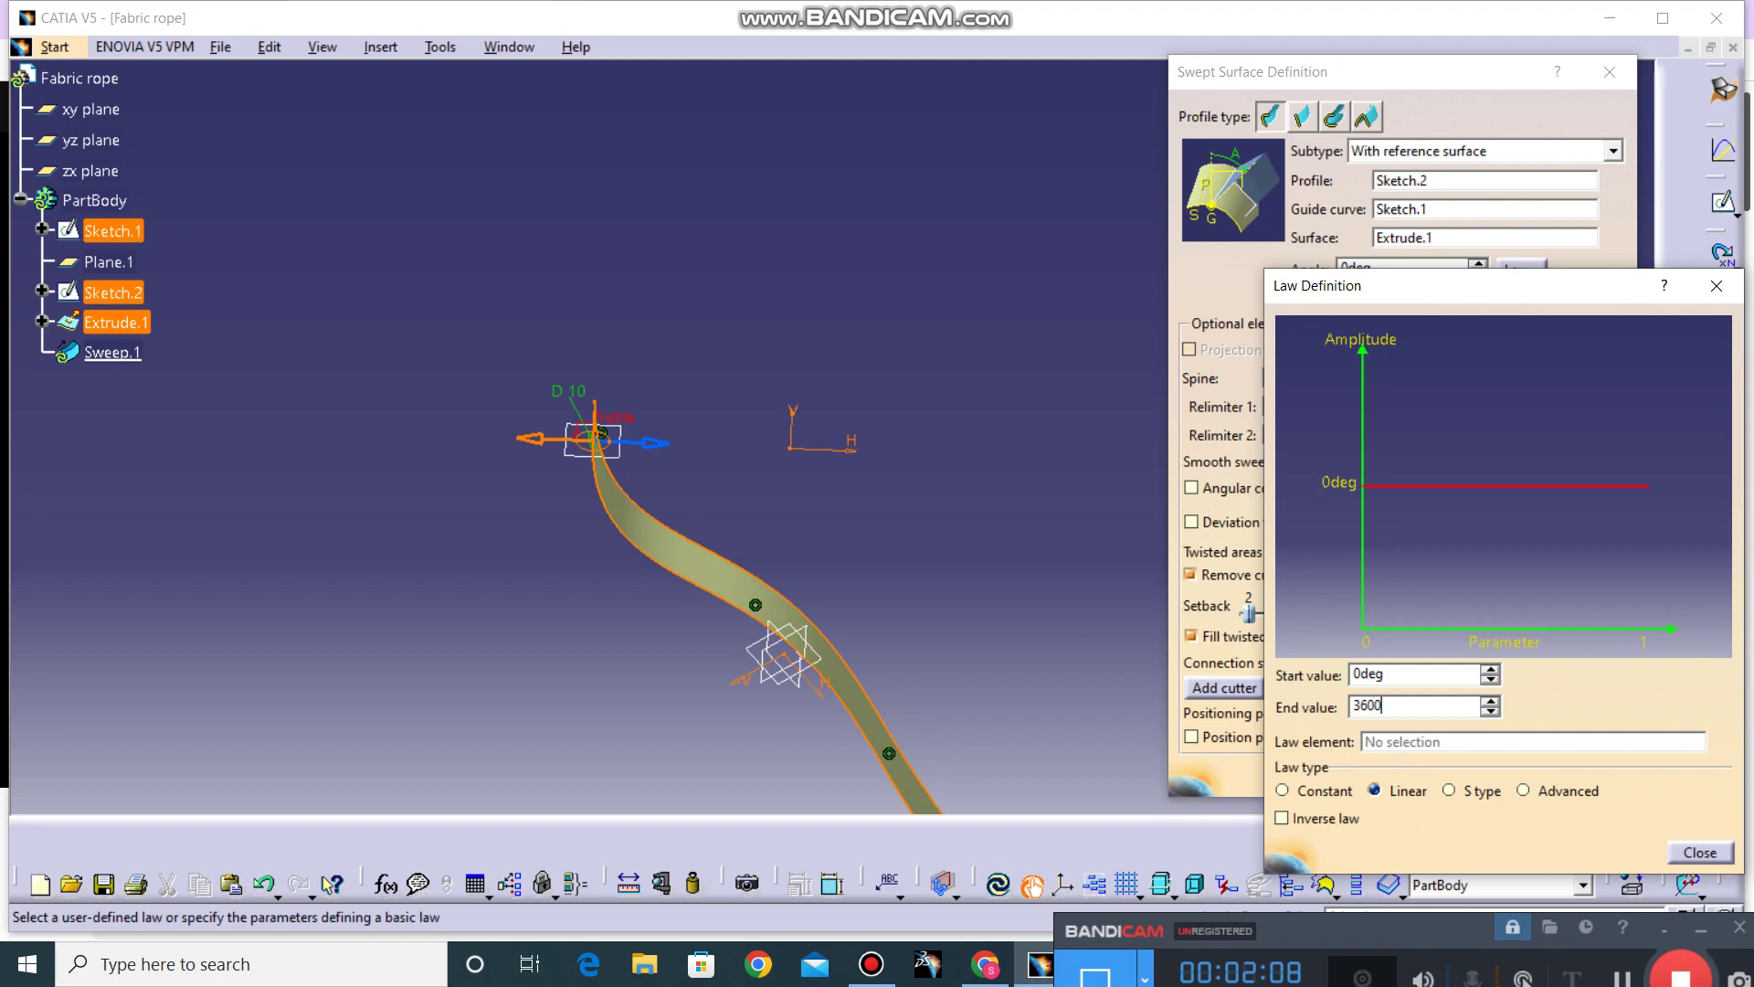
pyautogui.press('Return')
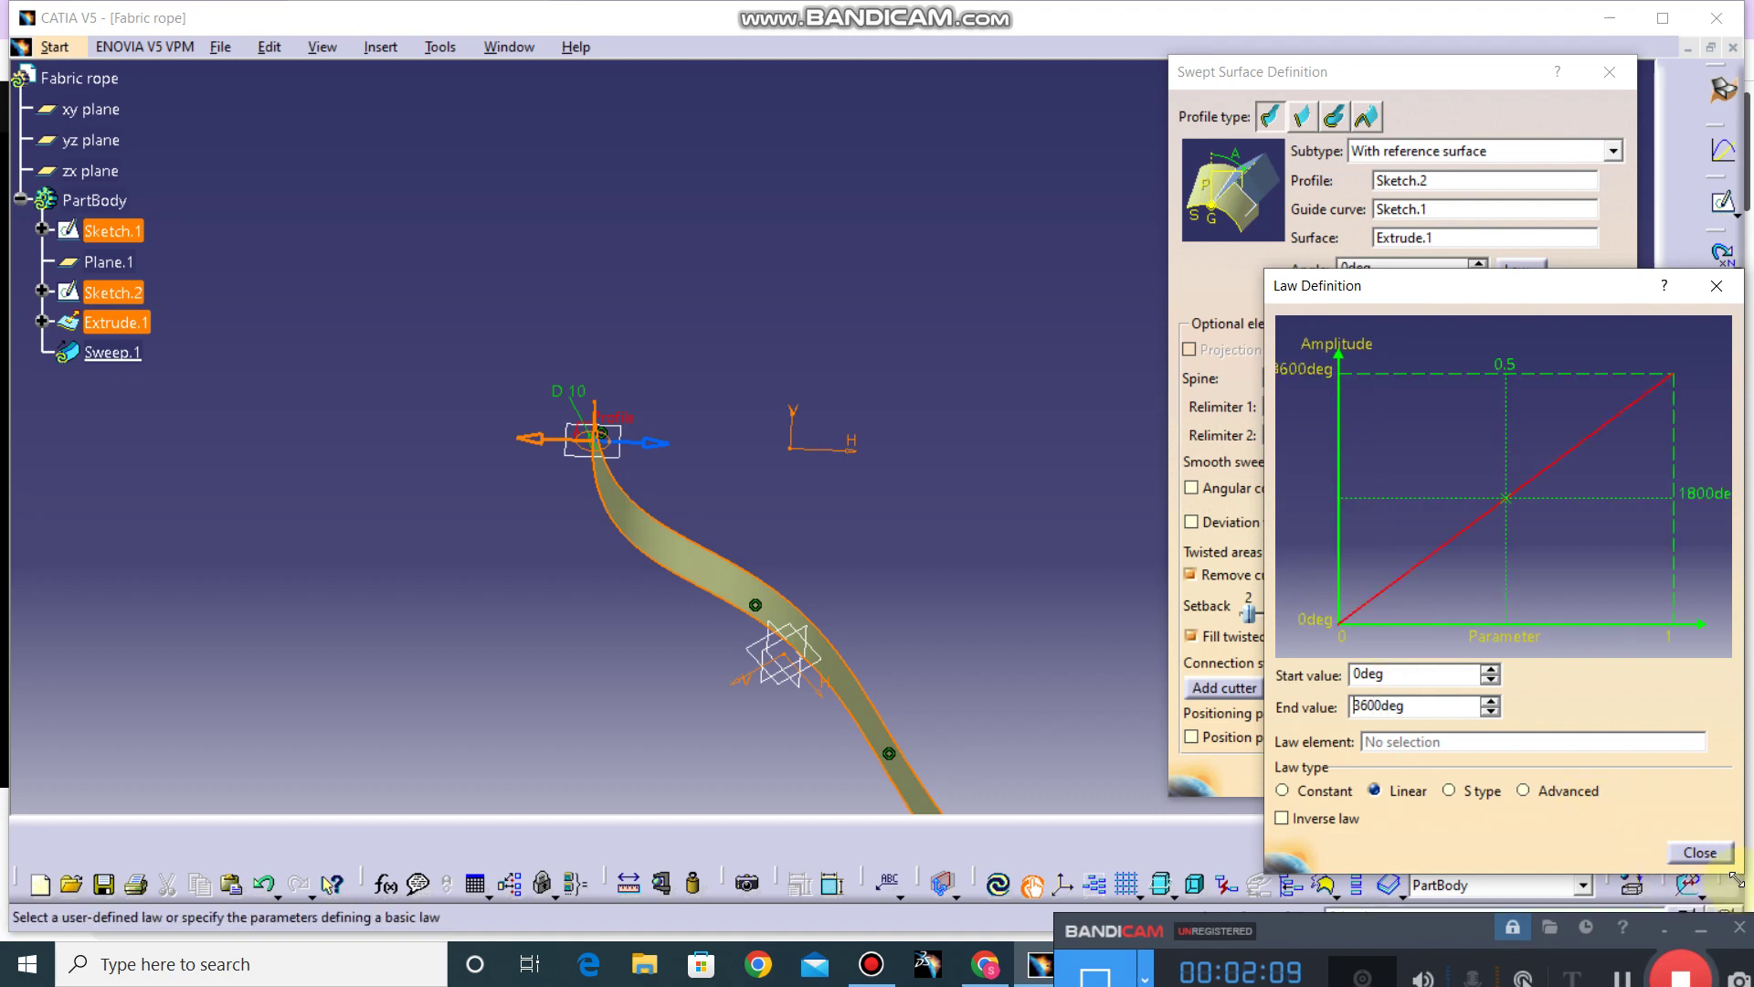
pyautogui.click(1701, 853)
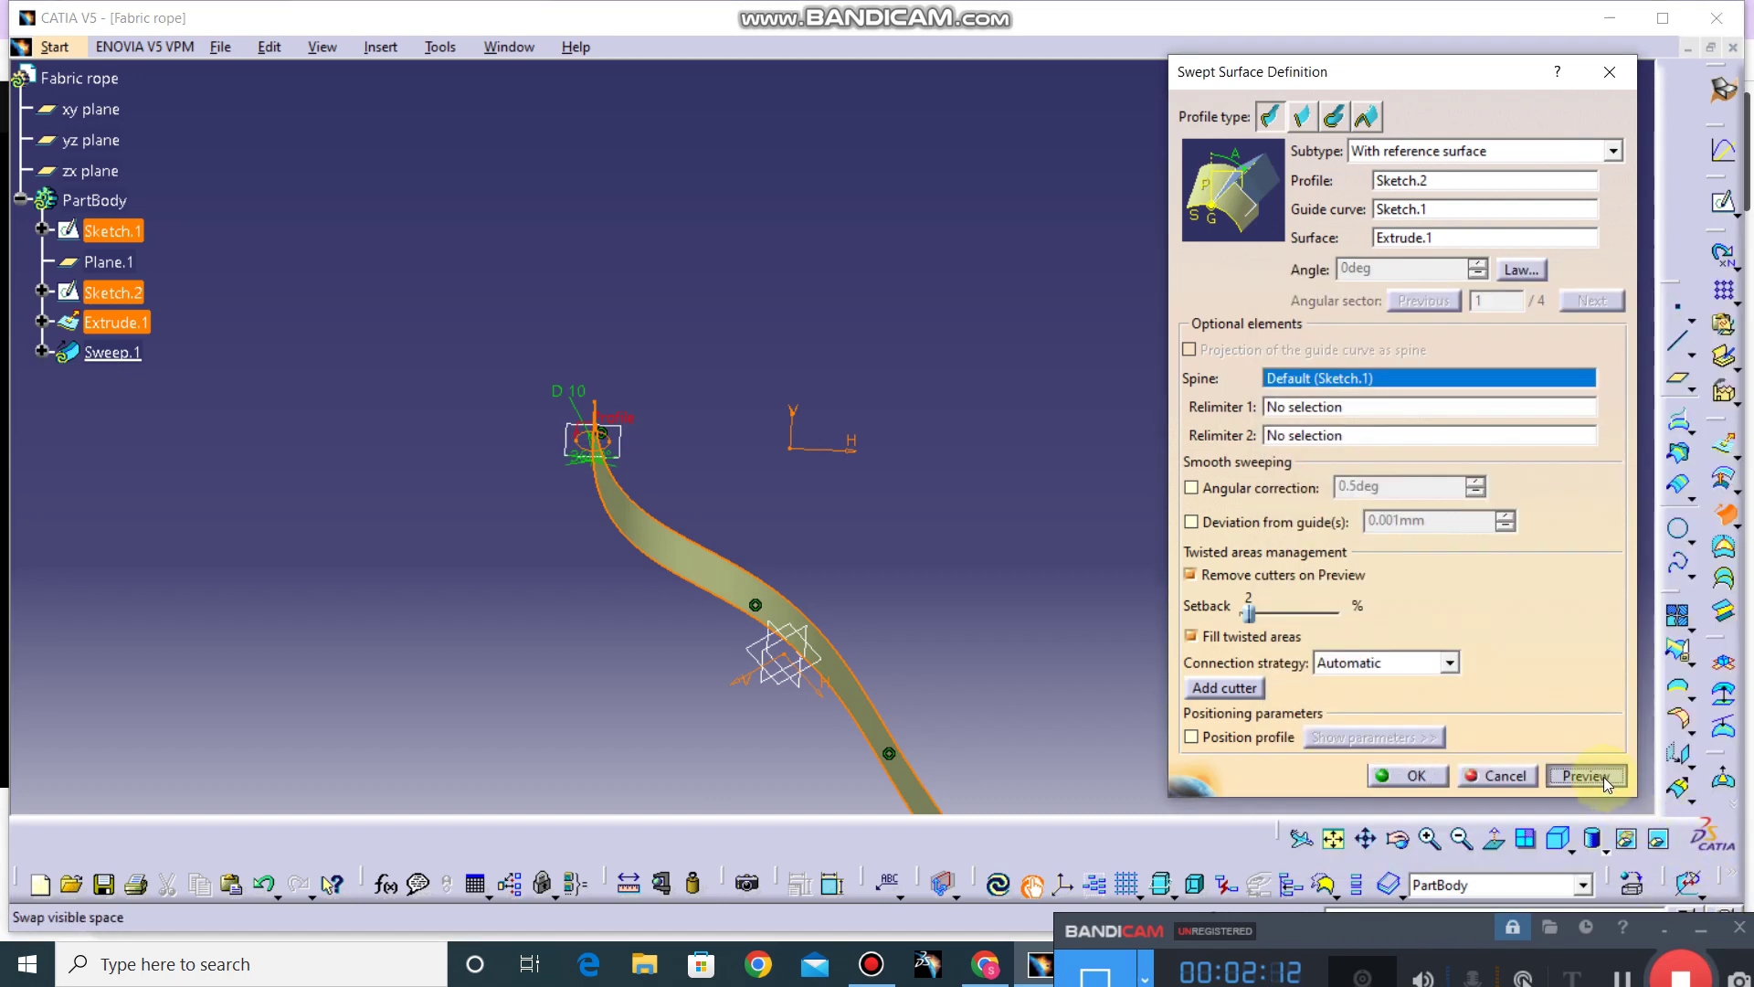
# Step: Preview the twisted tube, hide Extrude.1 to inspect it, then cancel the sweep
pyautogui.click(1606, 776)
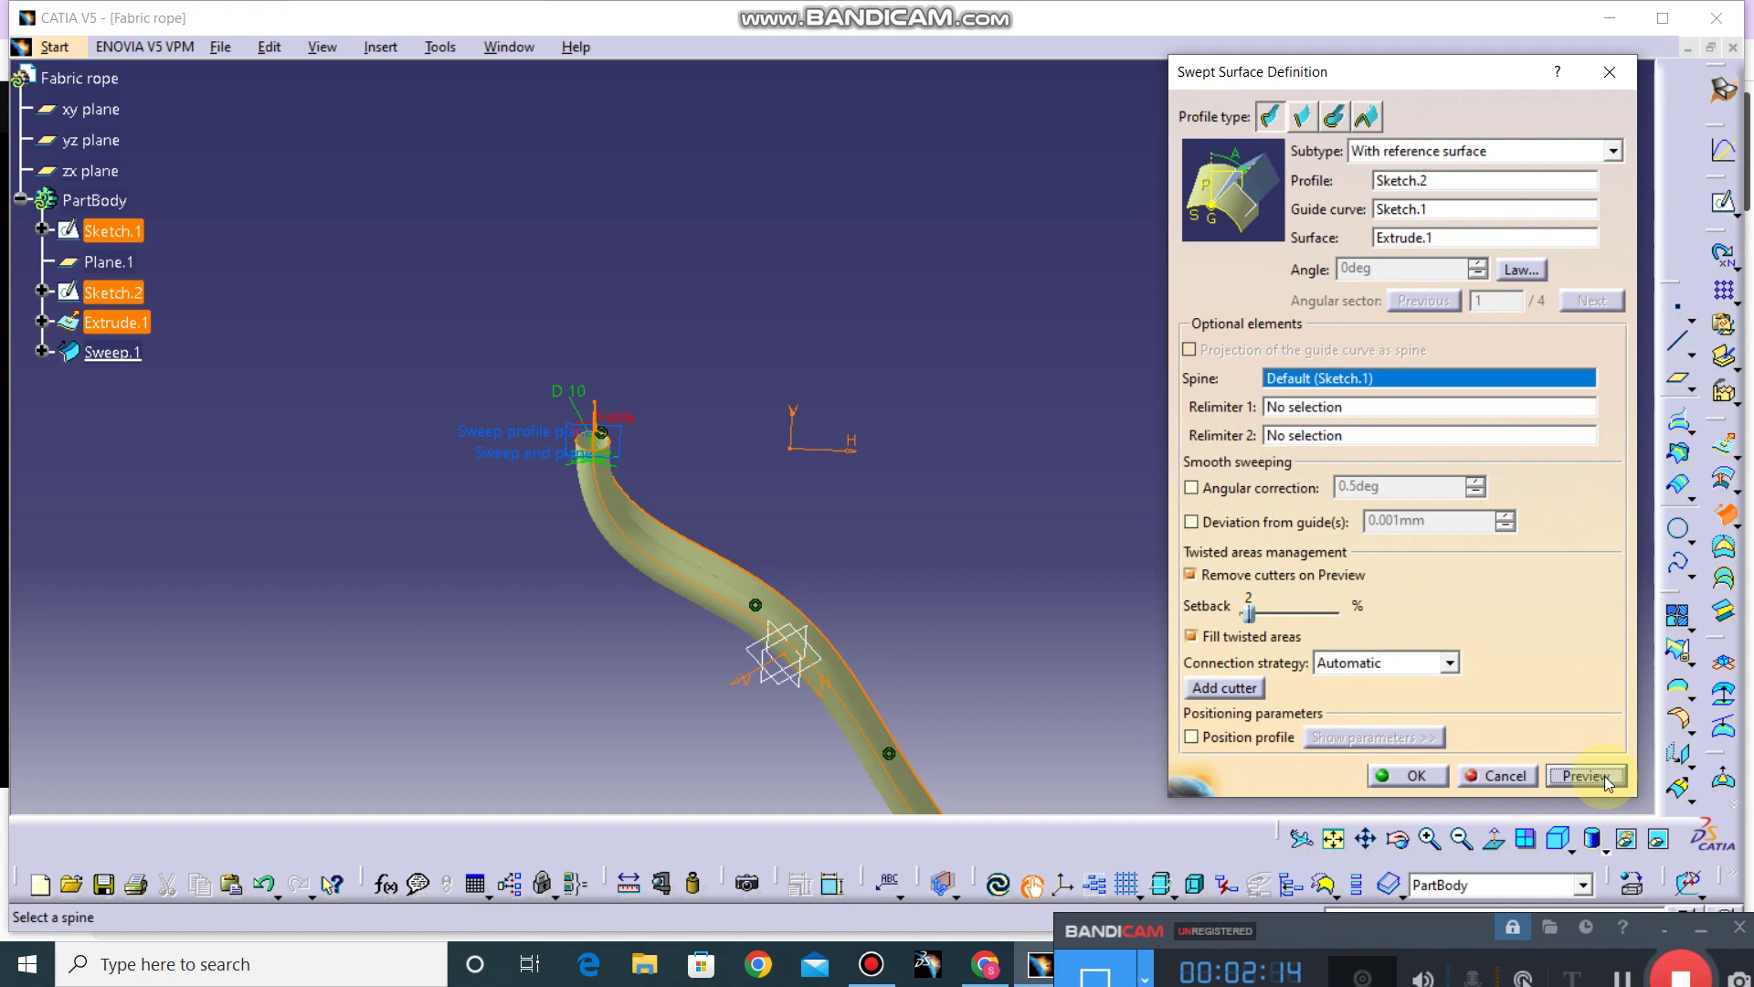
pyautogui.rightClick(129, 327)
pyautogui.click(222, 395)
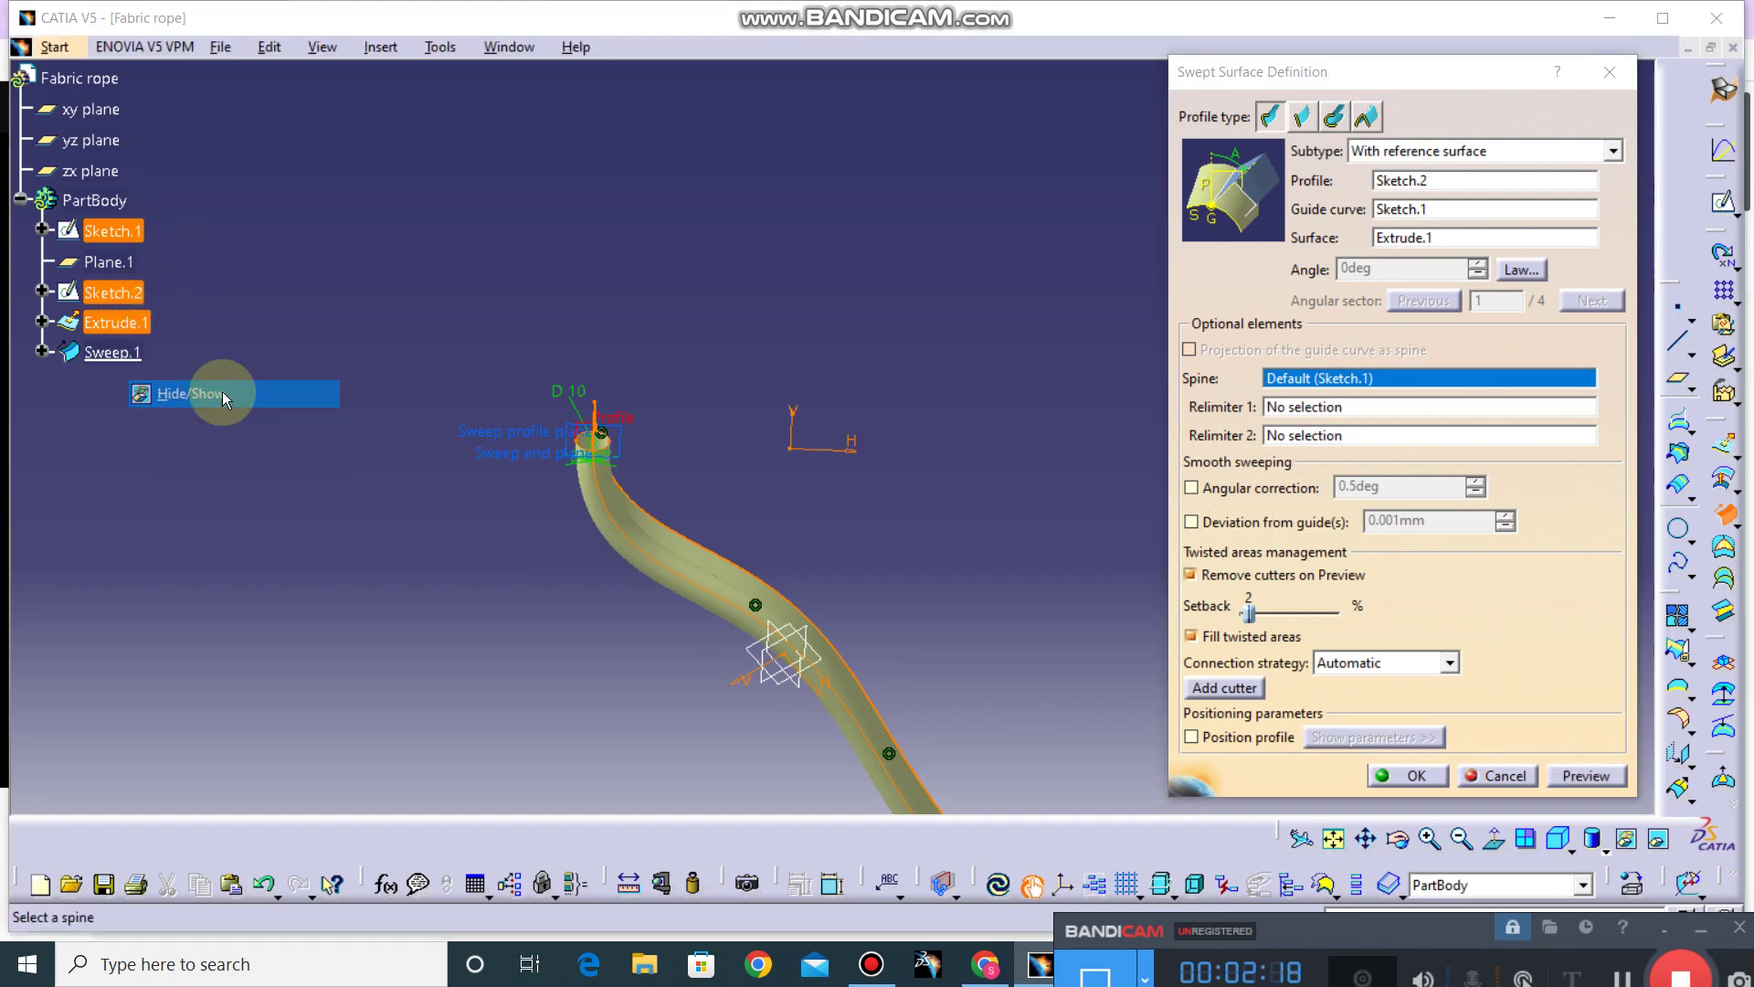
pyautogui.moveTo(859, 545)
pyautogui.mouseDown(button='middle')
pyautogui.moveTo(797, 521)
pyautogui.moveTo(470, 529)
pyautogui.moveTo(951, 567)
pyautogui.moveTo(956, 430)
pyautogui.moveTo(960, 505)
pyautogui.moveTo(669, 452)
pyautogui.mouseUp(button='middle')
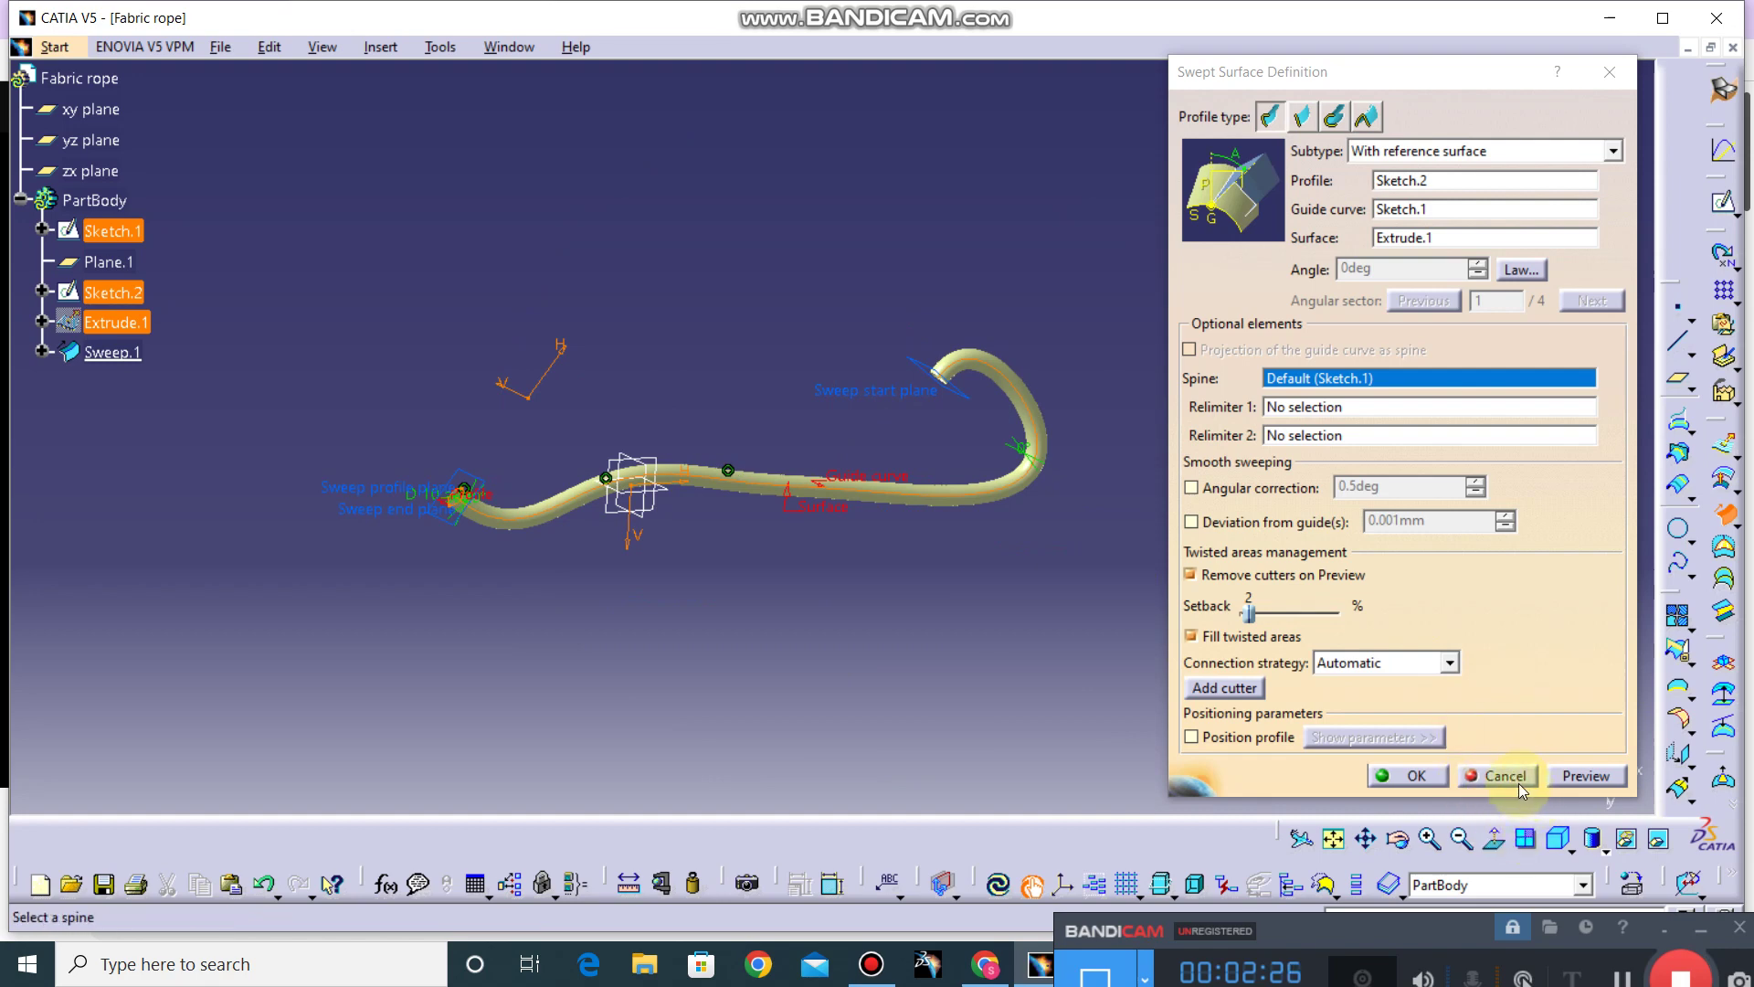
pyautogui.moveTo(783, 548); pyautogui.dragTo(1001, 631, button='middle')
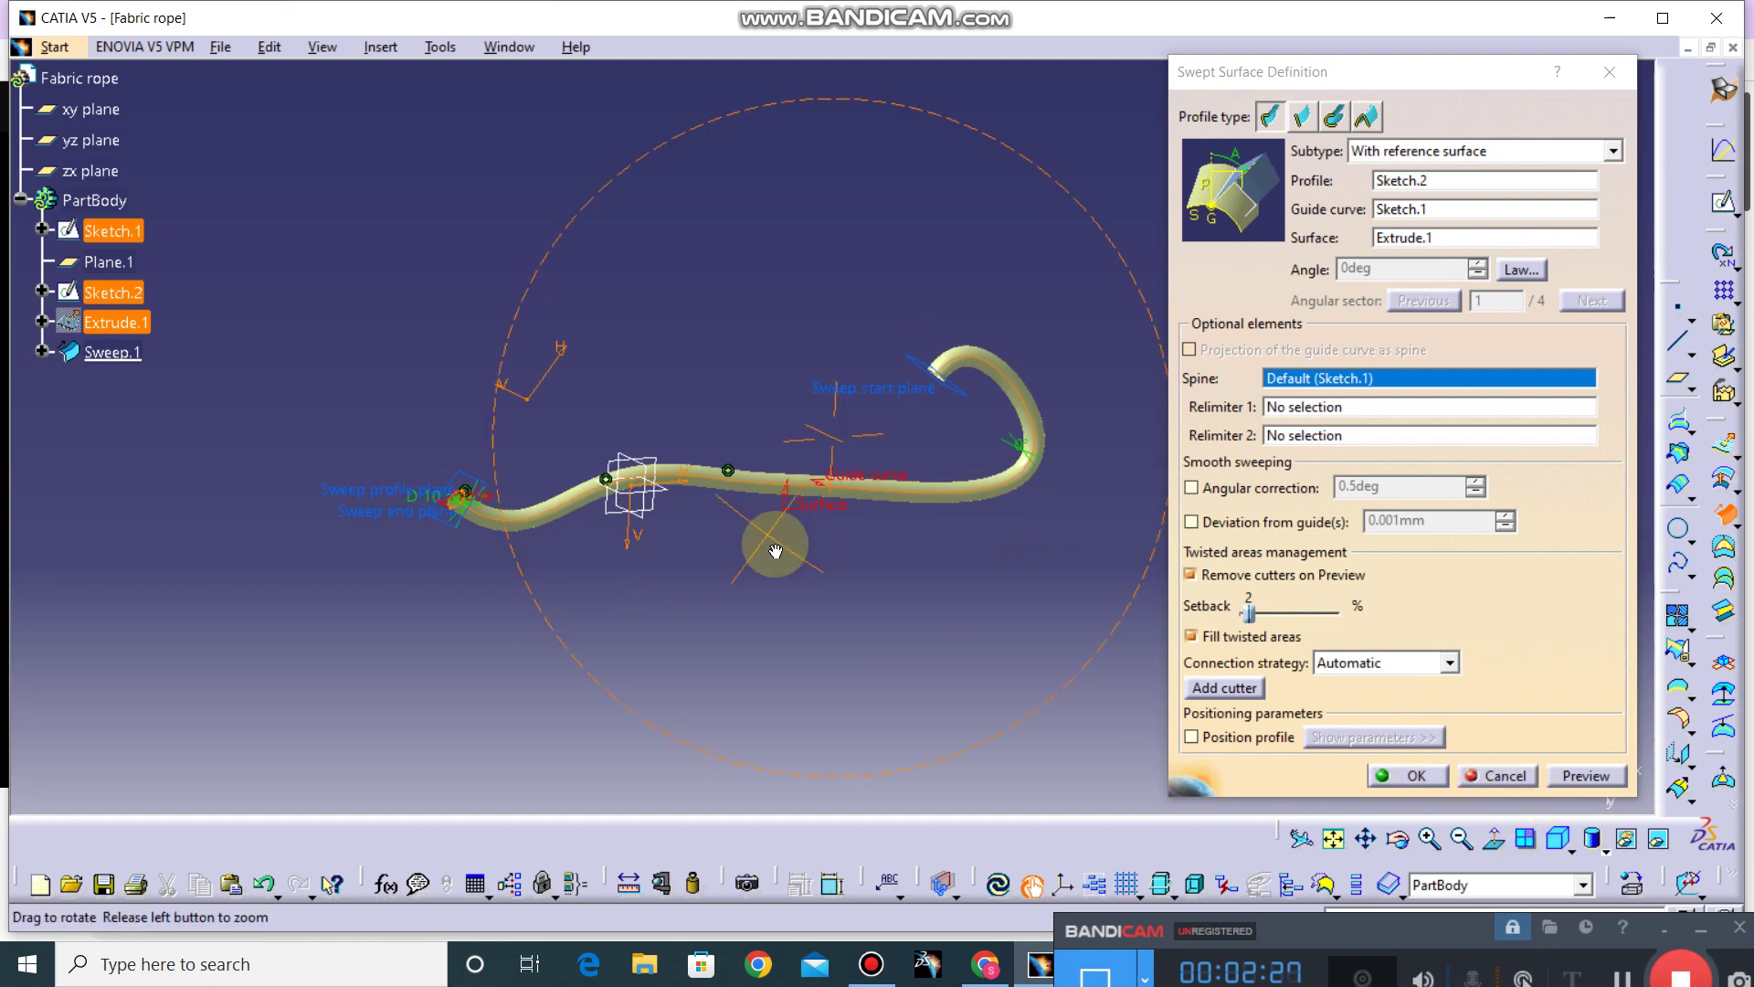
pyautogui.click(1516, 780)
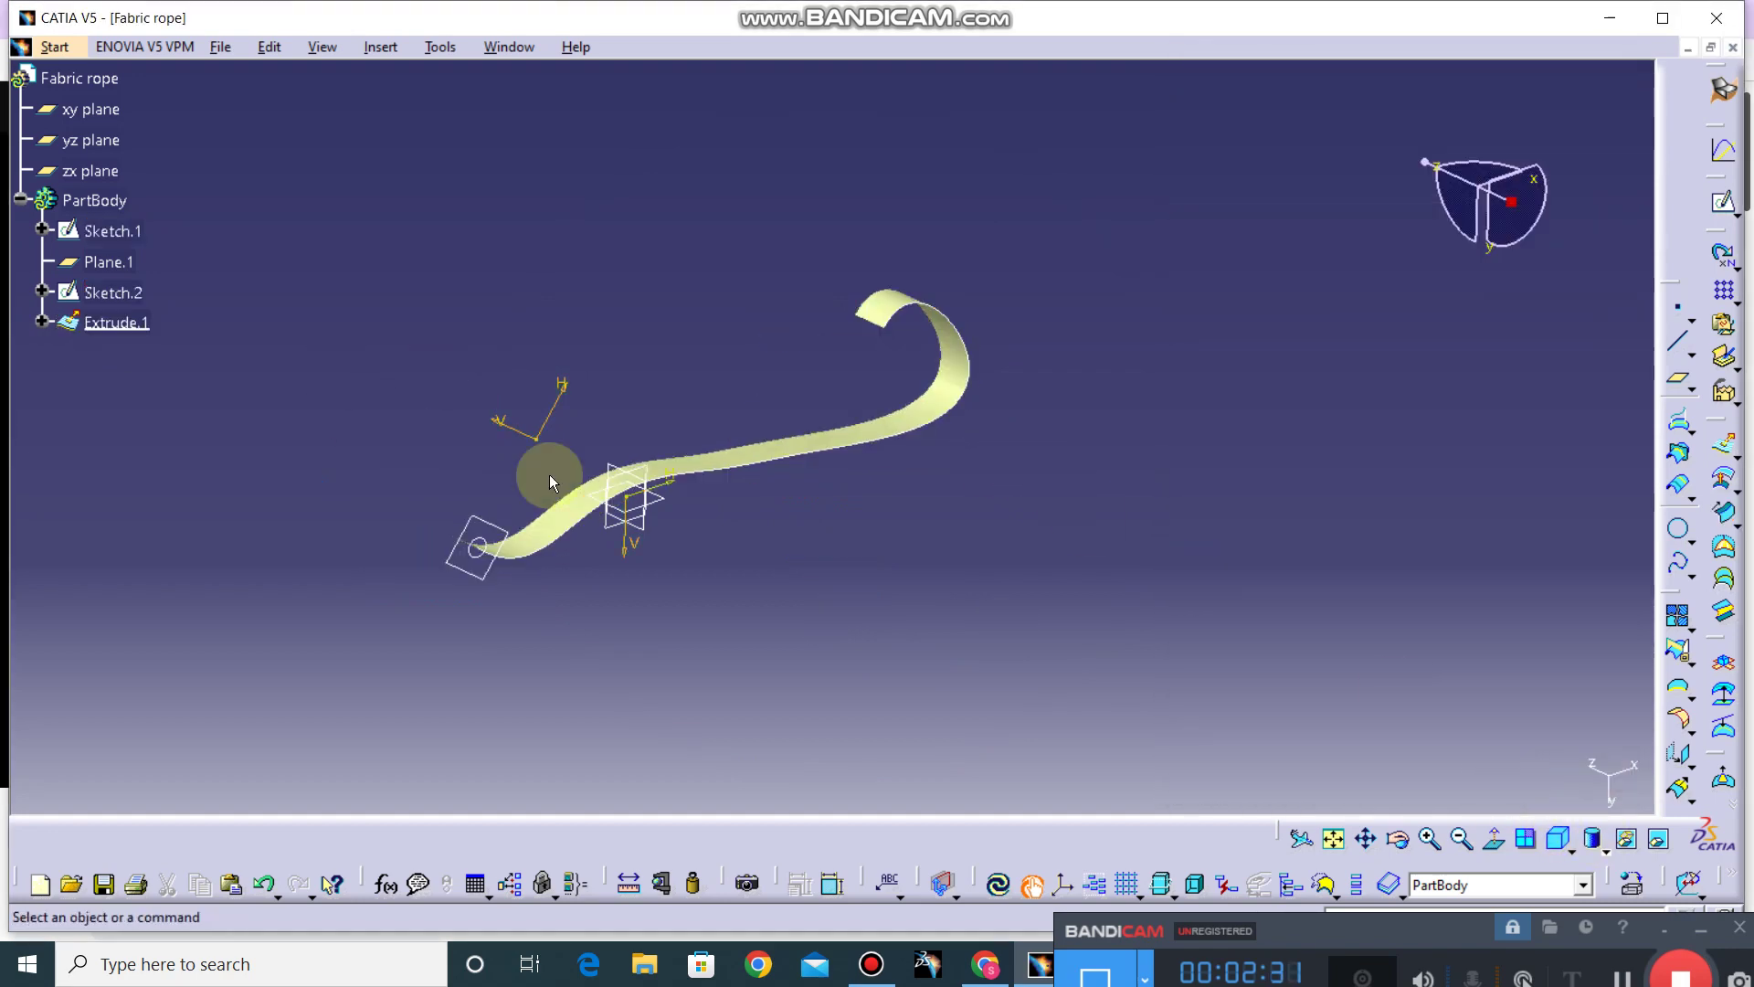
# Step: Delete Sketch.2 and hide the Extrude.1 ribbon surface
pyautogui.rightClick(124, 287)
pyautogui.click(183, 609)
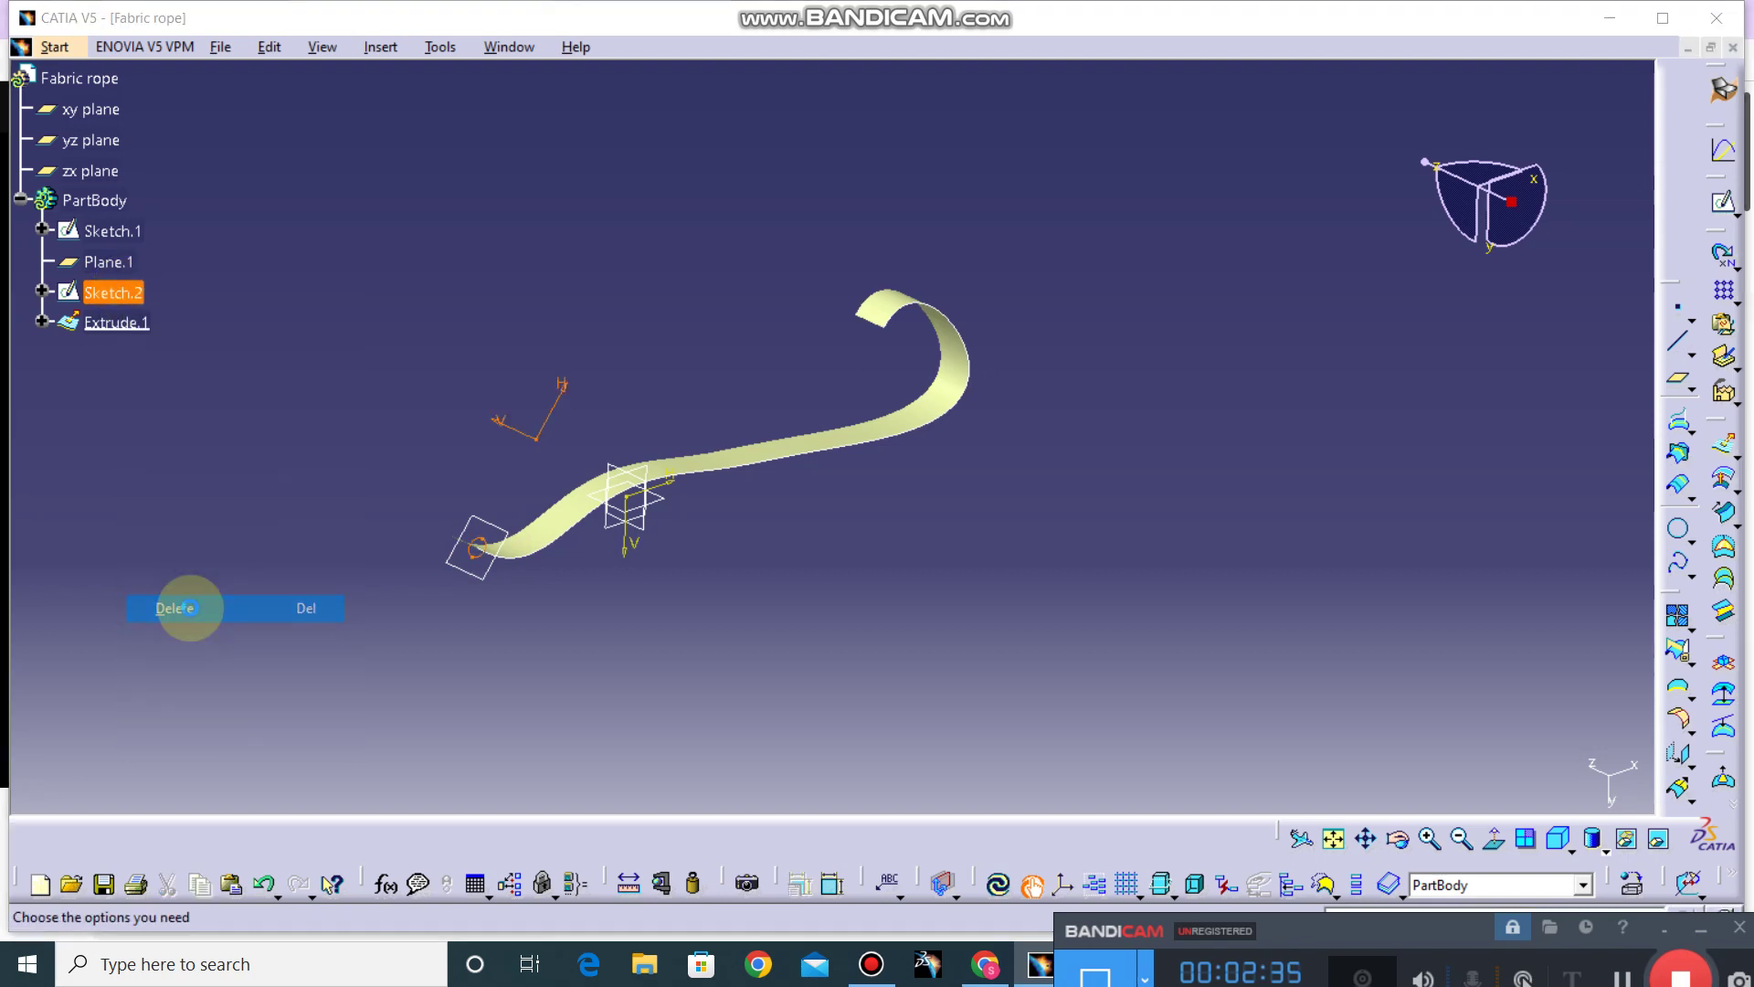
pyautogui.click(1505, 775)
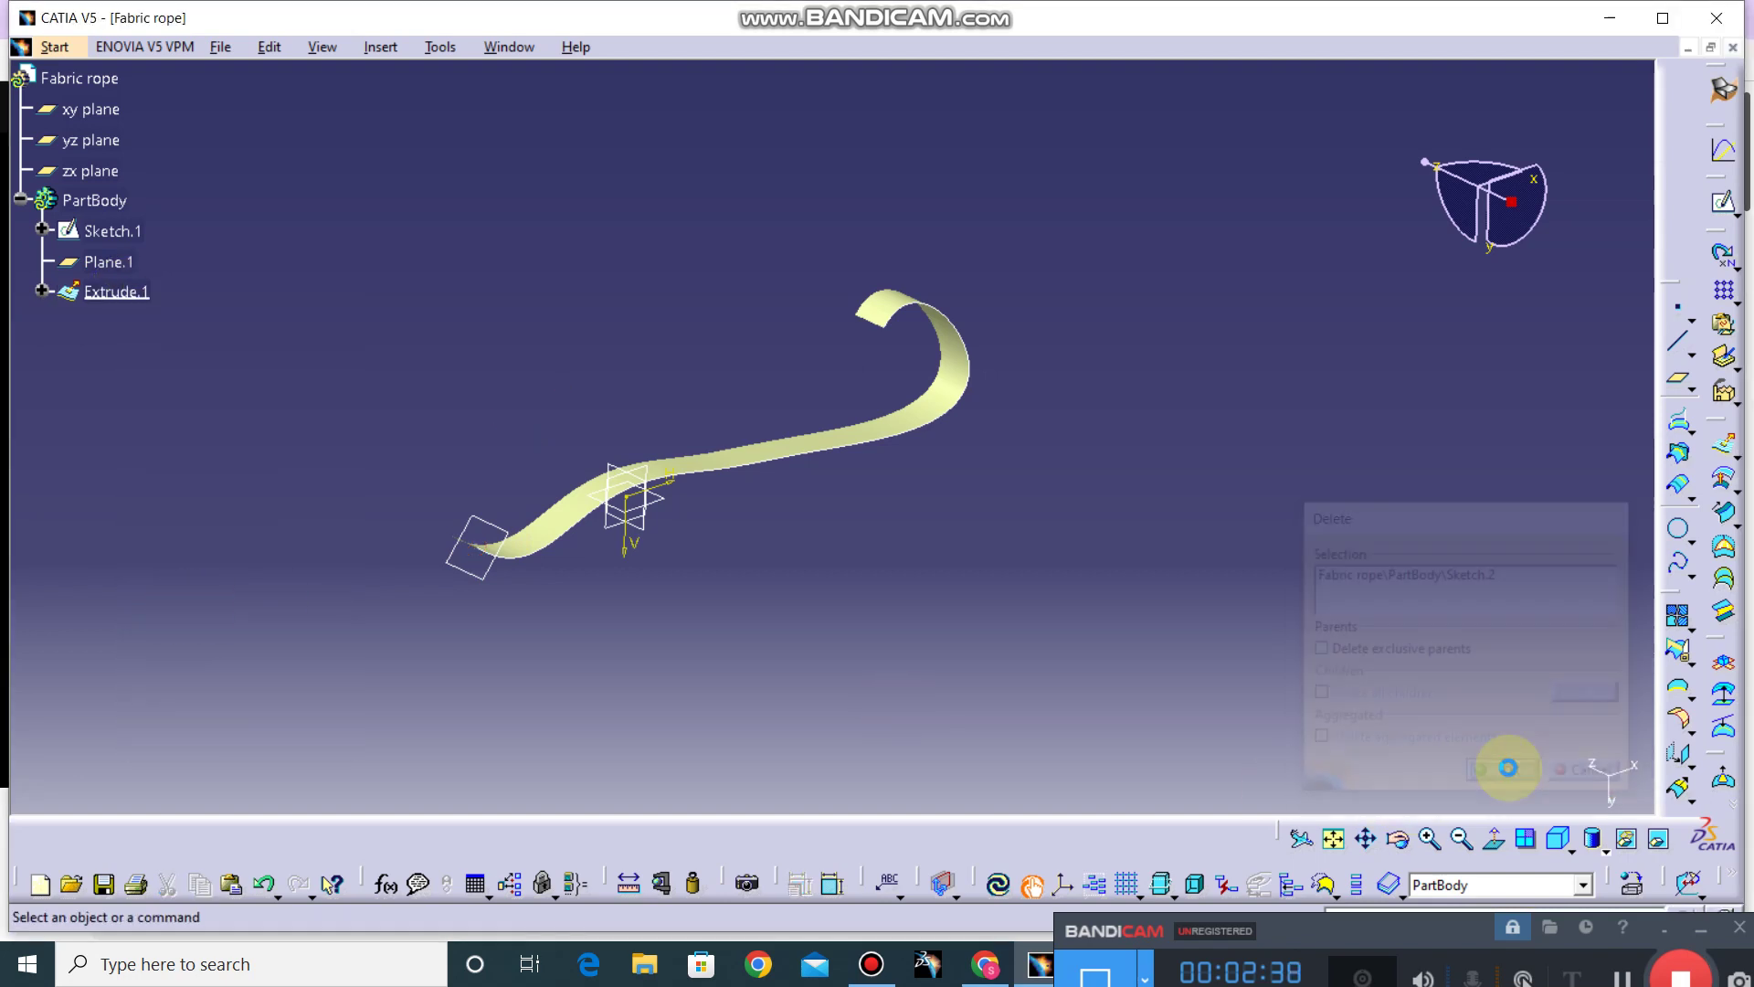
pyautogui.rightClick(113, 294)
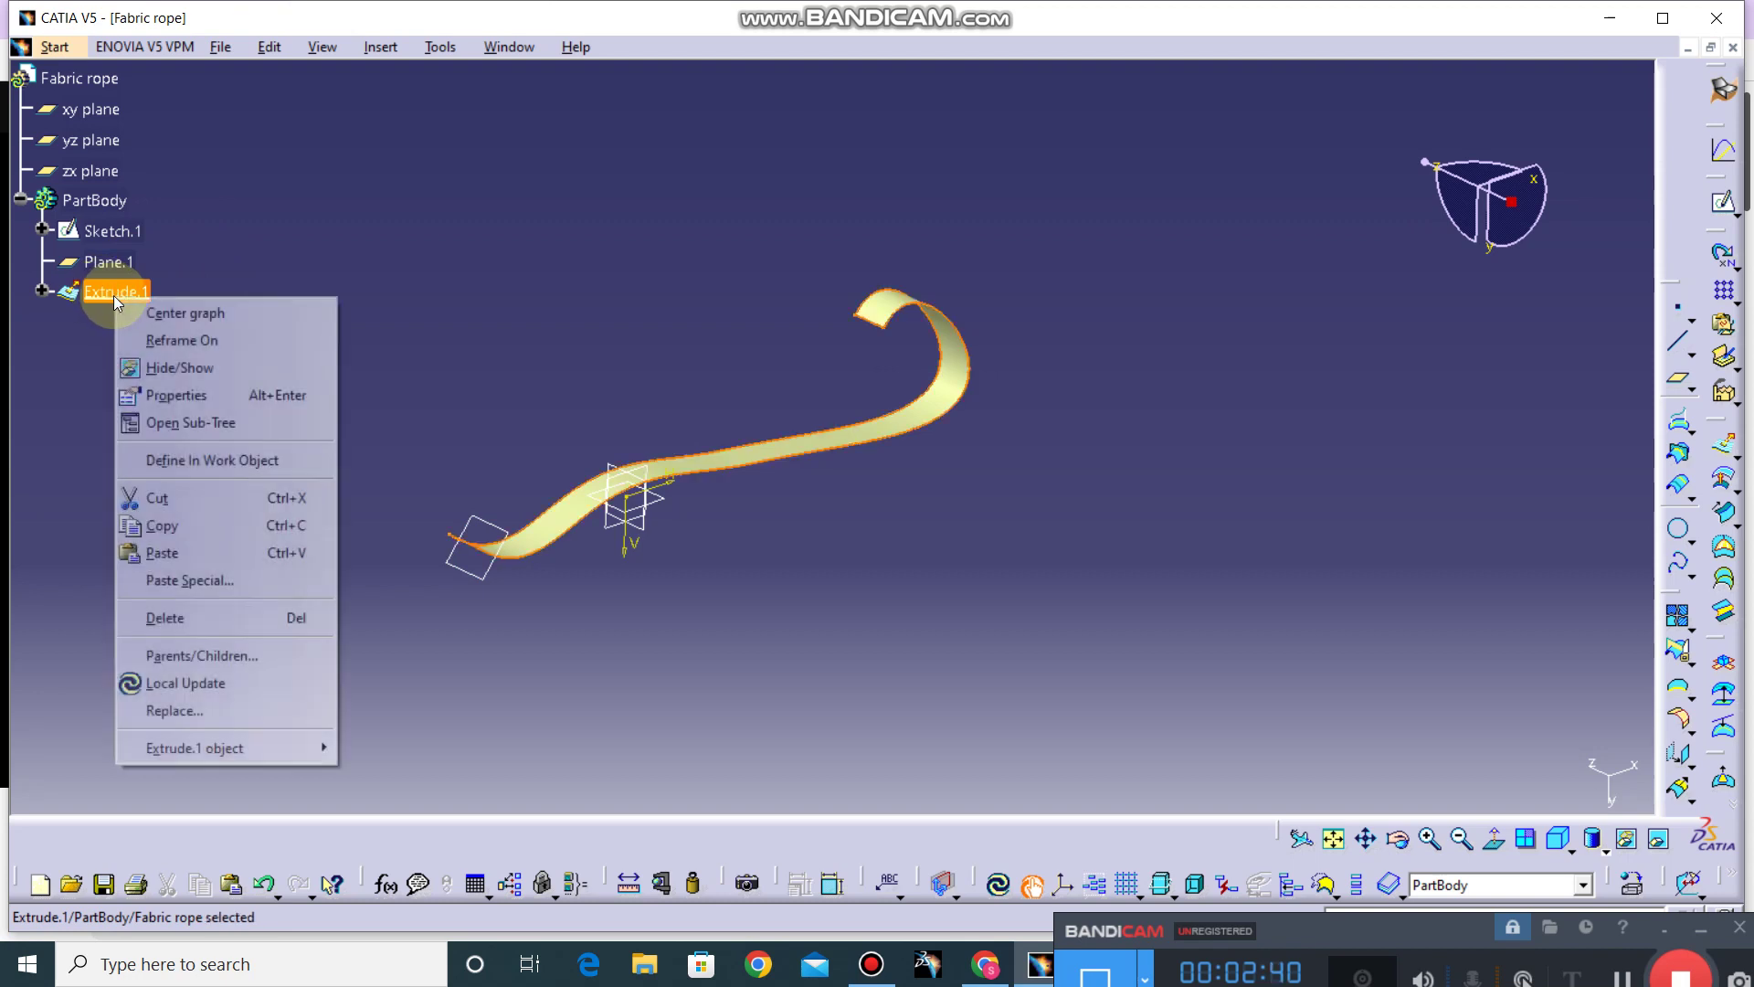
pyautogui.click(188, 369)
pyautogui.moveTo(929, 496)
pyautogui.mouseDown(button='middle')
pyautogui.moveTo(651, 380)
pyautogui.moveTo(561, 497)
pyautogui.mouseUp(button='middle')
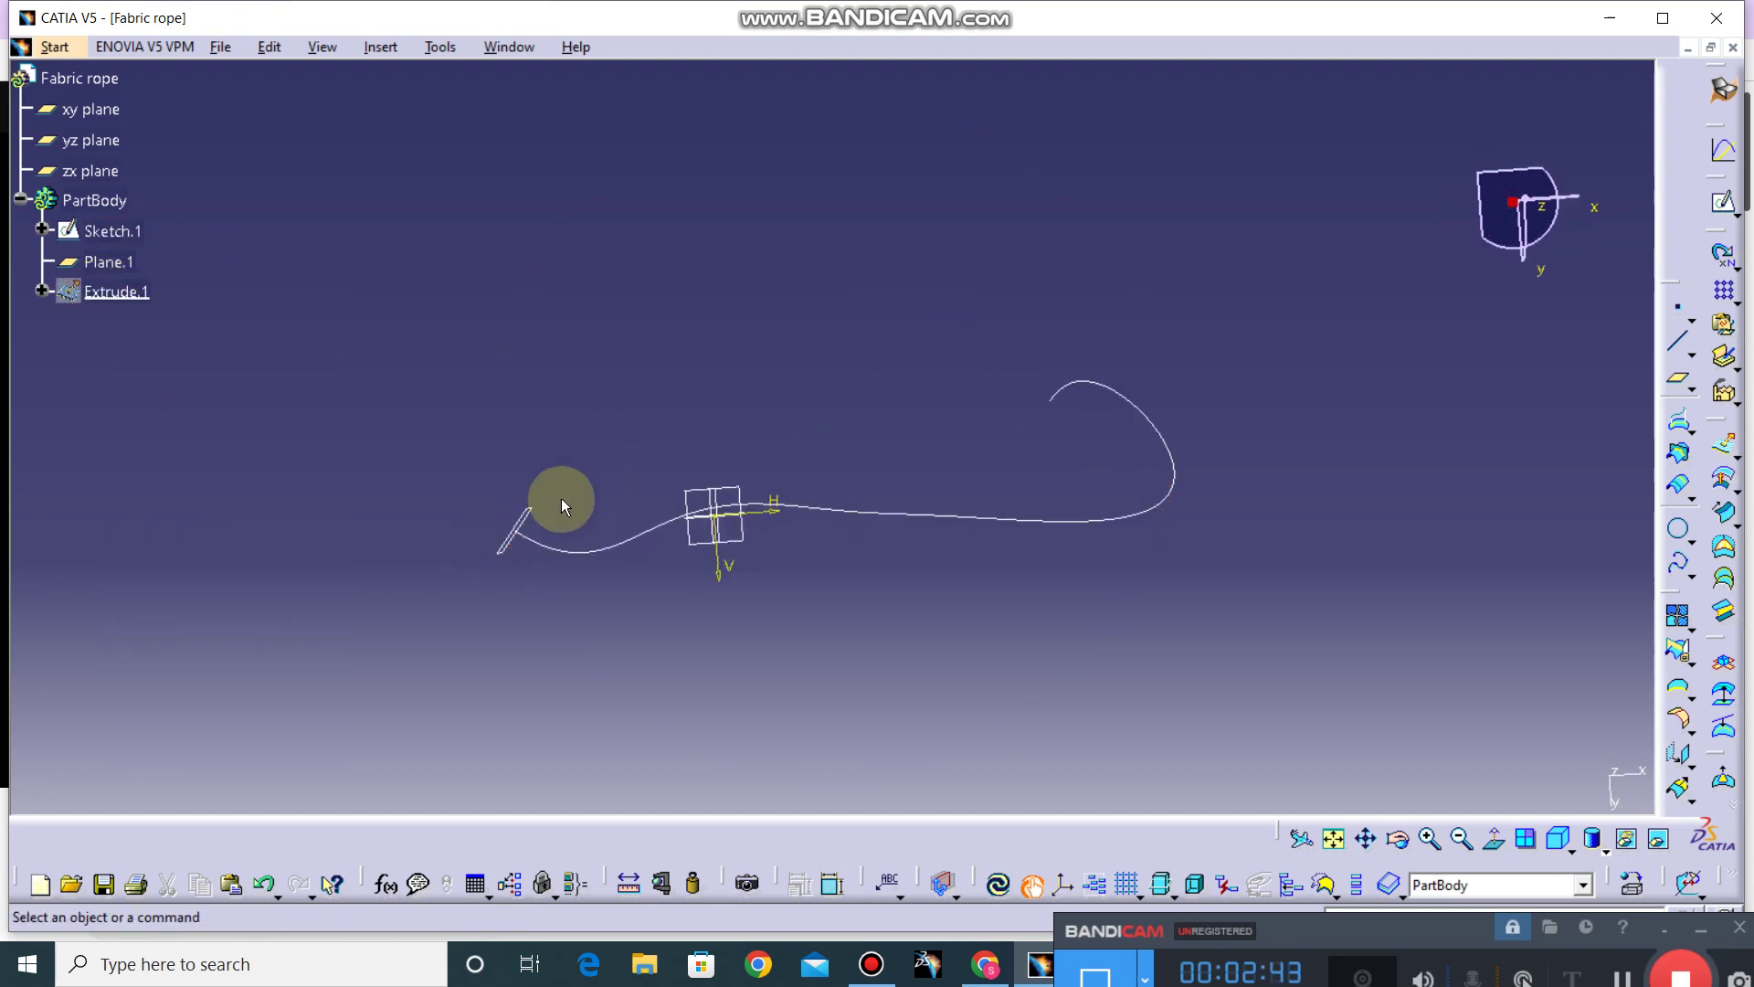
# Step: Delete Plane.1 and select the xy plane
pyautogui.rightClick(137, 263)
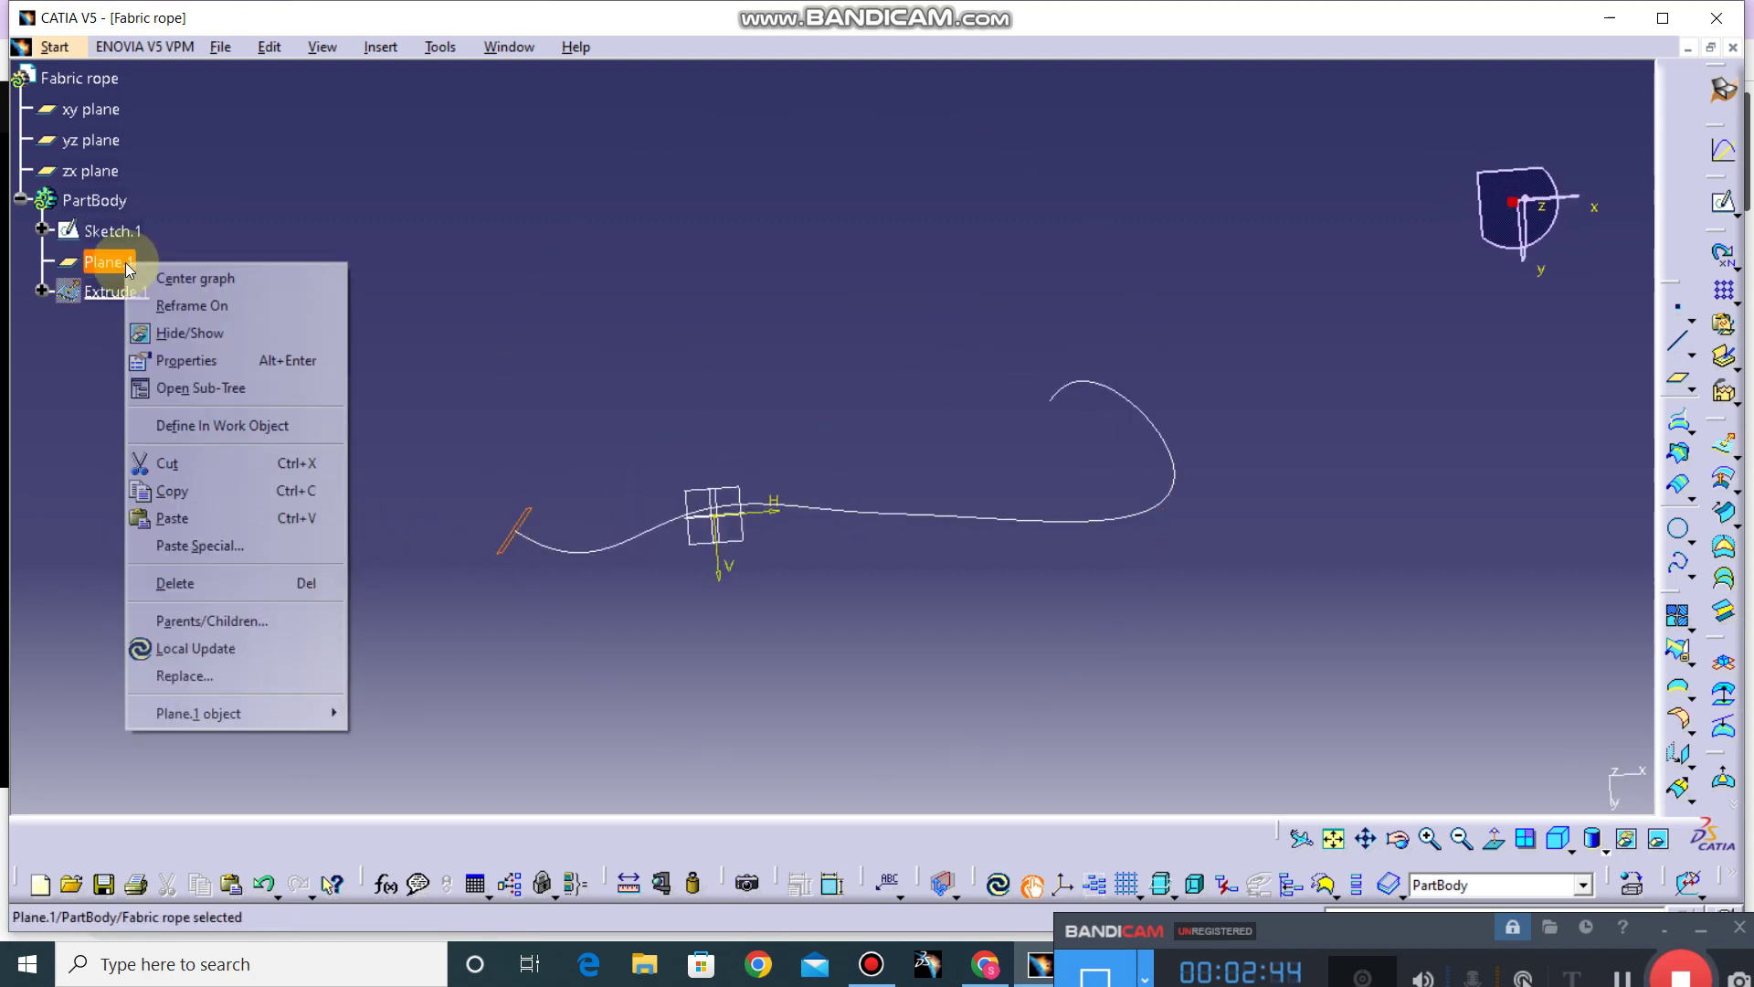
pyautogui.click(199, 583)
pyautogui.moveTo(751, 489)
pyautogui.mouseDown(button='middle')
pyautogui.moveTo(709, 536)
pyautogui.moveTo(810, 572)
pyautogui.moveTo(920, 548)
pyautogui.moveTo(694, 516)
pyautogui.mouseUp(button='middle')
pyautogui.click(694, 526)
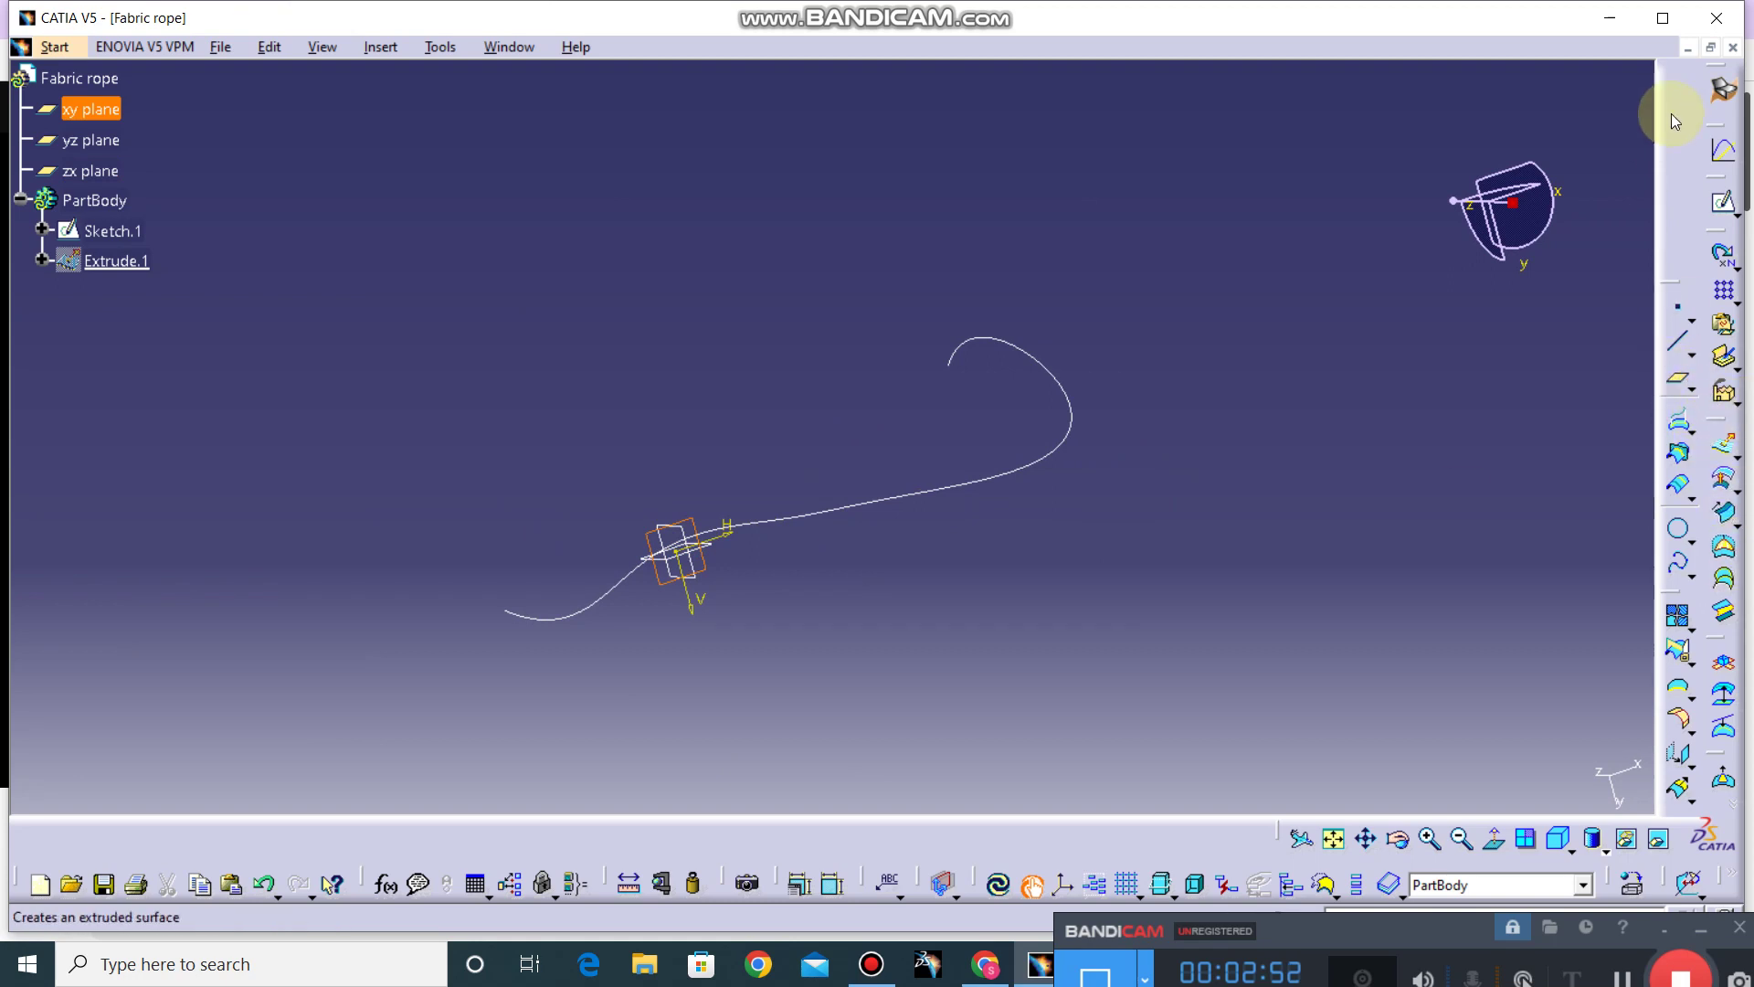
# Step: Sketch a circle on the xy plane with its centre coincident with the spline's left endpoint
pyautogui.click(1725, 209)
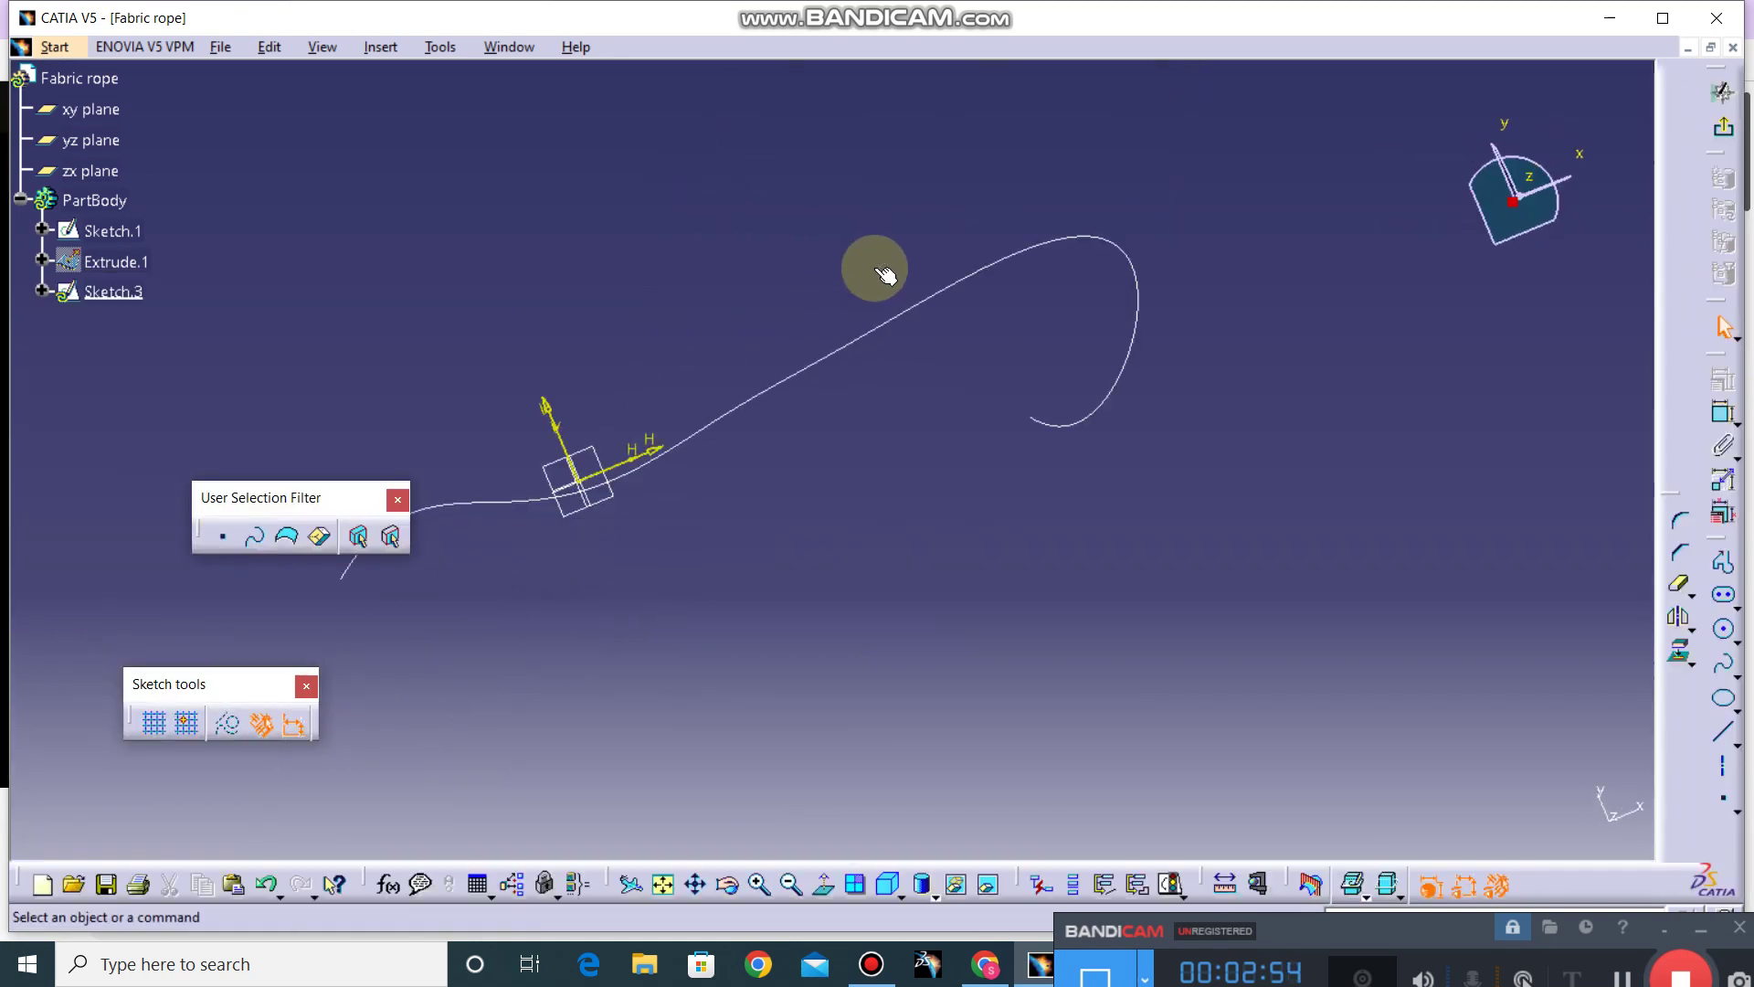
pyautogui.click(1725, 635)
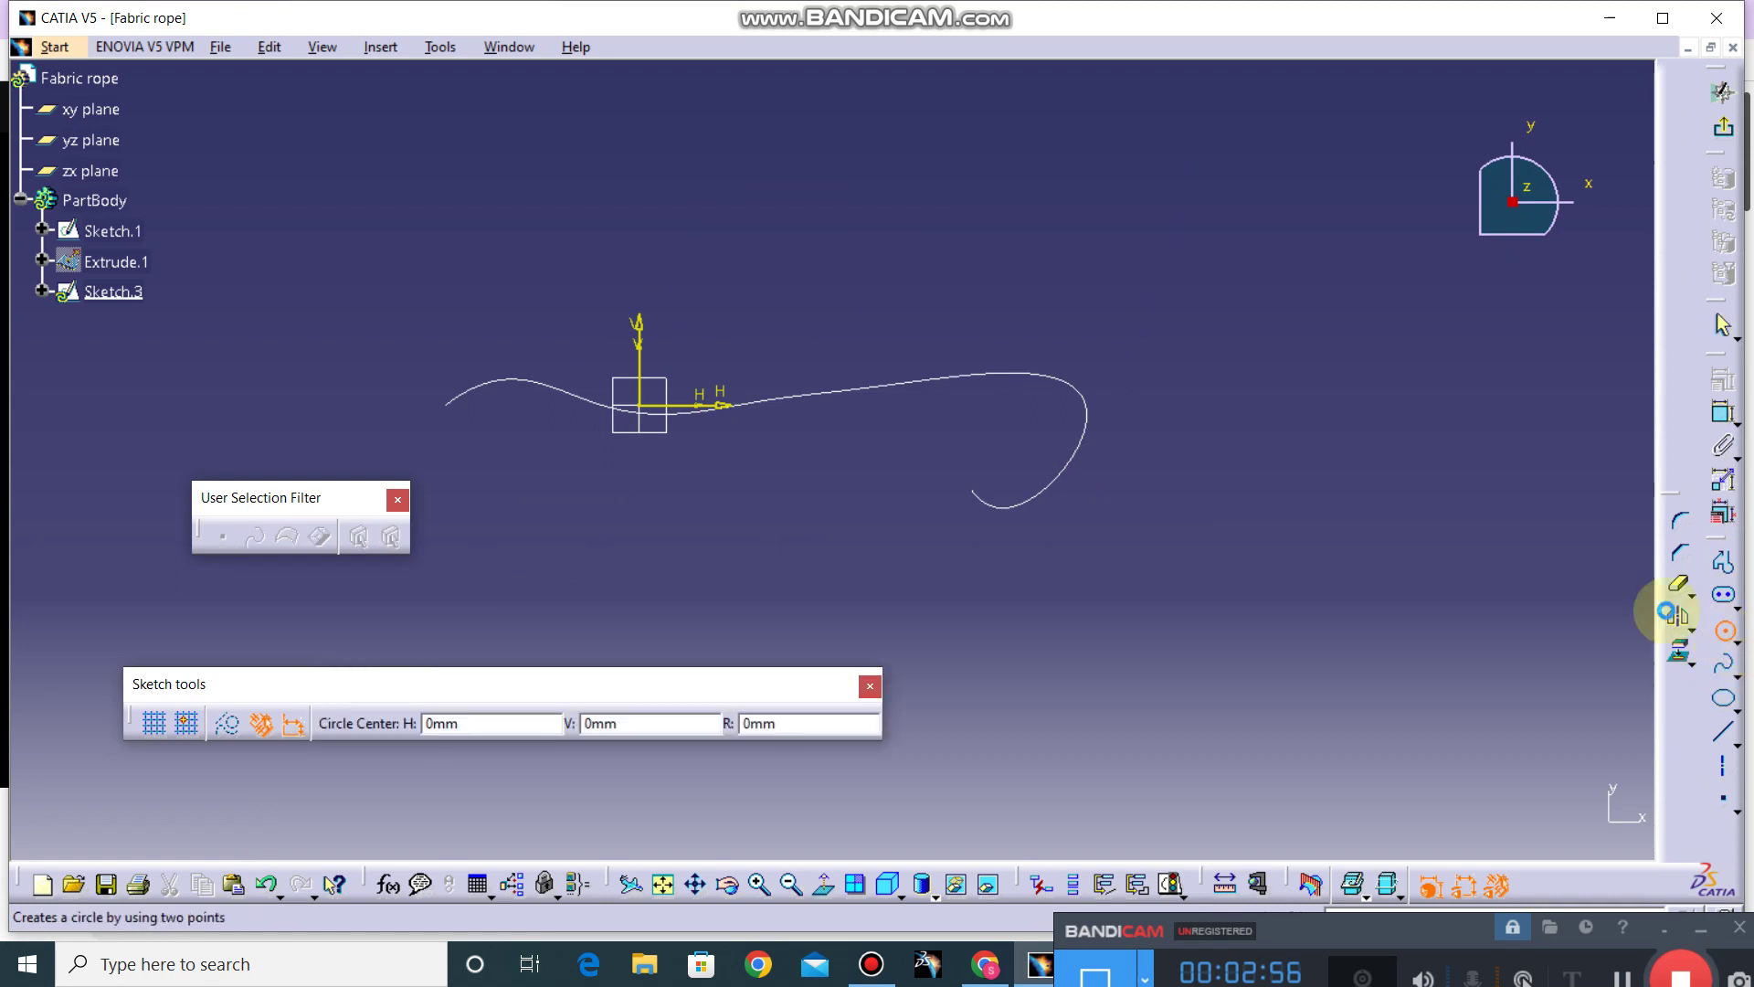
pyautogui.click(427, 428)
pyautogui.click(442, 447)
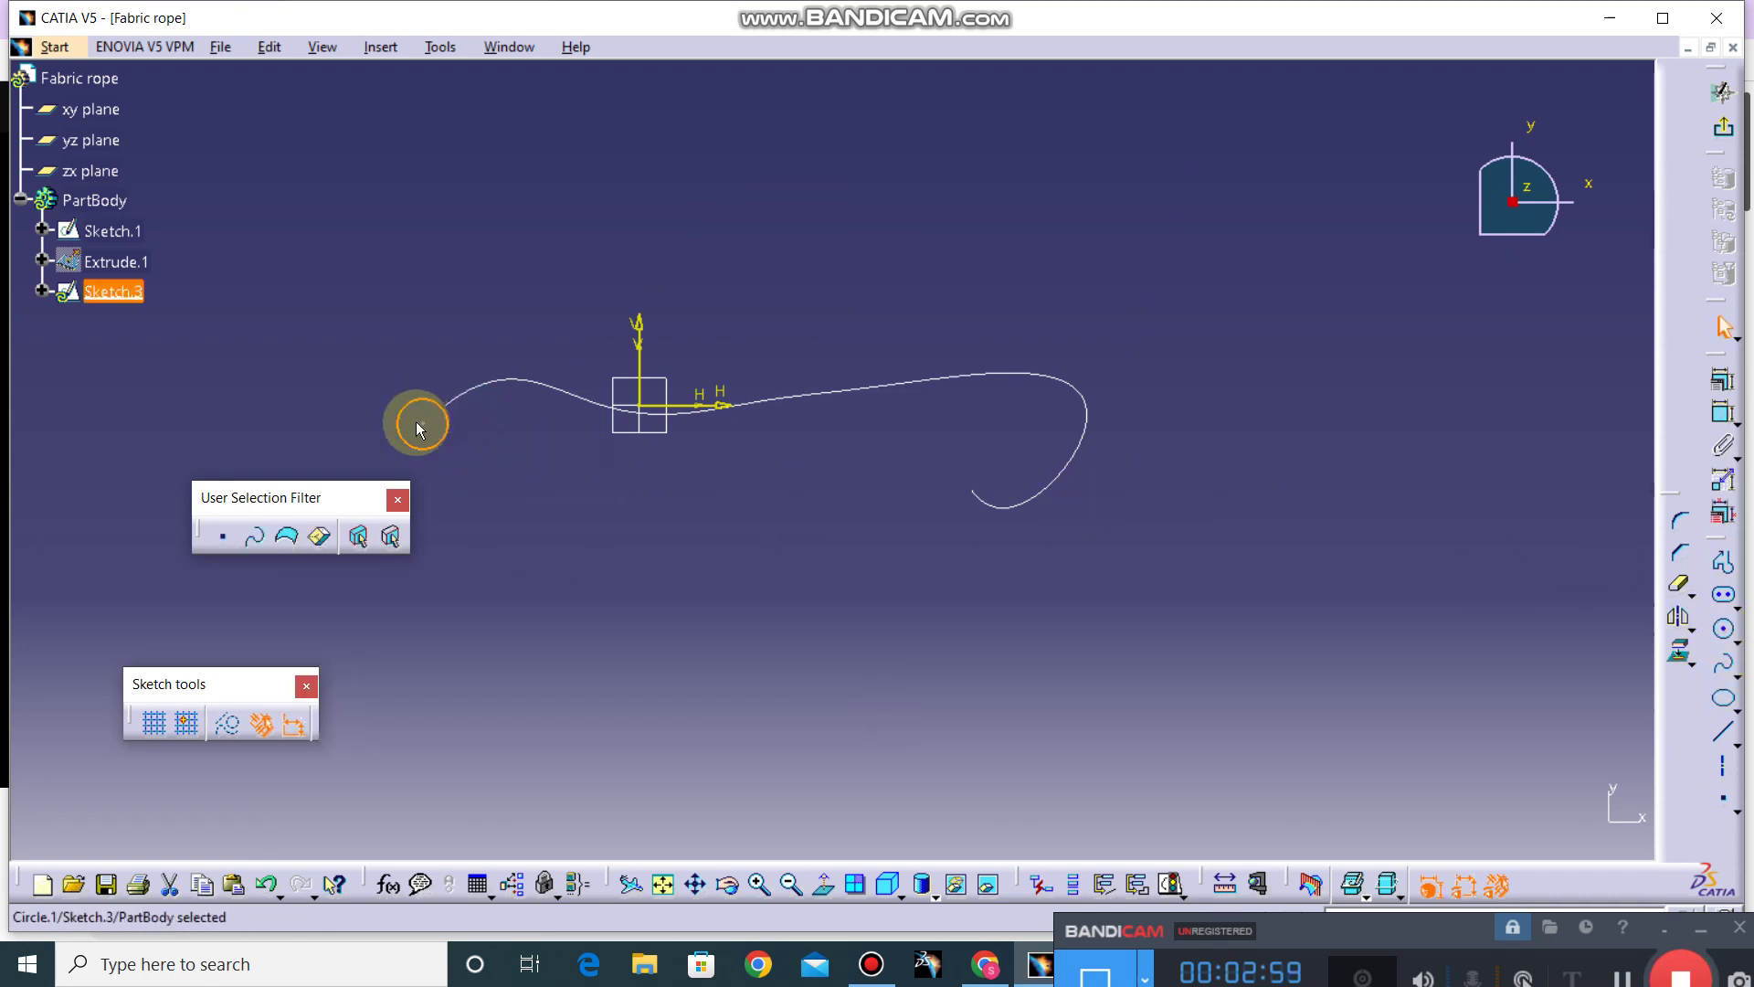
pyautogui.click(423, 423)
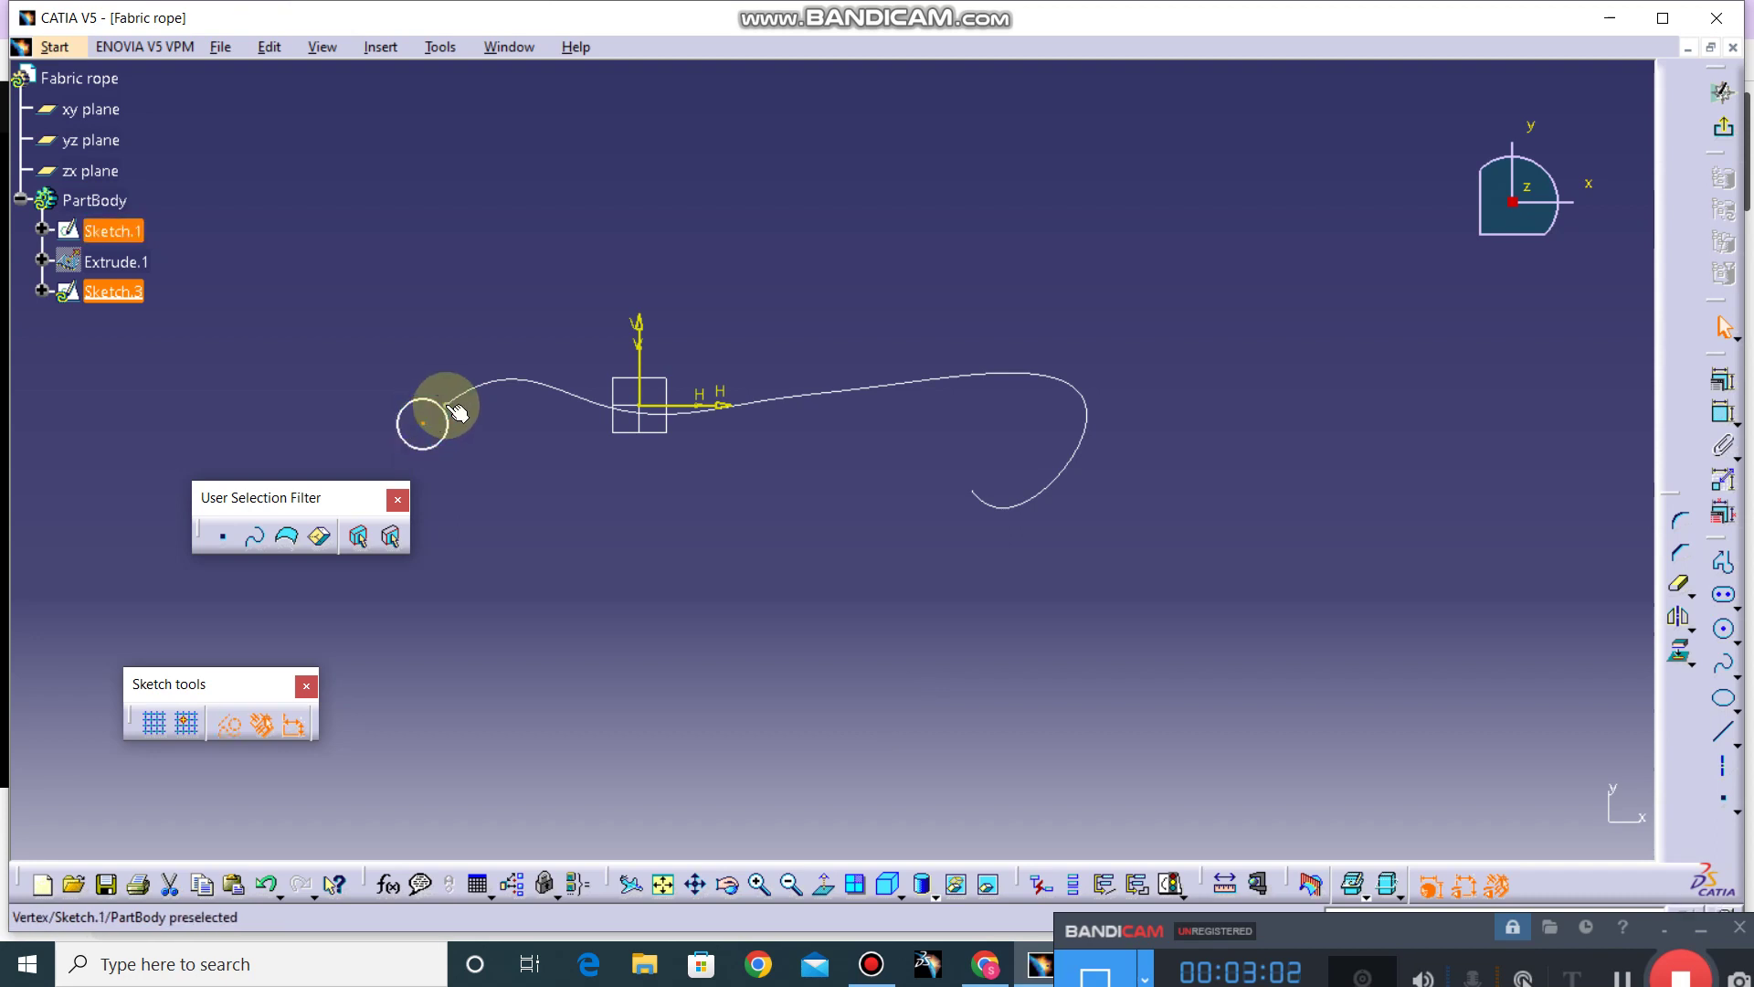
pyautogui.click(1722, 376)
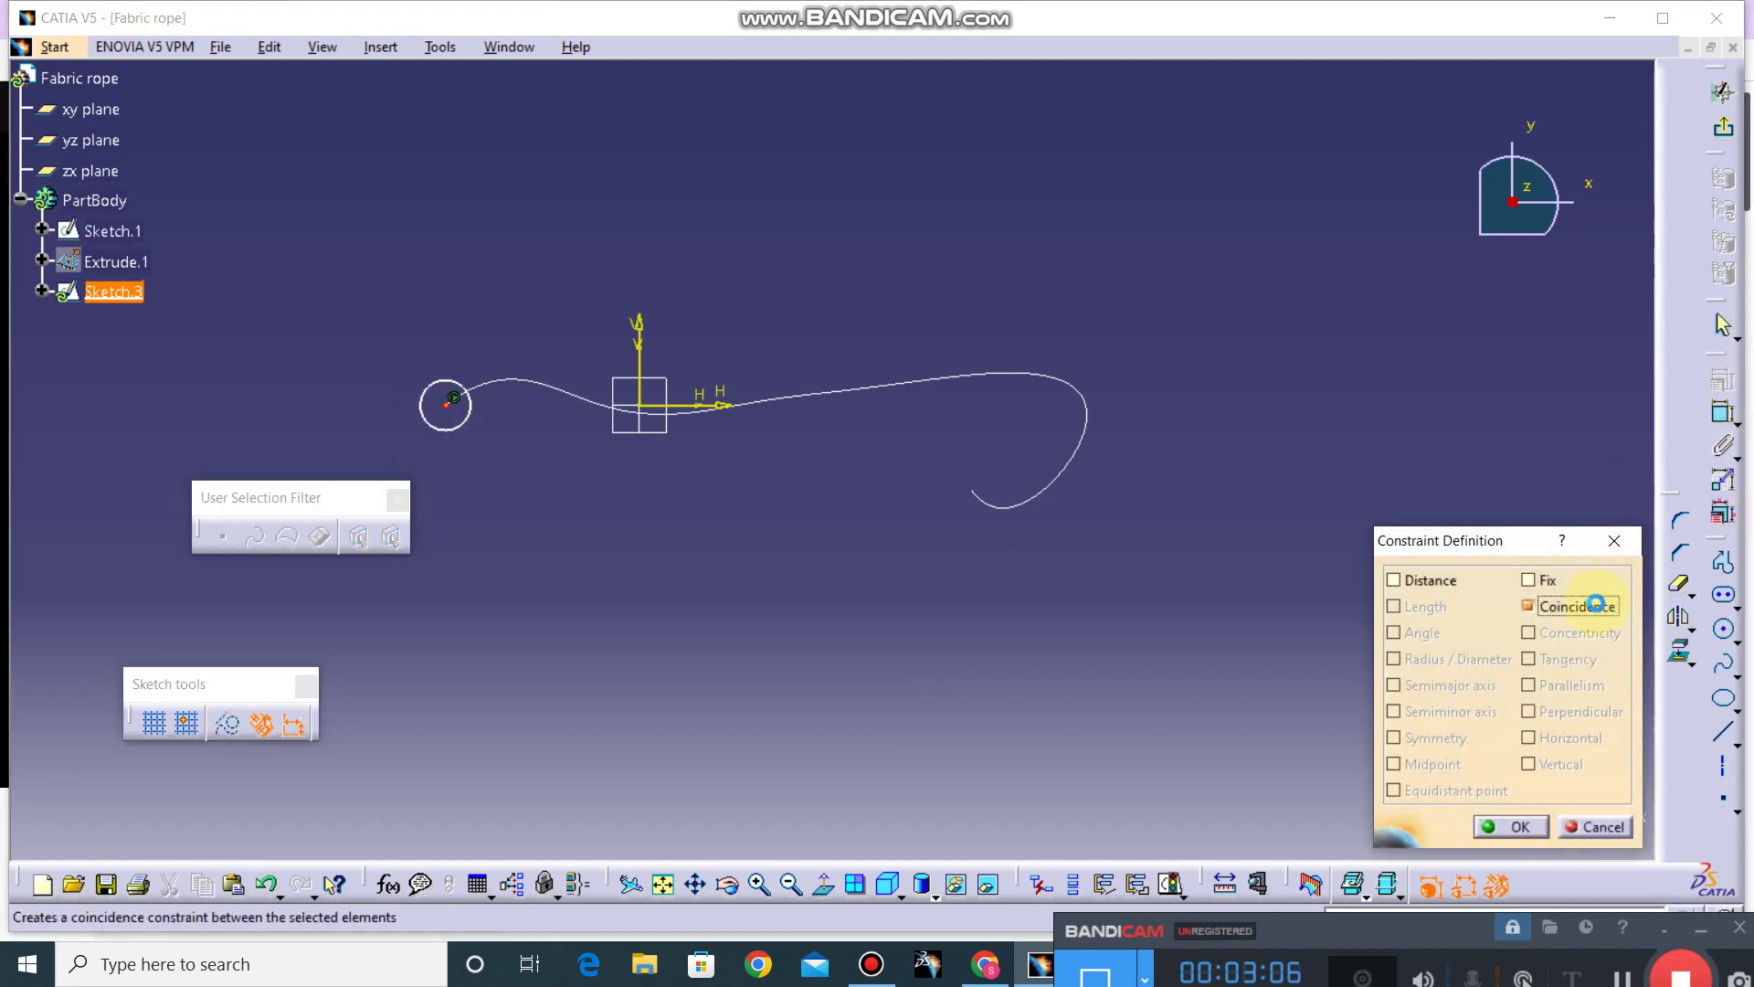
pyautogui.click(1521, 828)
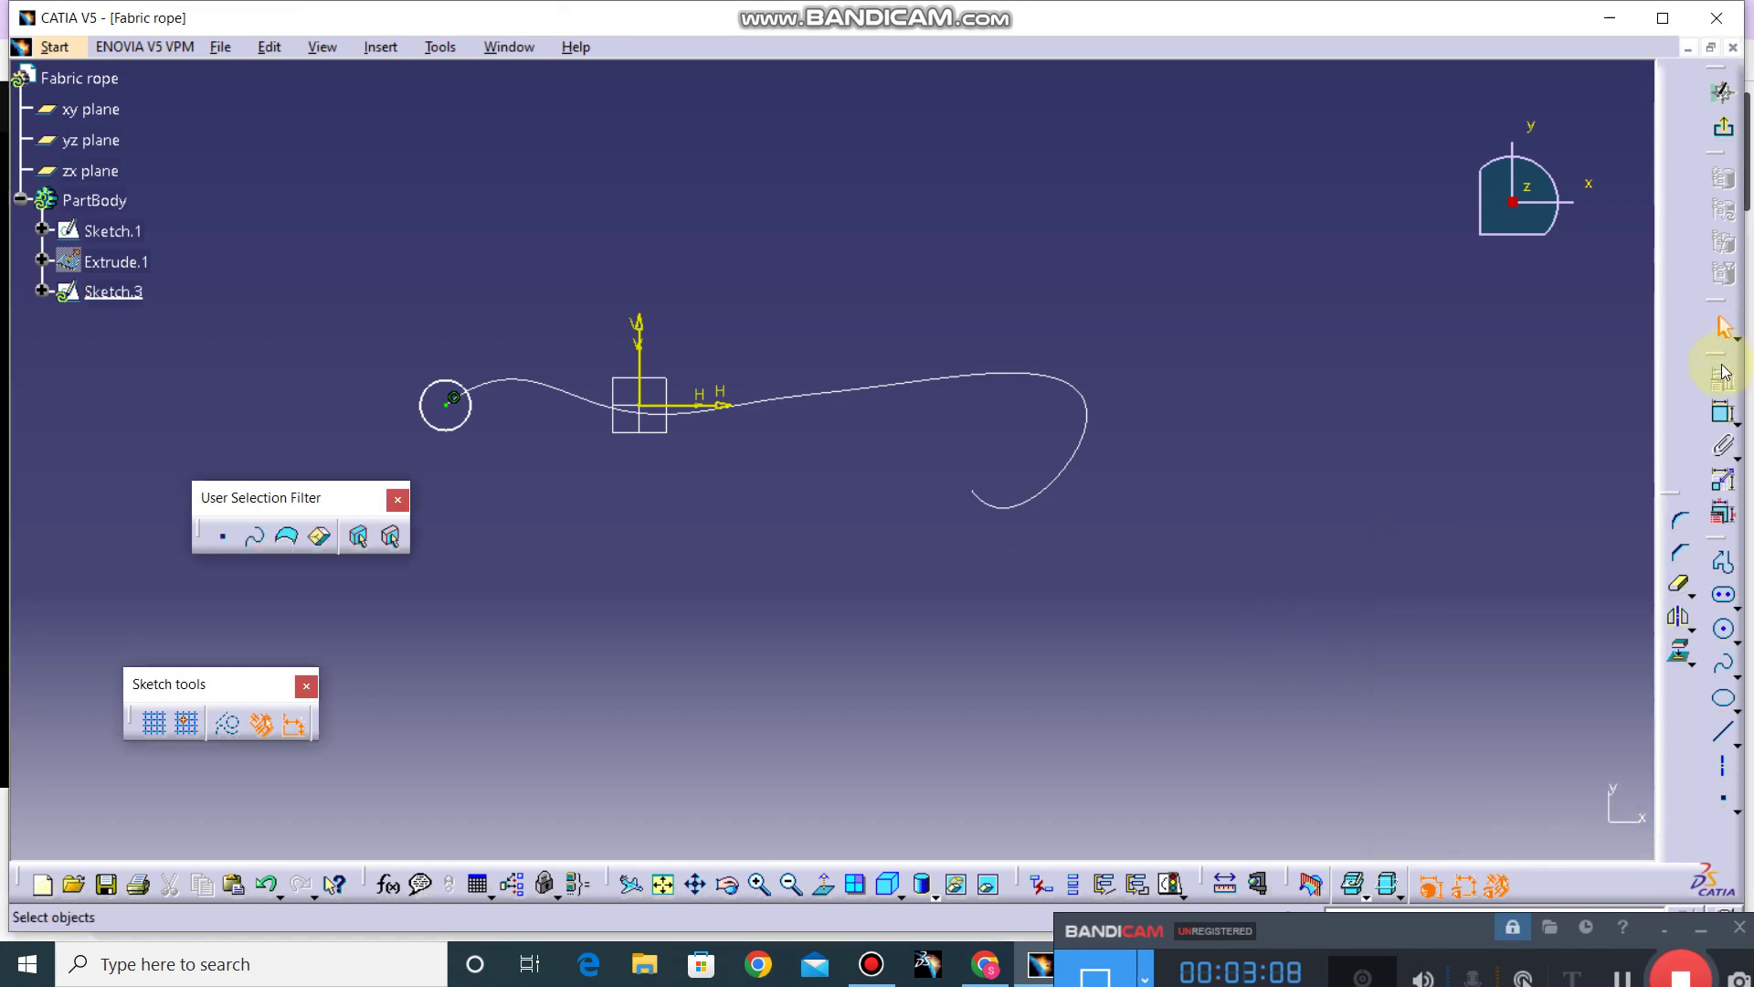
# Step: Give the Sketch.3 circle a 10 mm diameter dimension
pyautogui.click(1724, 411)
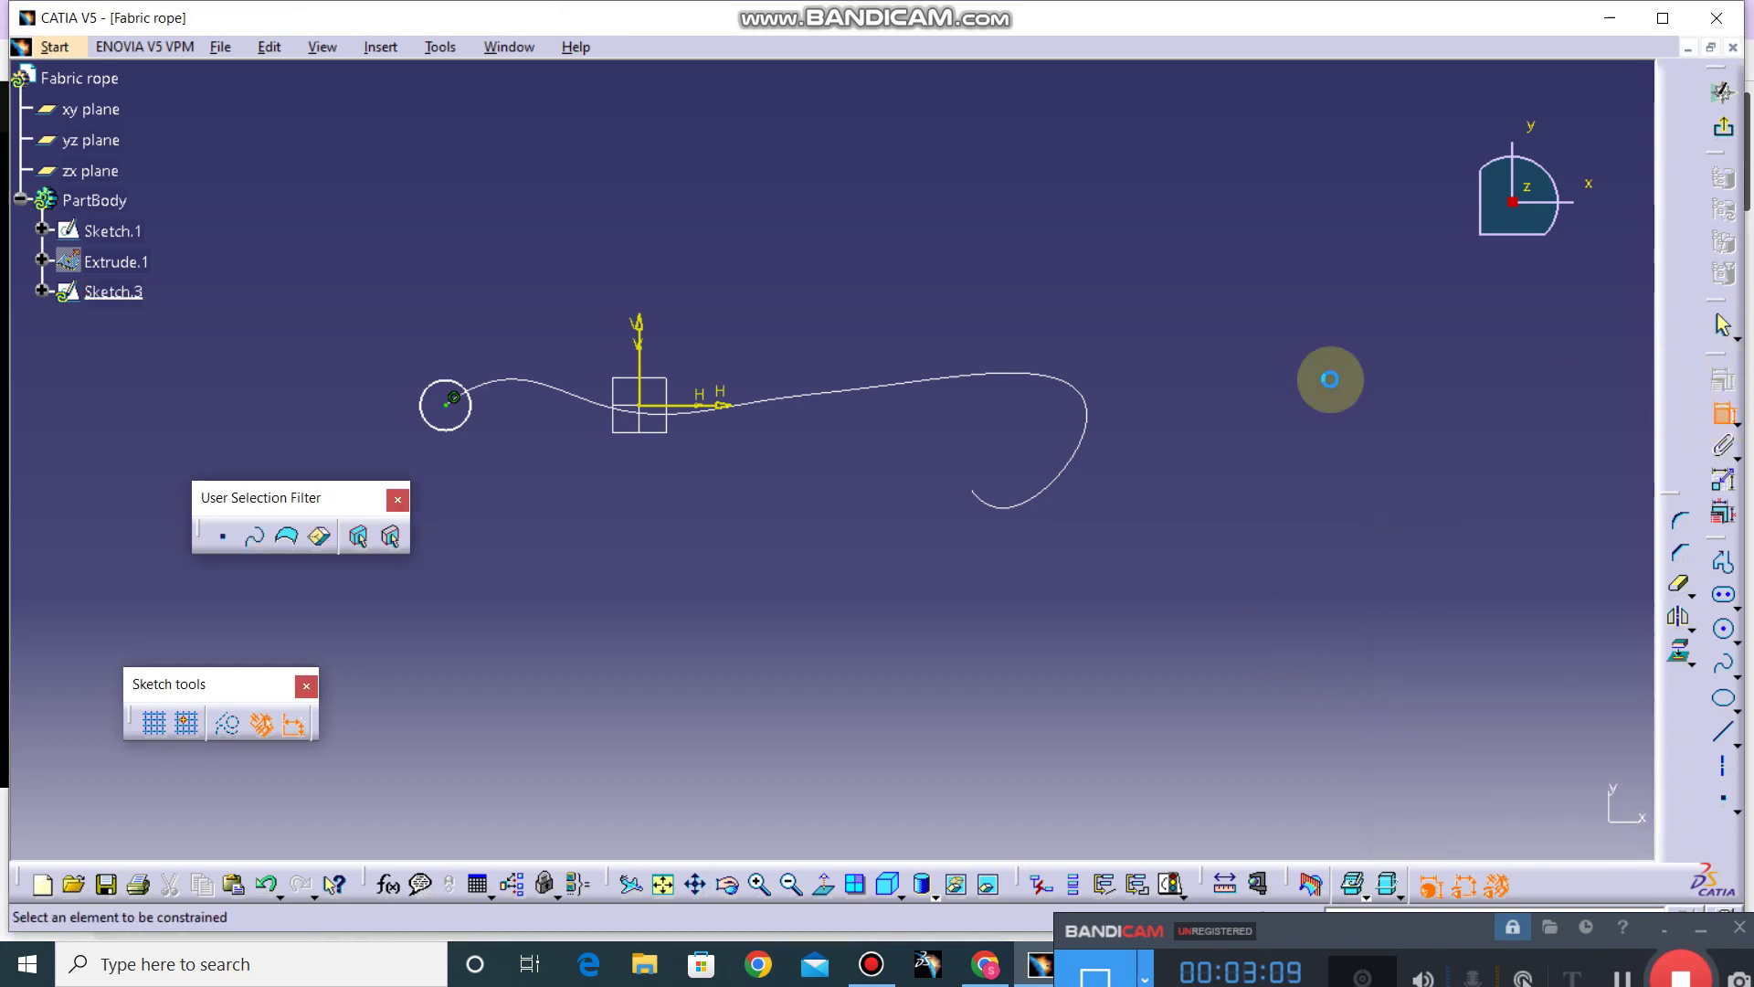
pyautogui.click(444, 391)
pyautogui.click(457, 340)
pyautogui.doubleClick(461, 342)
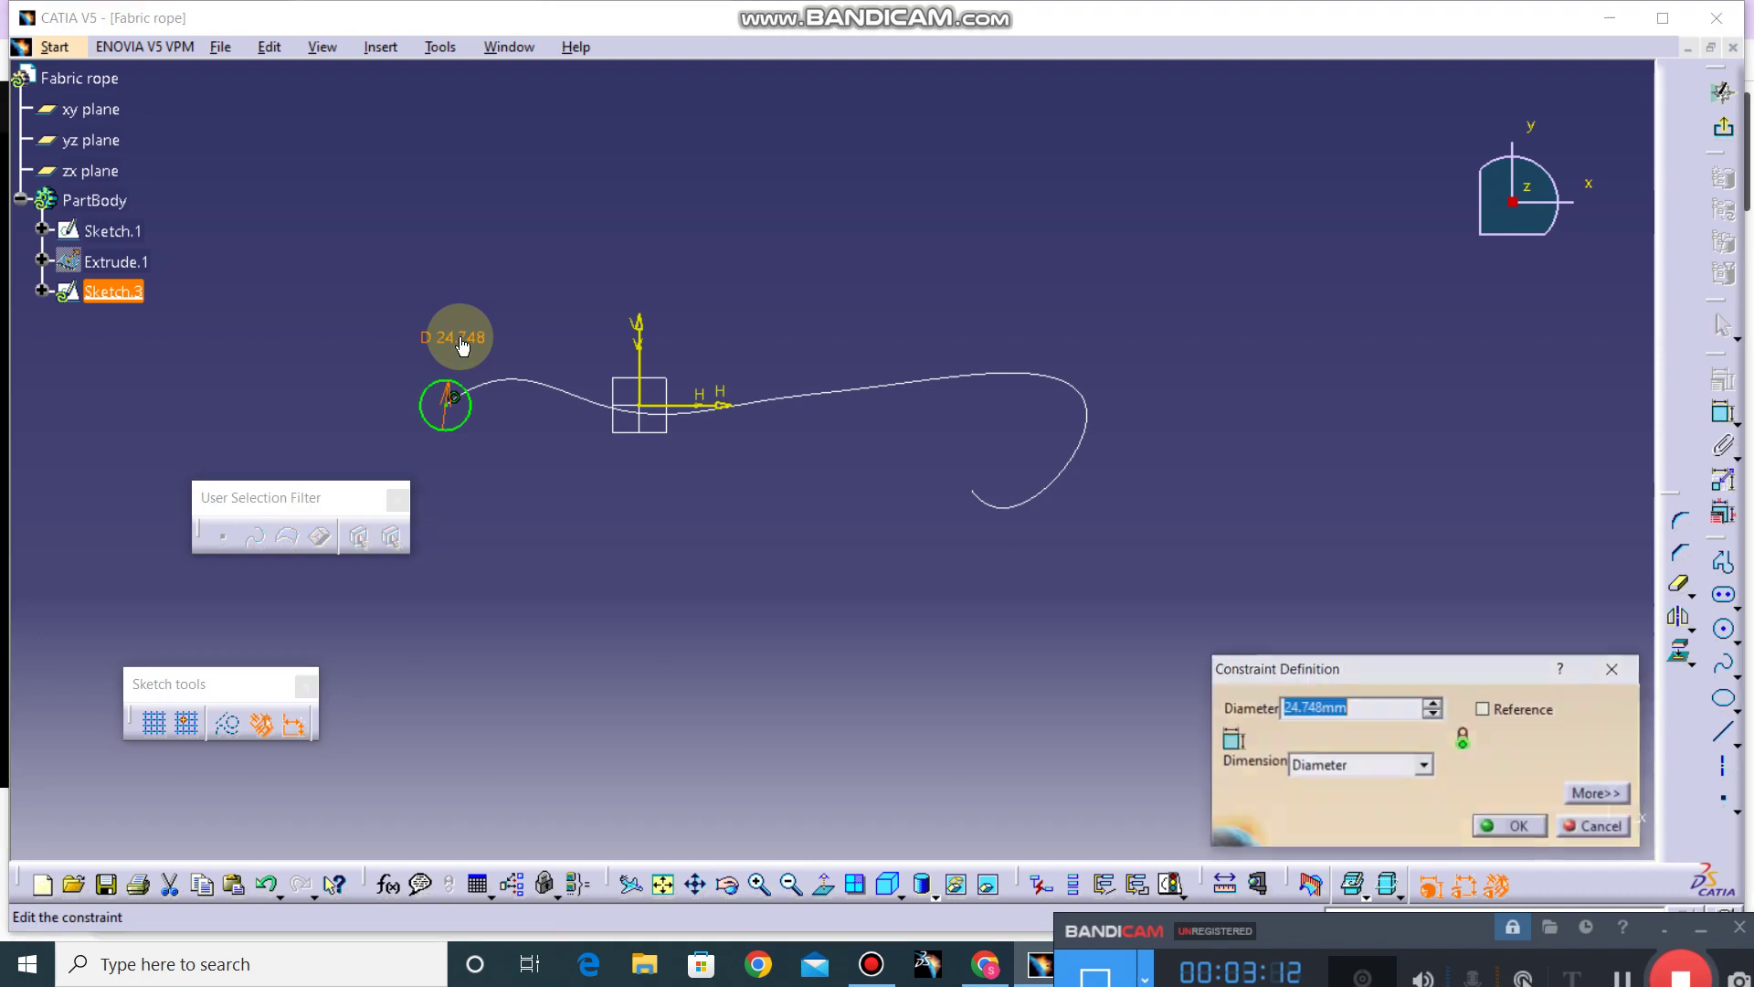
pyautogui.write('10')
pyautogui.press('Return')
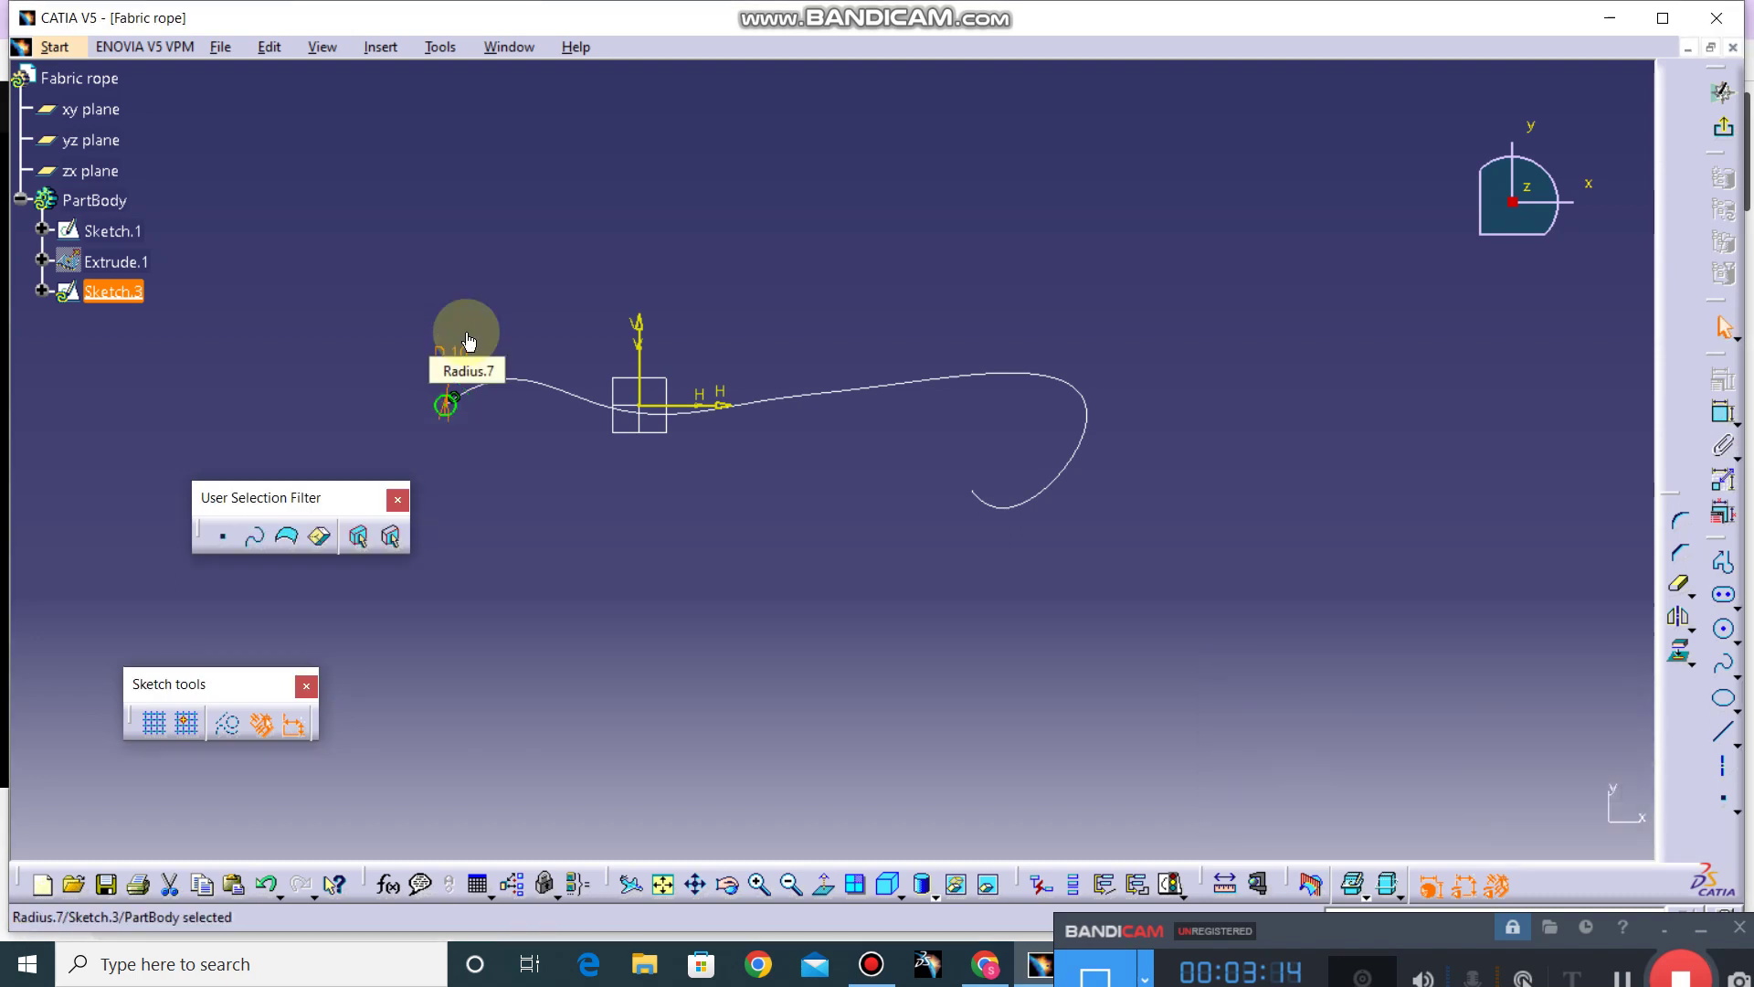
# Step: Leave the sketcher and make the Extrude.1 surface visible again
pyautogui.click(1724, 127)
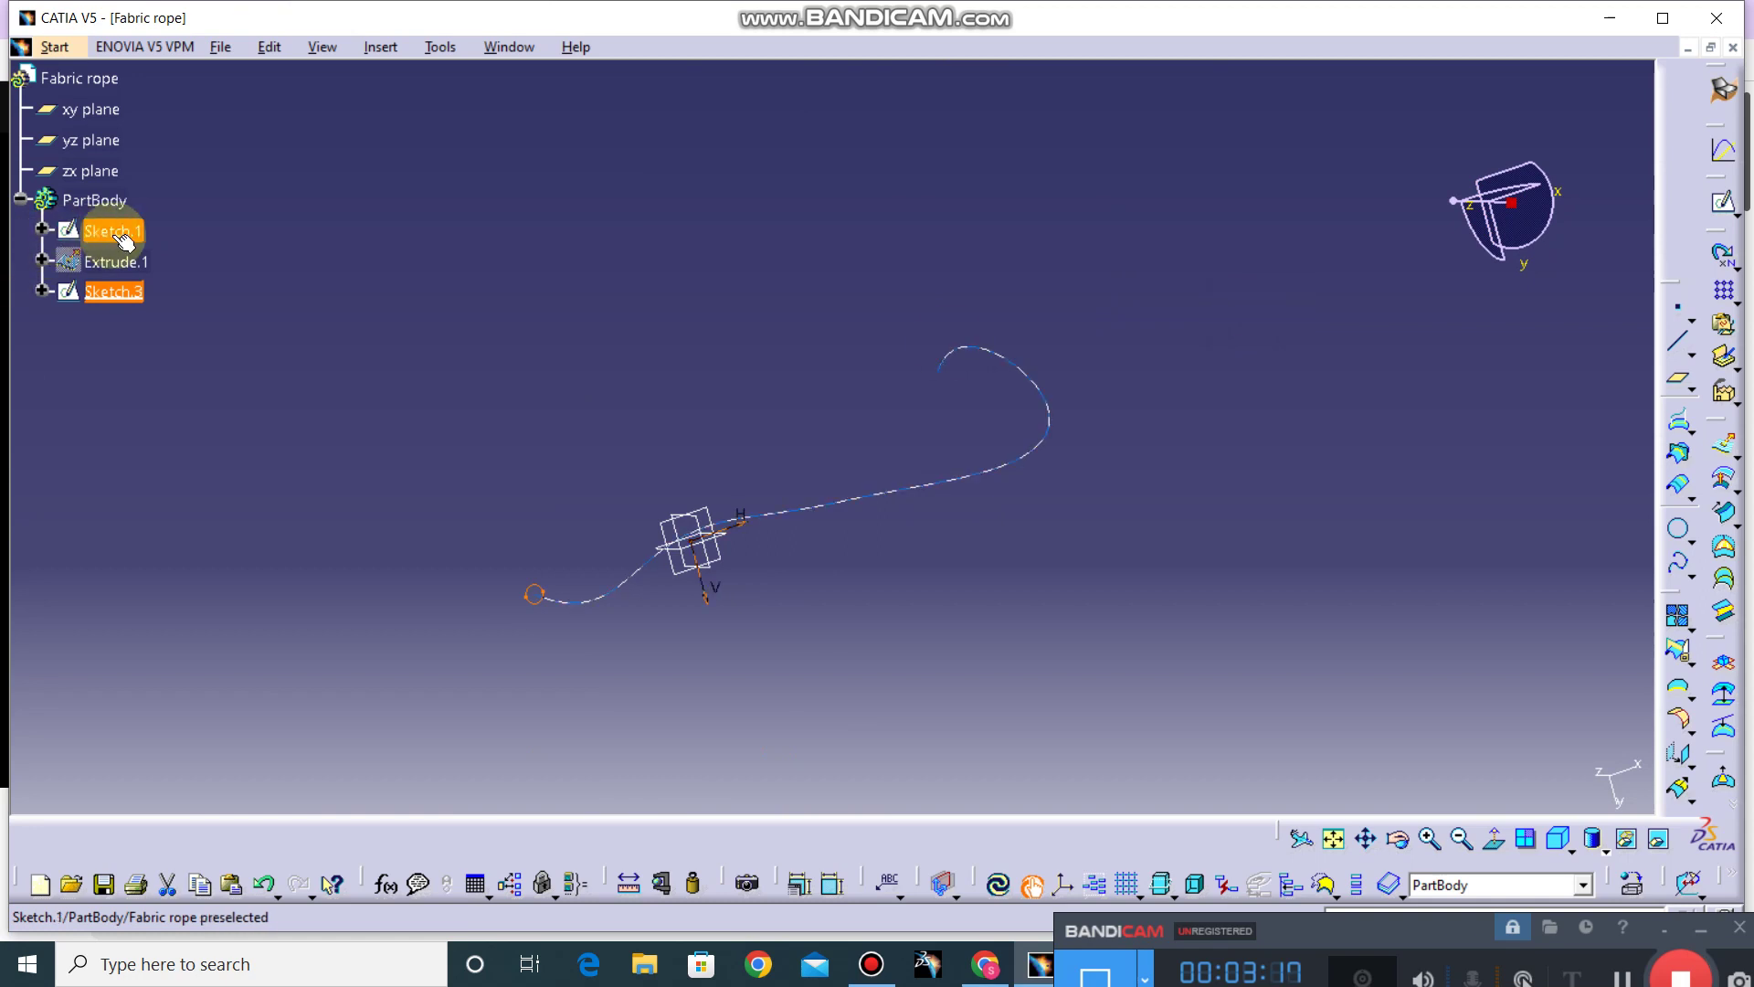
pyautogui.rightClick(123, 256)
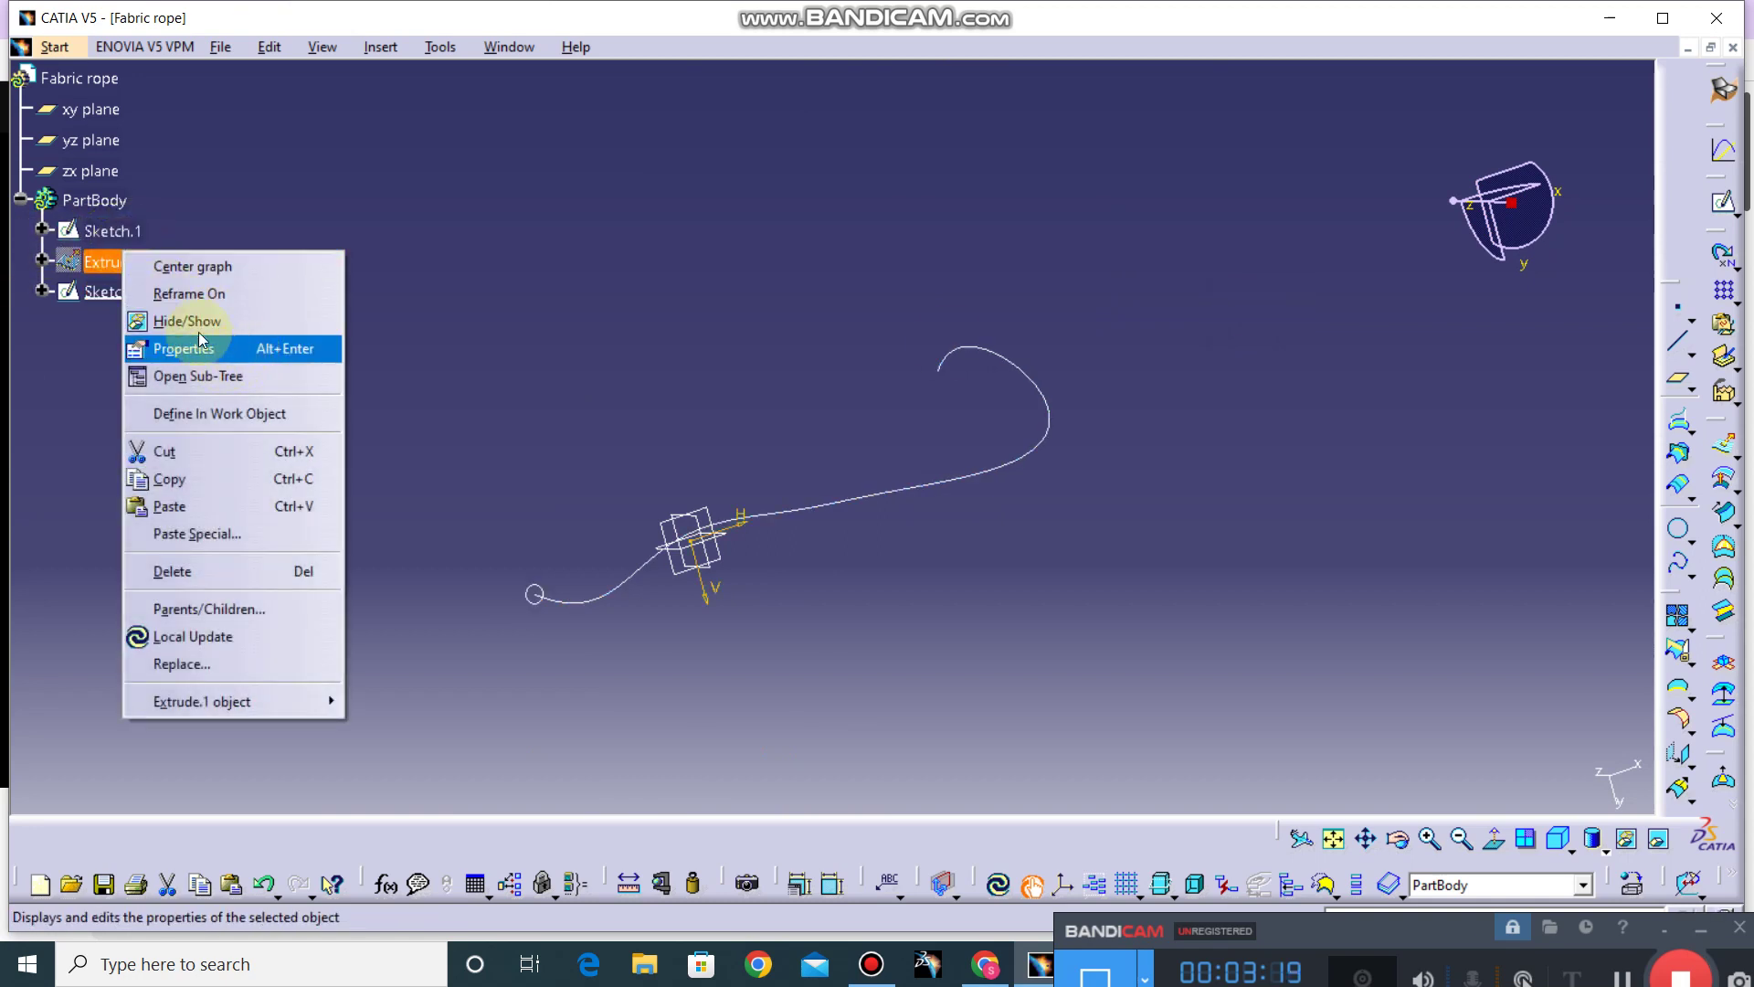
pyautogui.click(193, 322)
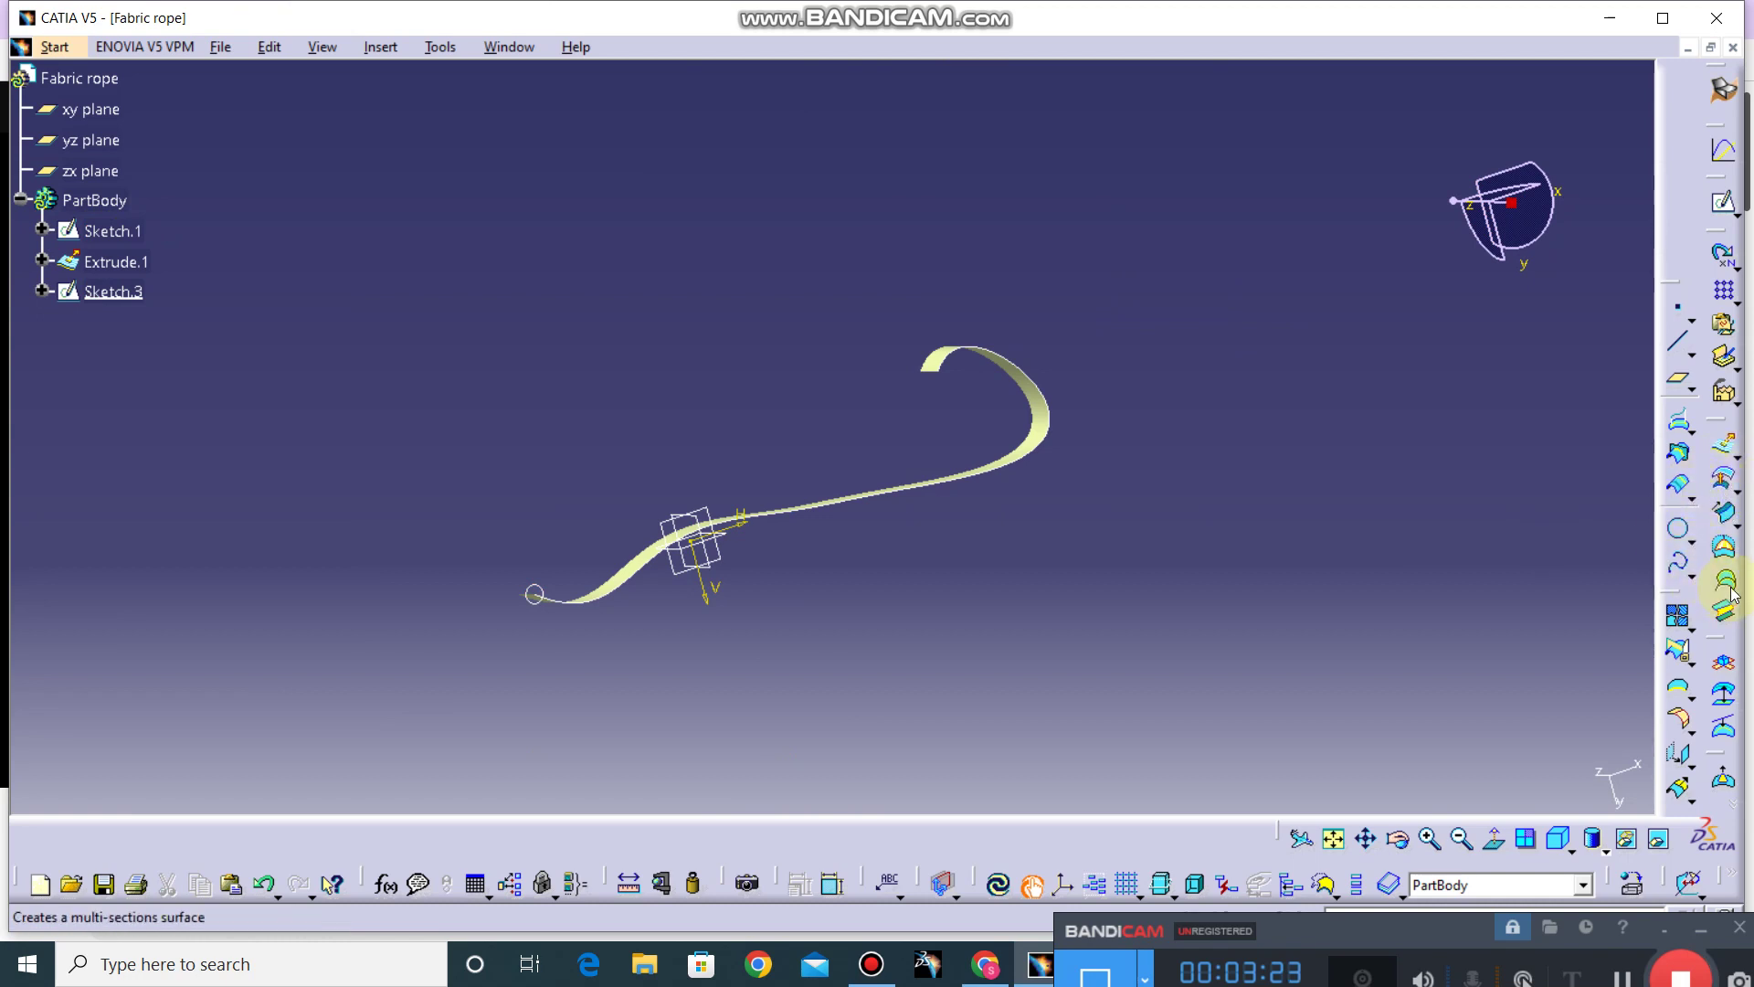
# Step: Define a sweep with profile Sketch.3, guide Sketch.1 and reference surface Extrude.1, then preview it
pyautogui.click(1726, 514)
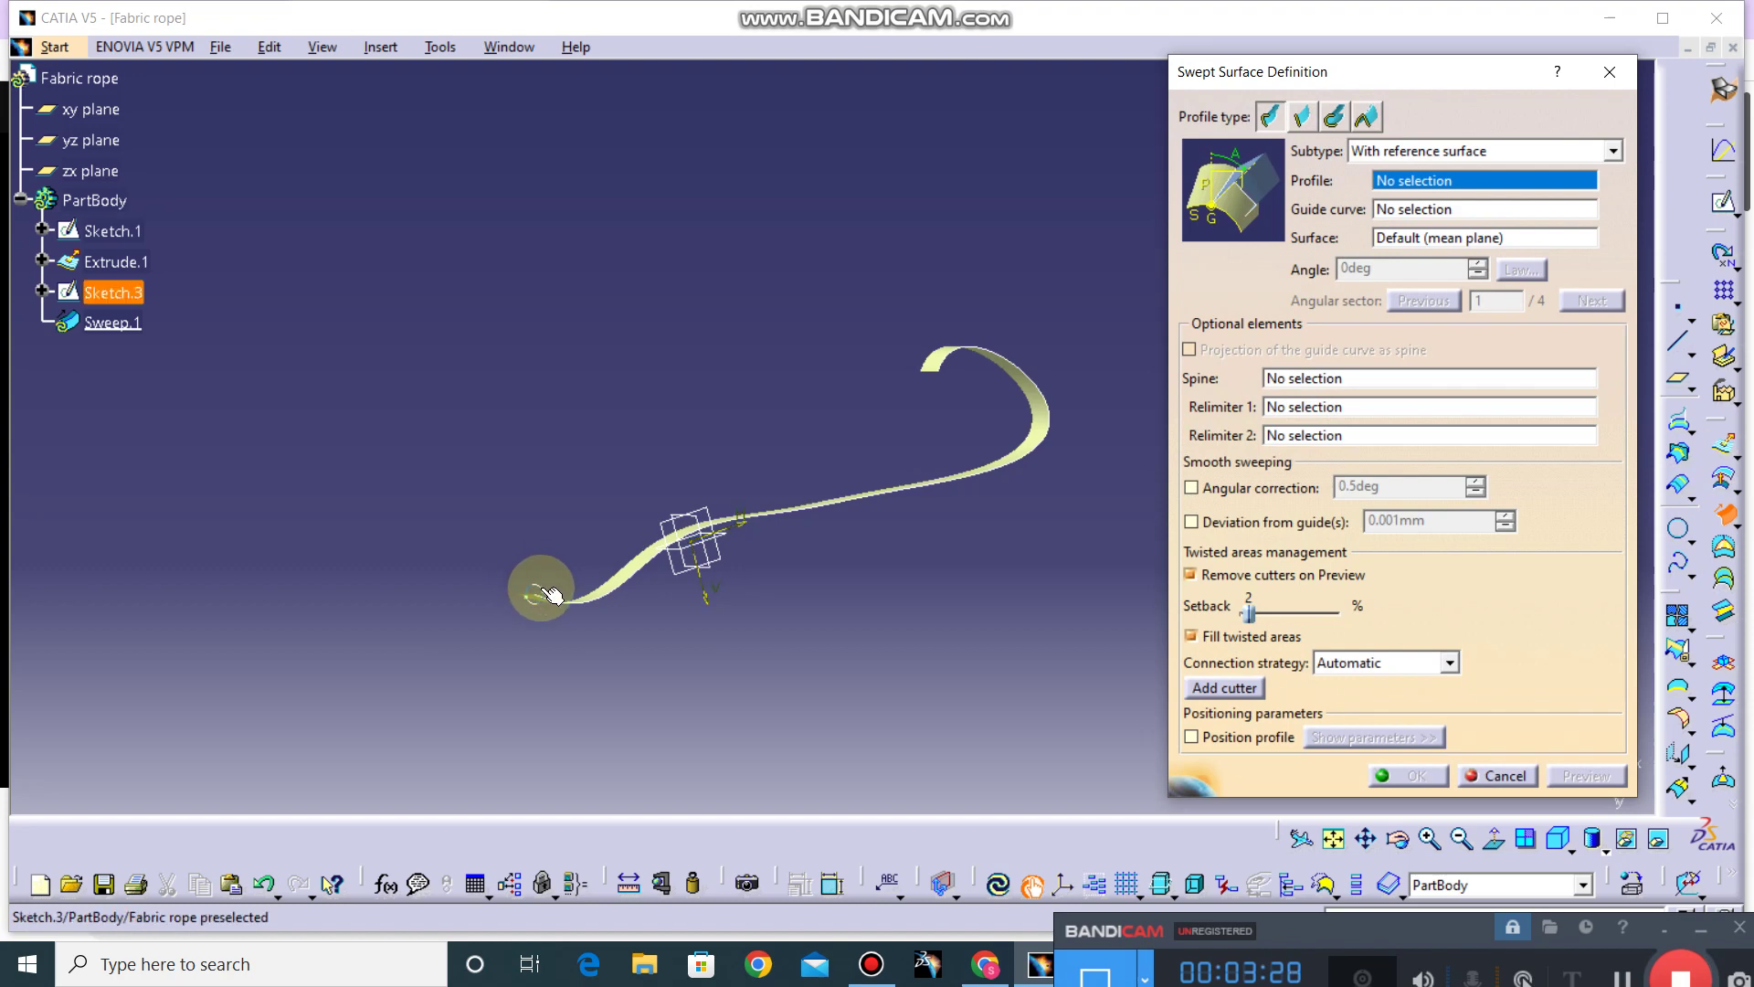
pyautogui.click(532, 586)
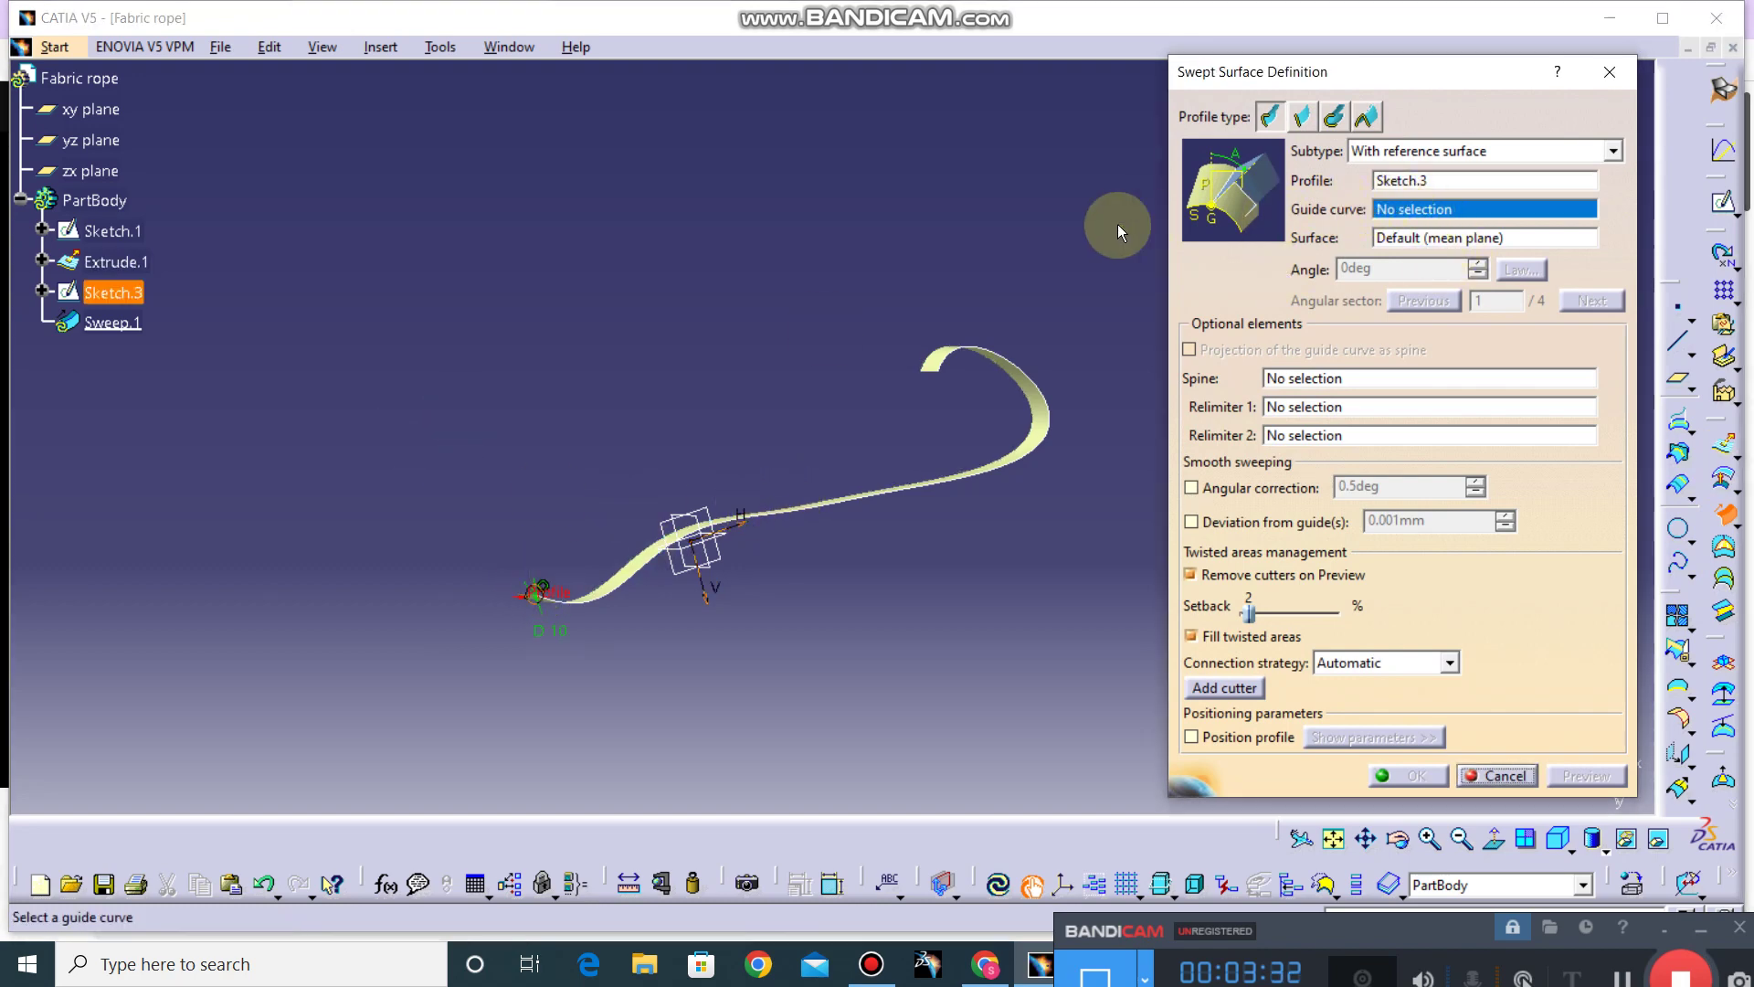
pyautogui.click(129, 228)
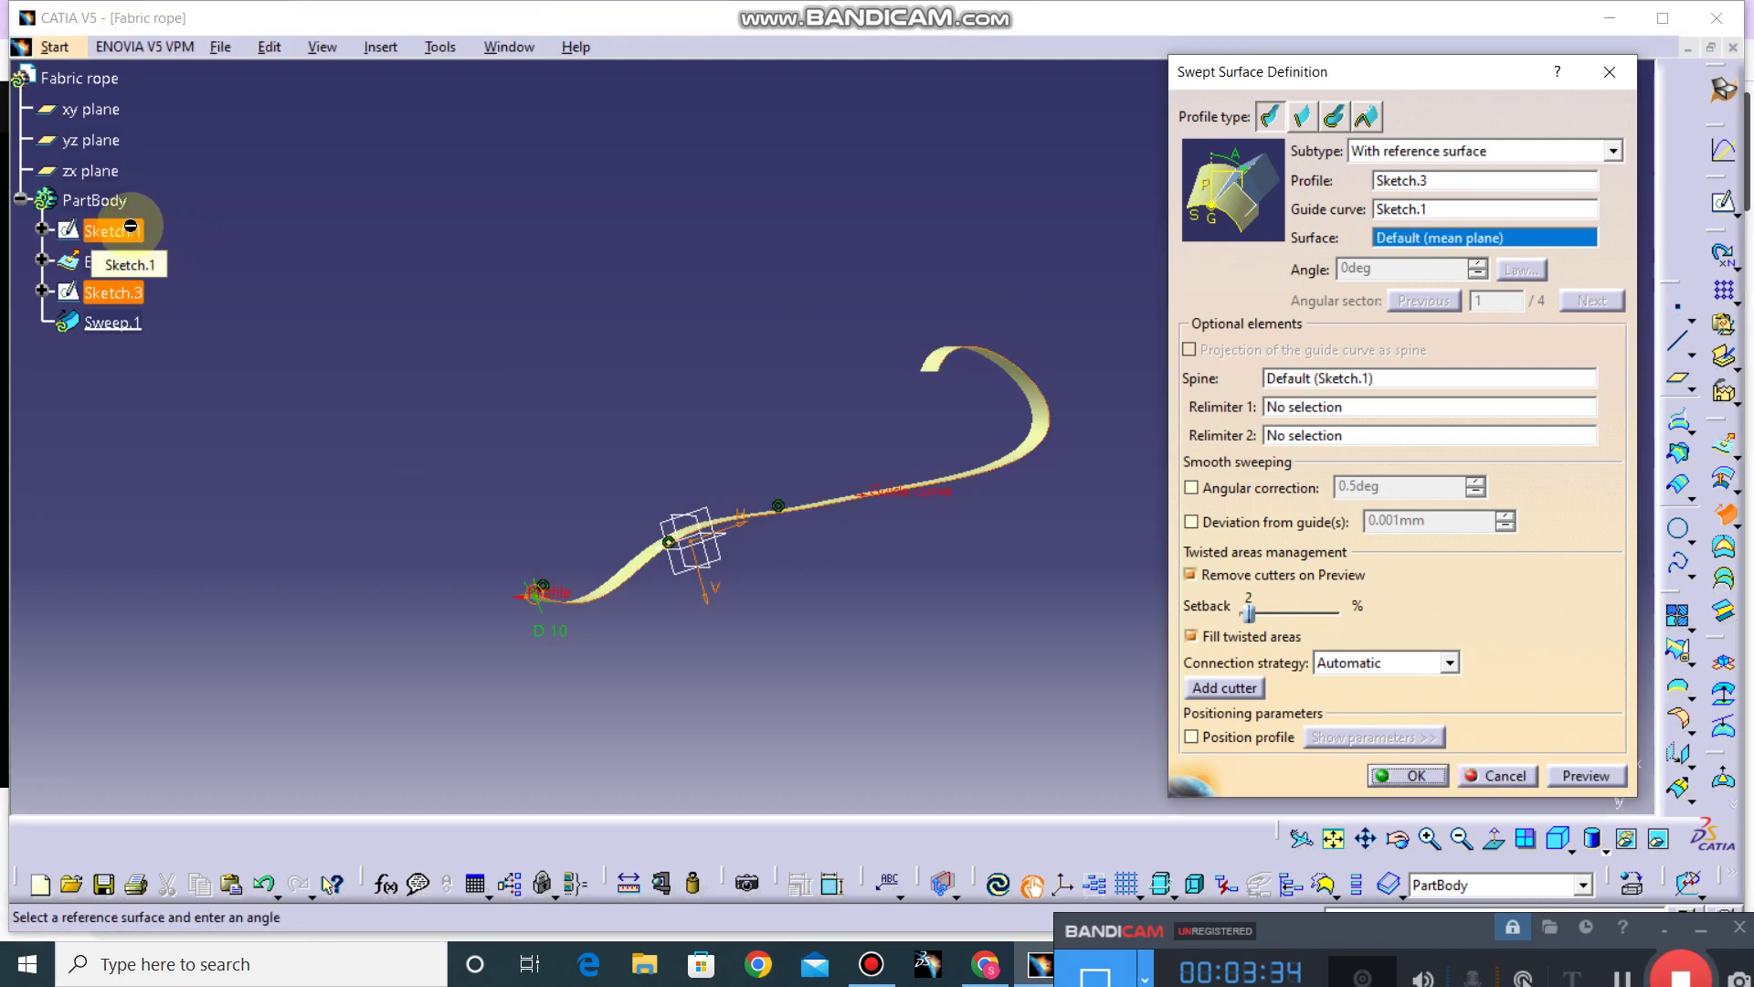
pyautogui.moveTo(835, 588); pyautogui.dragTo(864, 470, button='middle')
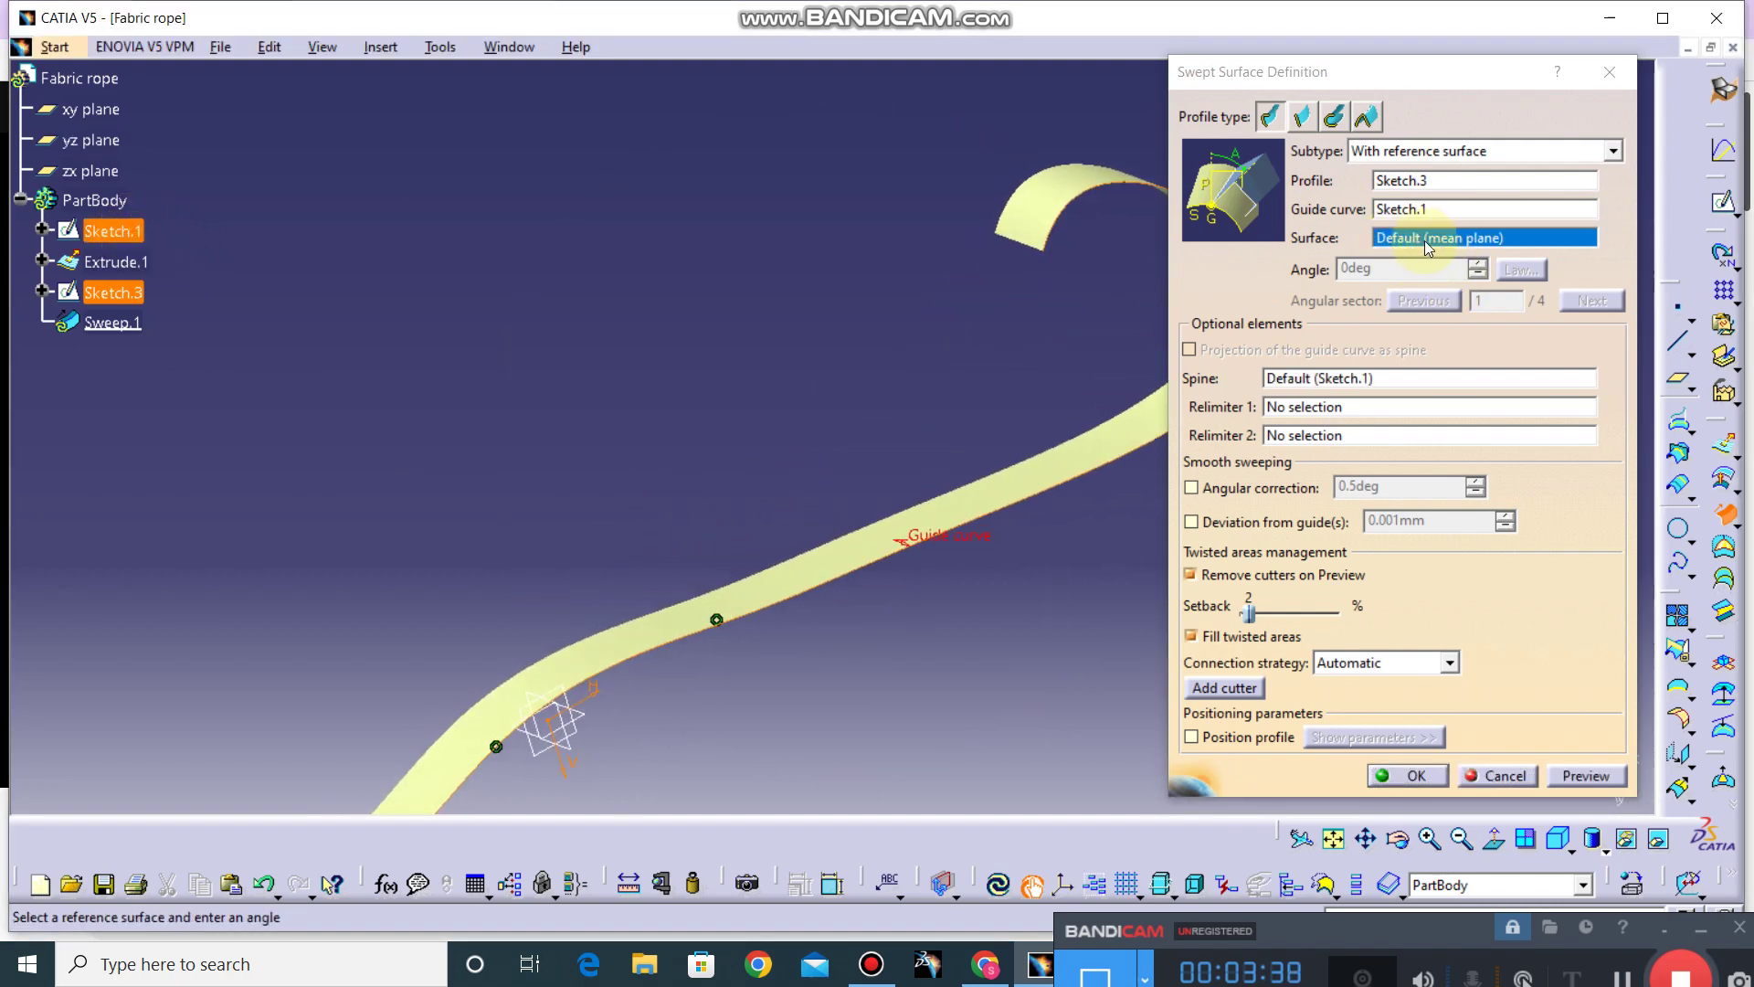
pyautogui.click(1010, 497)
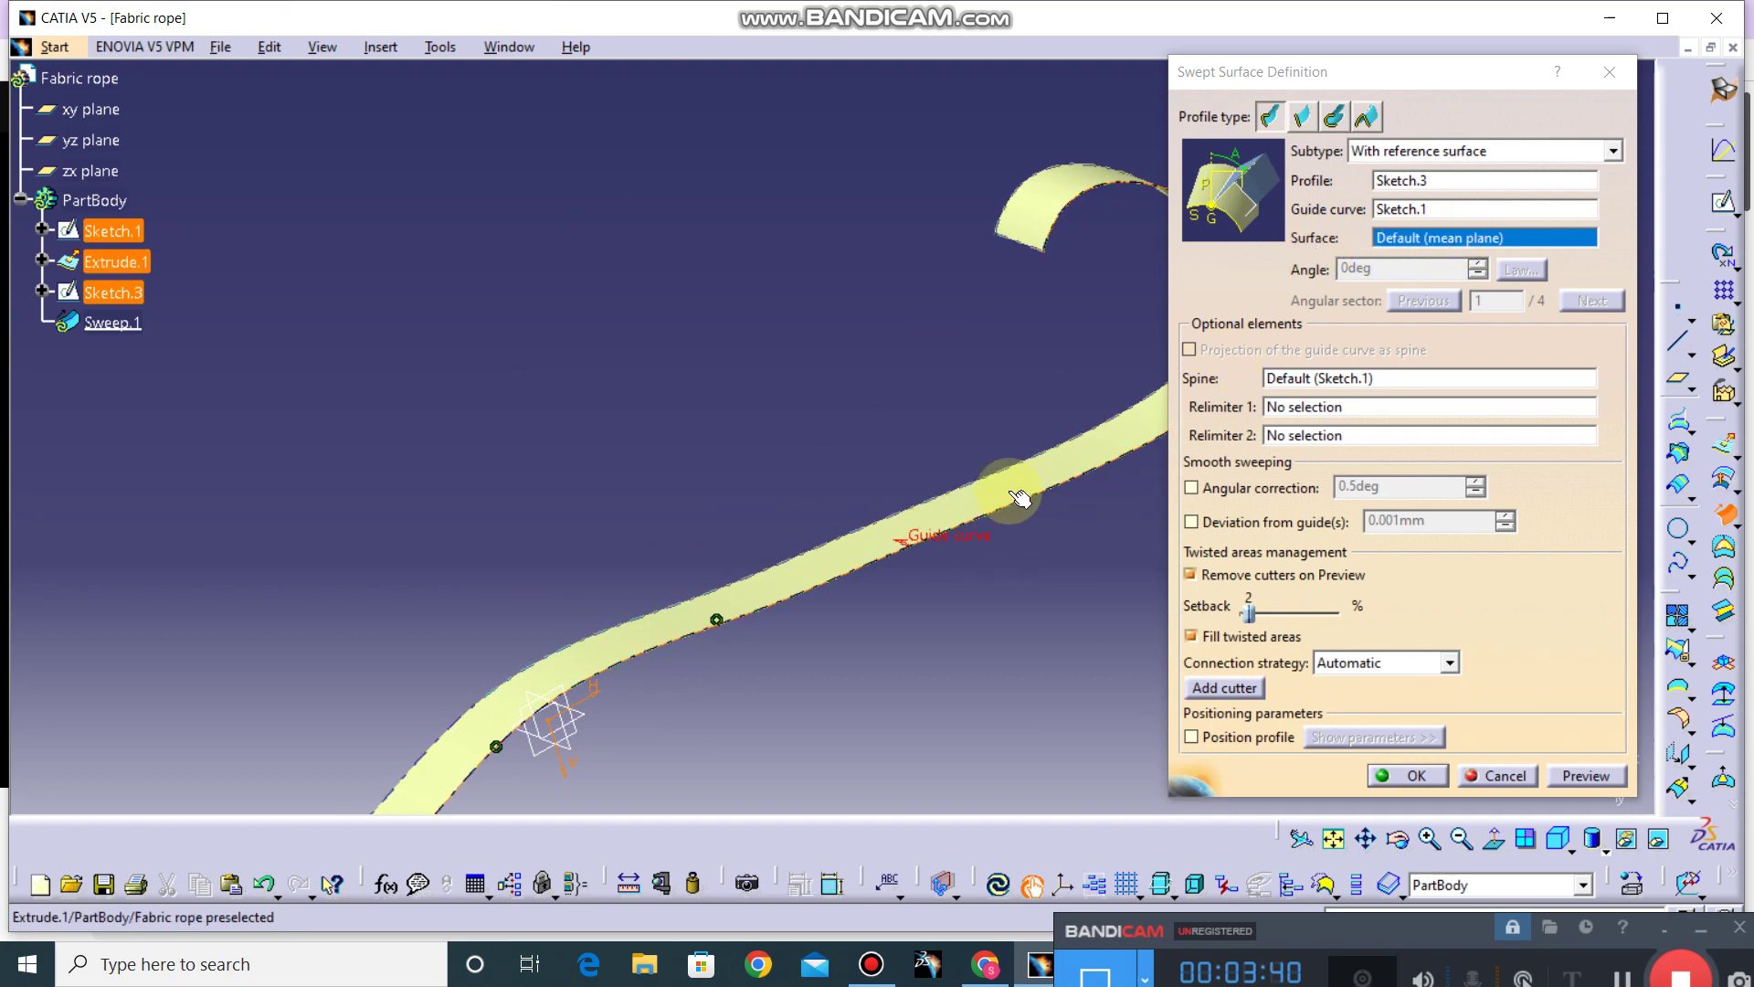
pyautogui.click(1587, 776)
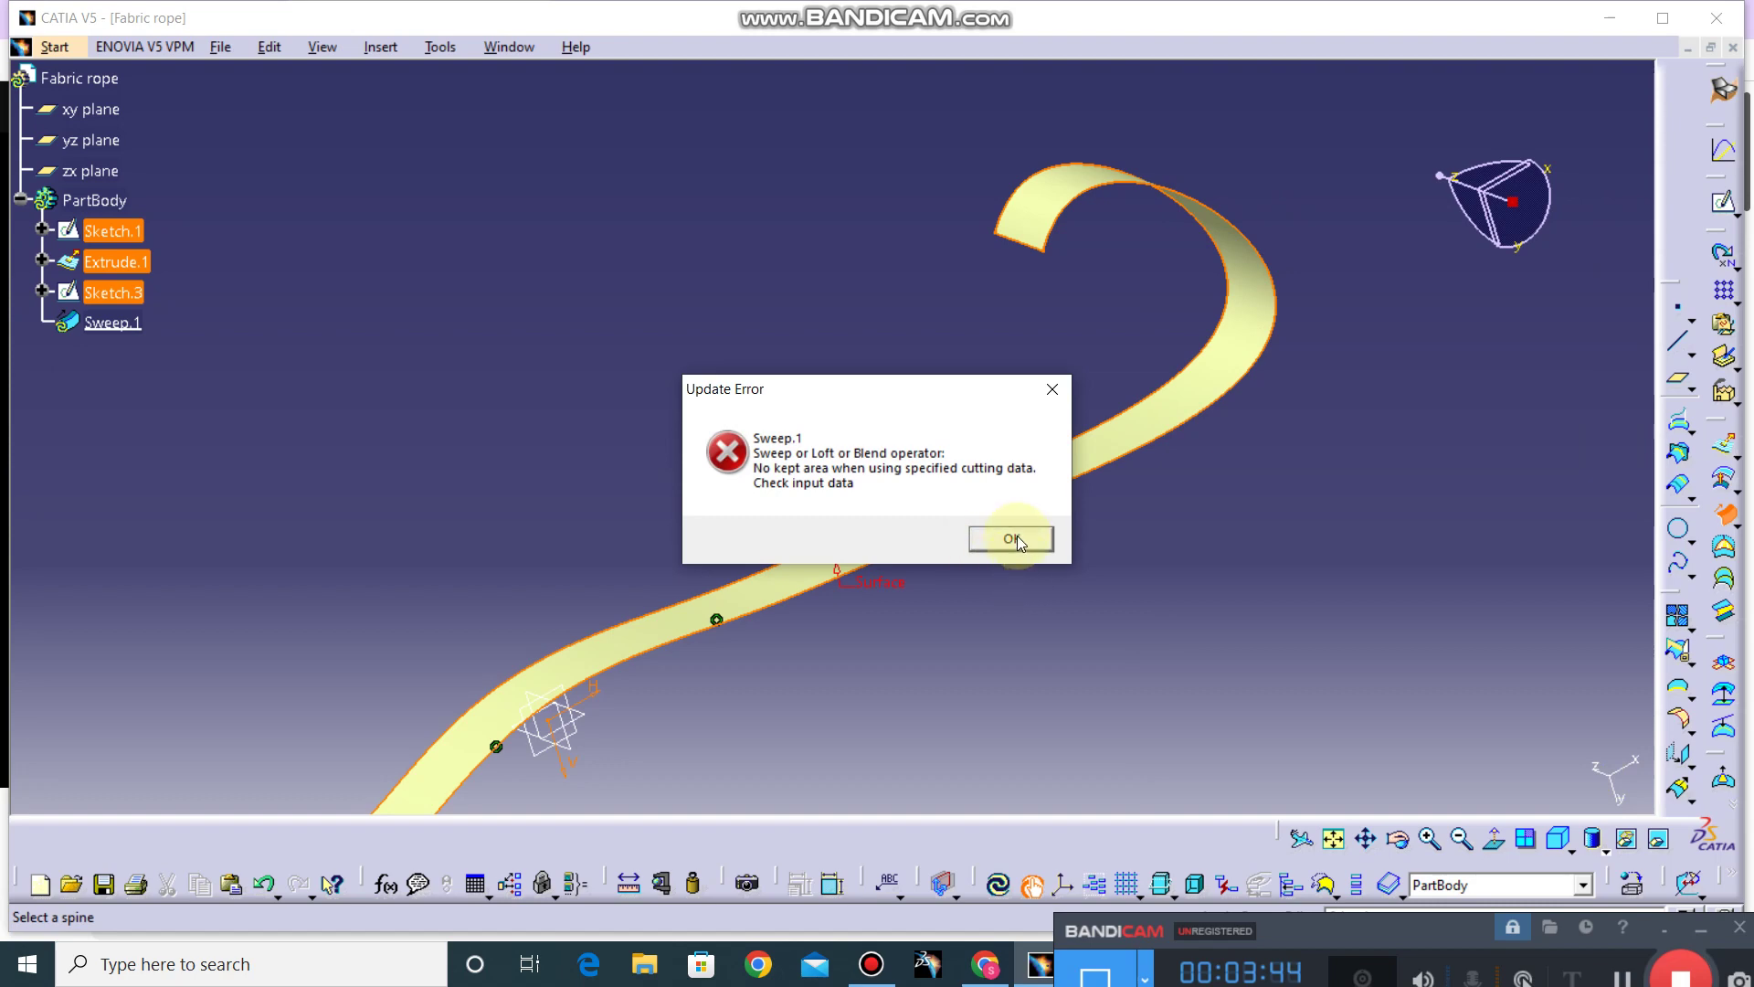
pyautogui.click(1013, 539)
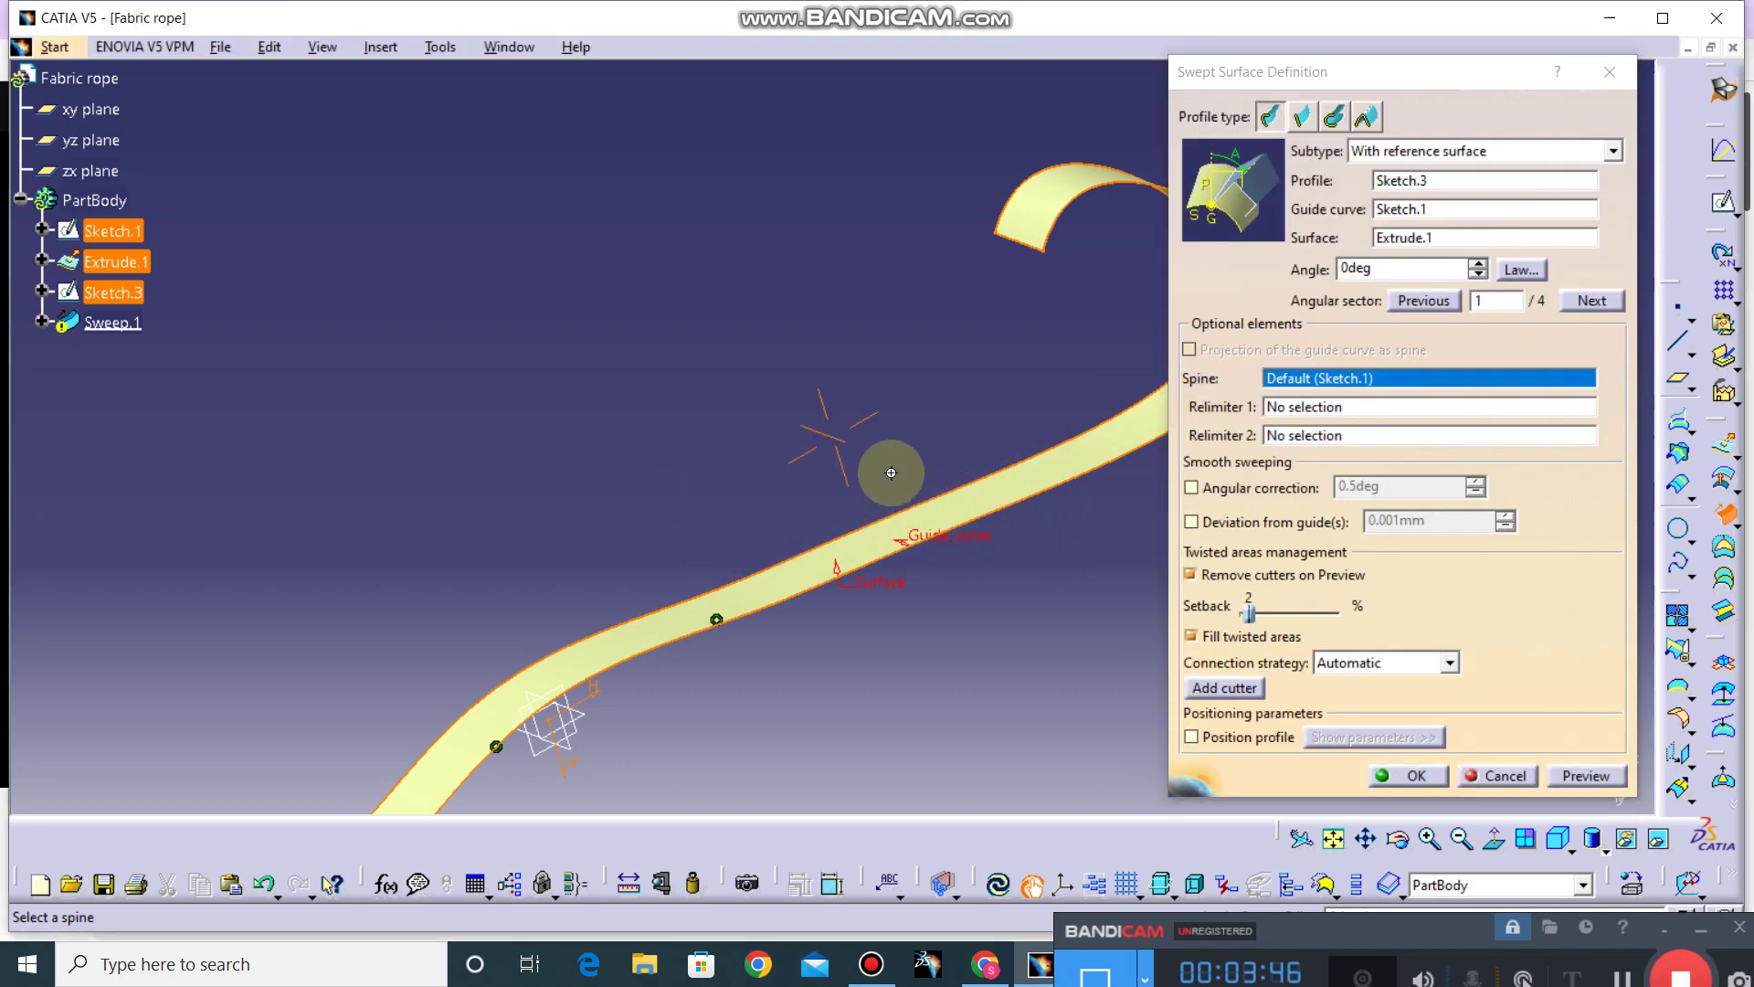
# Step: Apply a linear twist law from 0 to 360deg, preview, and create Sweep.1
pyautogui.click(1519, 269)
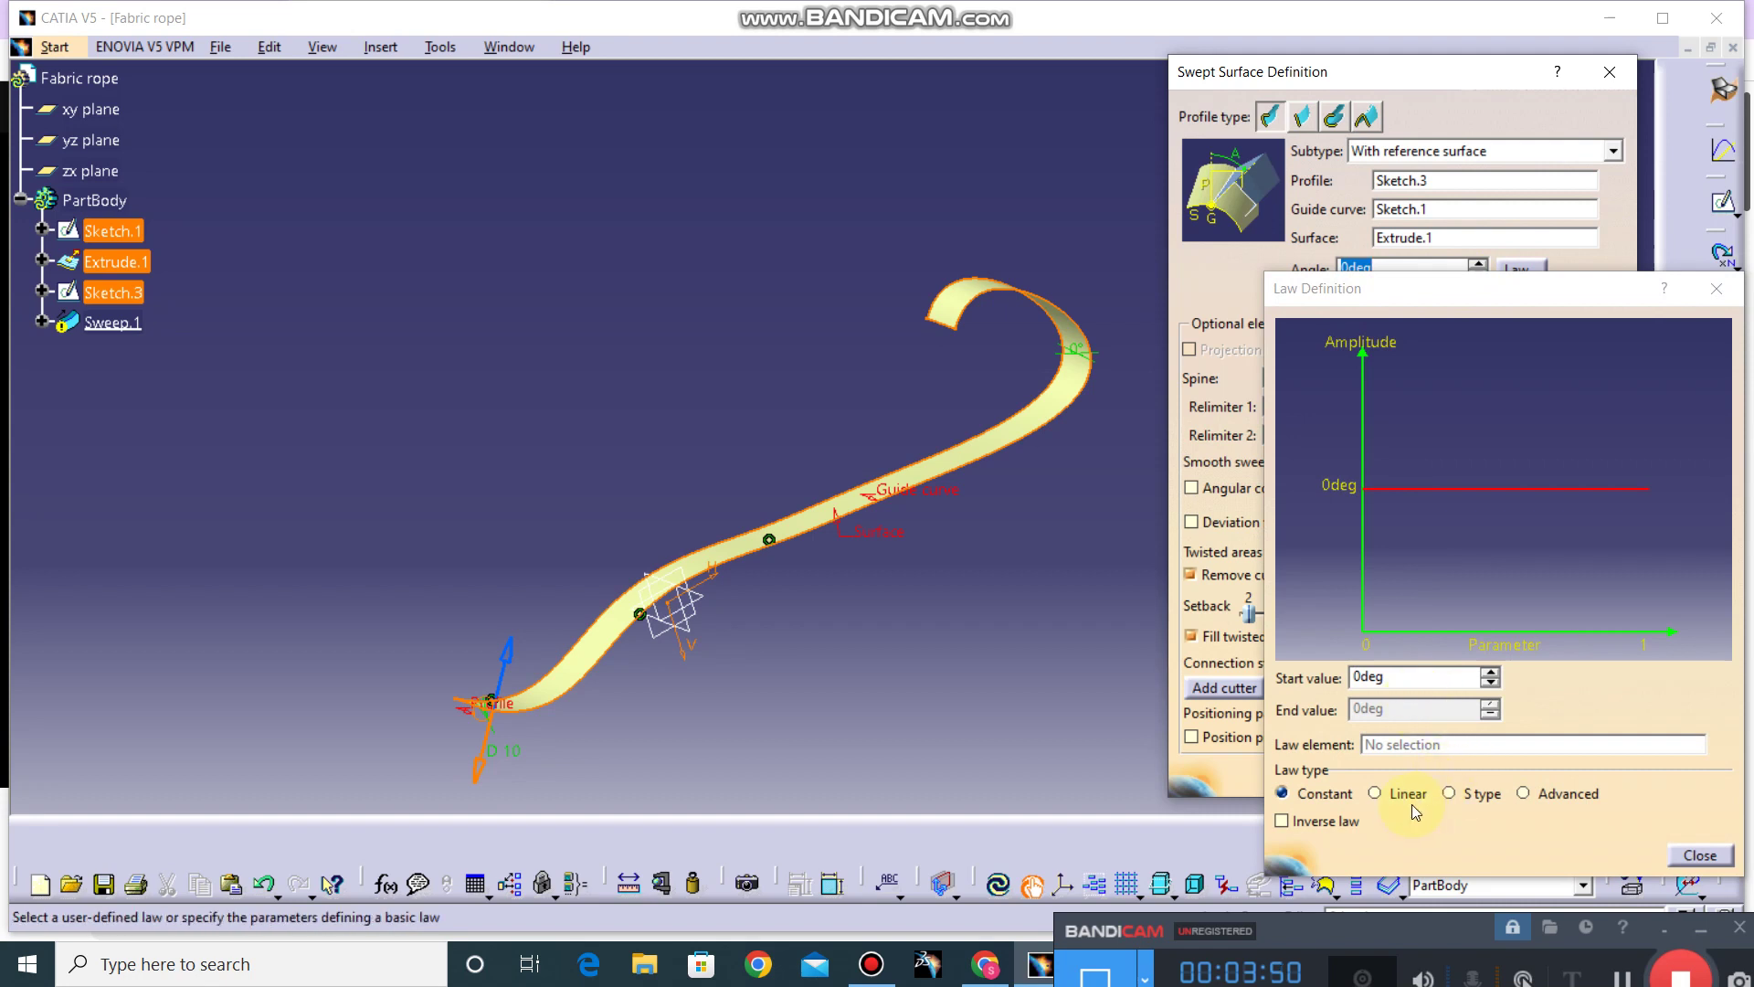
pyautogui.click(1377, 794)
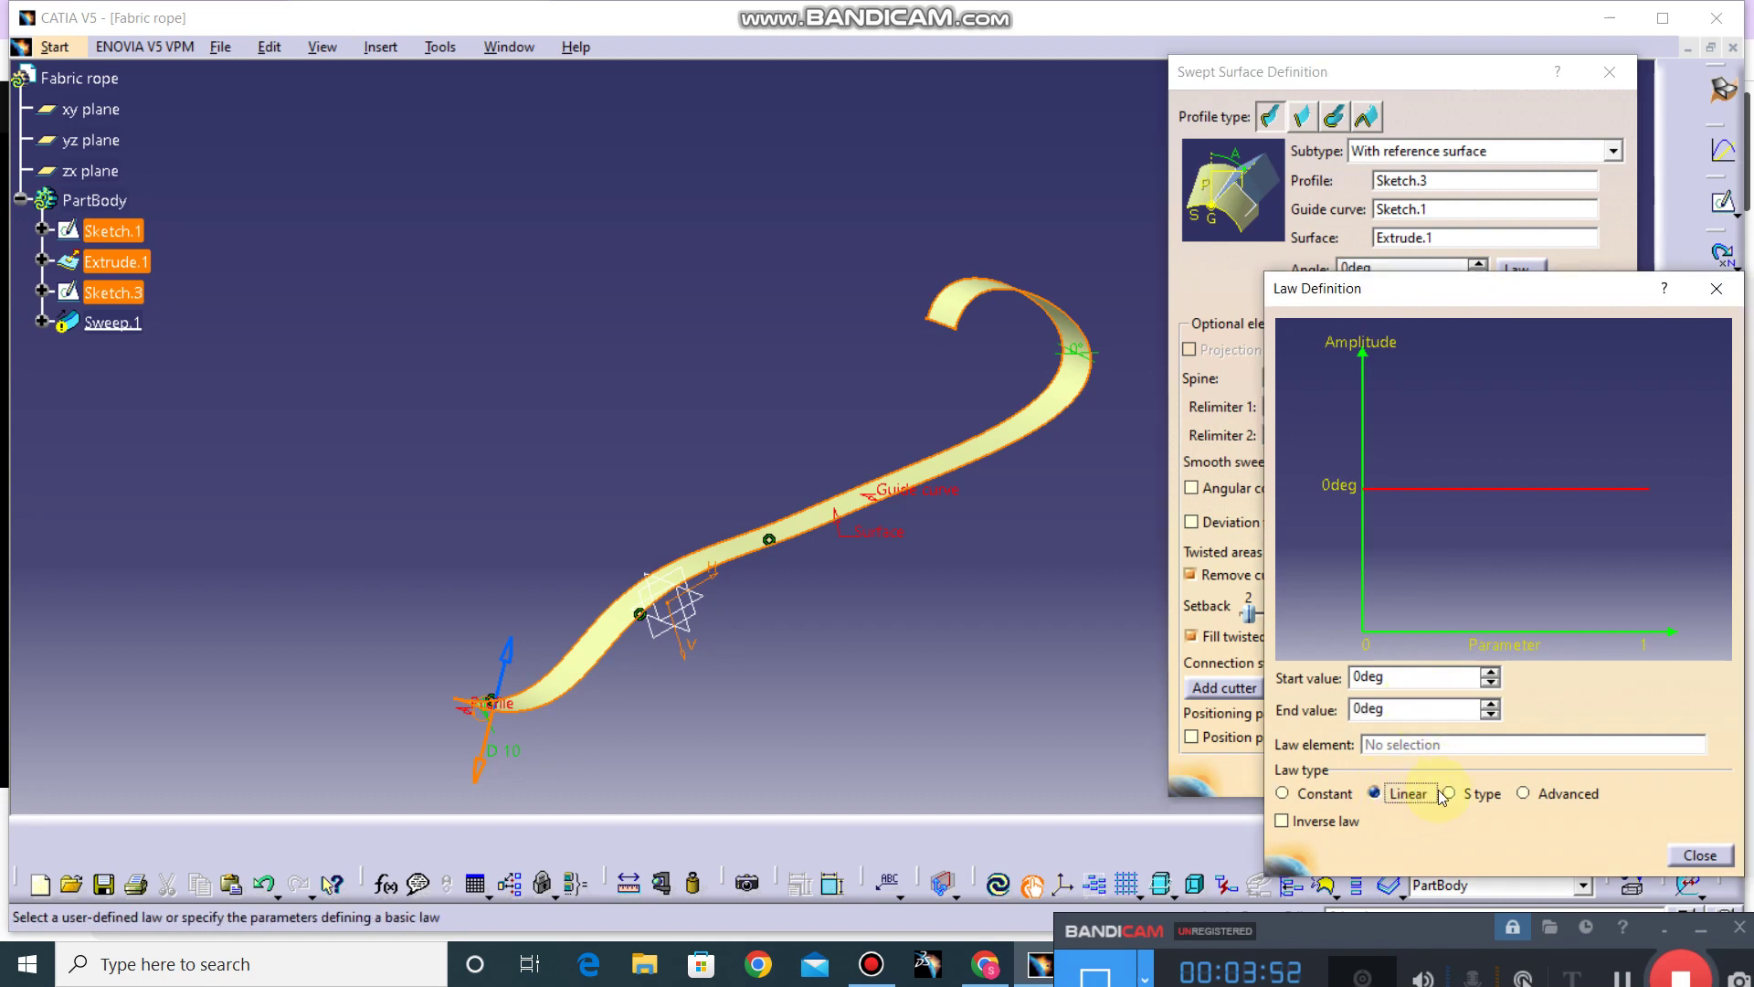
pyautogui.click(1491, 708)
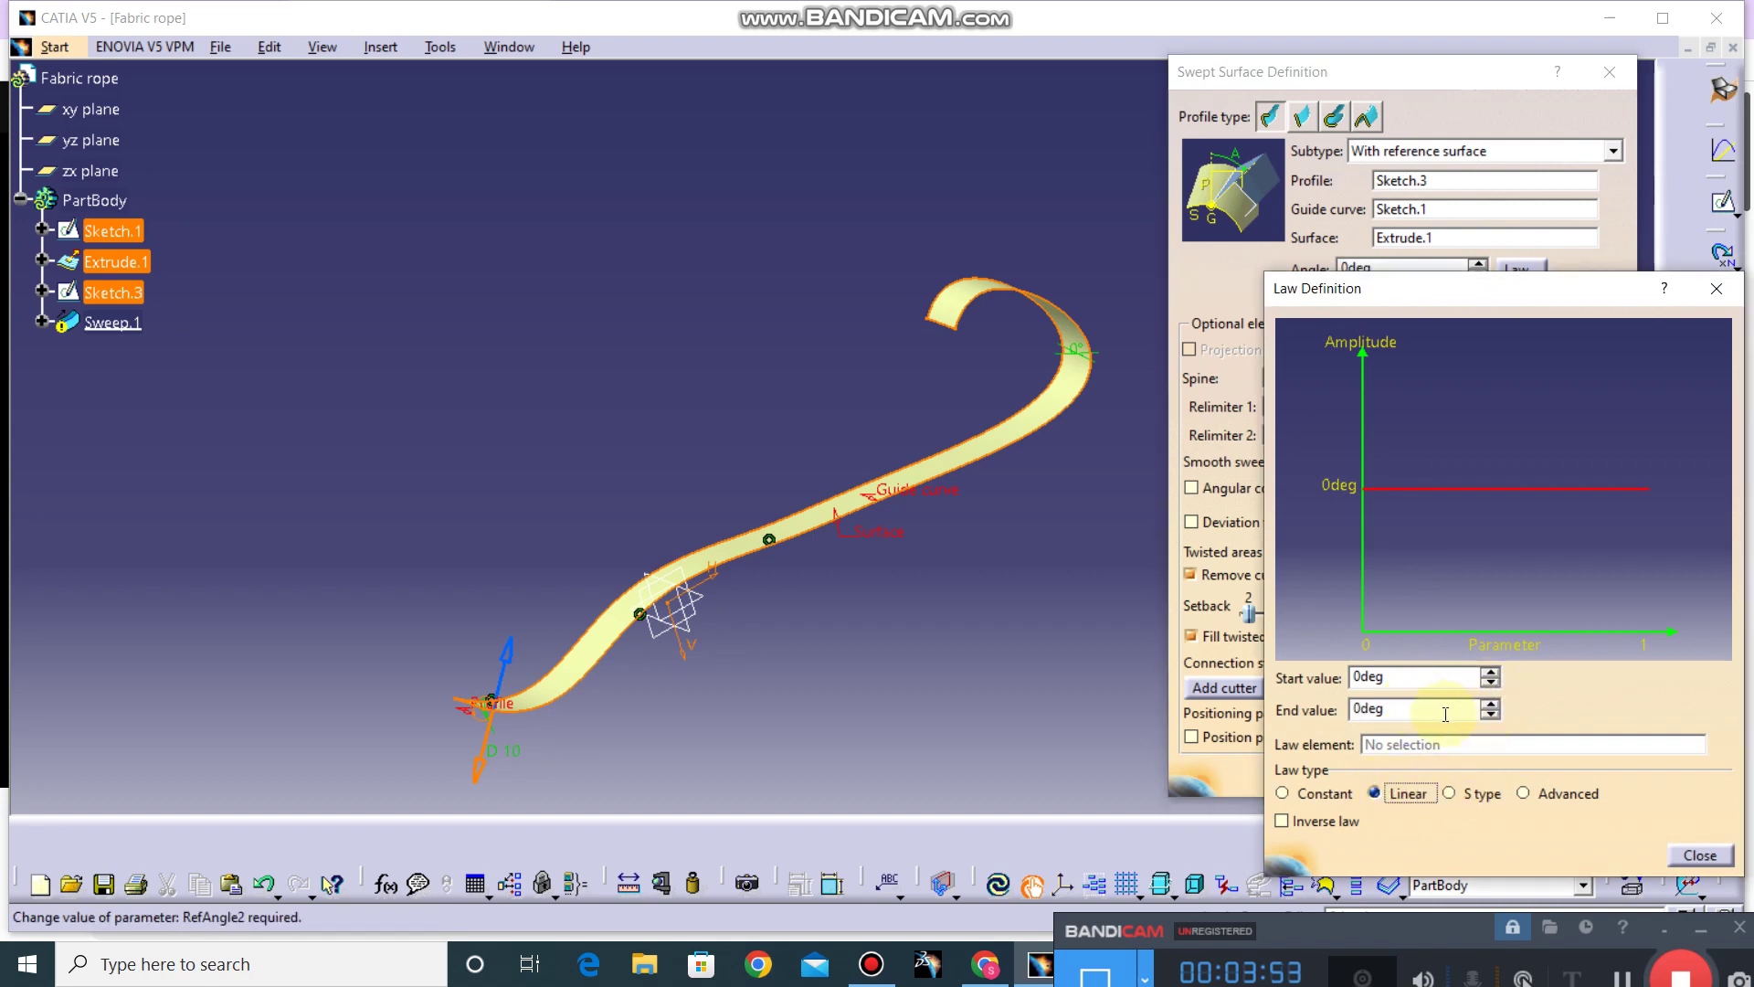
pyautogui.write('3600')
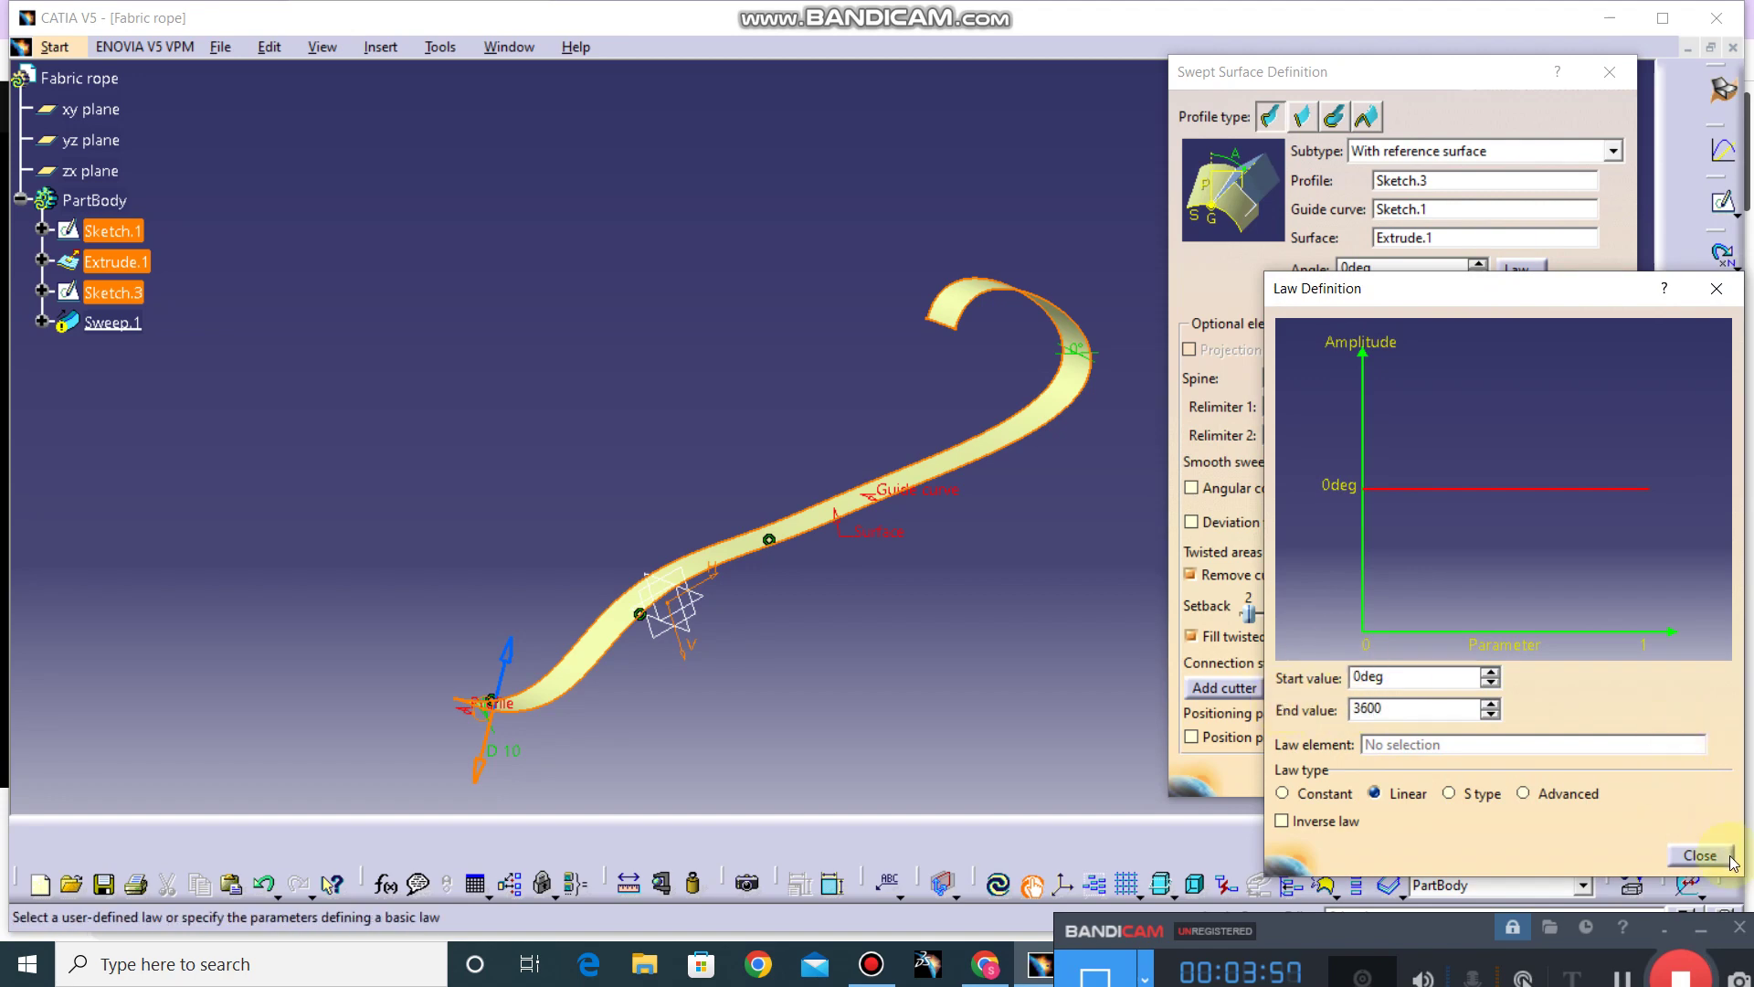
pyautogui.click(1699, 854)
pyautogui.click(1608, 777)
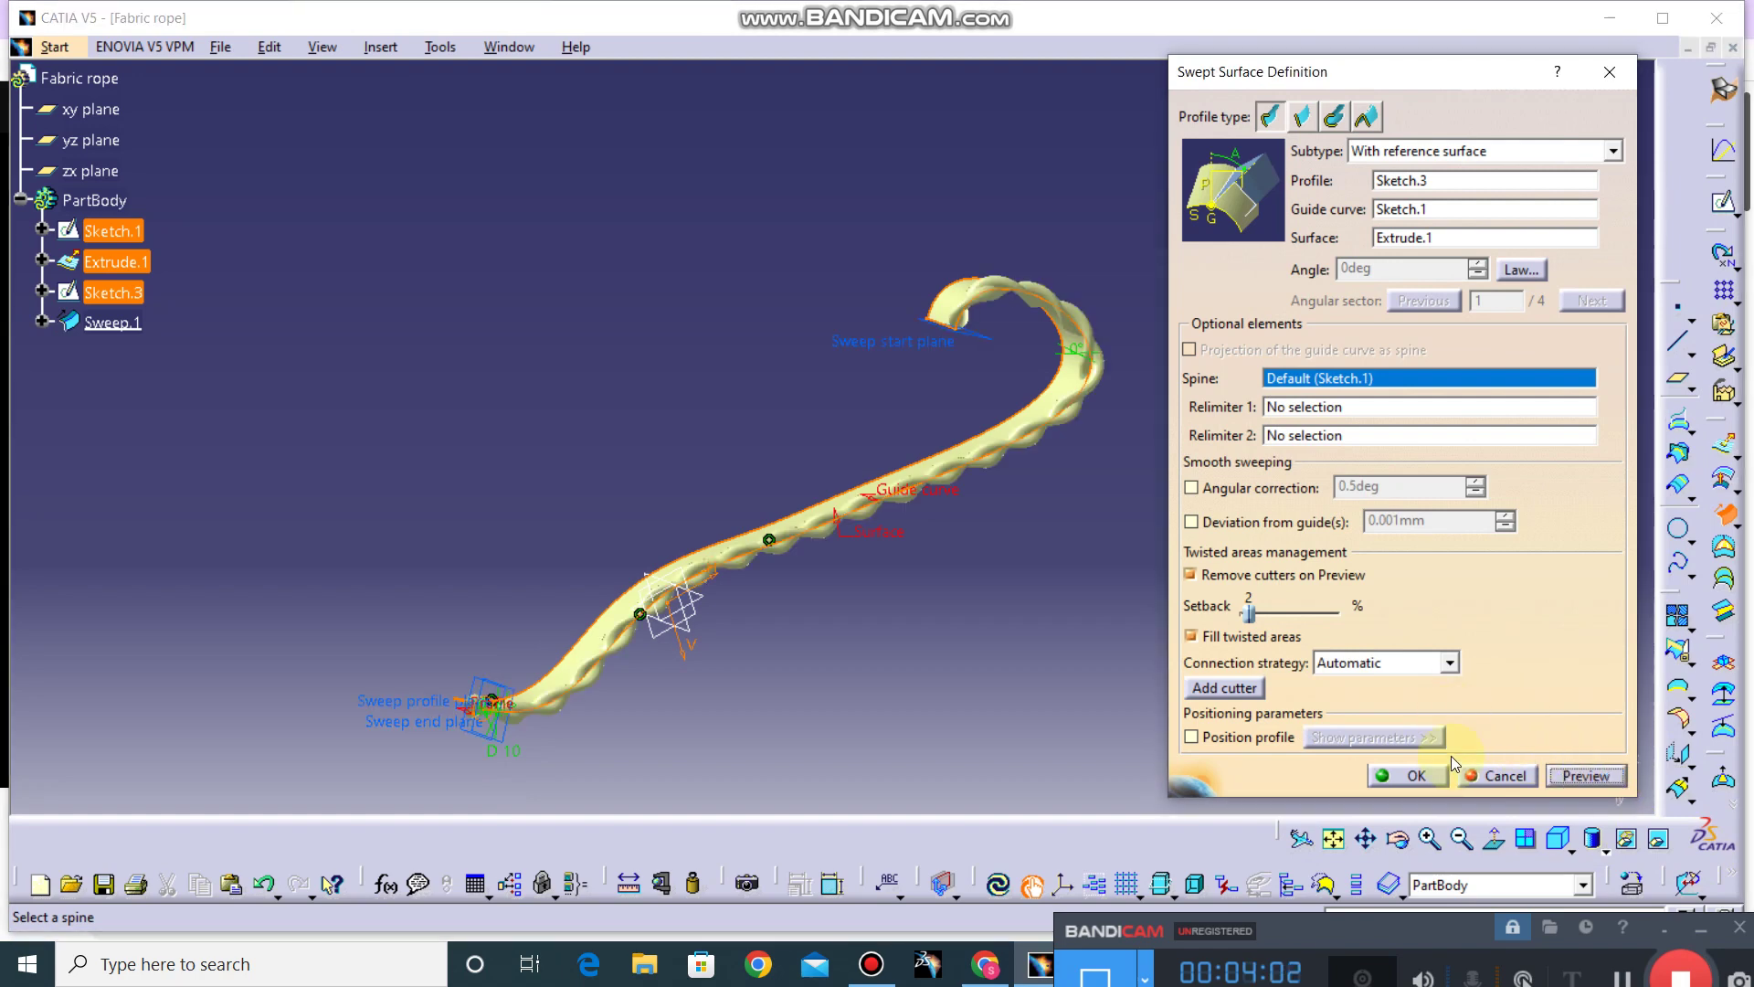
pyautogui.click(1412, 776)
# Step: Hide the Extrude.1 ribbon and orbit the view so the rope lies horizontal
pyautogui.moveTo(1037, 502)
pyautogui.mouseDown(button='middle')
pyautogui.moveTo(1120, 587)
pyautogui.moveTo(1142, 514)
pyautogui.mouseUp(button='middle')
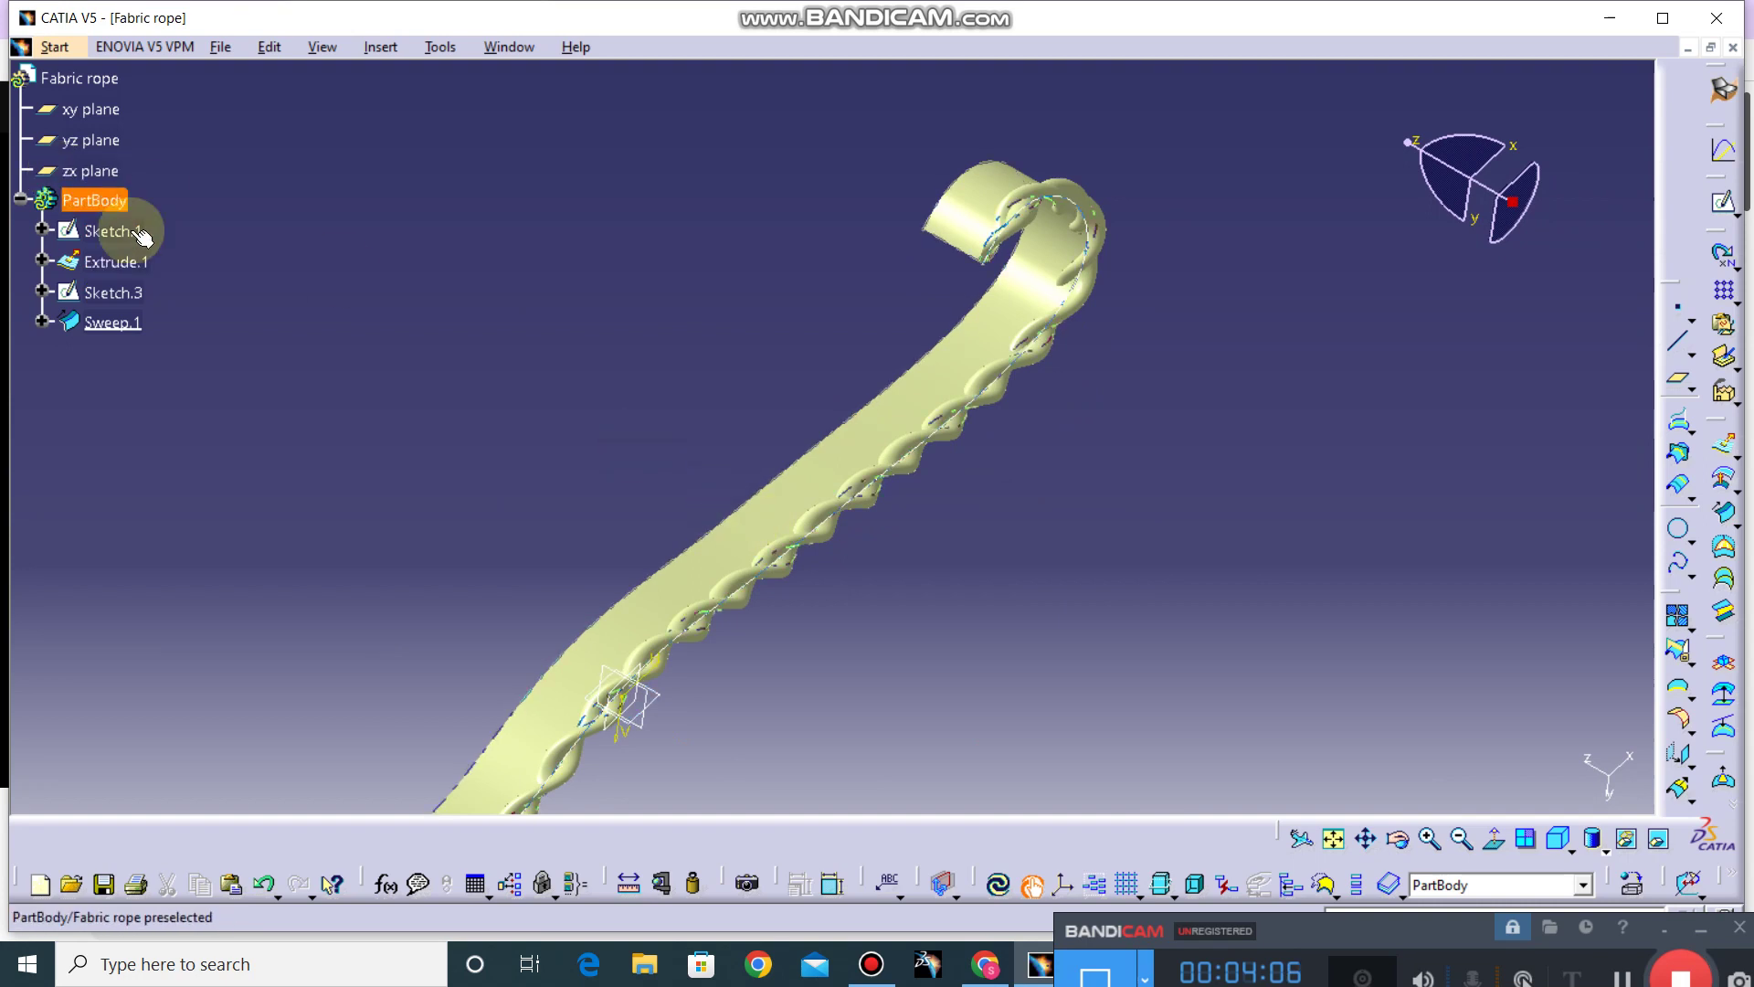
pyautogui.click(105, 264)
pyautogui.rightClick(105, 264)
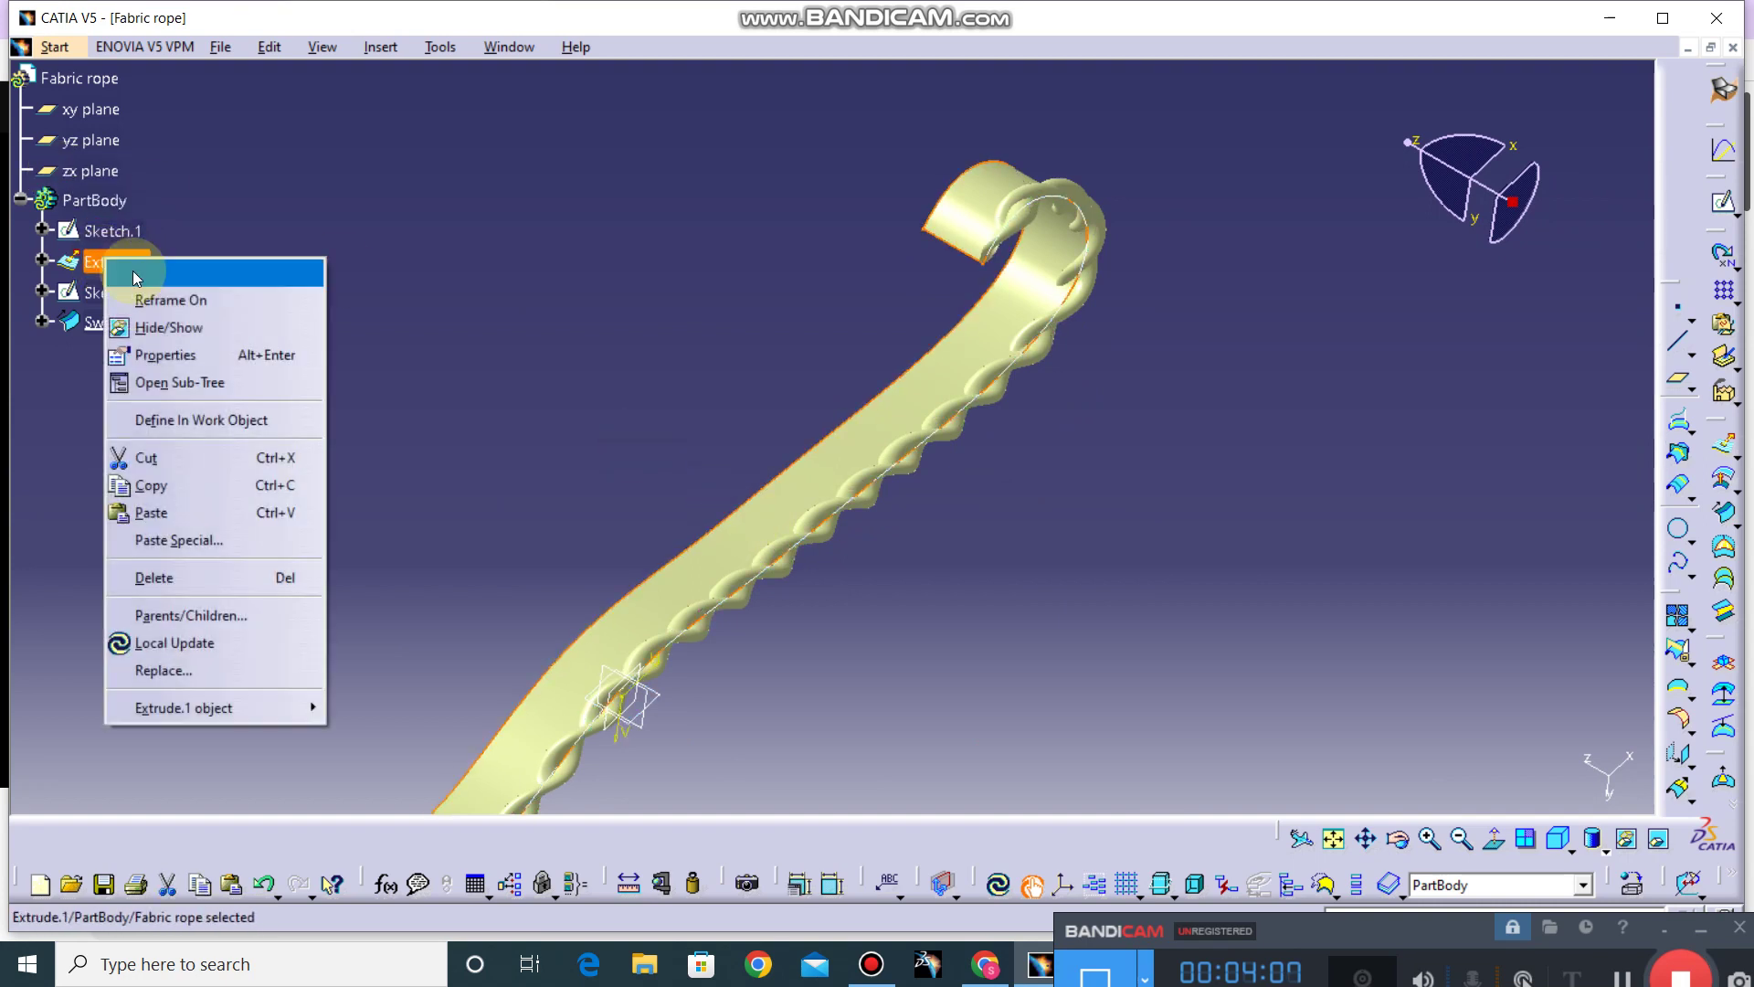
pyautogui.click(172, 326)
pyautogui.moveTo(963, 493)
pyautogui.mouseDown(button='middle')
pyautogui.moveTo(908, 521)
pyautogui.moveTo(717, 411)
pyautogui.moveTo(786, 295)
pyautogui.moveTo(870, 381)
pyautogui.moveTo(892, 333)
pyautogui.moveTo(433, 397)
pyautogui.mouseUp(button='middle')
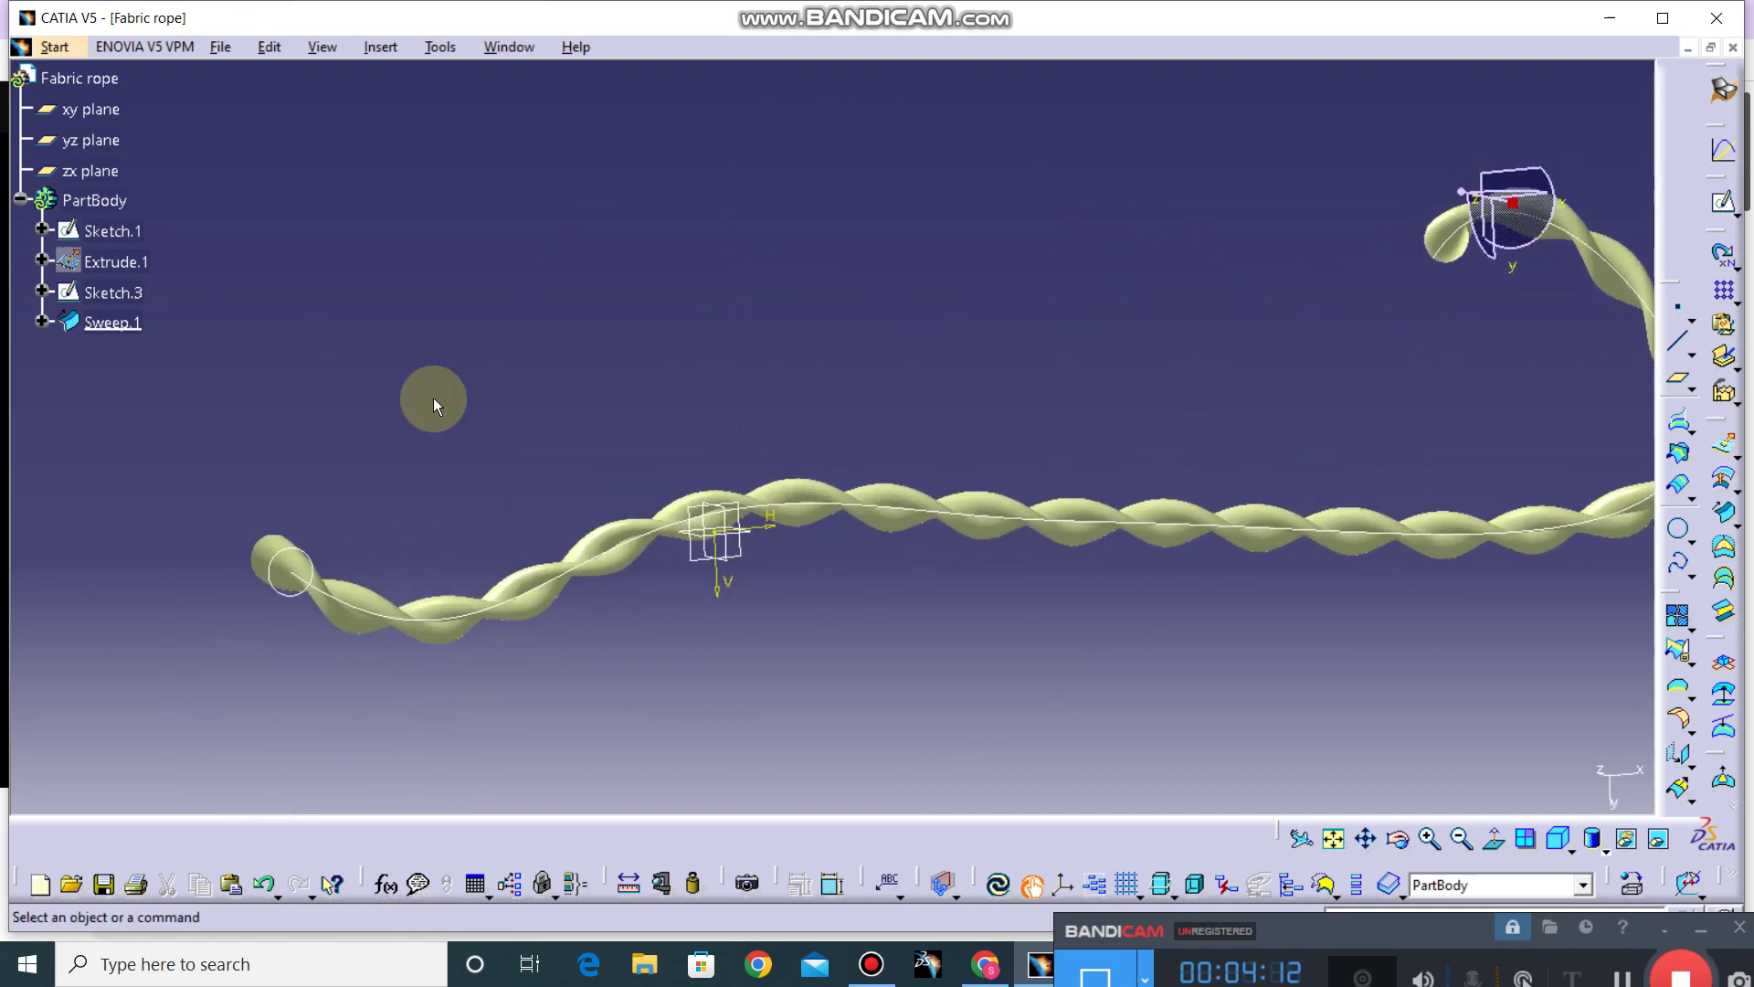
# Step: Hide all reference planes and all sketches, then orbit to inspect the rope
pyautogui.click(447, 47)
pyautogui.moveTo(466, 232)
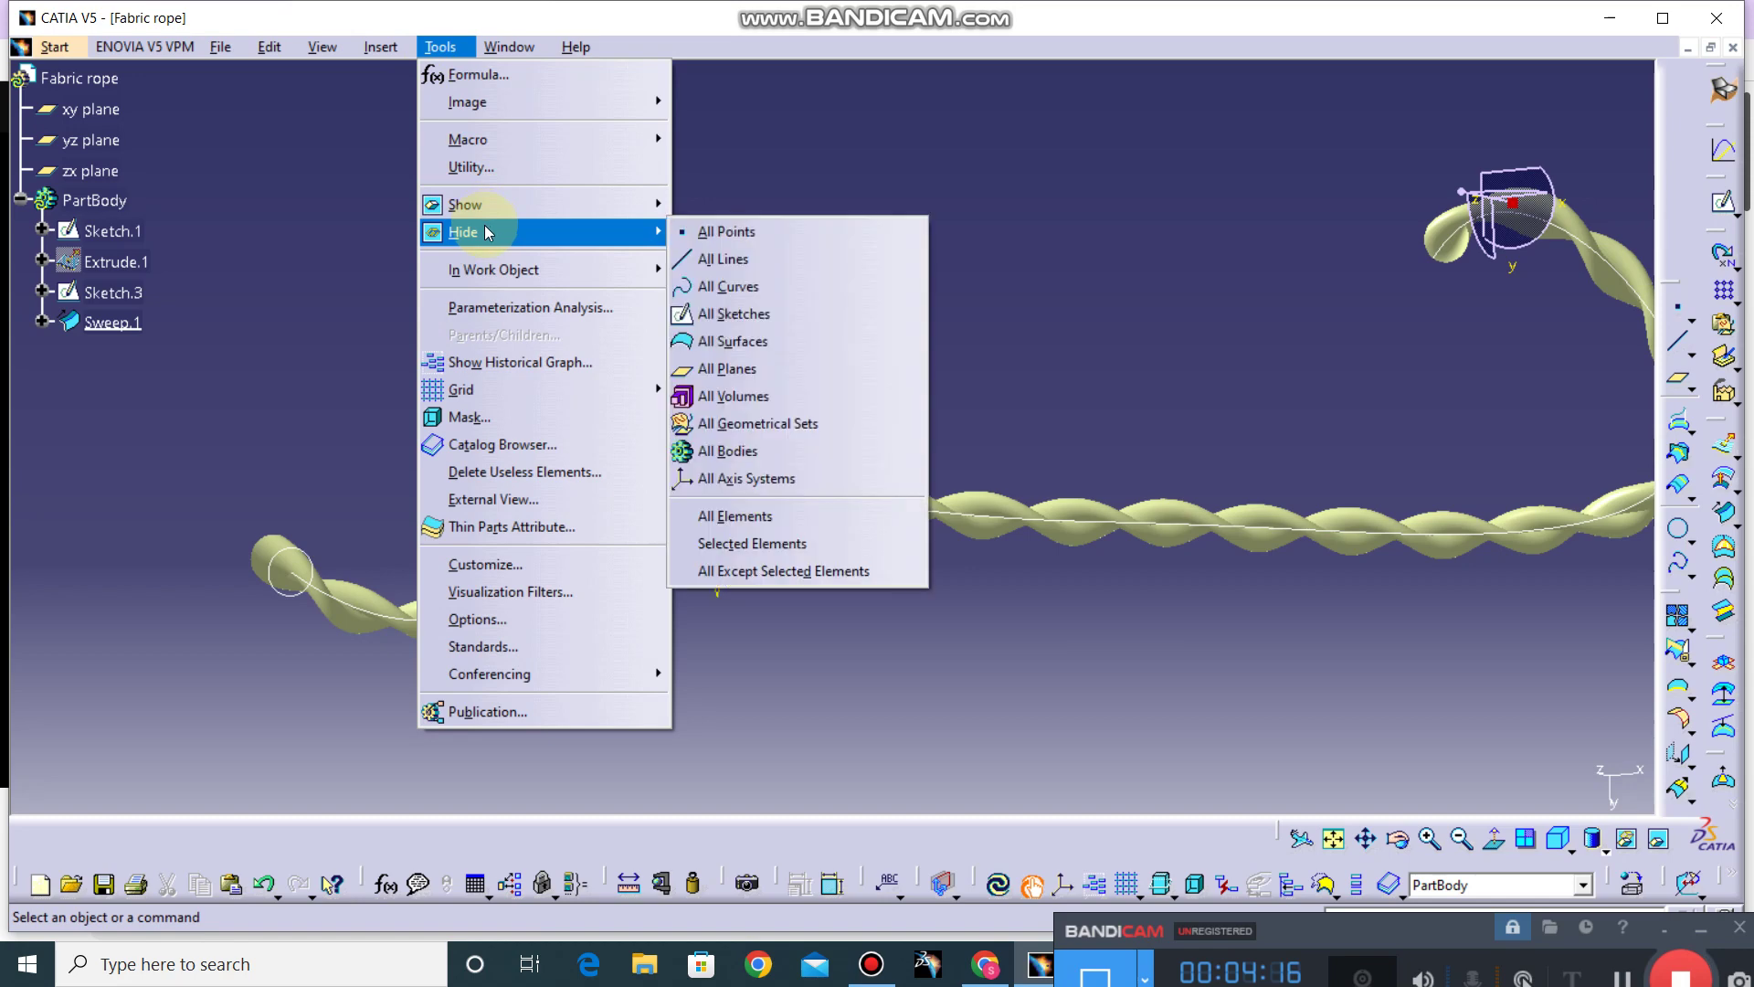
pyautogui.click(729, 368)
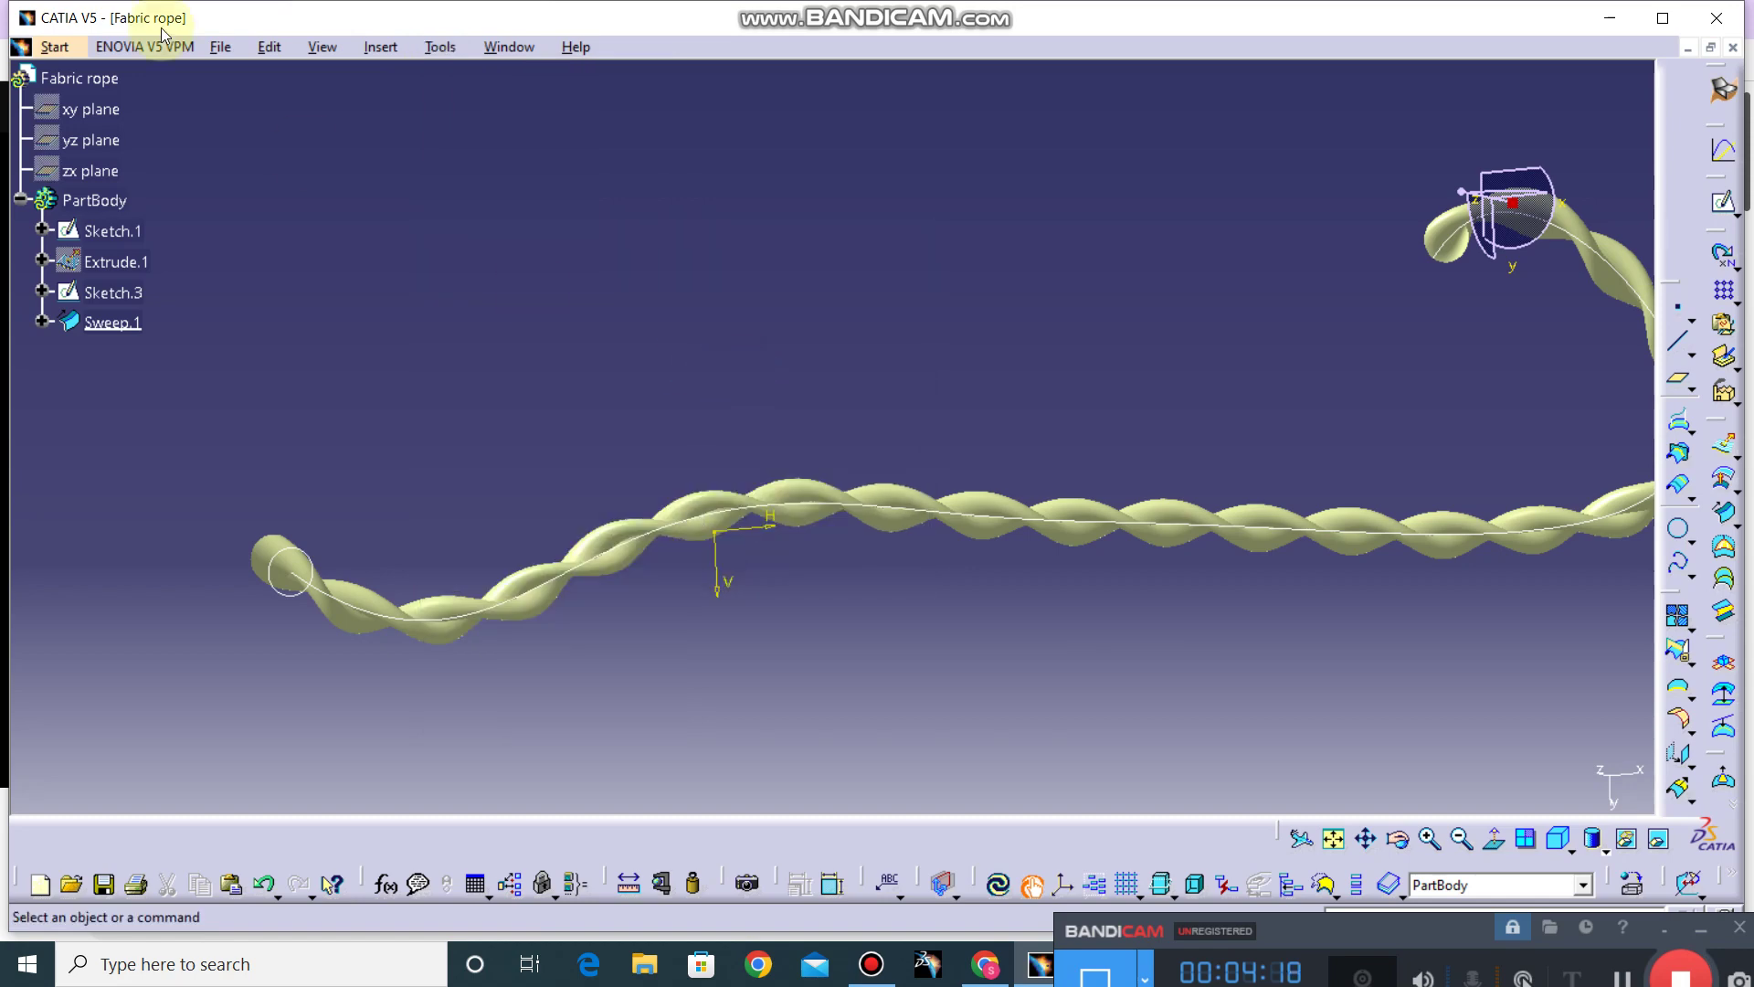
pyautogui.click(440, 47)
pyautogui.moveTo(464, 232)
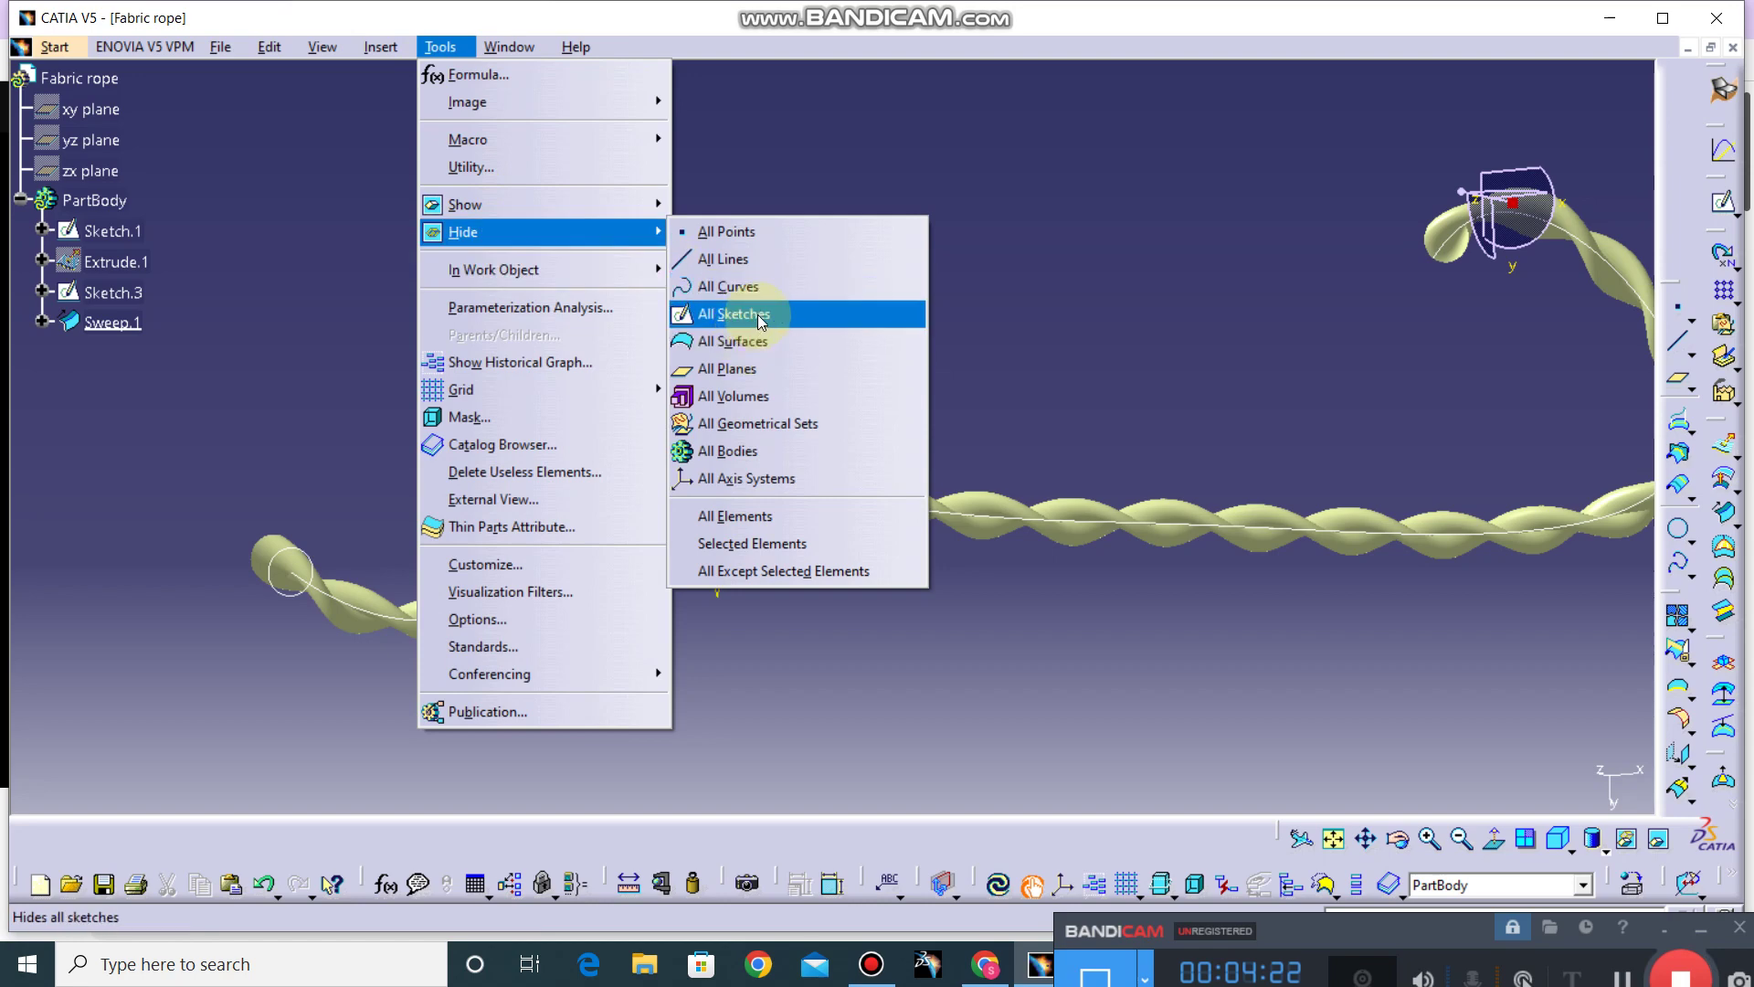
pyautogui.click(756, 313)
pyautogui.moveTo(816, 307); pyautogui.dragTo(735, 293, button='middle')
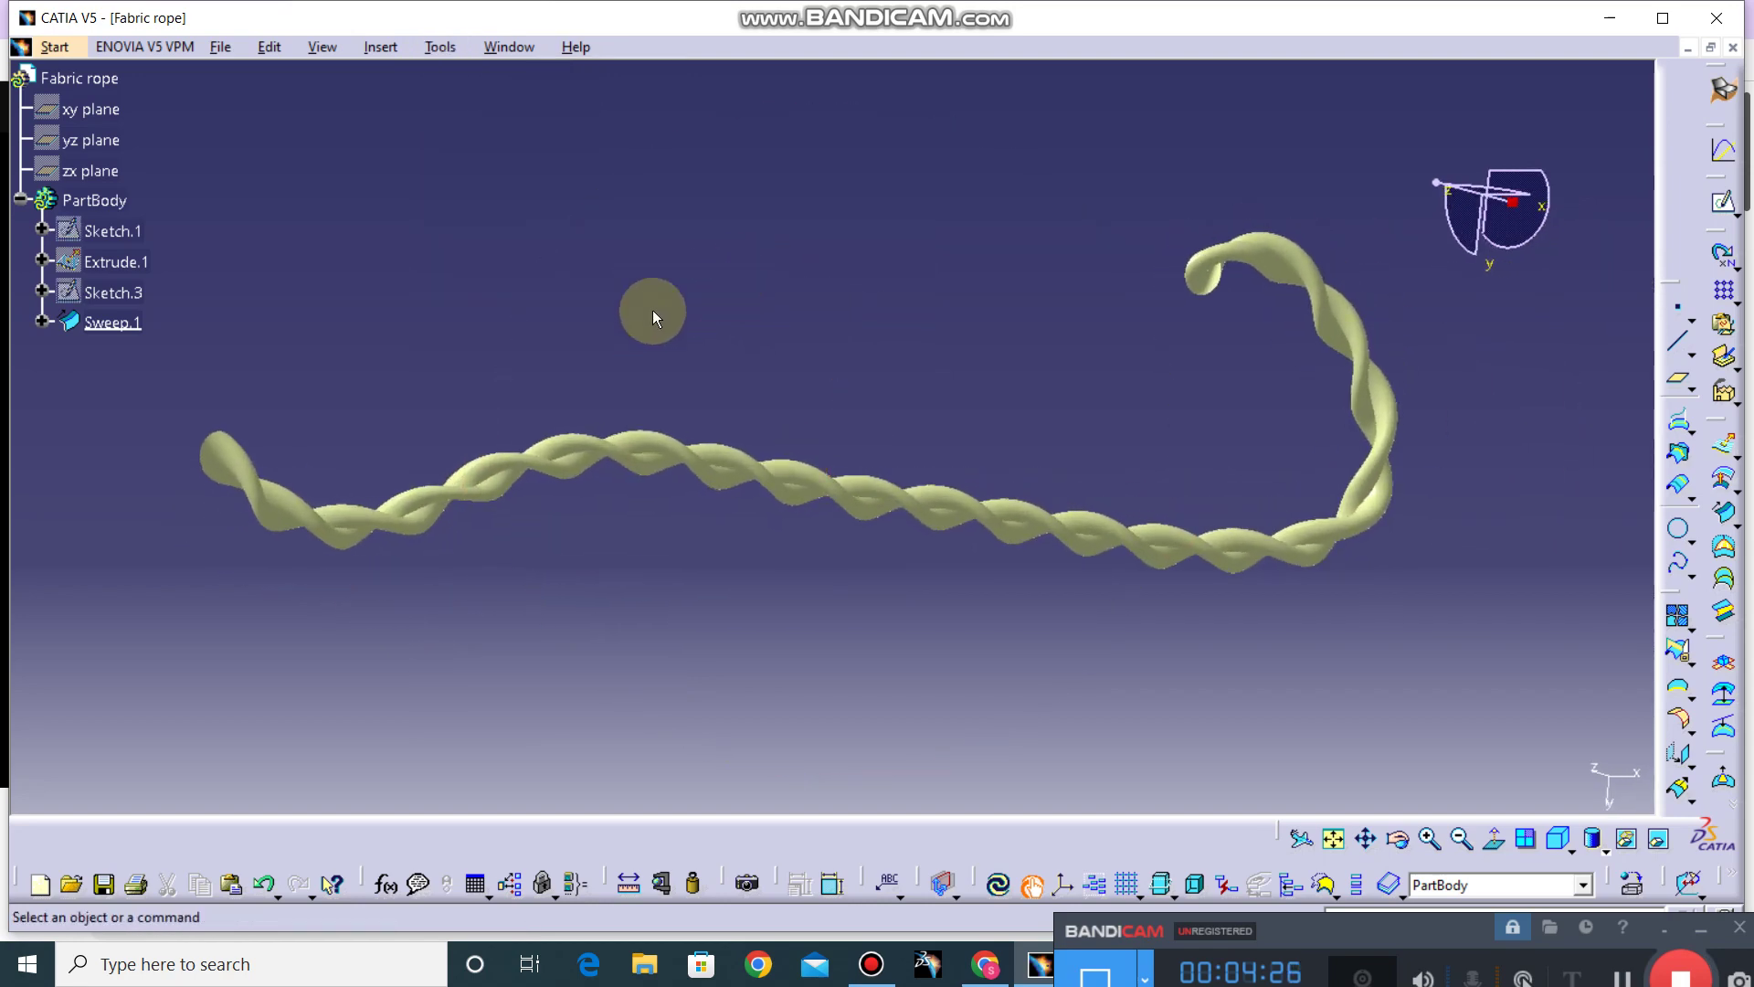
pyautogui.moveTo(653, 310)
pyautogui.mouseDown(button='middle')
pyautogui.moveTo(816, 454)
pyautogui.moveTo(780, 515)
pyautogui.mouseUp(button='middle')
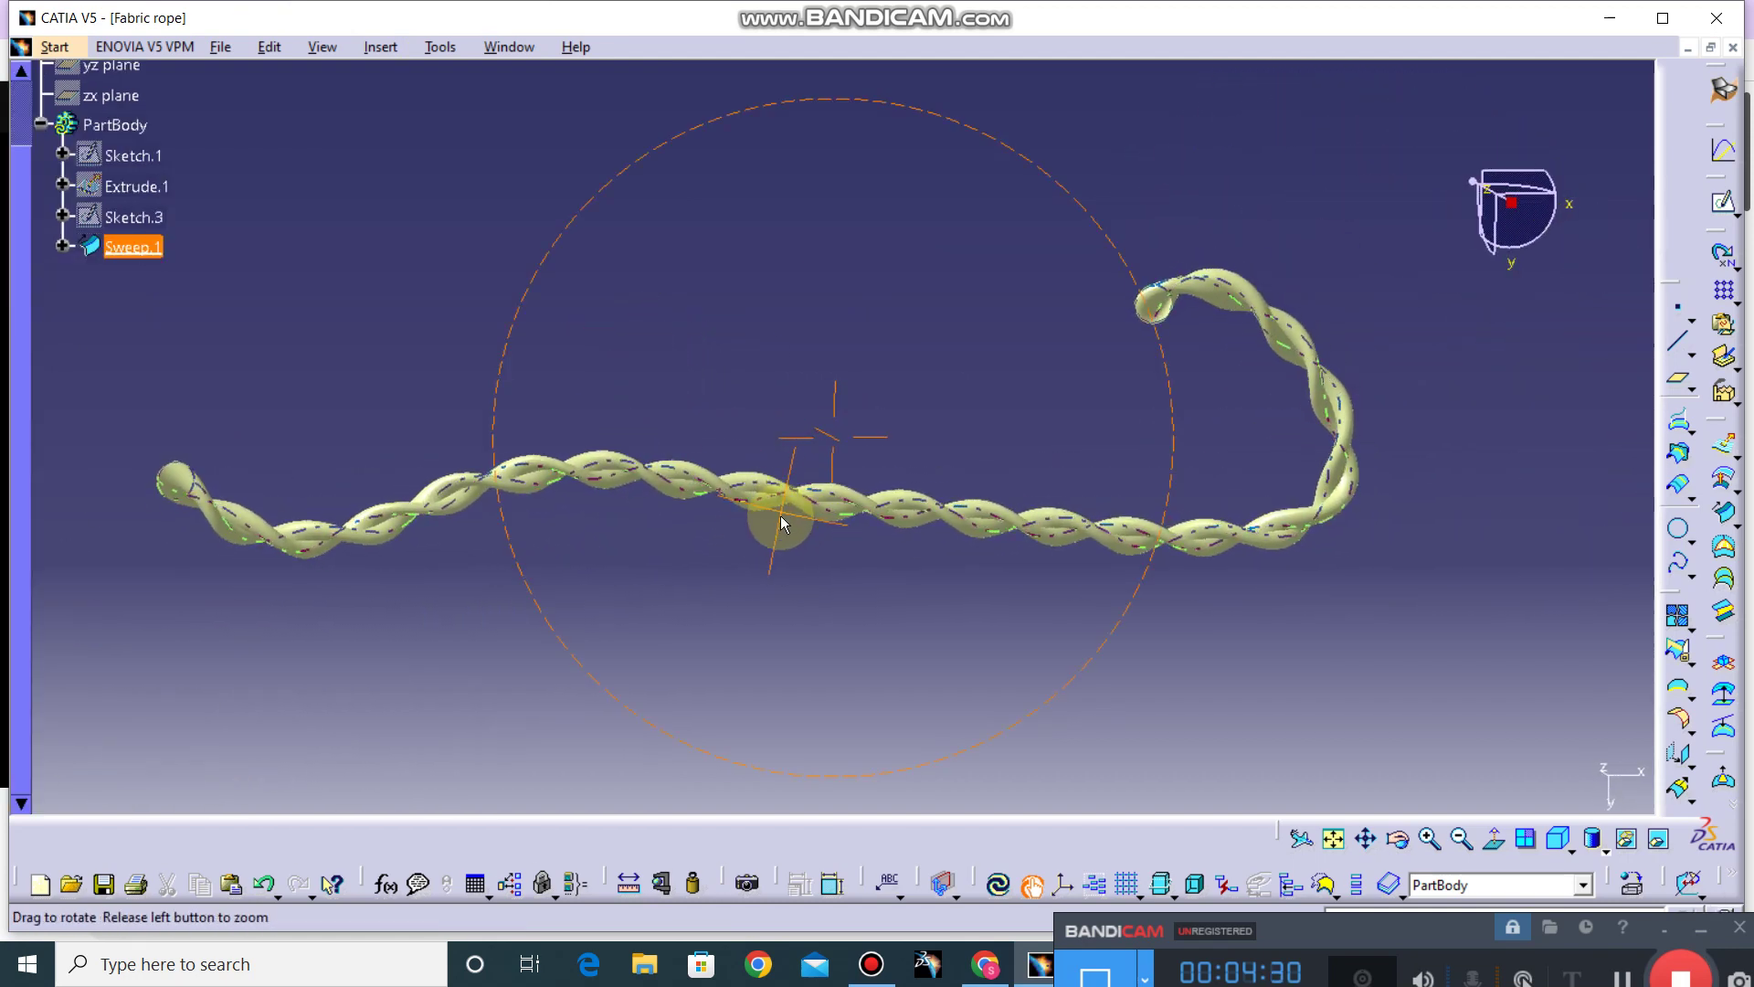
# Step: Update the model and reopen the Sweep.1 definition for editing
pyautogui.click(985, 800)
pyautogui.click(1006, 890)
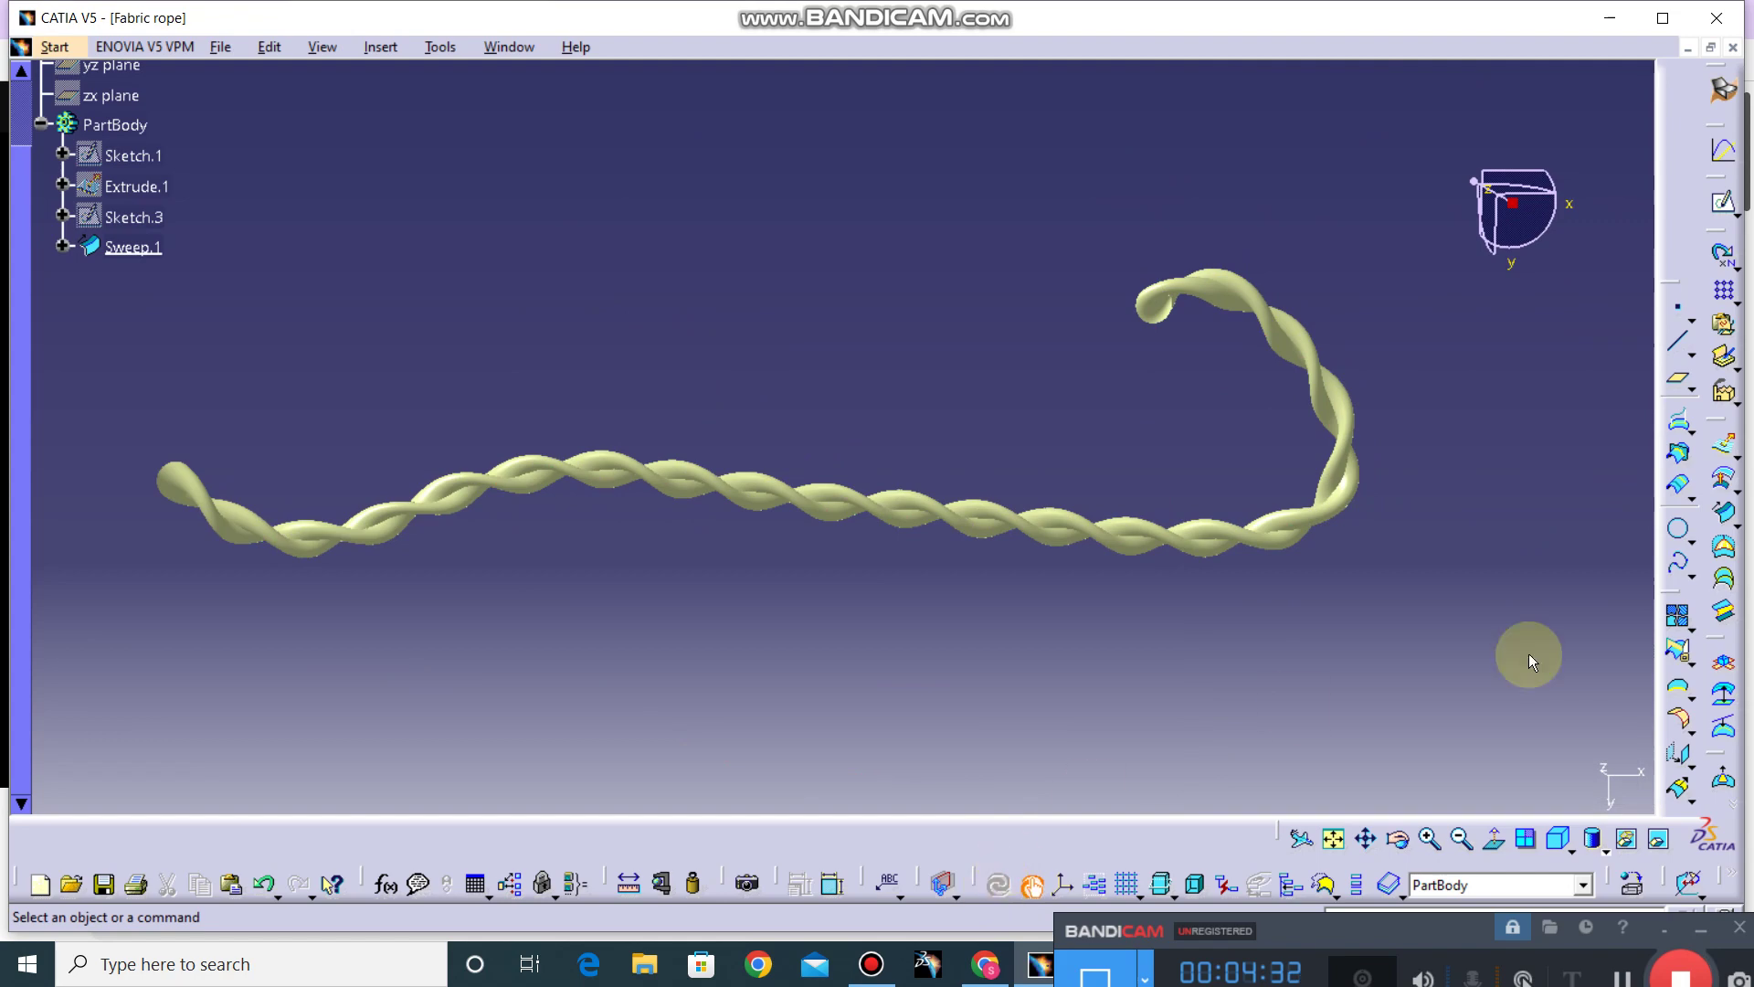
pyautogui.doubleClick(159, 261)
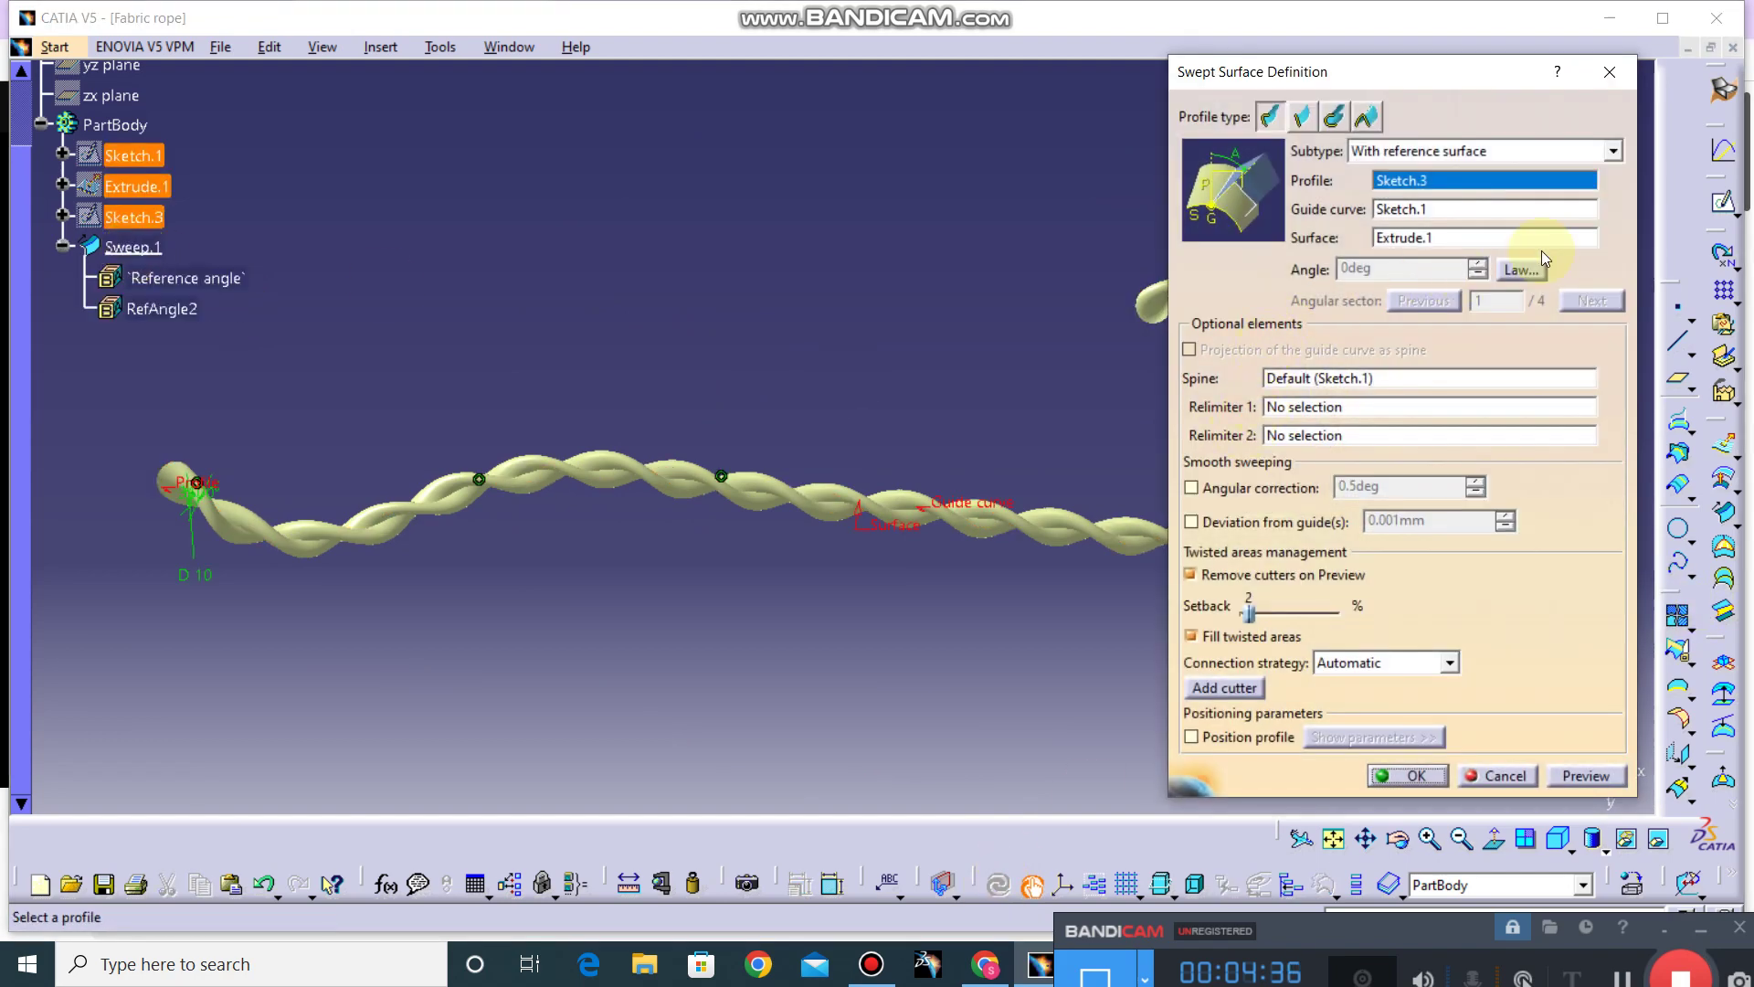
# Step: Change the twist law's end angle to 7200deg
pyautogui.click(1521, 270)
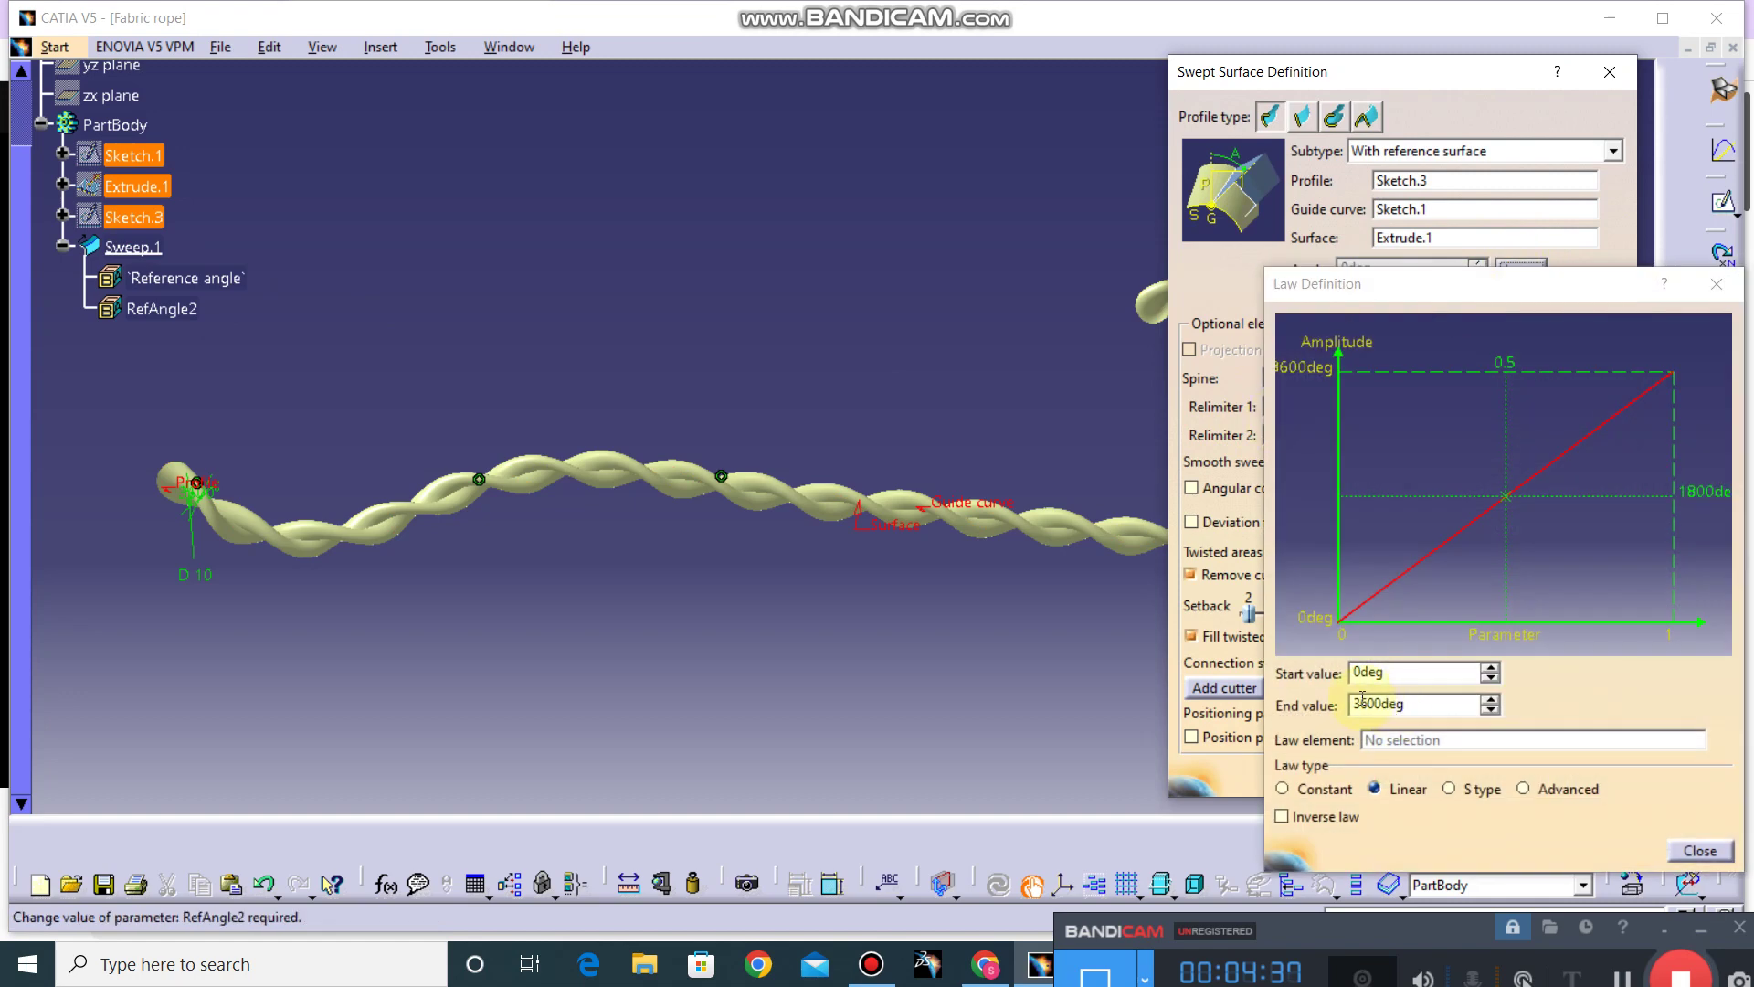
pyautogui.moveTo(1370, 703); pyautogui.dragTo(1351, 703)
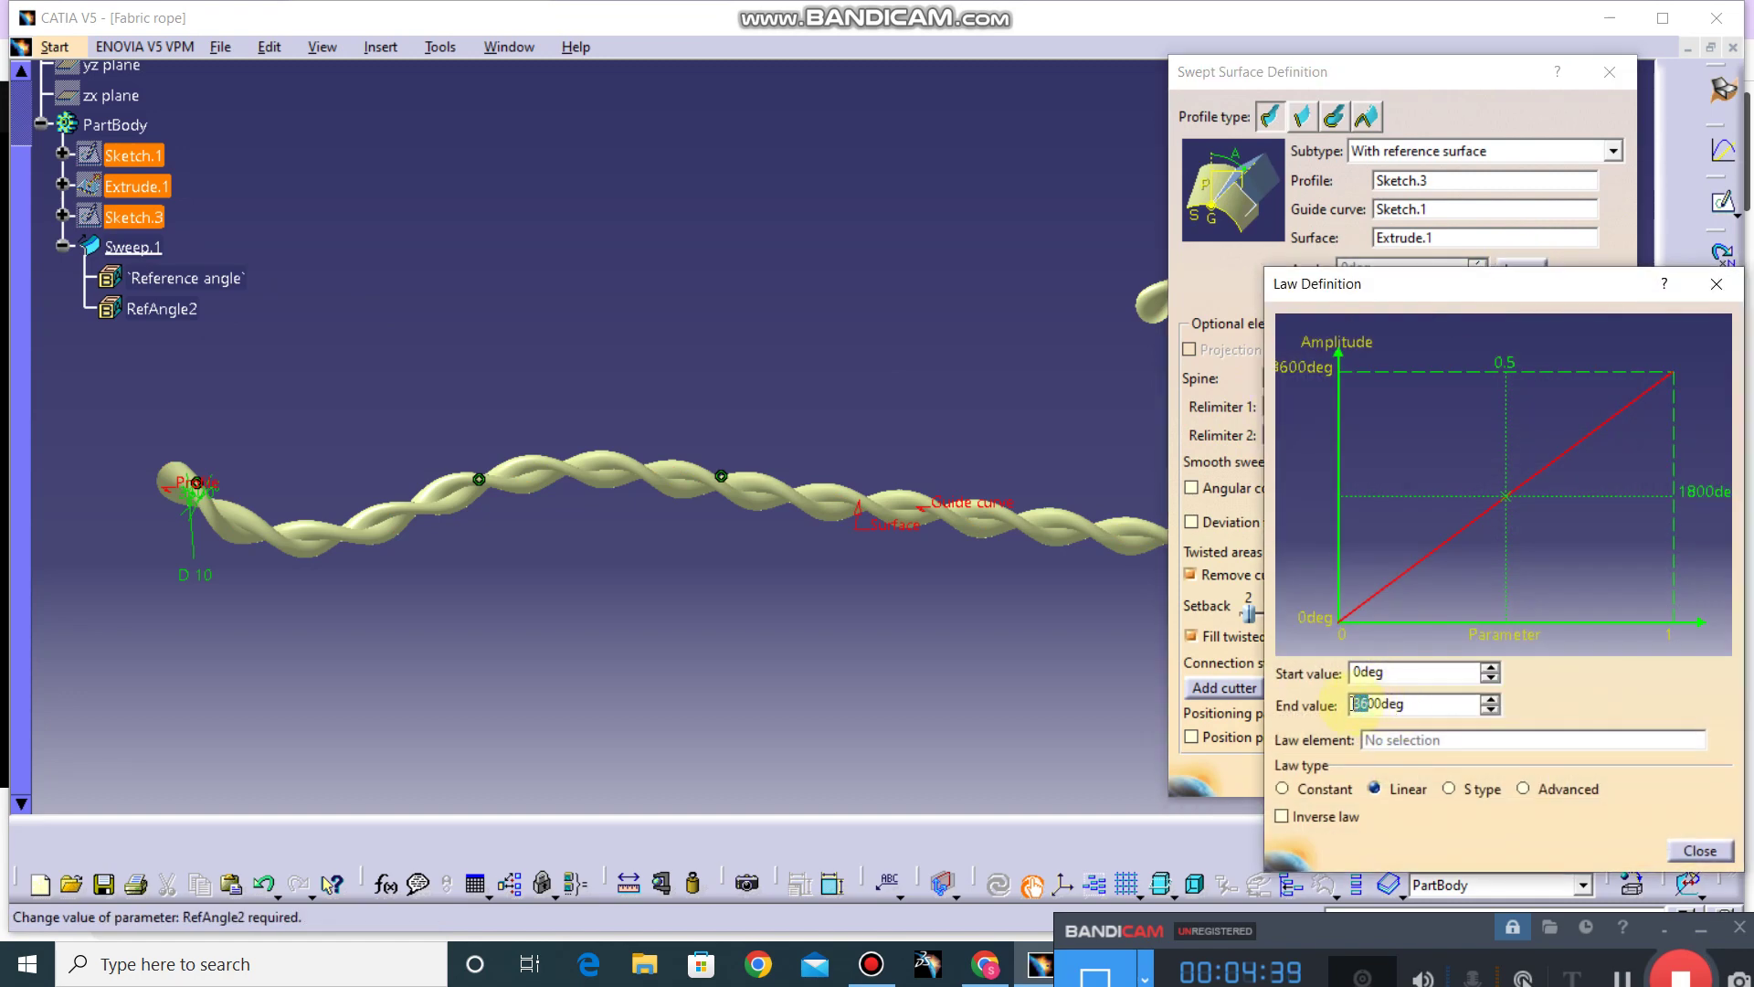
pyautogui.write('7')
pyautogui.click(1440, 614)
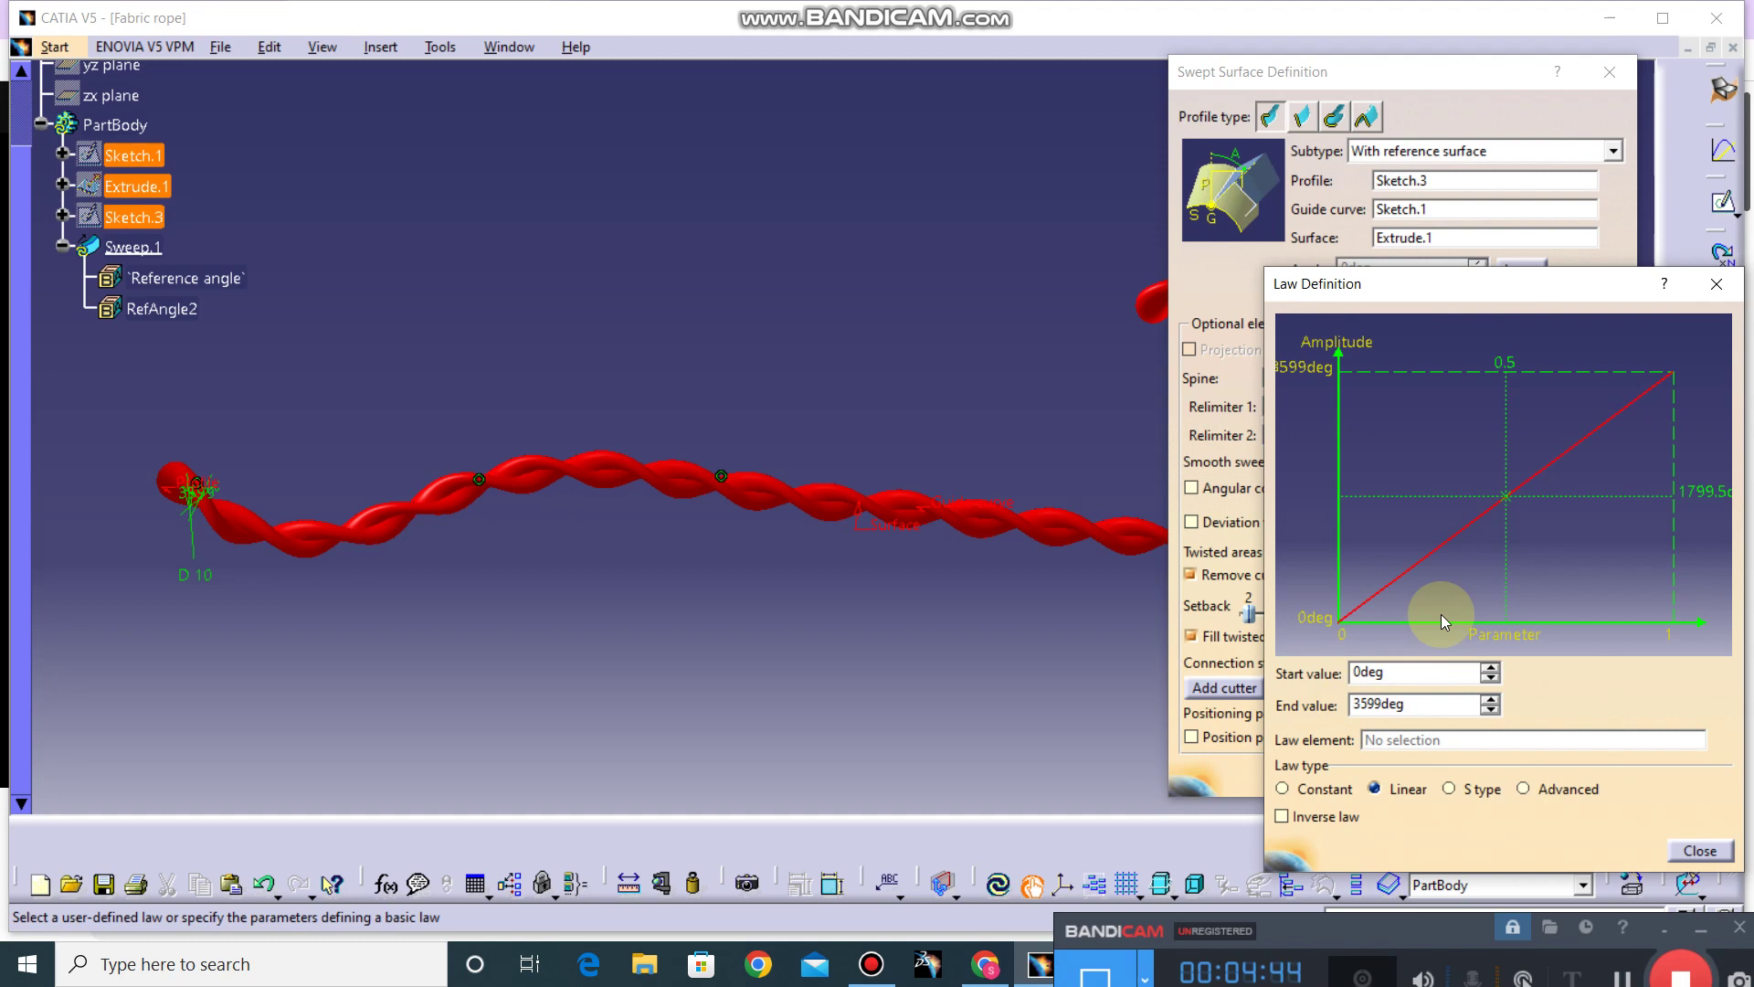
pyautogui.press('BackSpace')
pyautogui.press('BackSpace')
pyautogui.press('BackSpace')
pyautogui.press('BackSpace')
pyautogui.press('BackSpace')
pyautogui.press('BackSpace')
pyautogui.write('3598deg')
pyautogui.press('BackSpace')
pyautogui.press('BackSpace')
pyautogui.press('BackSpace')
pyautogui.press('BackSpace')
pyautogui.press('BackSpace')
pyautogui.write('3597deg')
pyautogui.press('BackSpace')
pyautogui.press('BackSpace')
pyautogui.press('BackSpace')
pyautogui.press('BackSpace')
pyautogui.press('BackSpace')
pyautogui.press('BackSpace')
pyautogui.press('BackSpace')
pyautogui.write('7200')
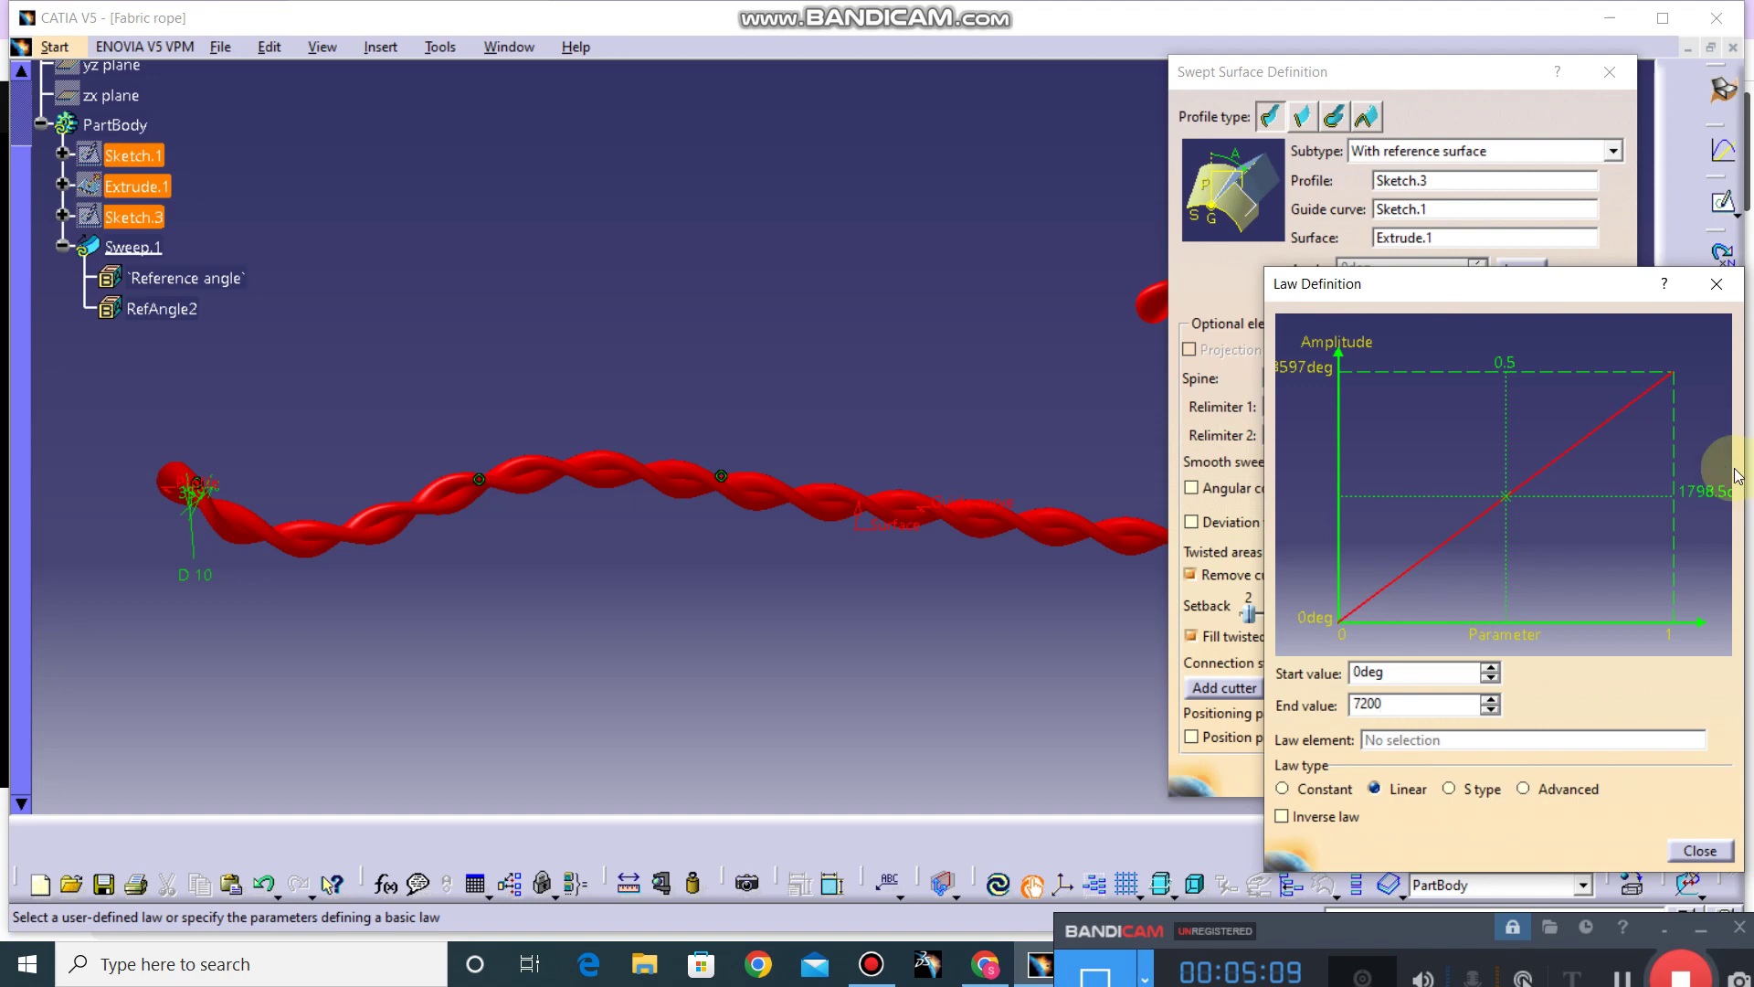
# Step: Preview the more tightly twisted rope and confirm the Sweep.1 edit
pyautogui.click(1699, 852)
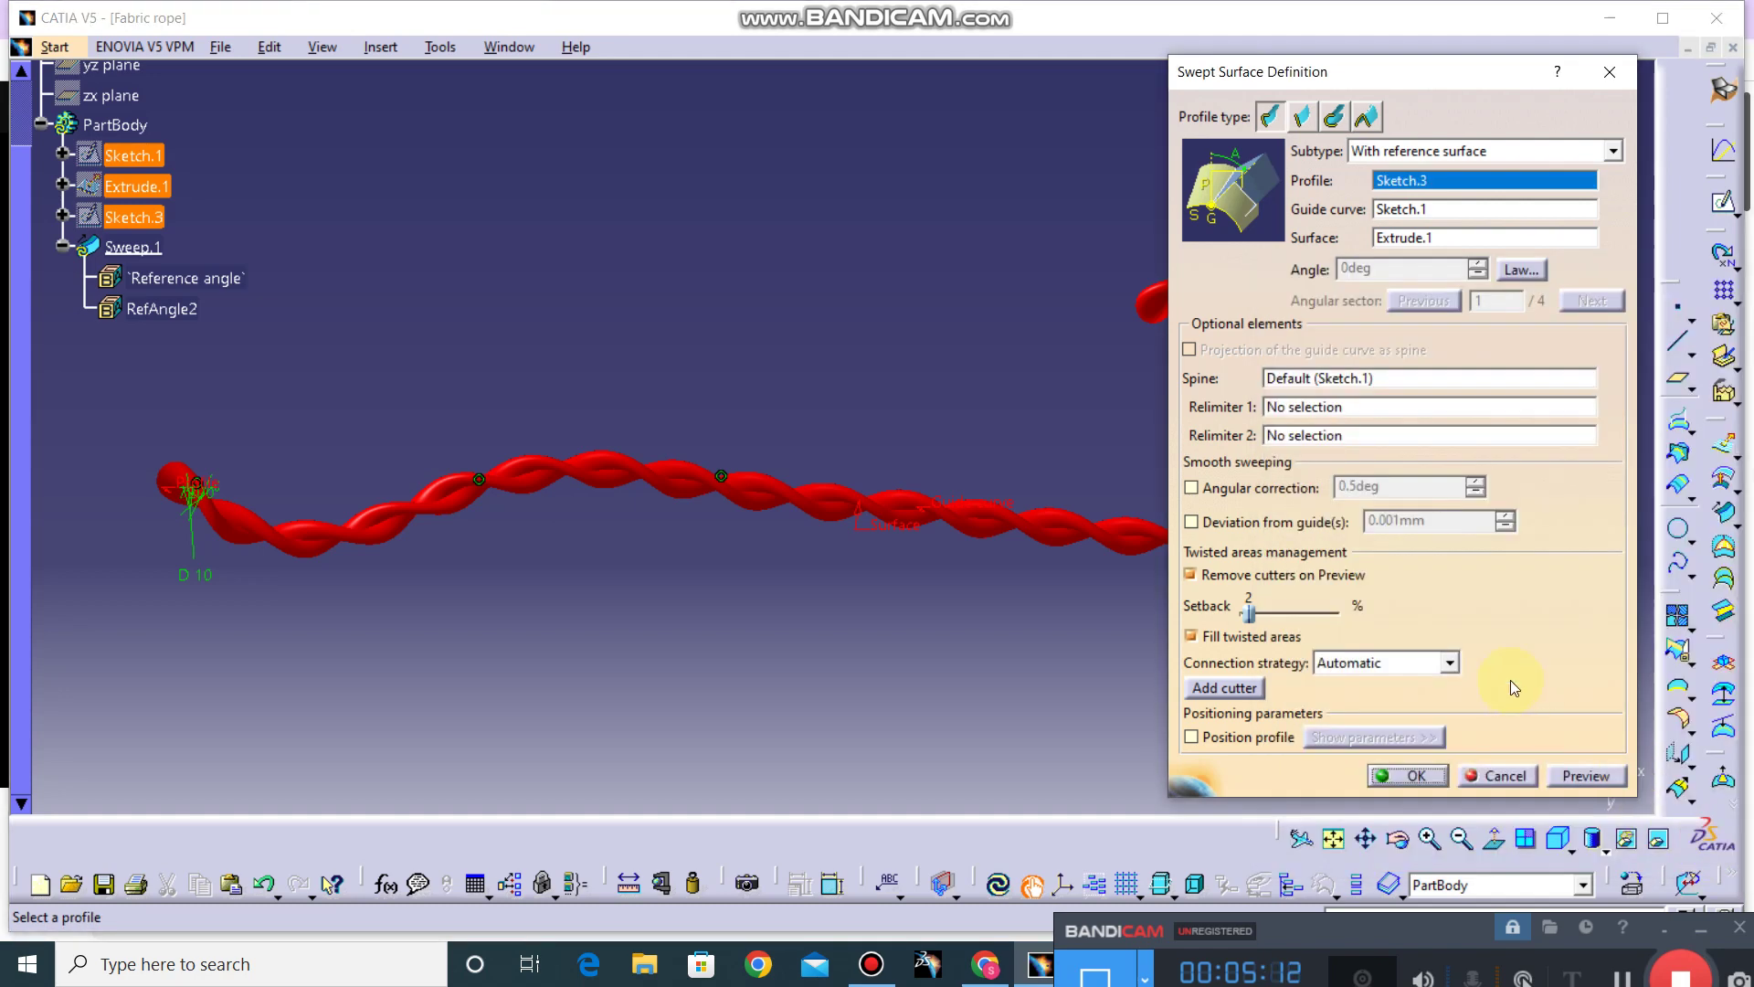
pyautogui.click(1563, 777)
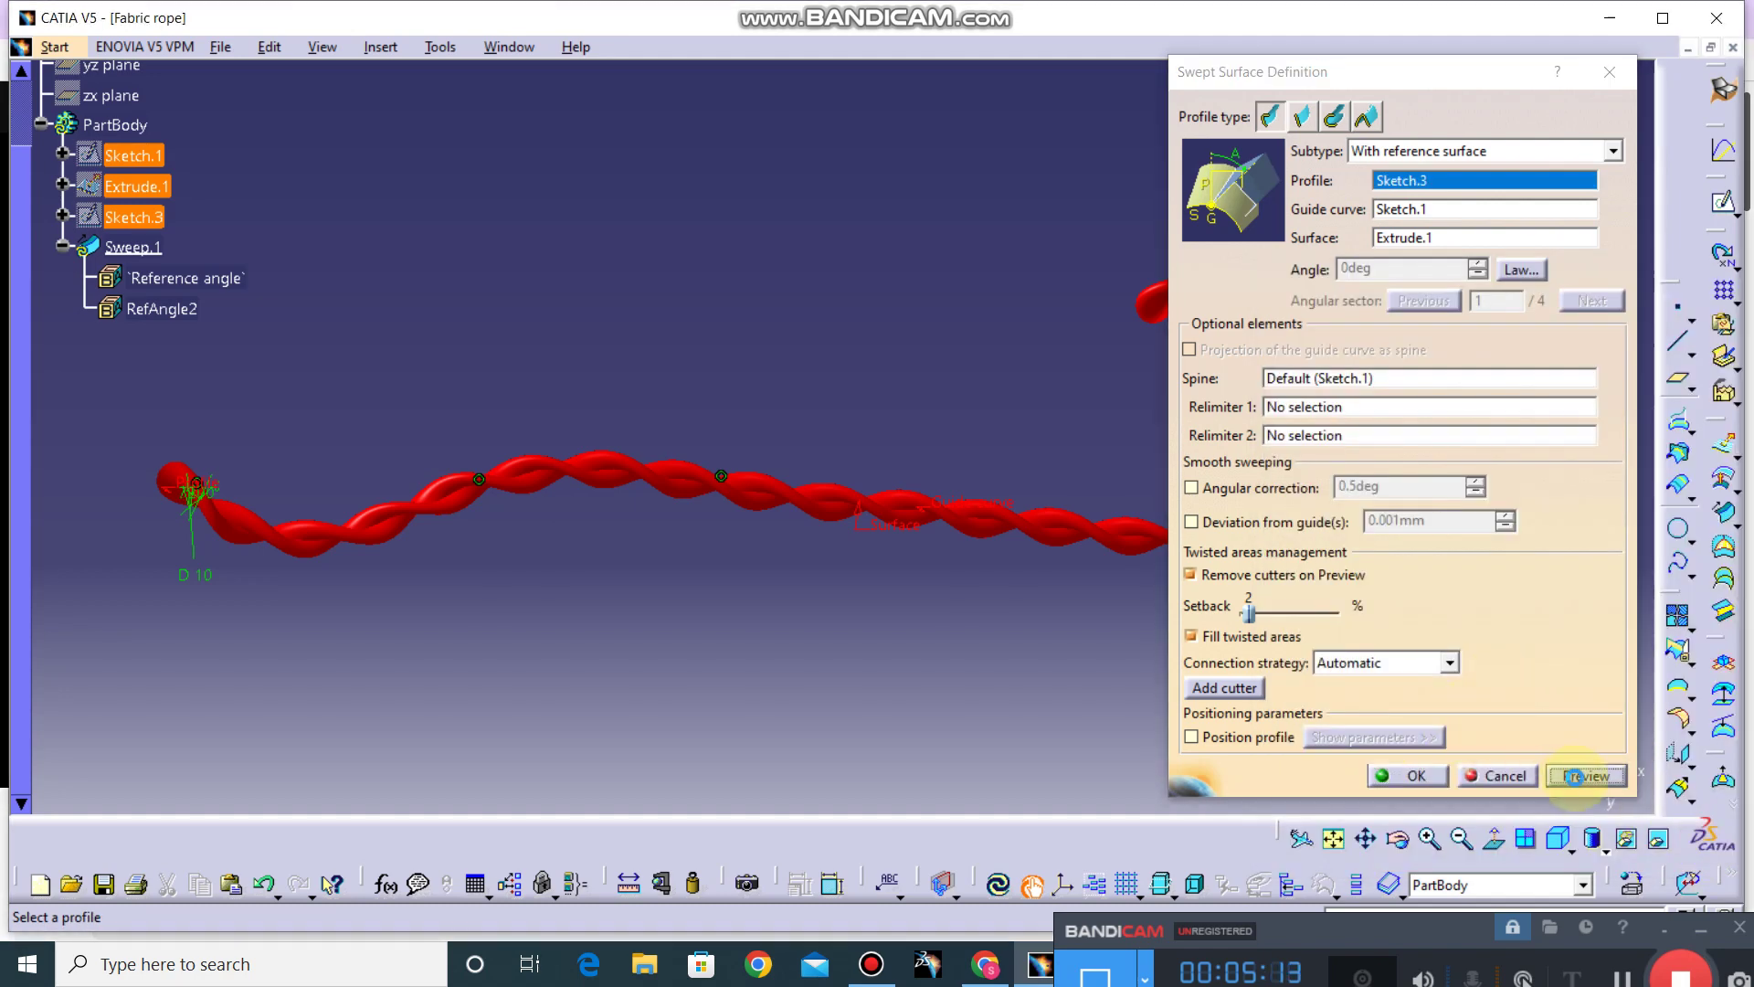
pyautogui.click(1429, 779)
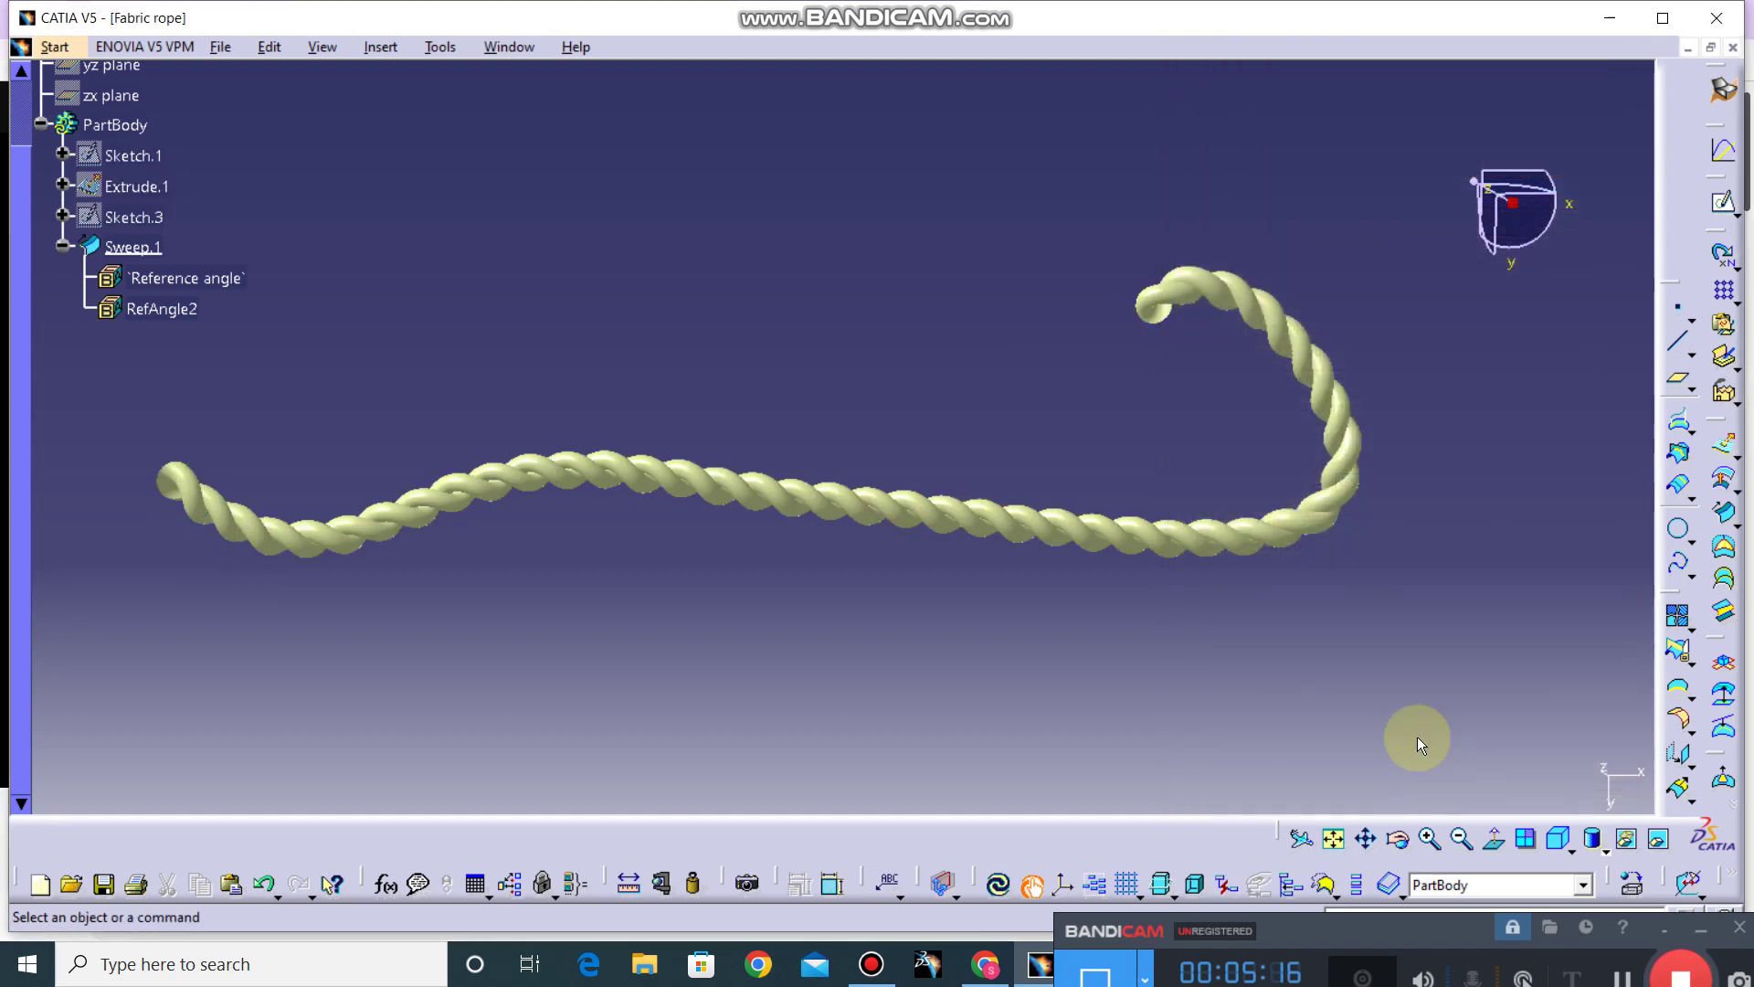
pyautogui.click(1002, 885)
pyautogui.moveTo(967, 610)
pyautogui.mouseDown()
pyautogui.moveTo(1043, 658)
pyautogui.moveTo(990, 638)
pyautogui.mouseUp()
pyautogui.scroll(3, 987, 626)
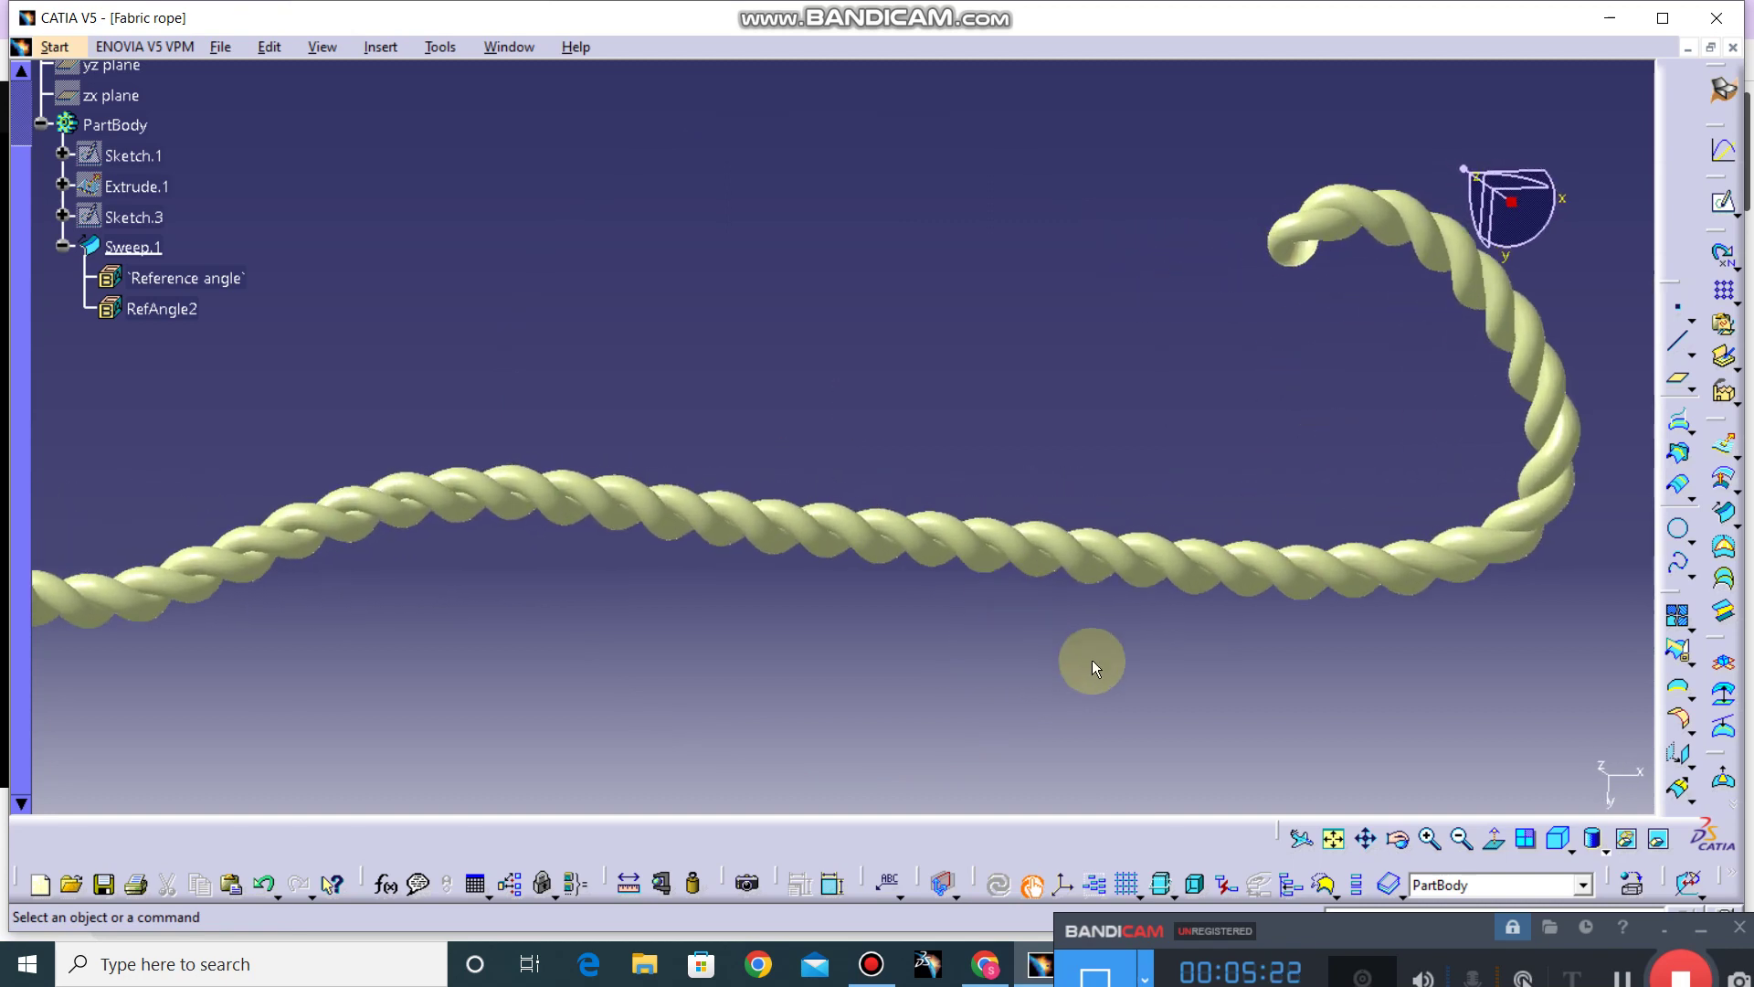
pyautogui.moveTo(1093, 660); pyautogui.dragTo(1253, 638, button='middle')
pyautogui.moveTo(1146, 606)
pyautogui.mouseDown(button='middle')
pyautogui.moveTo(915, 585)
pyautogui.moveTo(1239, 564)
pyautogui.moveTo(1267, 498)
pyautogui.moveTo(1312, 830)
pyautogui.moveTo(1390, 886)
pyautogui.mouseUp(button='middle')
pyautogui.moveTo(932, 572); pyautogui.dragTo(1033, 384, button='middle')
pyautogui.moveTo(849, 654)
pyautogui.mouseDown(button='middle')
pyautogui.moveTo(896, 639)
pyautogui.moveTo(926, 598)
pyautogui.moveTo(928, 579)
pyautogui.moveTo(808, 621)
pyautogui.moveTo(893, 529)
pyautogui.moveTo(1170, 529)
pyautogui.moveTo(1022, 588)
pyautogui.moveTo(1166, 548)
pyautogui.moveTo(1103, 578)
pyautogui.moveTo(1110, 625)
pyautogui.mouseUp(button='middle')
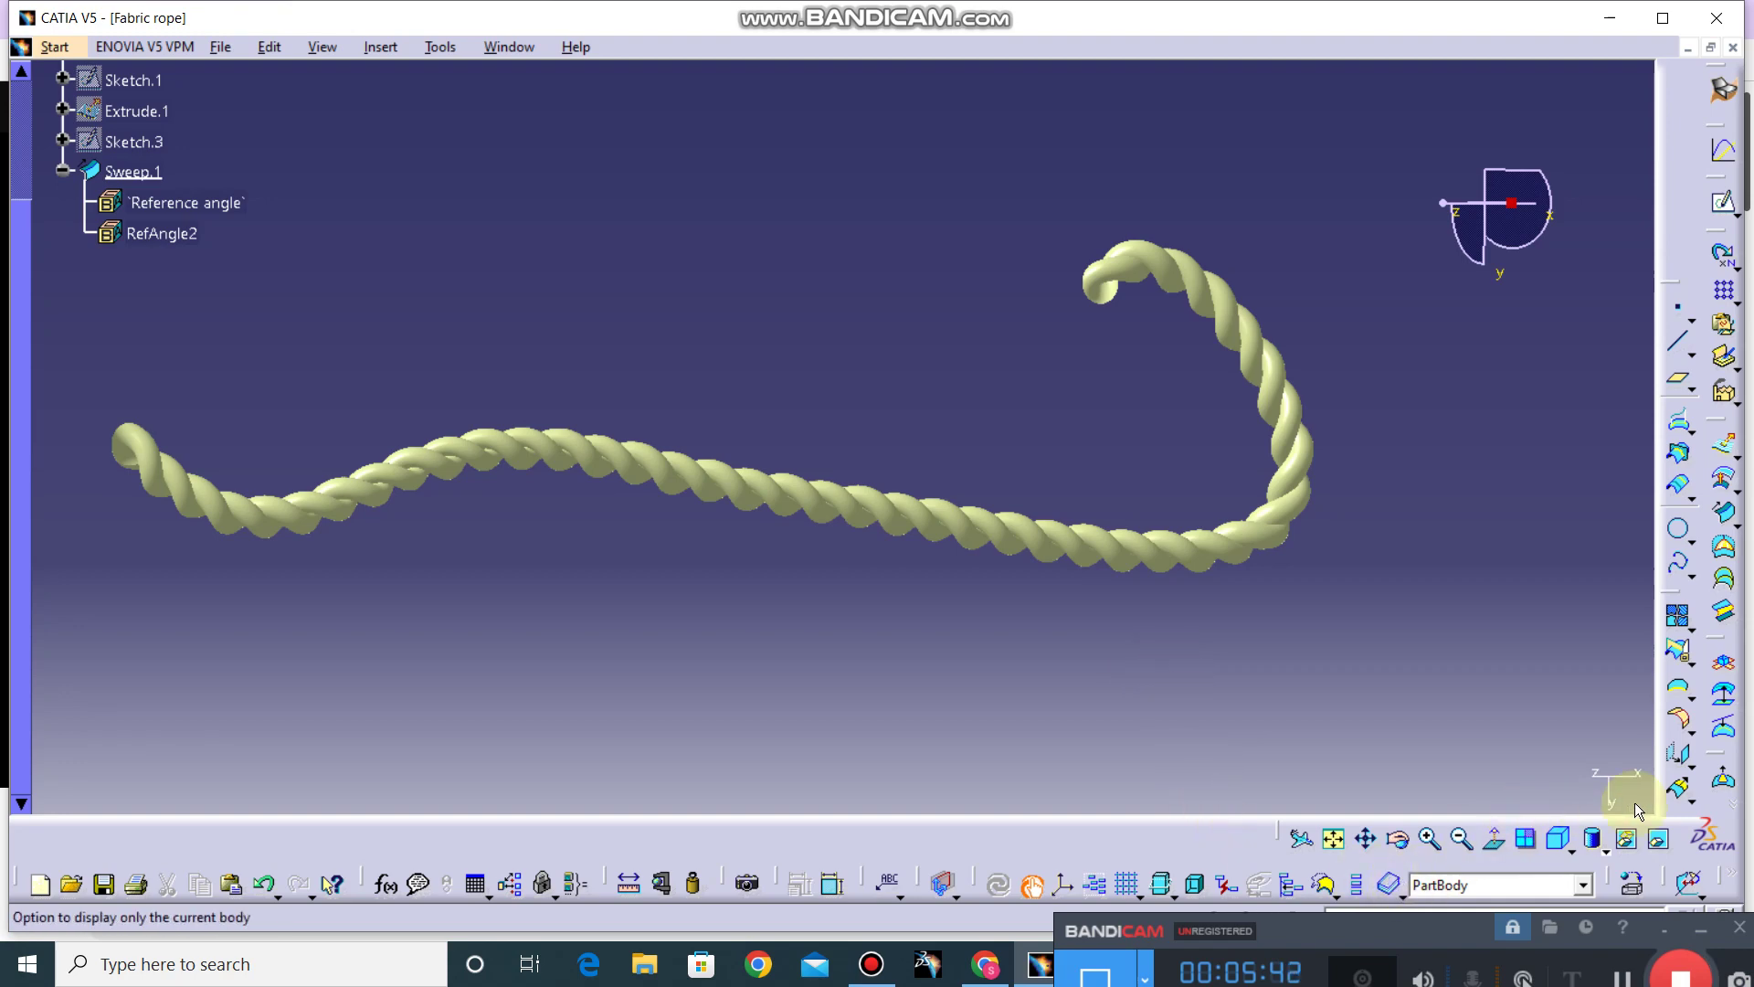
# Step: Apply the Fabric material from the Fabrics catalog to the rope
pyautogui.click(1632, 884)
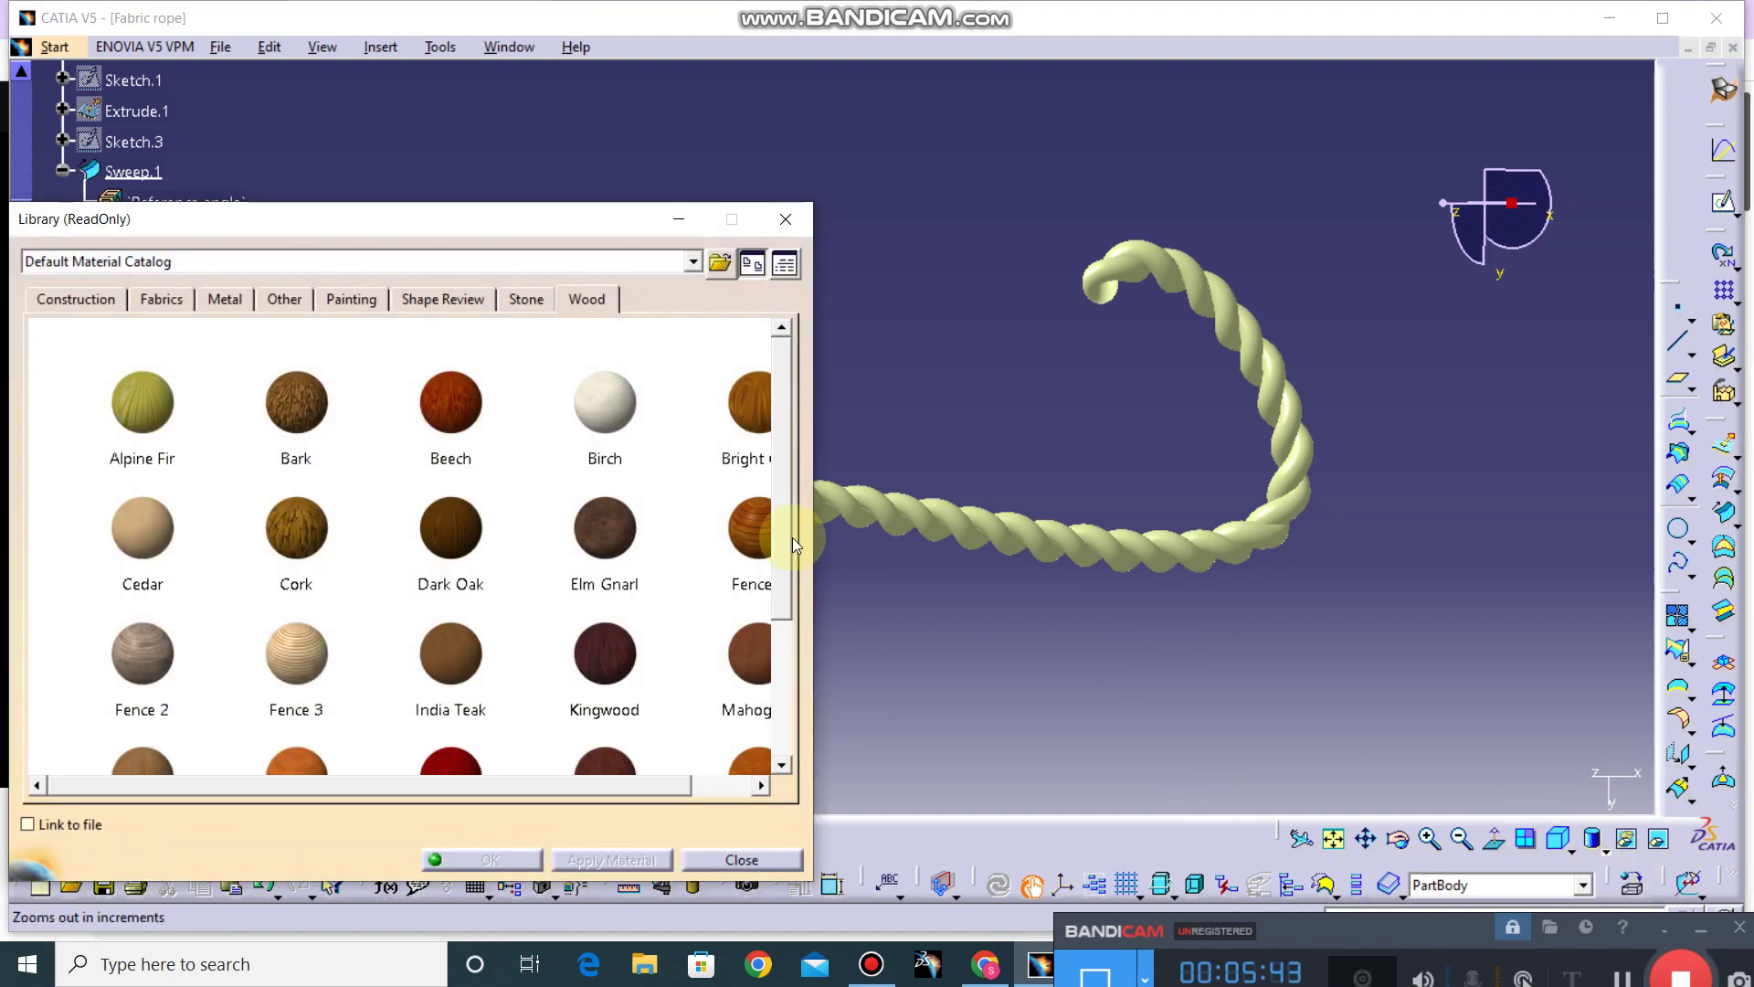
pyautogui.click(163, 297)
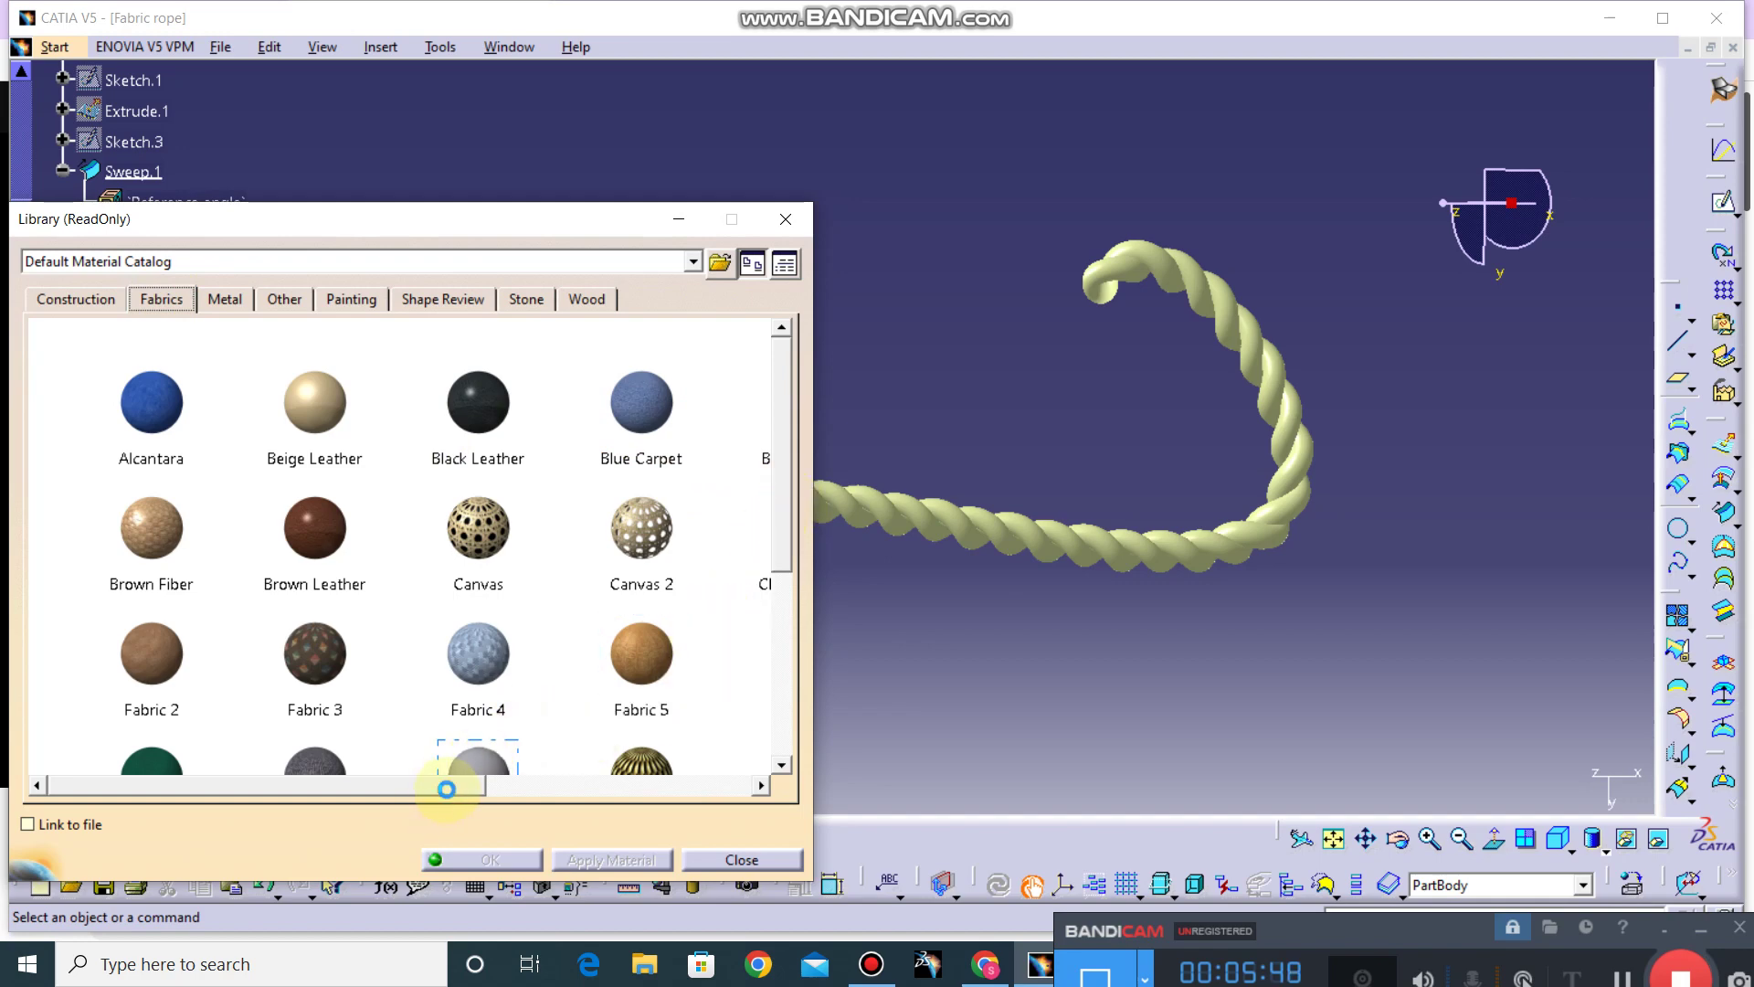
pyautogui.moveTo(442, 785)
pyautogui.mouseDown()
pyautogui.moveTo(633, 766)
pyautogui.moveTo(747, 548)
pyautogui.mouseUp()
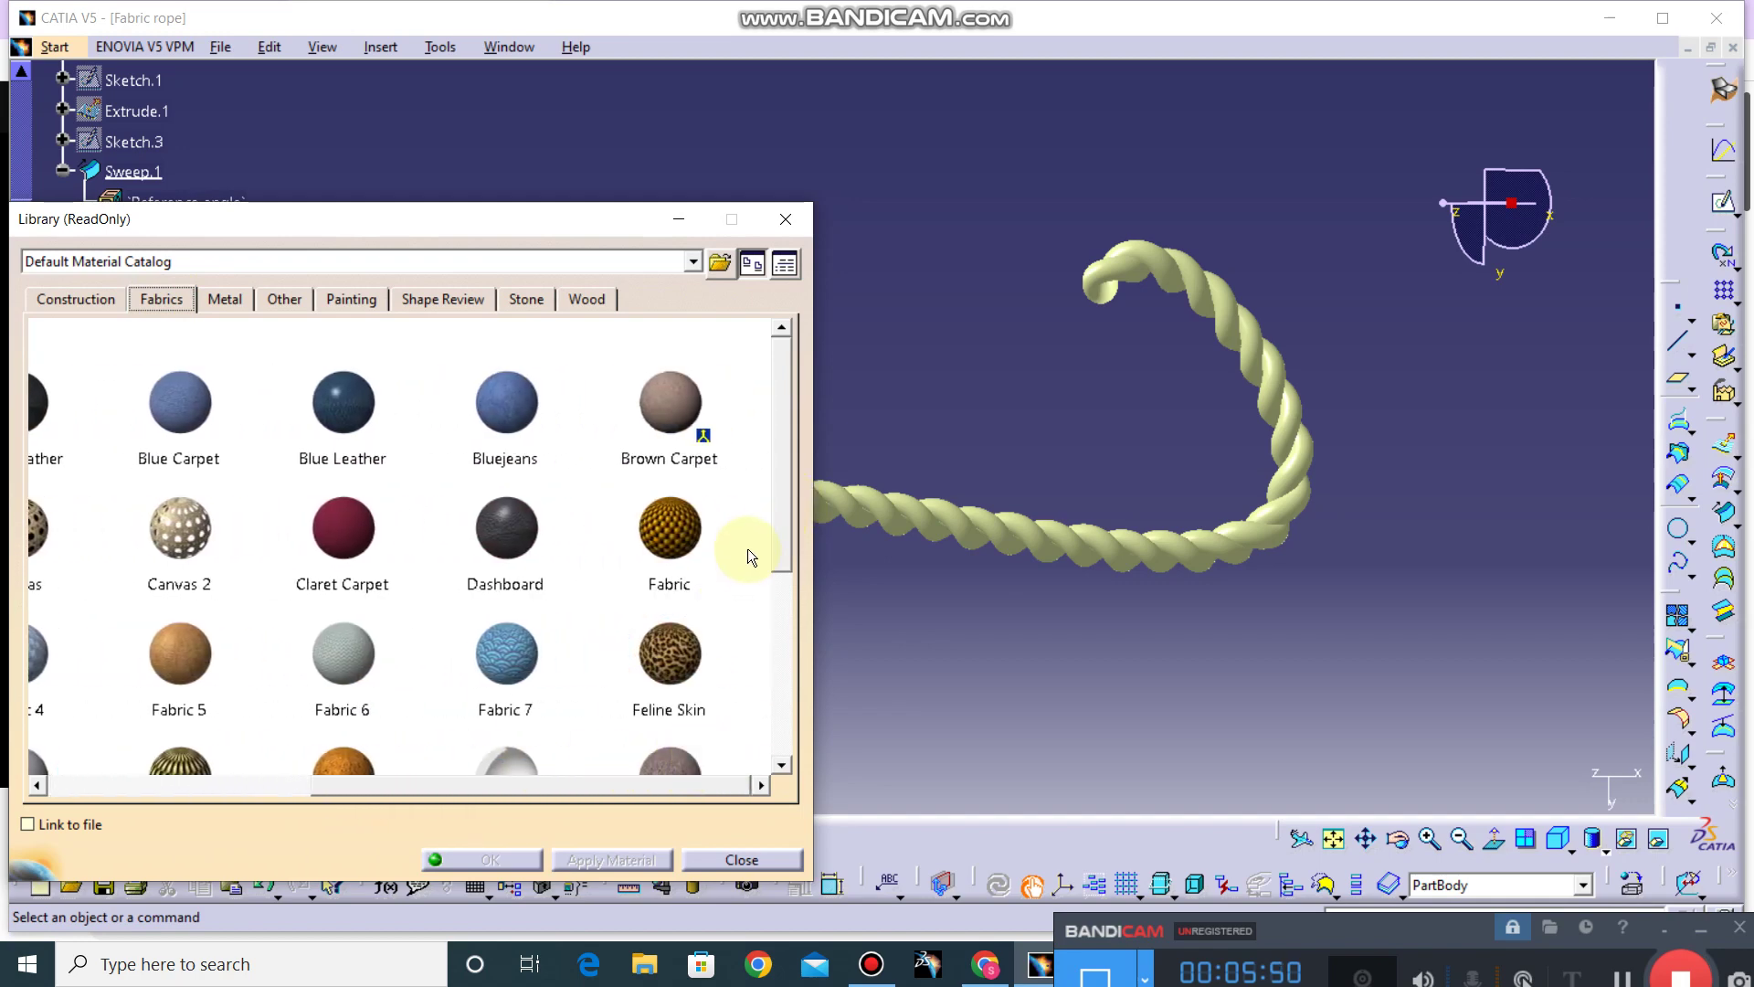
pyautogui.click(855, 503)
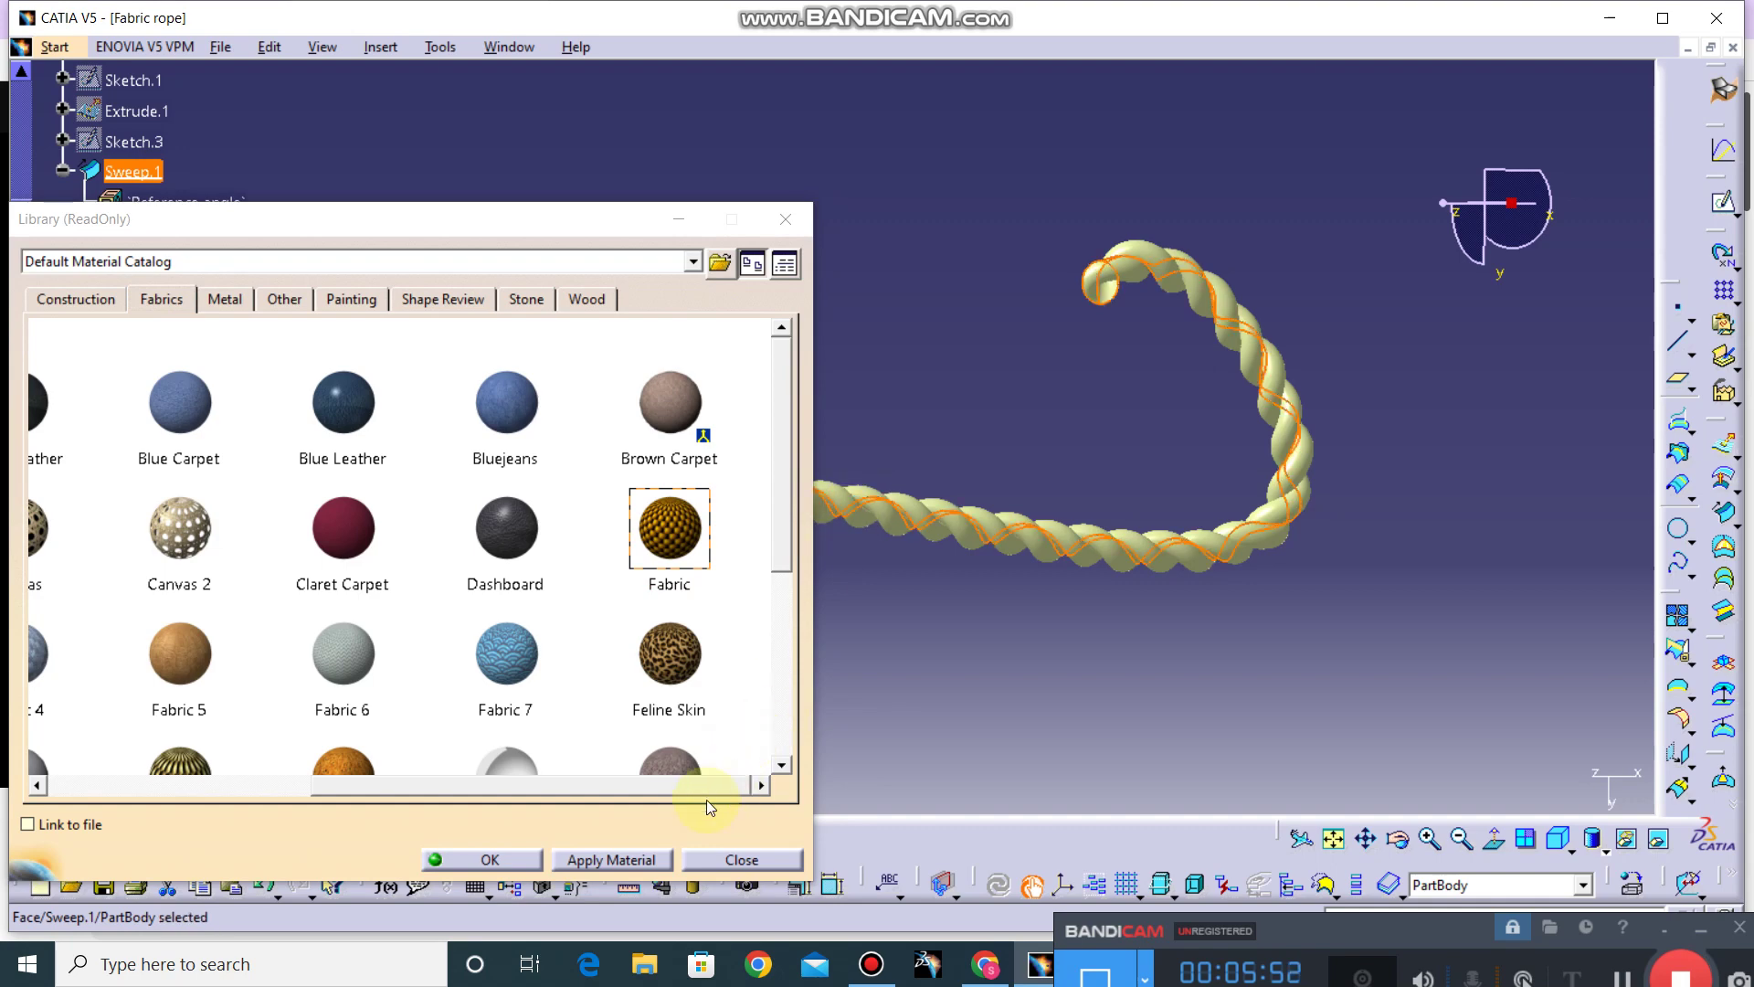
pyautogui.click(629, 862)
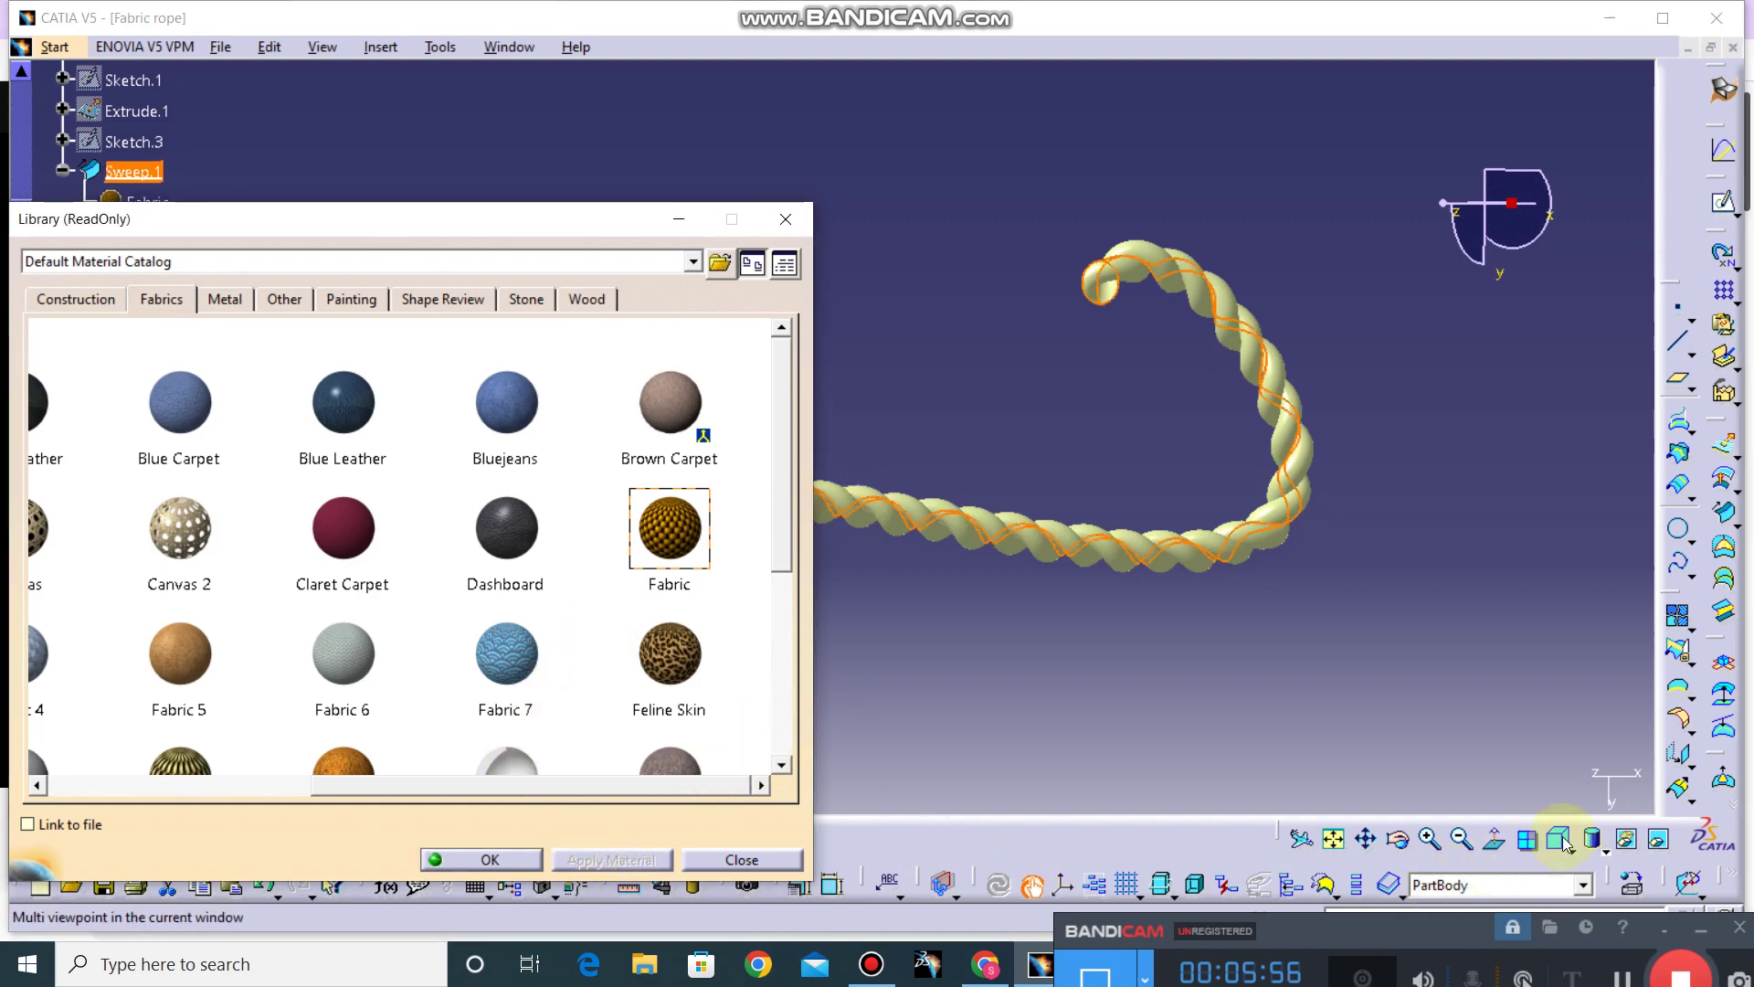
# Step: Switch the display to Shading with Material and confirm the material library
pyautogui.click(1601, 848)
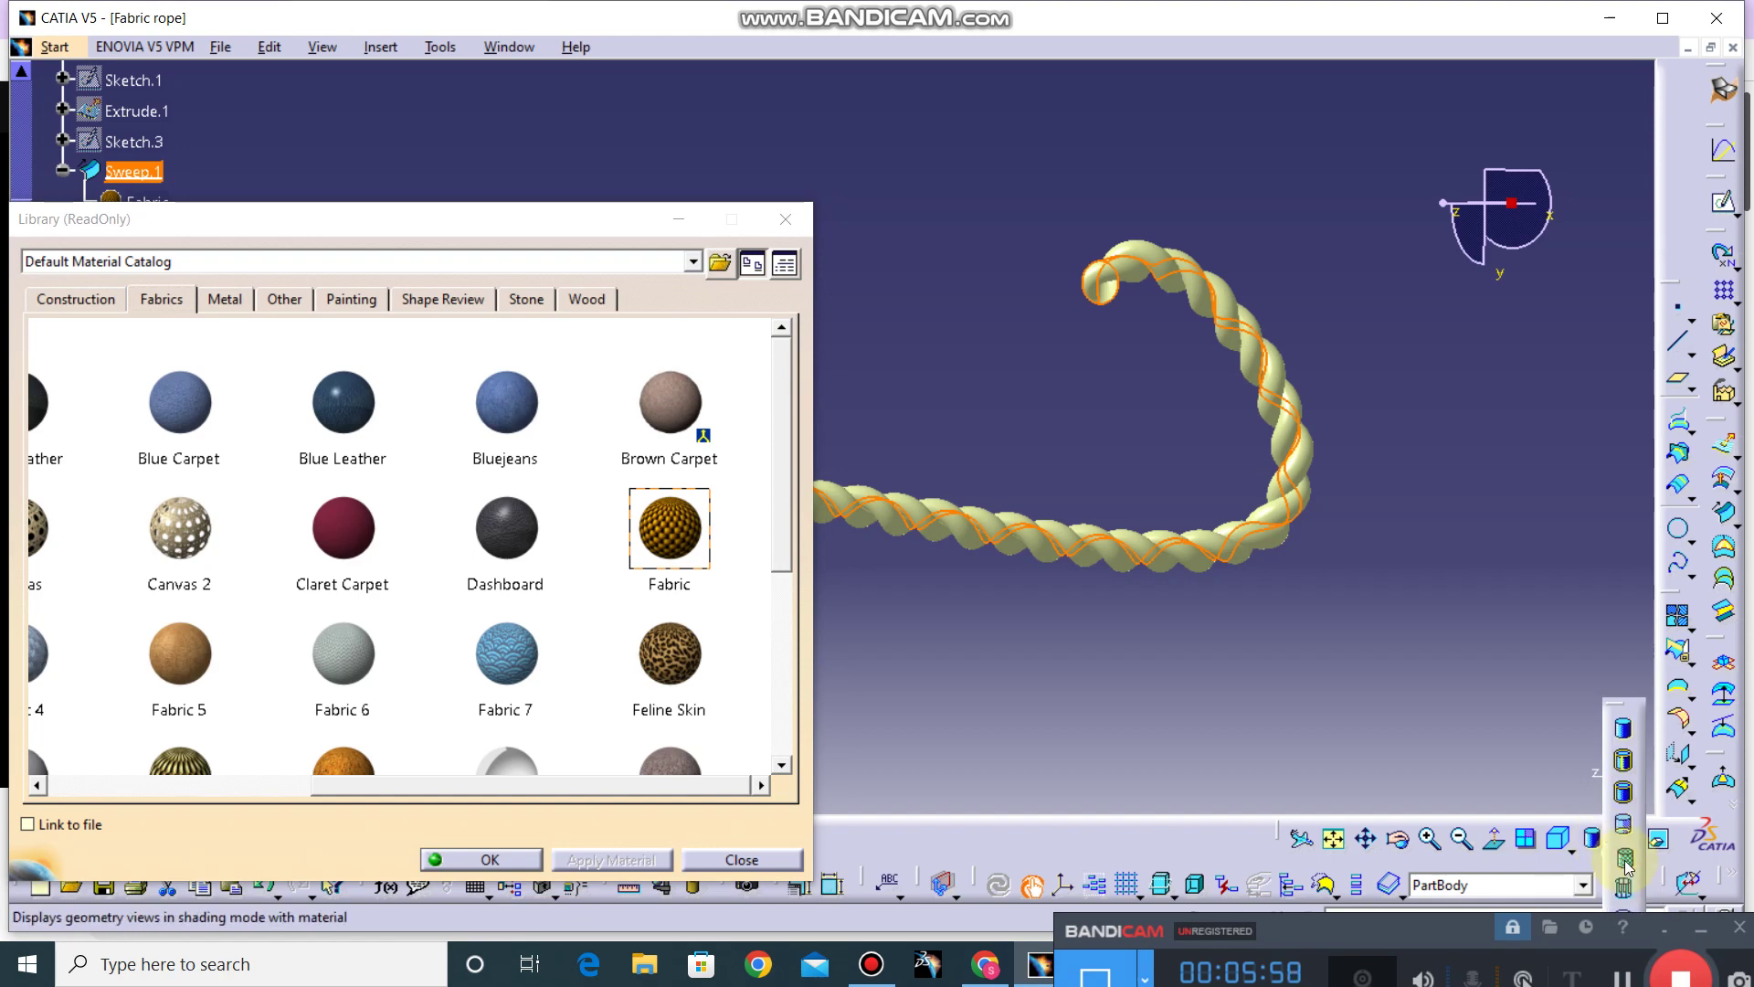
pyautogui.click(1626, 864)
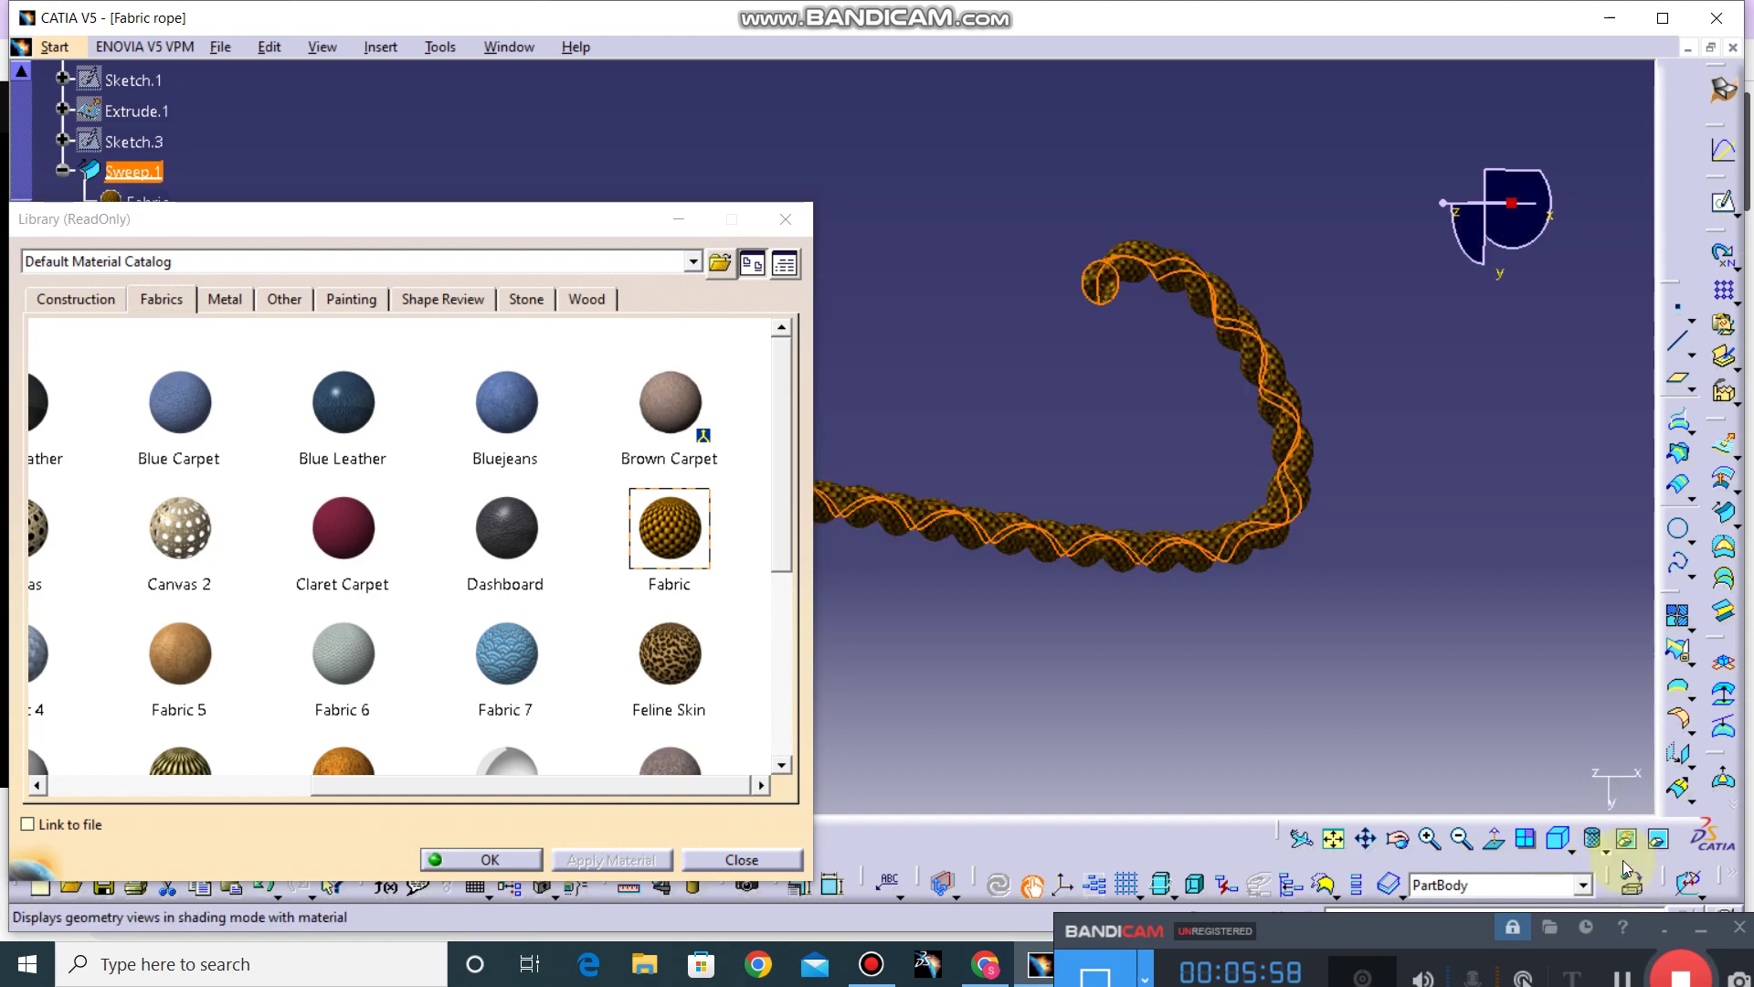
pyautogui.click(495, 864)
pyautogui.click(792, 734)
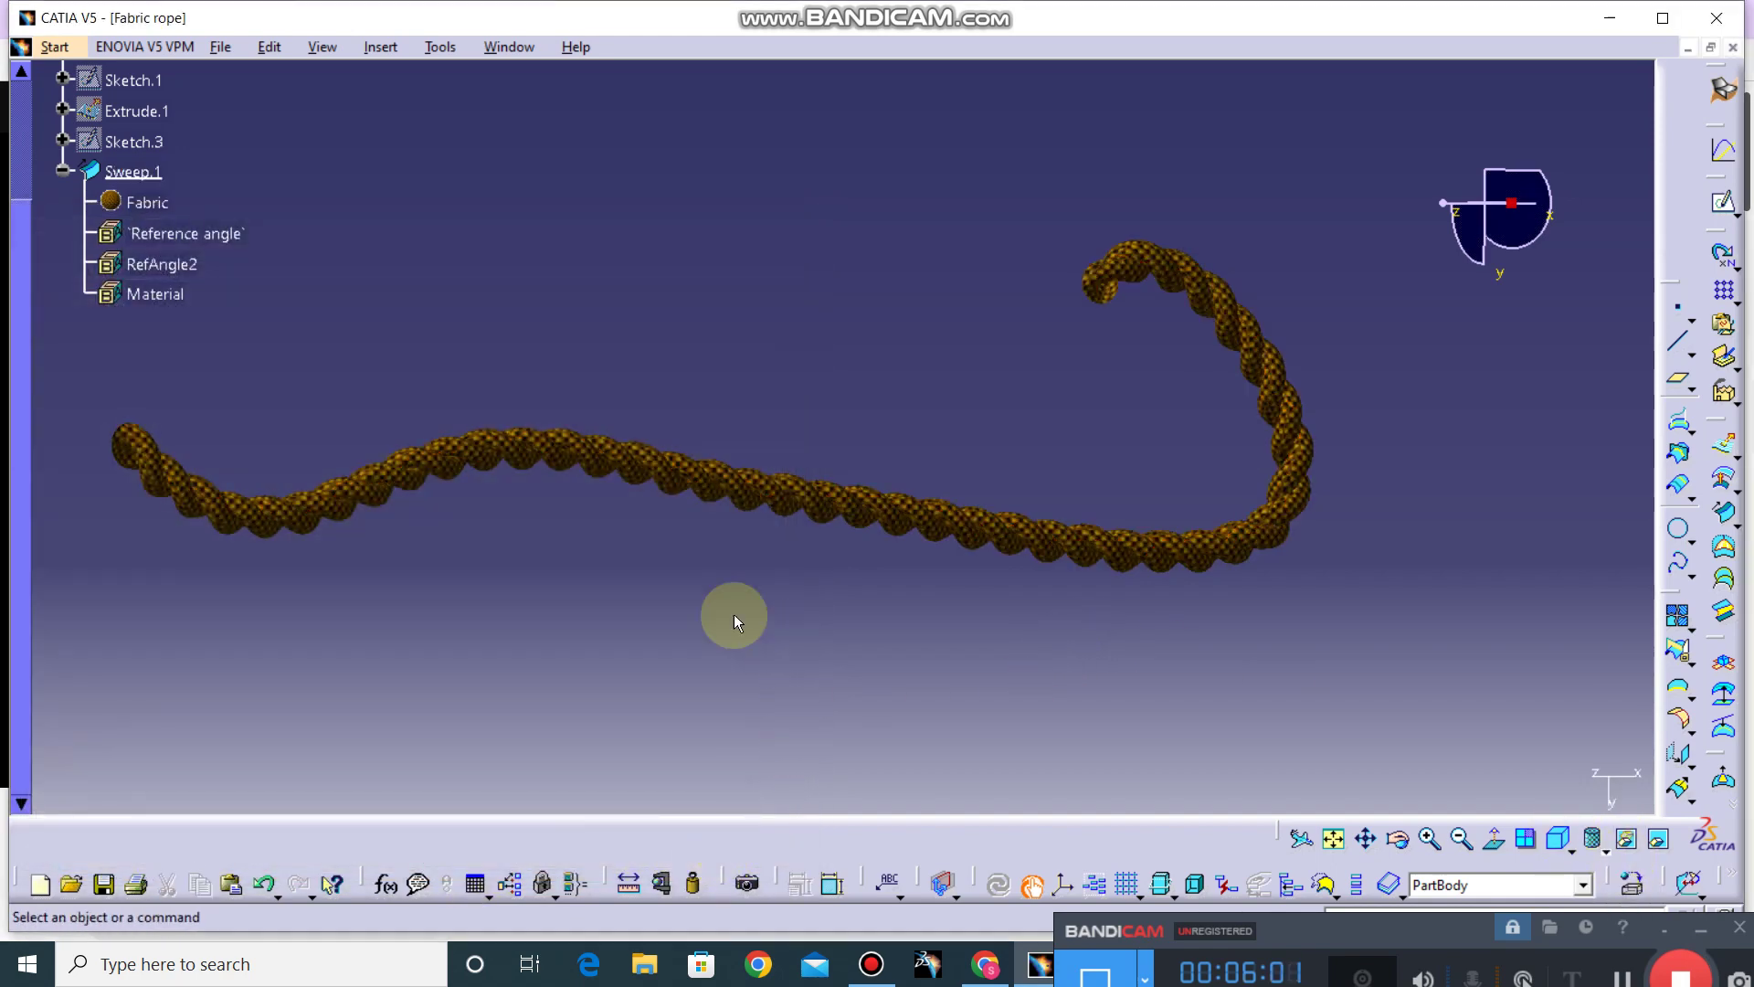
pyautogui.moveTo(732, 614)
pyautogui.mouseDown(button='middle')
pyautogui.moveTo(772, 581)
pyautogui.moveTo(834, 587)
pyautogui.moveTo(862, 501)
pyautogui.moveTo(1062, 457)
pyautogui.moveTo(704, 462)
pyautogui.moveTo(705, 521)
pyautogui.moveTo(1081, 555)
pyautogui.moveTo(826, 548)
pyautogui.moveTo(744, 567)
pyautogui.moveTo(721, 513)
pyautogui.moveTo(875, 500)
pyautogui.moveTo(831, 576)
pyautogui.moveTo(819, 654)
pyautogui.moveTo(932, 529)
pyautogui.moveTo(823, 585)
pyautogui.moveTo(764, 548)
pyautogui.moveTo(768, 484)
pyautogui.moveTo(901, 548)
pyautogui.moveTo(941, 615)
pyautogui.moveTo(902, 631)
pyautogui.moveTo(896, 572)
pyautogui.moveTo(869, 619)
pyautogui.moveTo(919, 611)
pyautogui.moveTo(913, 537)
pyautogui.moveTo(822, 694)
pyautogui.moveTo(789, 700)
pyautogui.moveTo(853, 704)
pyautogui.moveTo(814, 574)
pyautogui.moveTo(810, 598)
pyautogui.mouseUp(button='middle')
pyautogui.scroll(-2, 749, 699)
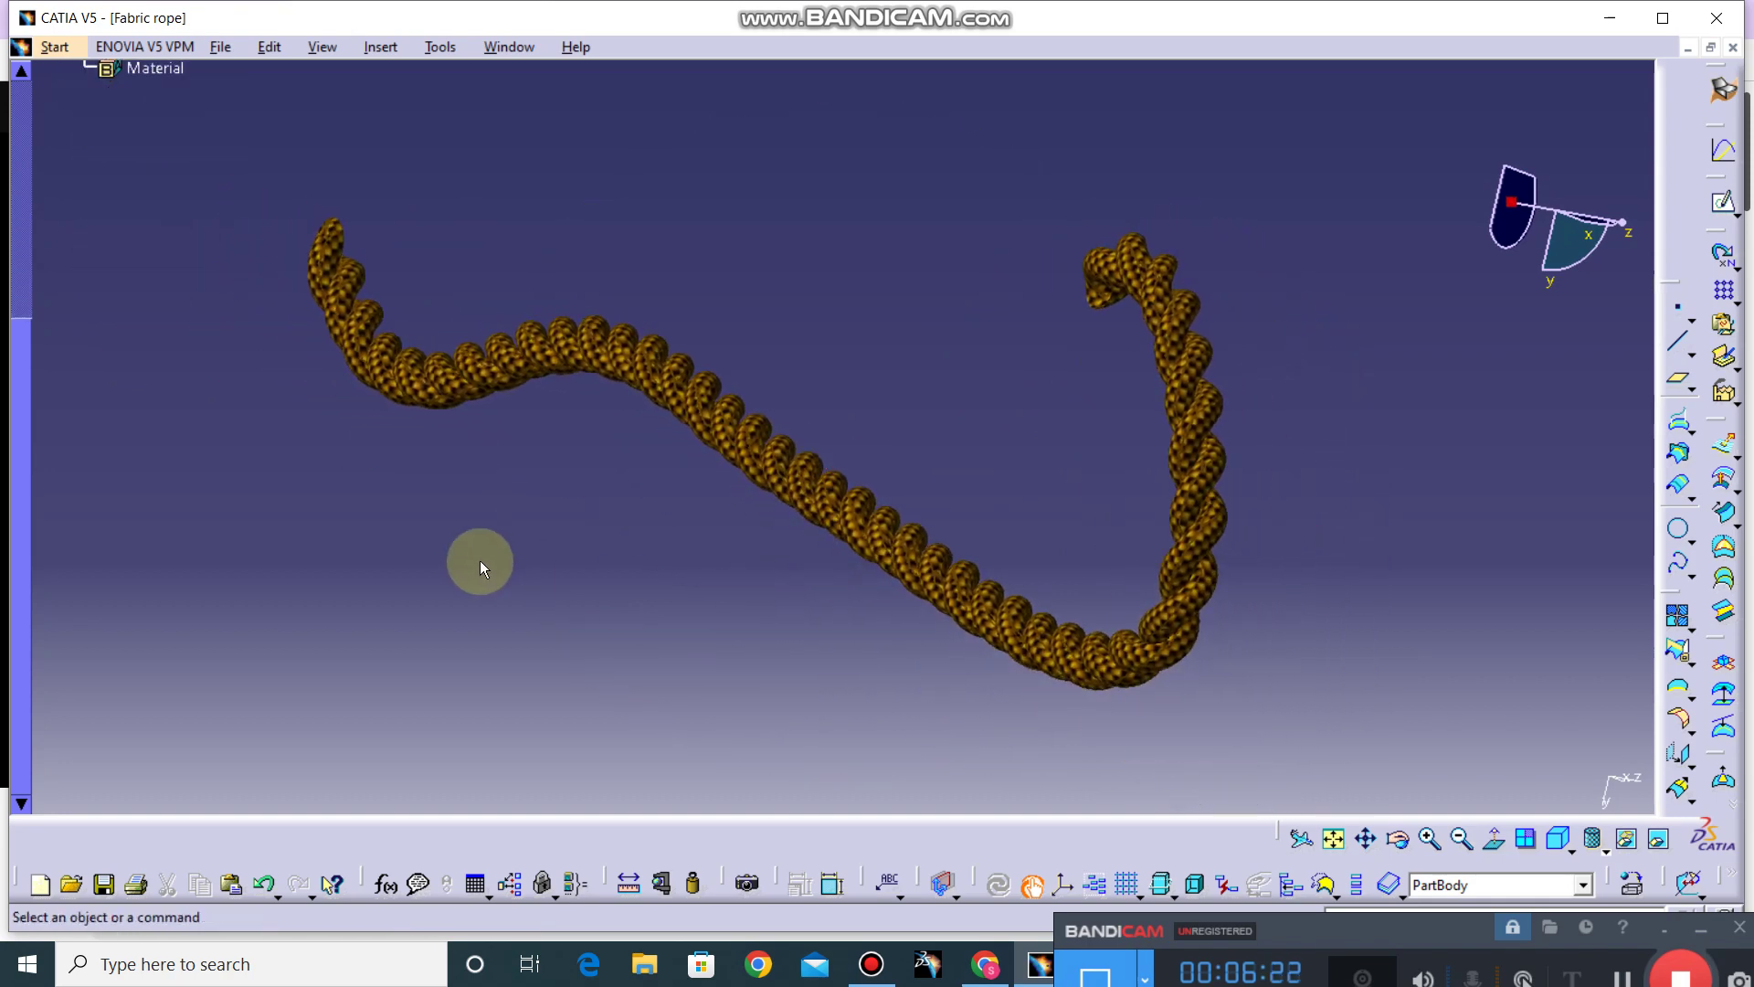
pyautogui.scroll(2, 477, 561)
pyautogui.scroll(3, 476, 561)
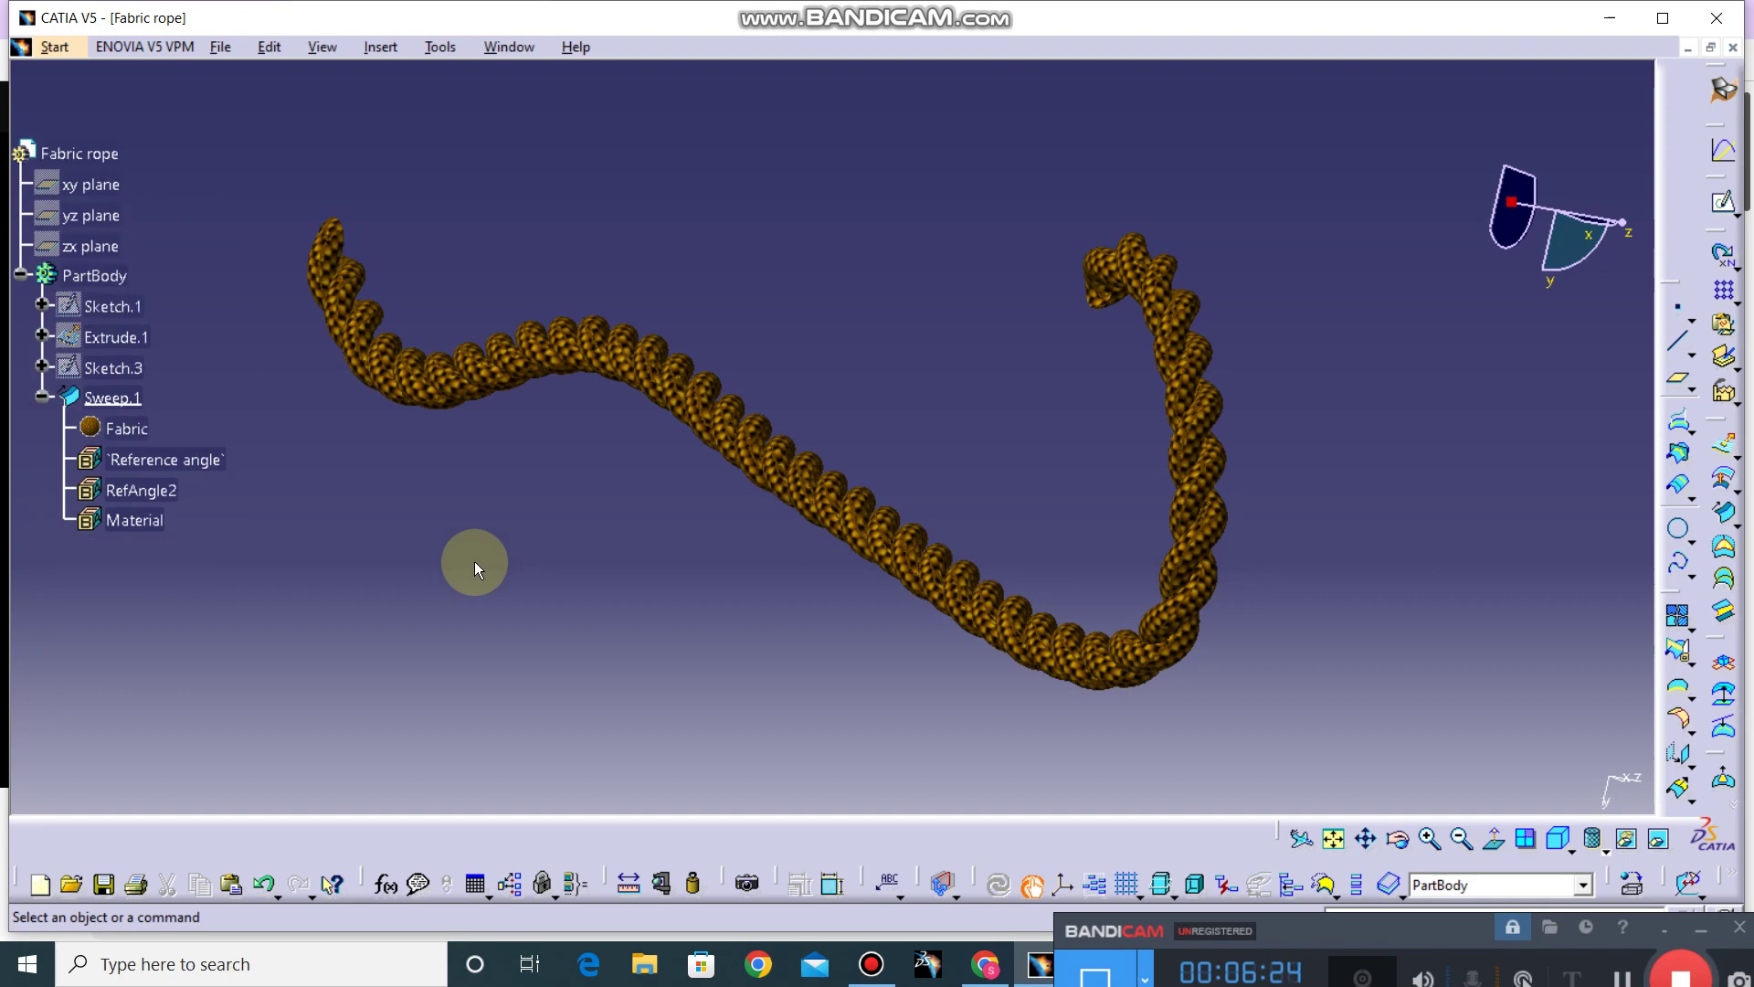
pyautogui.moveTo(1117, 473)
pyautogui.mouseDown(button='middle')
pyautogui.moveTo(778, 562)
pyautogui.moveTo(804, 549)
pyautogui.moveTo(846, 596)
pyautogui.moveTo(991, 583)
pyautogui.moveTo(876, 574)
pyautogui.moveTo(1309, 535)
pyautogui.moveTo(1124, 561)
pyautogui.moveTo(998, 423)
pyautogui.moveTo(979, 475)
pyautogui.moveTo(897, 489)
pyautogui.moveTo(979, 482)
pyautogui.moveTo(1014, 587)
pyautogui.mouseUp(button='middle')
pyautogui.moveTo(987, 594)
pyautogui.mouseDown(button='middle')
pyautogui.moveTo(1115, 619)
pyautogui.moveTo(1136, 581)
pyautogui.moveTo(1117, 577)
pyautogui.mouseUp(button='middle')
pyautogui.moveTo(815, 501)
pyautogui.mouseDown(button='middle')
pyautogui.moveTo(1068, 484)
pyautogui.moveTo(1167, 501)
pyautogui.moveTo(1166, 521)
pyautogui.moveTo(844, 567)
pyautogui.moveTo(895, 550)
pyautogui.moveTo(422, 704)
pyautogui.moveTo(619, 615)
pyautogui.moveTo(808, 569)
pyautogui.moveTo(893, 454)
pyautogui.moveTo(1023, 501)
pyautogui.moveTo(1148, 487)
pyautogui.moveTo(928, 540)
pyautogui.moveTo(1167, 521)
pyautogui.moveTo(1152, 497)
pyautogui.moveTo(1009, 475)
pyautogui.moveTo(1139, 357)
pyautogui.moveTo(1152, 368)
pyautogui.moveTo(1118, 447)
pyautogui.moveTo(1069, 482)
pyautogui.moveTo(1167, 430)
pyautogui.moveTo(1174, 518)
pyautogui.moveTo(905, 529)
pyautogui.moveTo(920, 365)
pyautogui.moveTo(1018, 488)
pyautogui.moveTo(1037, 576)
pyautogui.moveTo(889, 552)
pyautogui.moveTo(947, 543)
pyautogui.moveTo(998, 476)
pyautogui.moveTo(920, 458)
pyautogui.moveTo(932, 443)
pyautogui.moveTo(1002, 461)
pyautogui.mouseUp(button='middle')
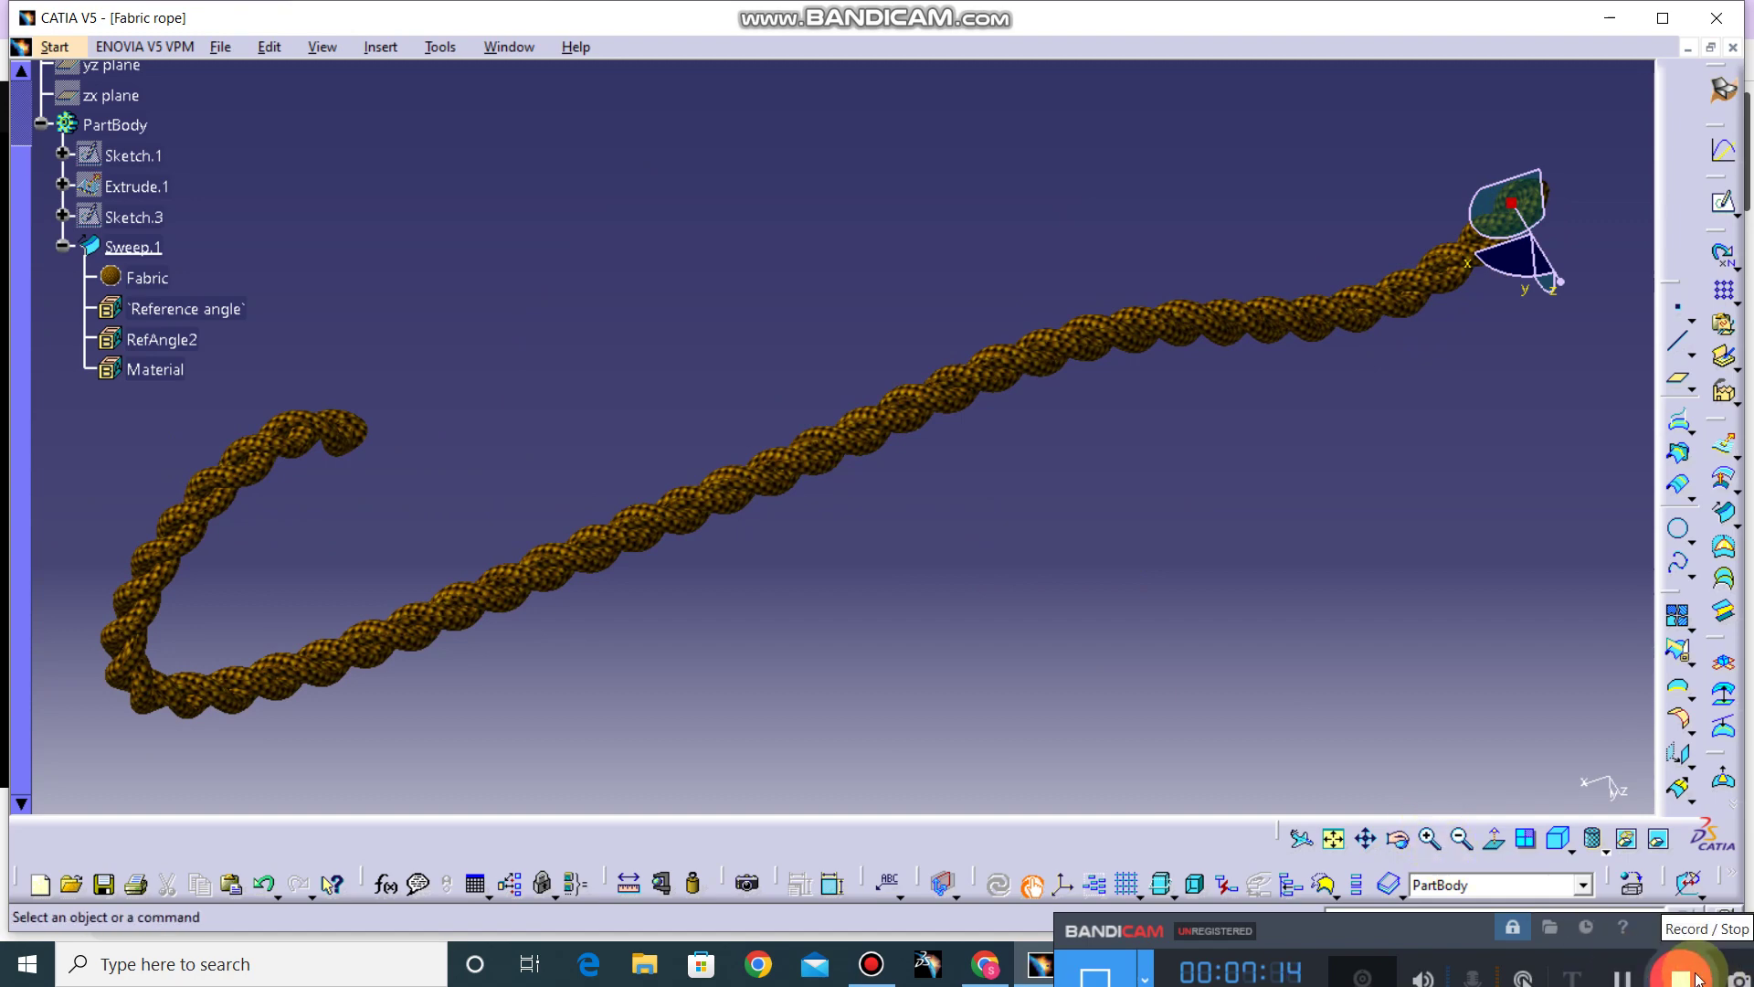
pyautogui.moveTo(1370, 710); pyautogui.dragTo(1377, 676, button='middle')
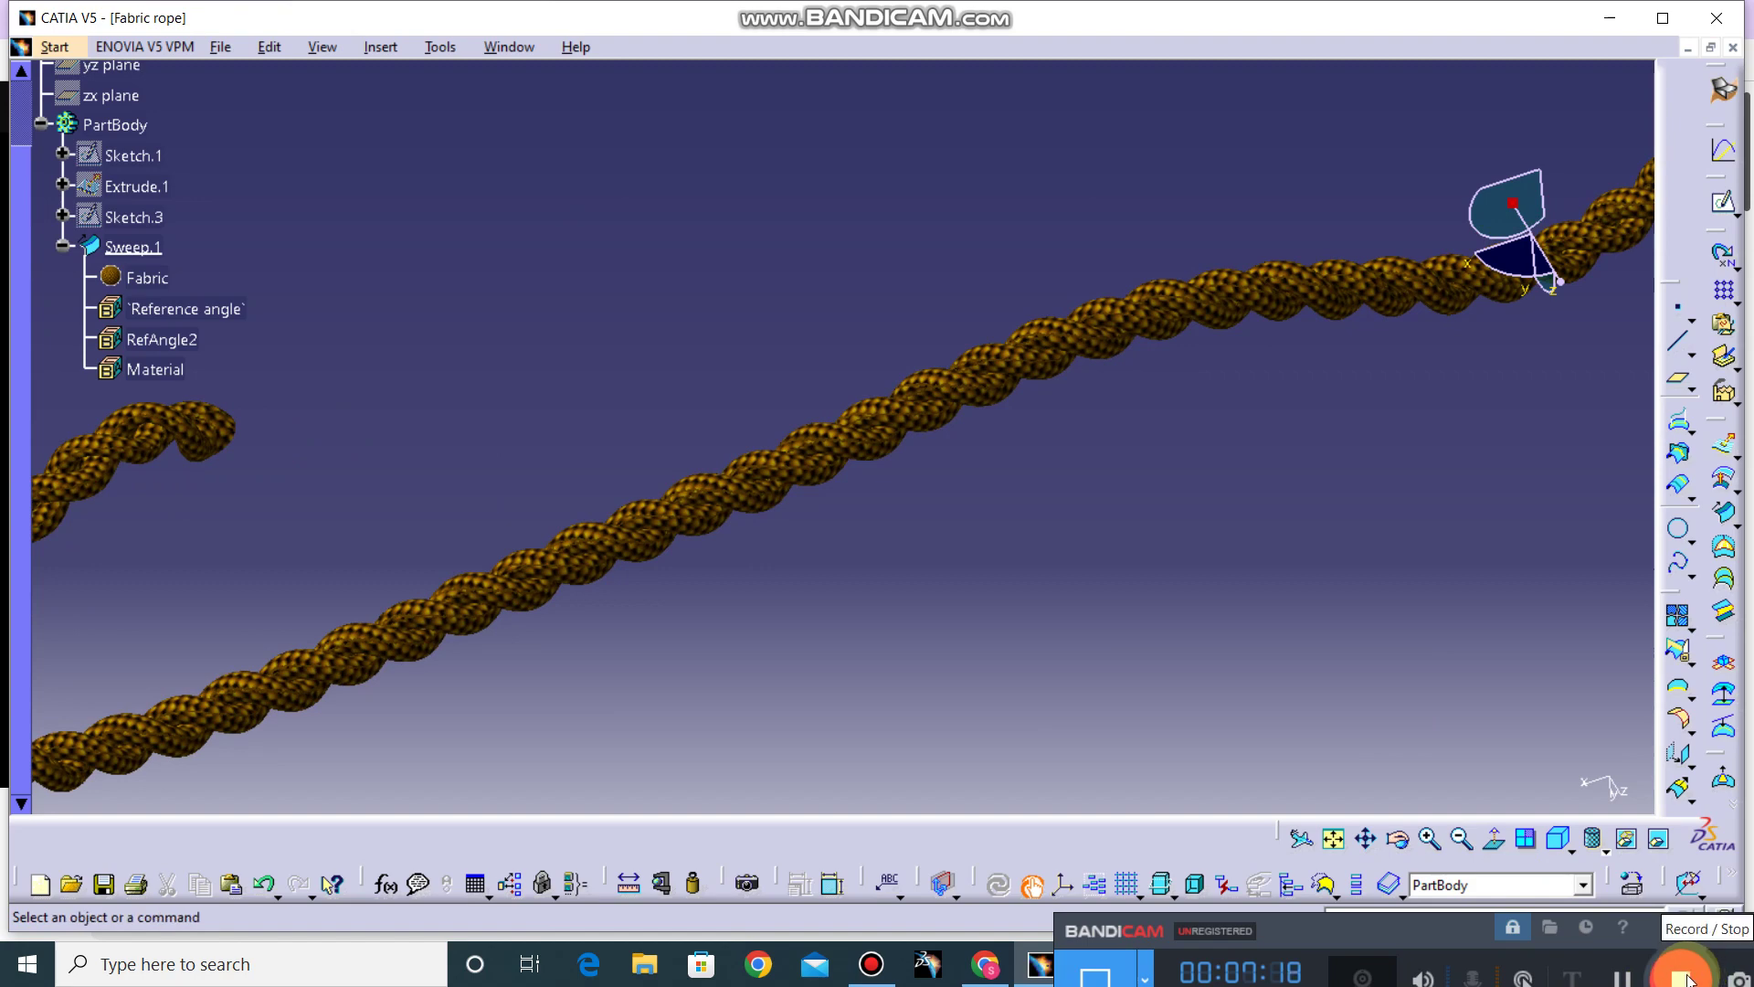
pyautogui.moveTo(1284, 620); pyautogui.dragTo(1292, 692, button='middle')
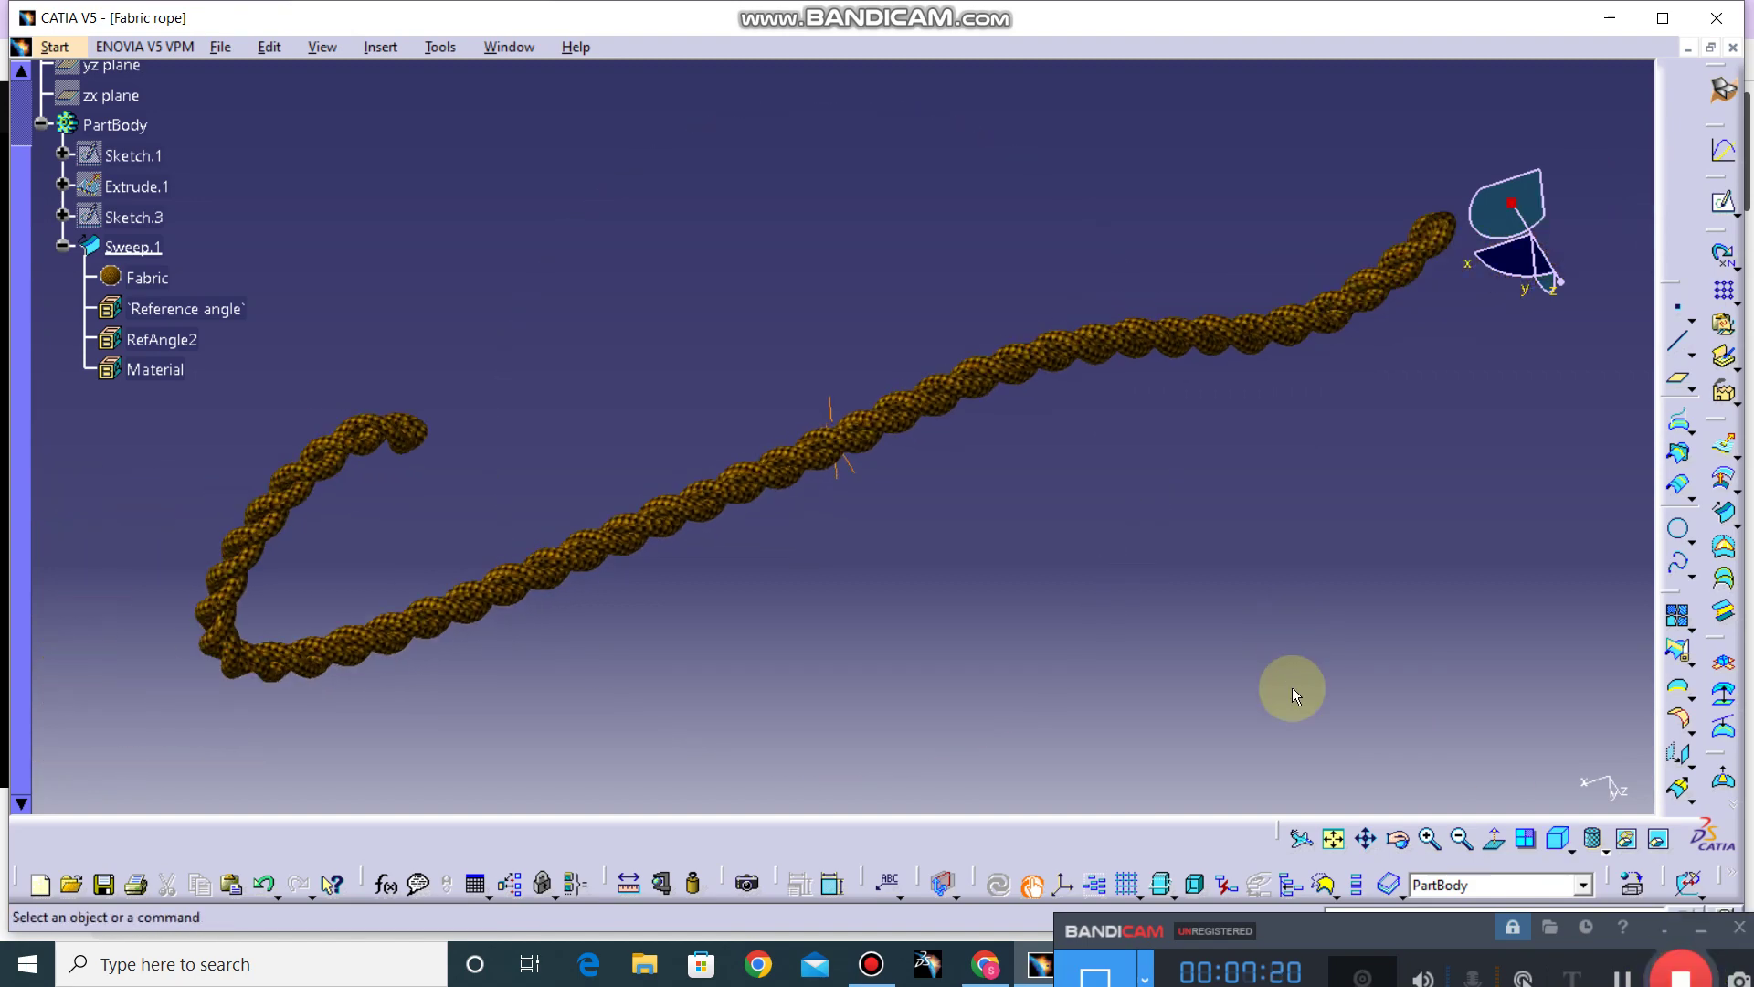